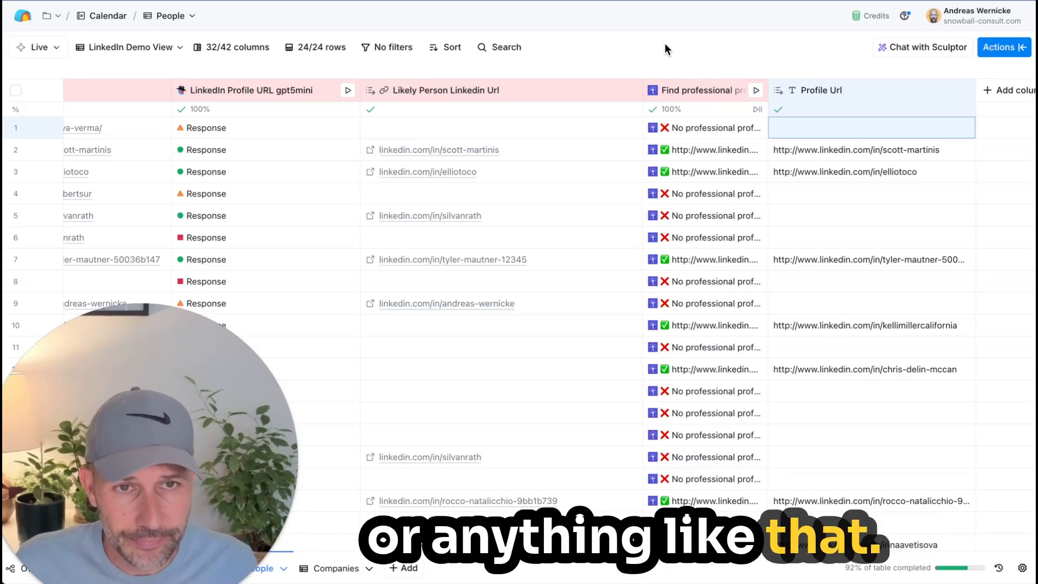
Step: Review the Find professional profile column's LeadMagic account and input mapping, and look over the returned profile URLs across the rows
click(689, 92)
click(703, 140)
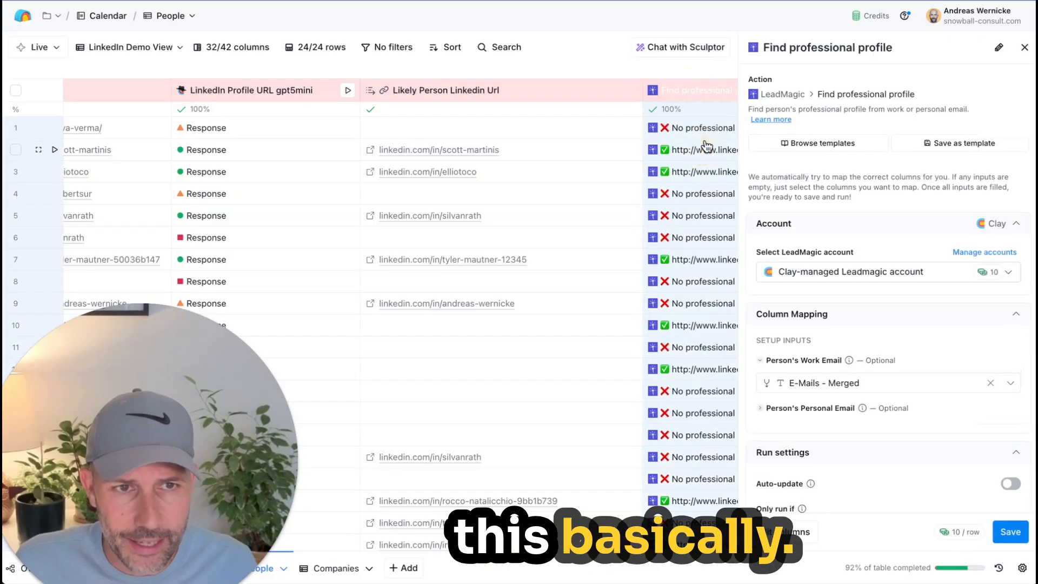
mouse_move(847, 393)
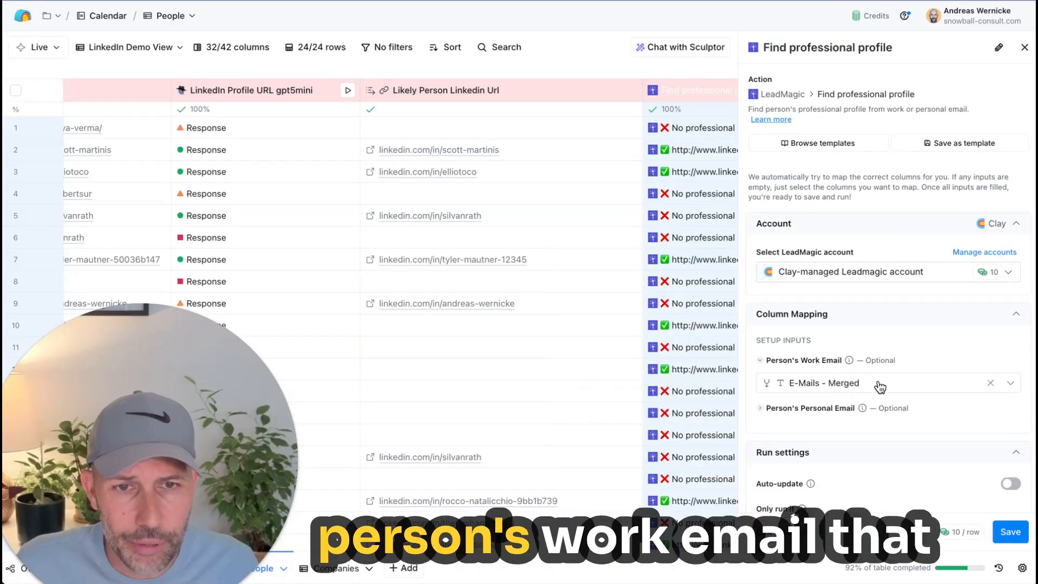
click(1024, 48)
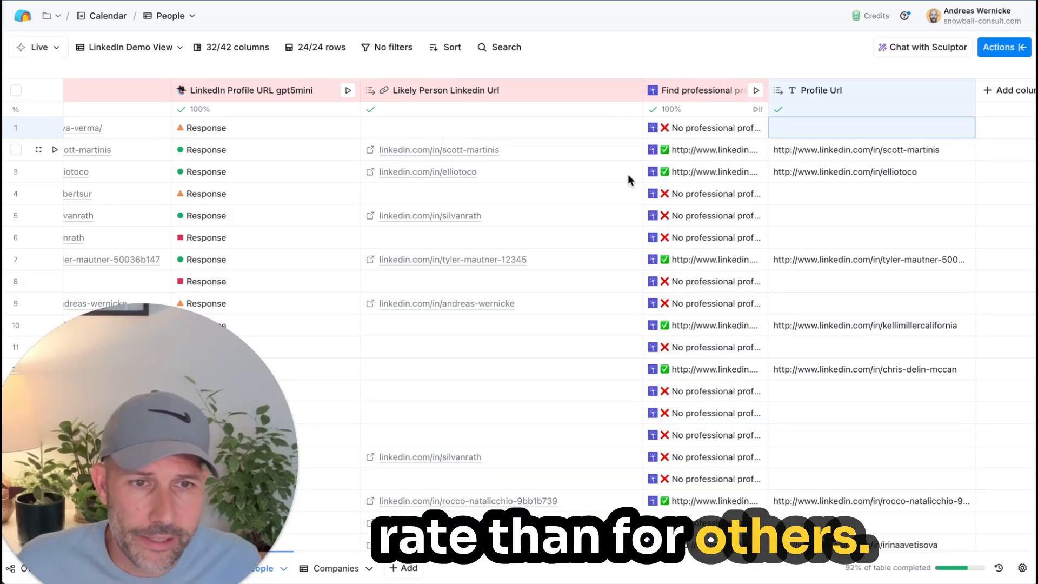
scroll(806, 433, down, 5)
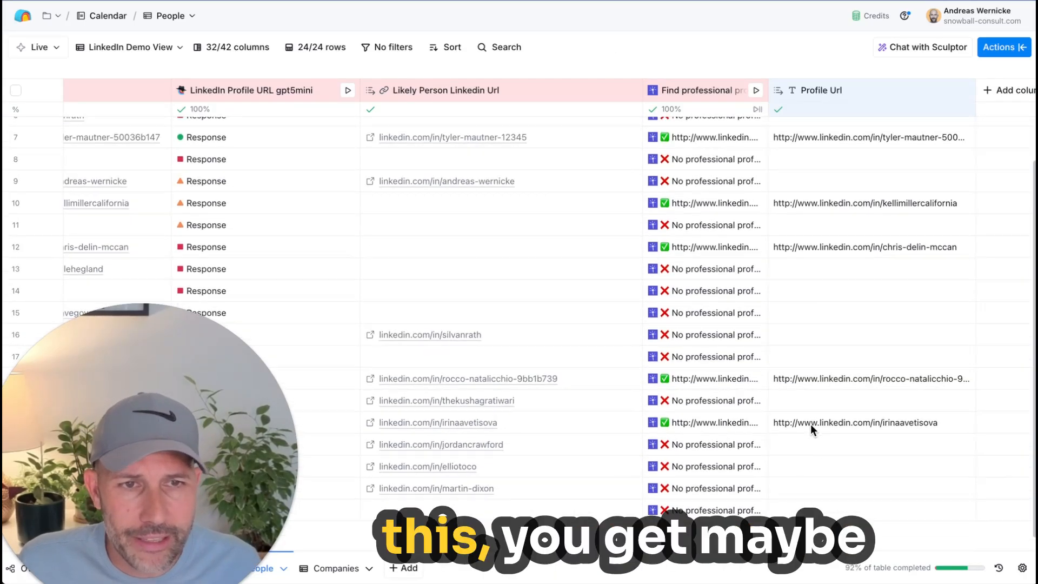
scroll(810, 424, up, 5)
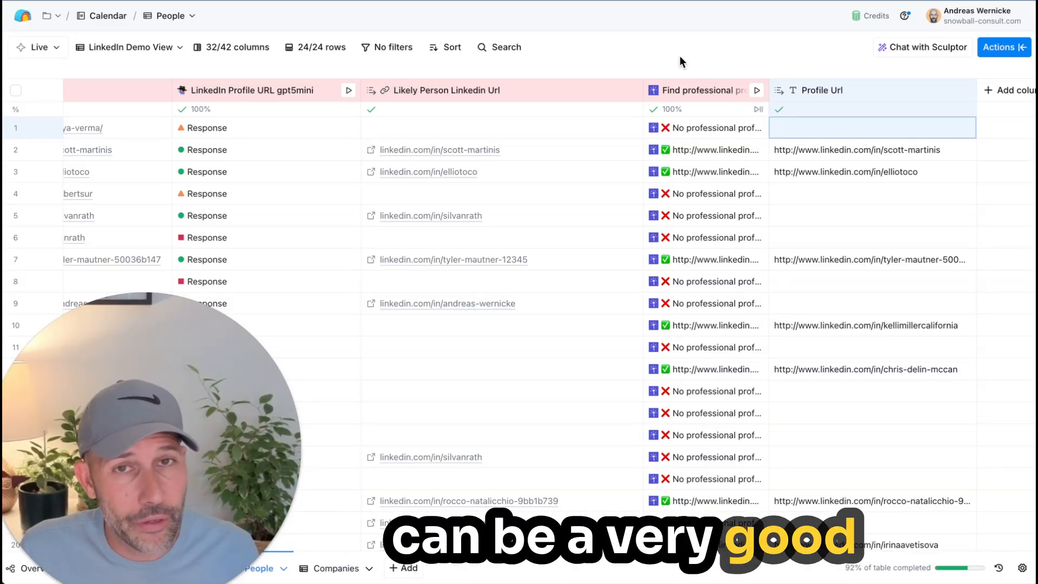
Step: View the LinkedIn Profile Argon column's configuration, checking its use case and model, and close it
scroll(701, 280, left, 2)
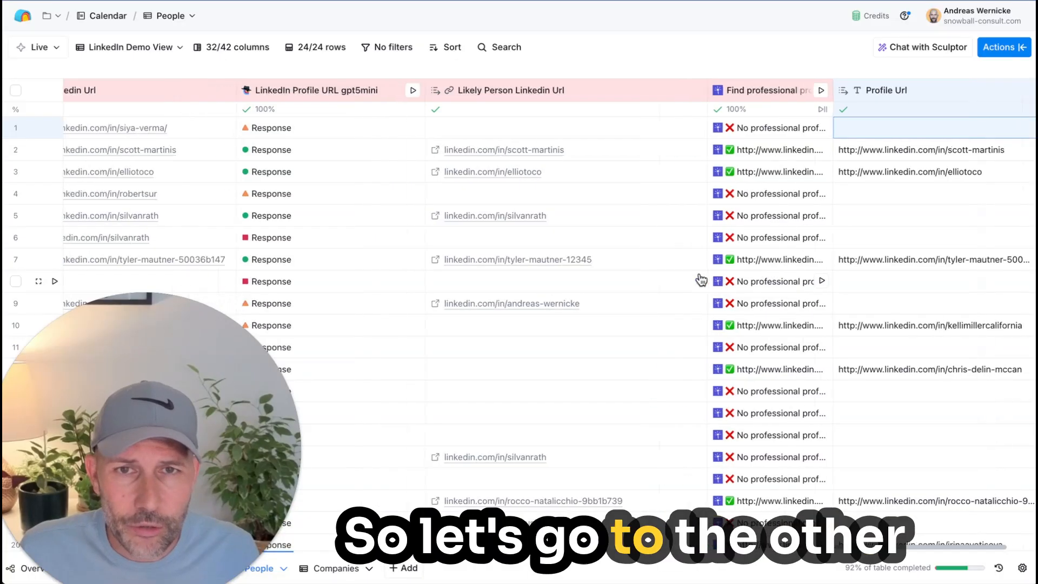
scroll(702, 280, left, 2)
scroll(701, 280, right, 5)
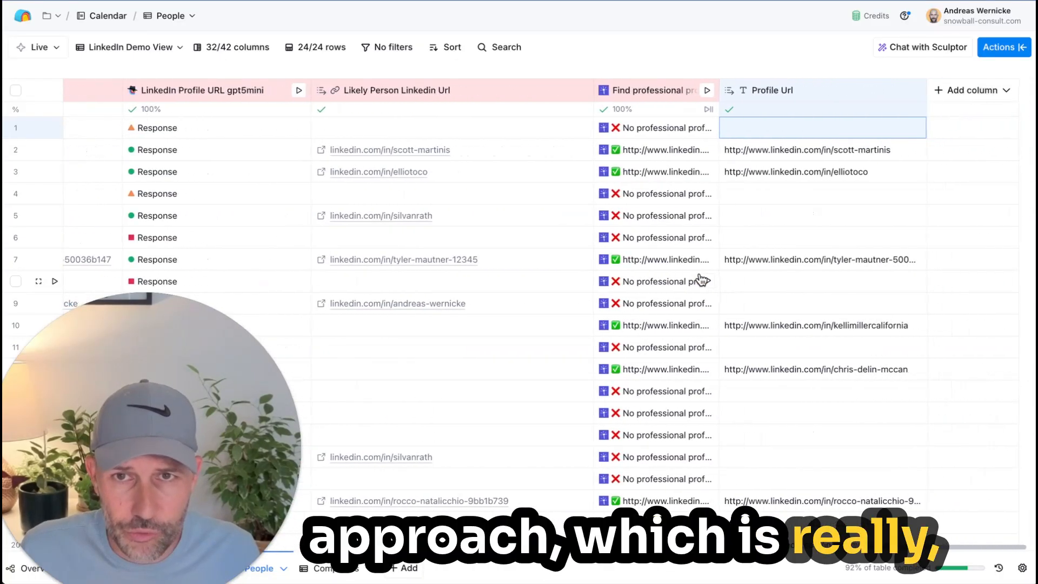
scroll(270, 297, left, 10)
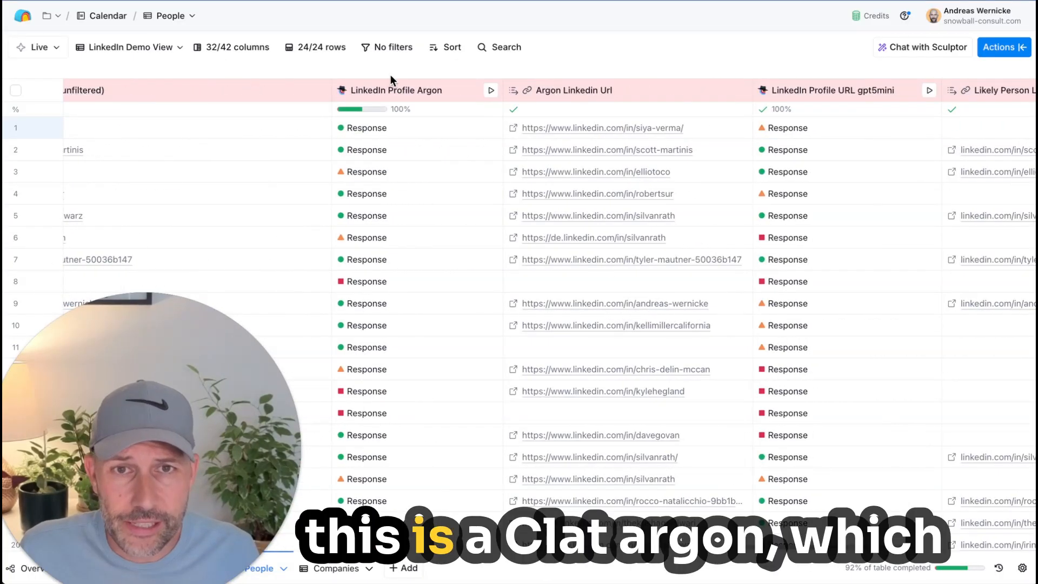
click(406, 88)
click(398, 139)
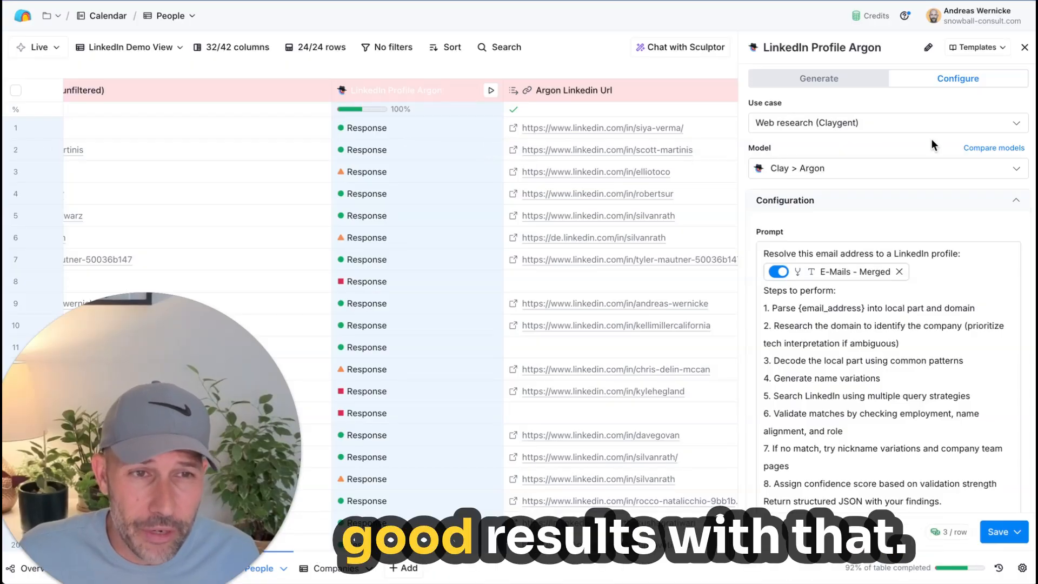
click(1025, 47)
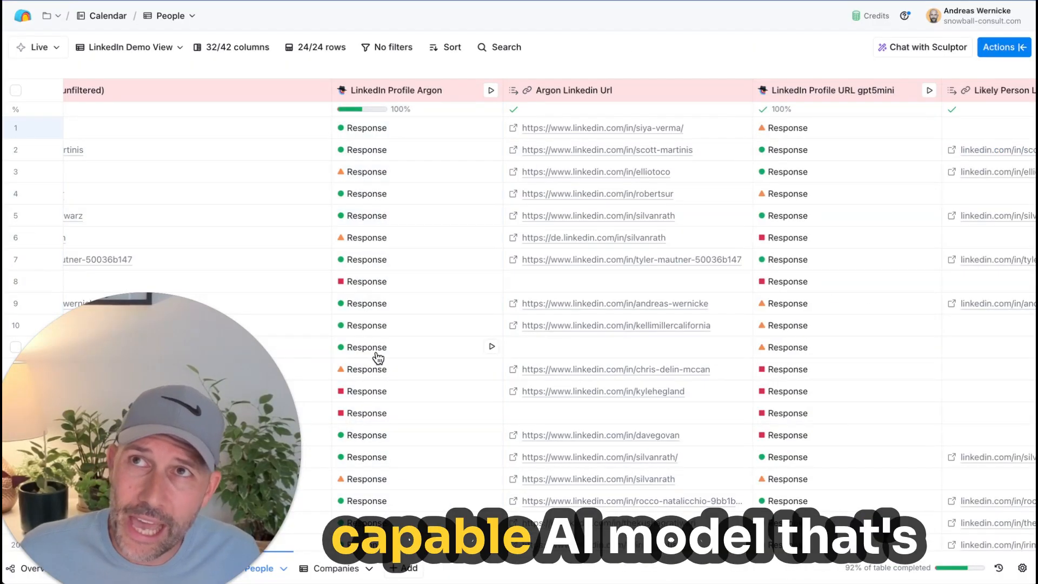
Step: Read the full prompt and per-row credit cost of the LinkedIn Profile Argon column, and look over the Argon Linkedin Url results
click(414, 93)
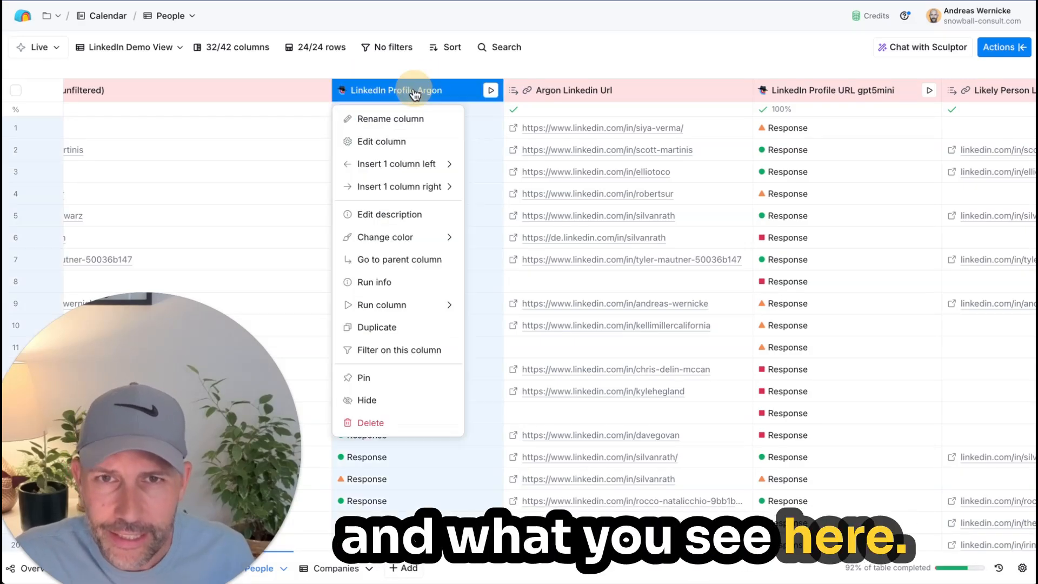
click(425, 145)
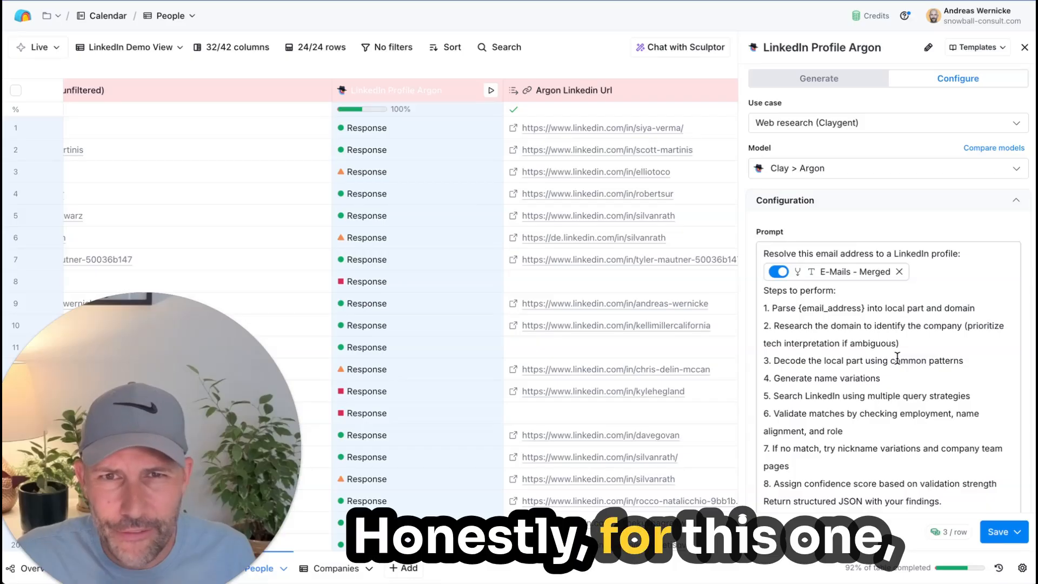
scroll(898, 358, down, 3)
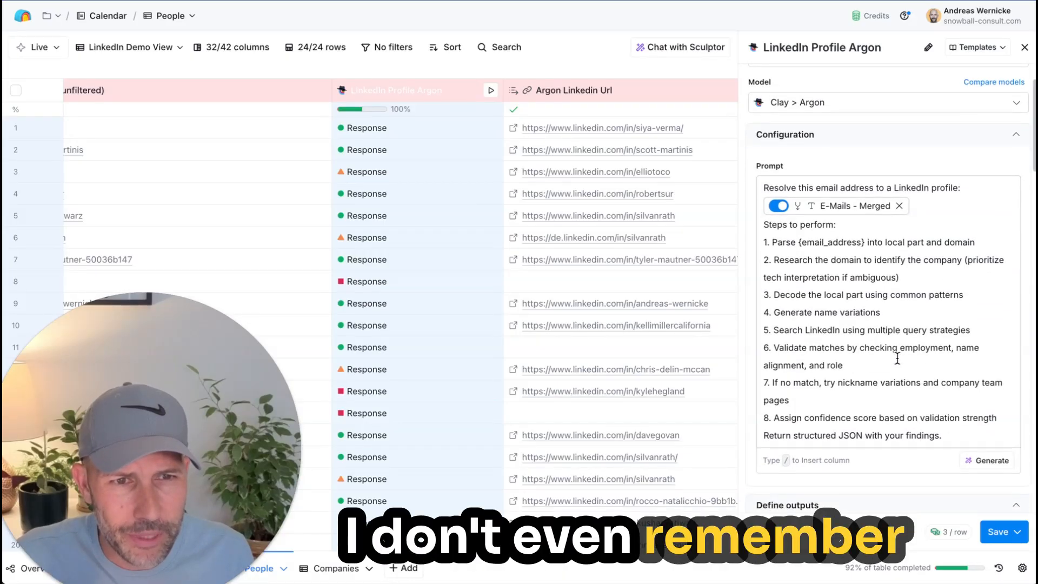
click(839, 278)
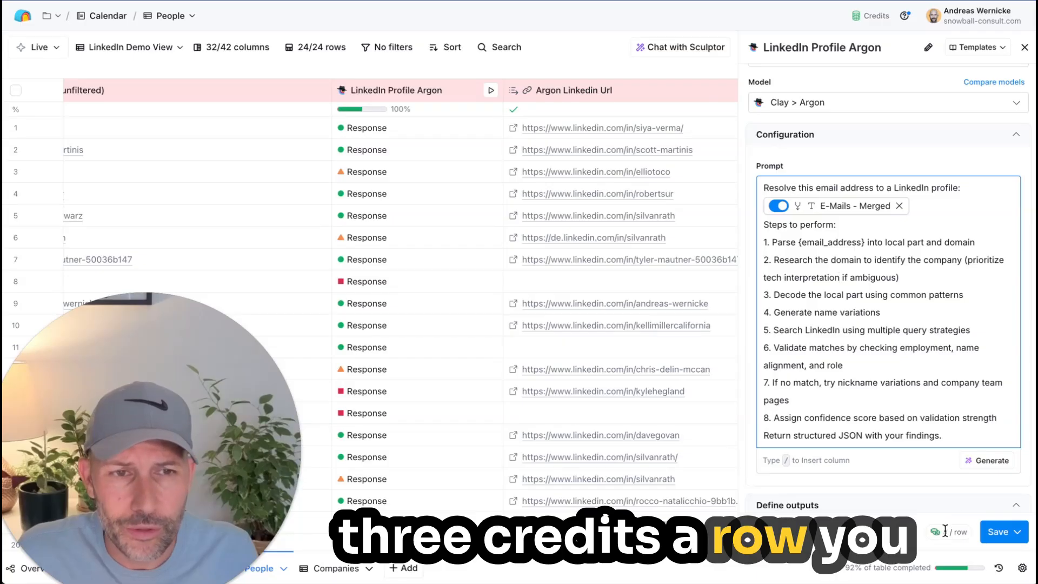
click(1024, 47)
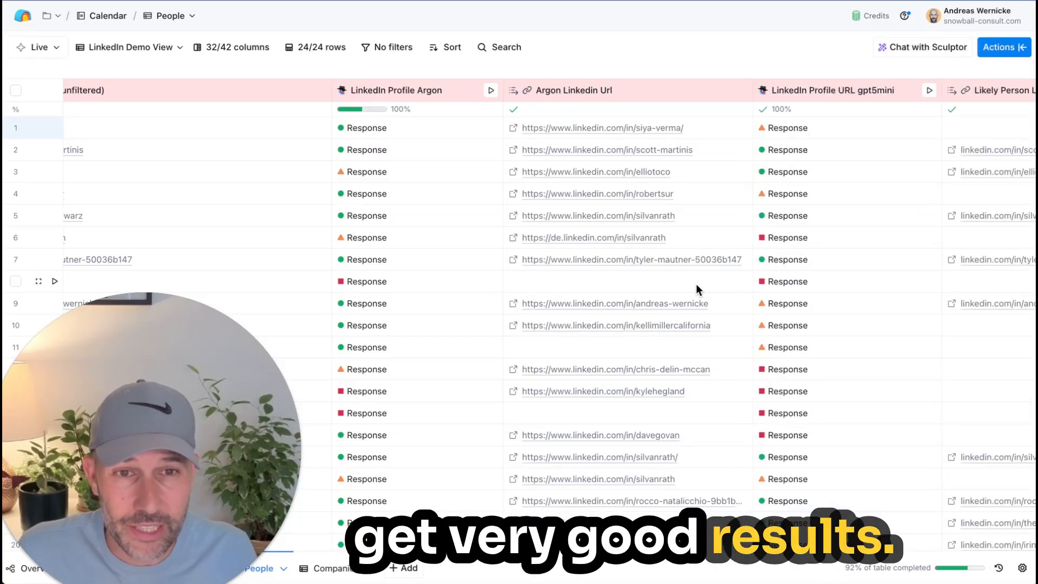
scroll(638, 280, down, 3)
scroll(638, 280, up, 3)
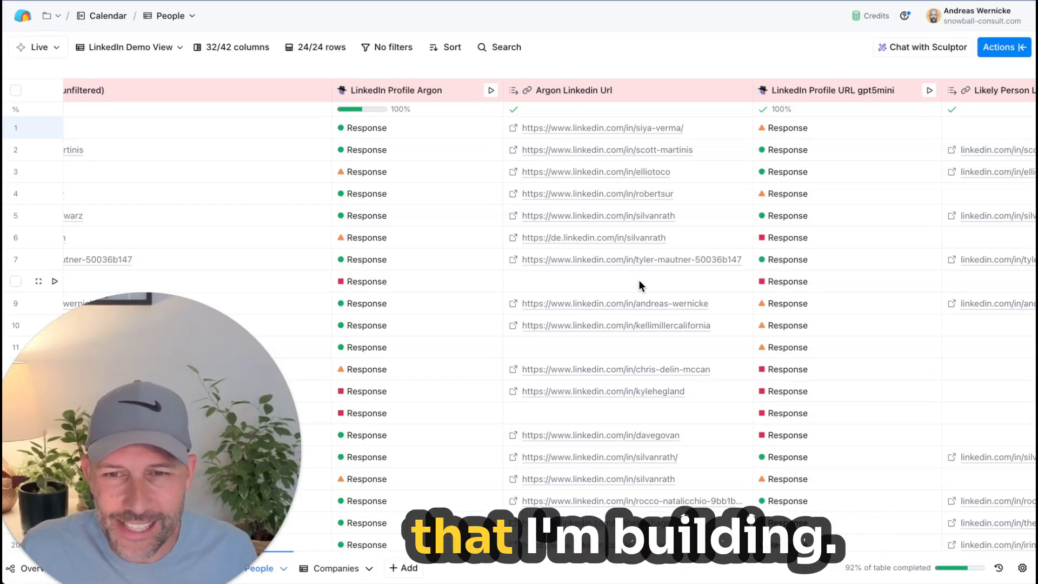
drag(253, 423, 255, 416)
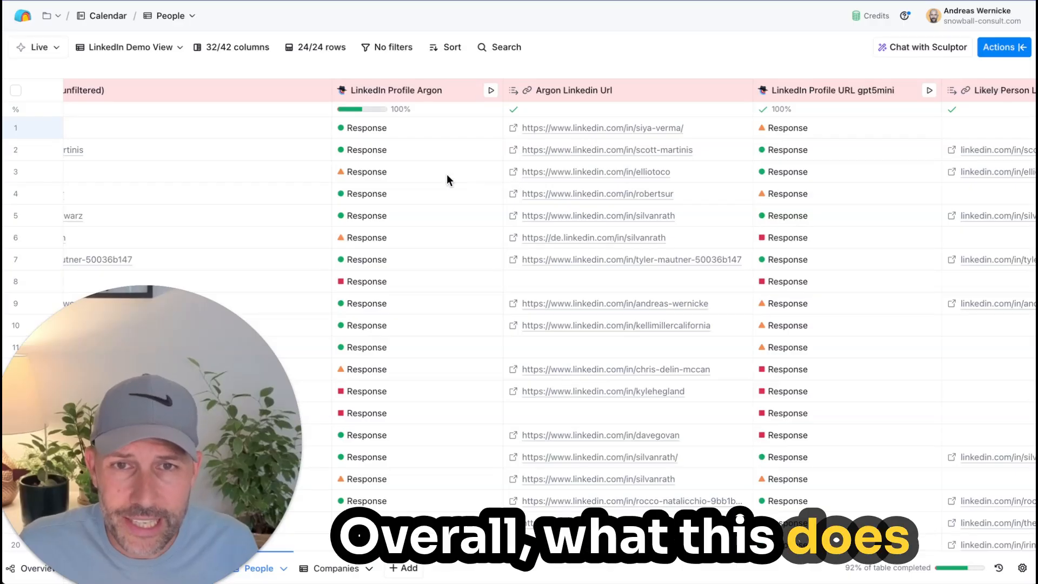
Step: Reopen the LinkedIn Profile Argon configuration and examine prompt steps 1 and 2, on parsing the email address and researching the domain
click(385, 90)
click(386, 147)
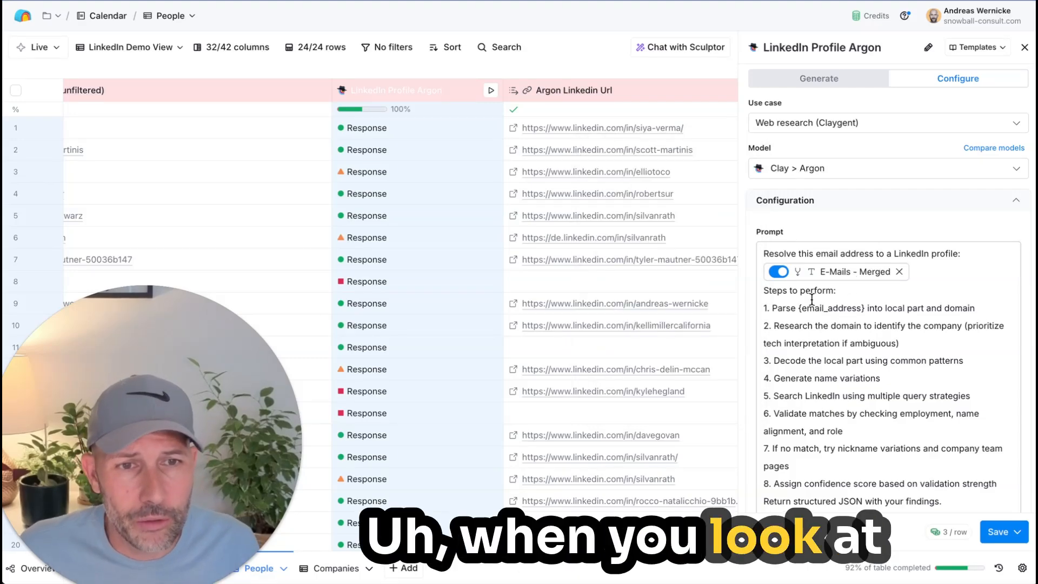
mouse_move(863, 268)
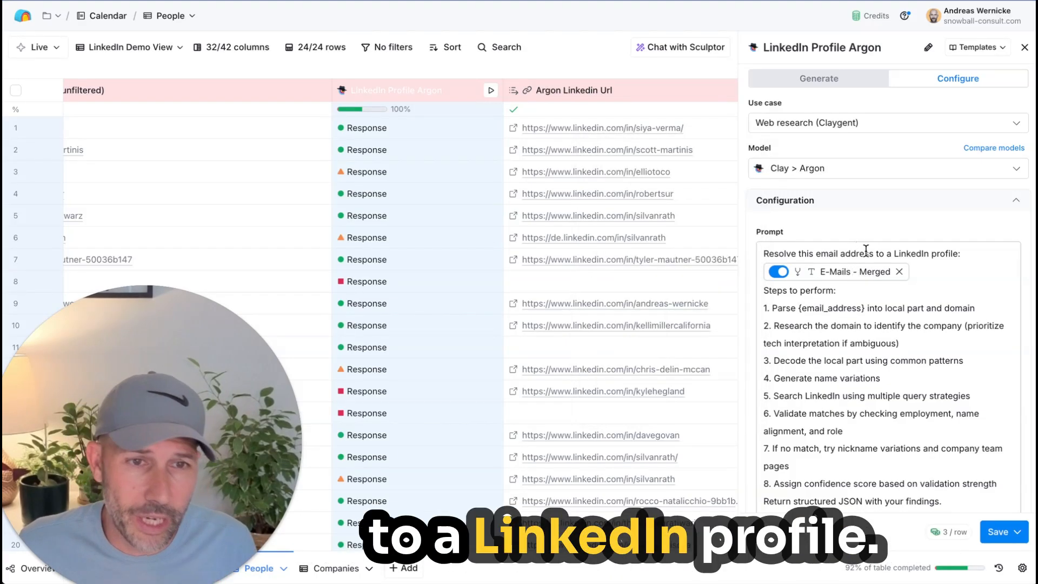
drag(798, 313, 911, 308)
click(908, 308)
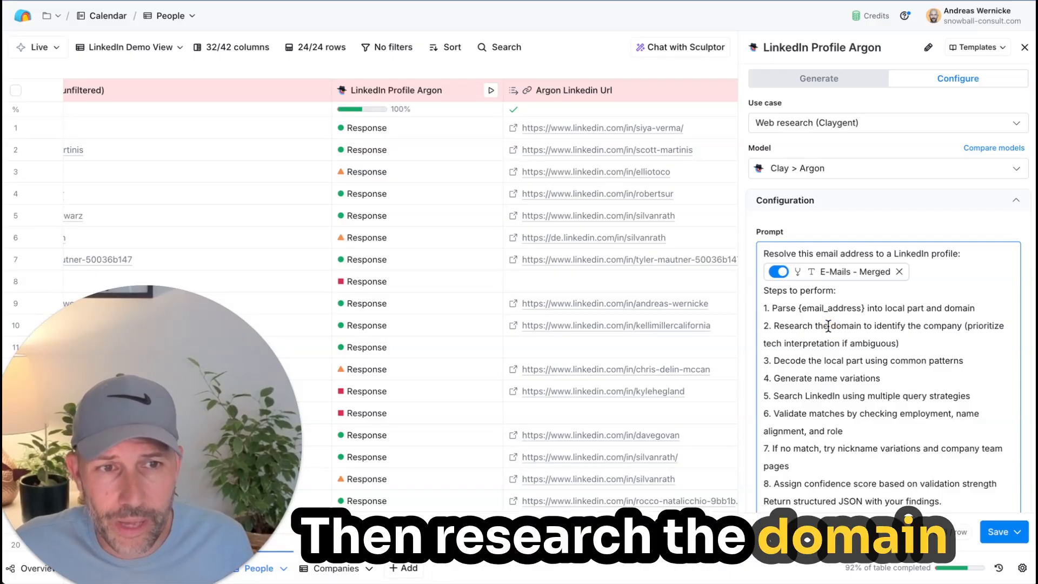
click(972, 330)
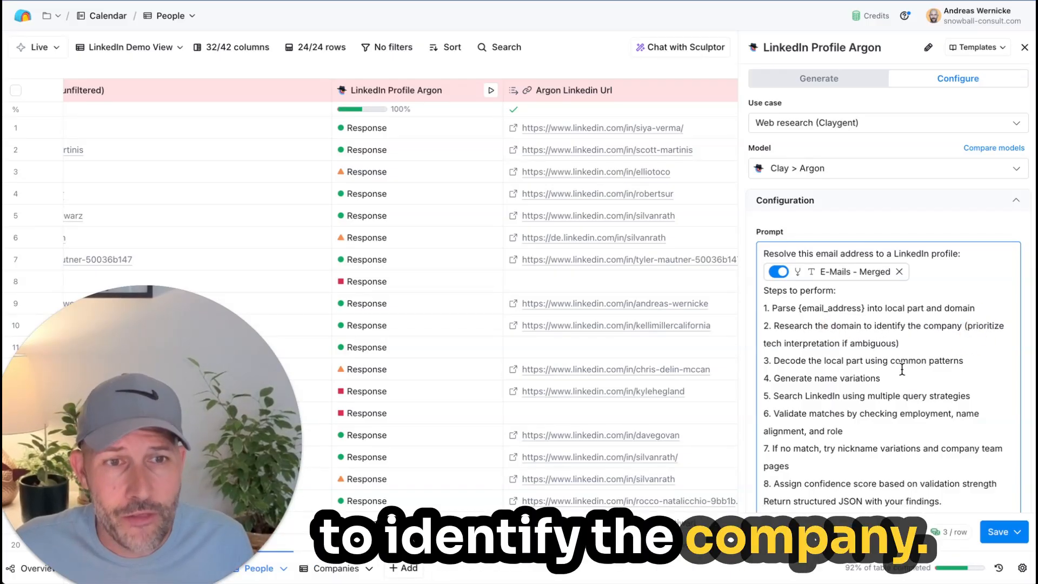
click(962, 326)
drag(970, 324, 975, 339)
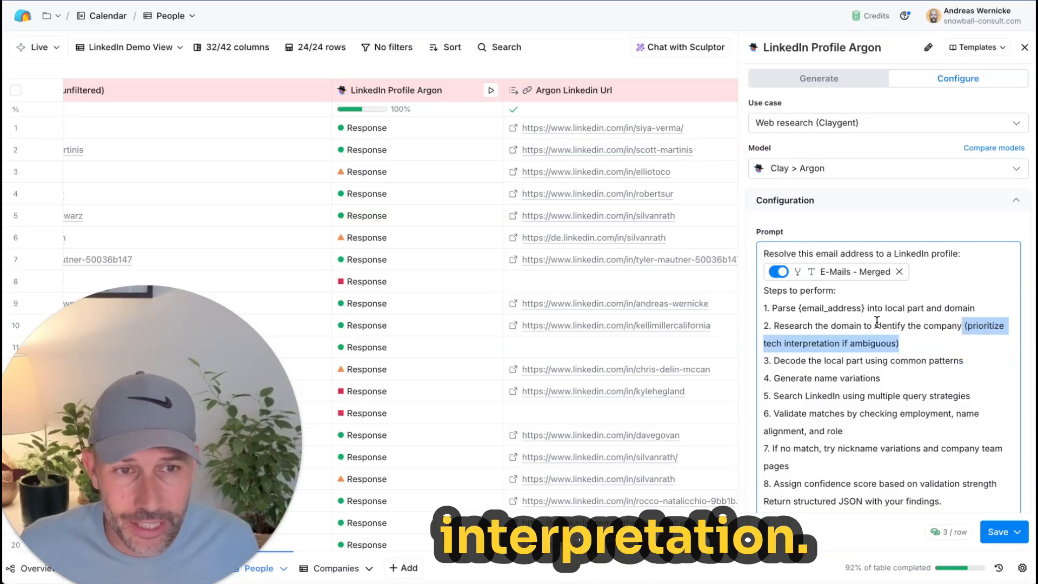
click(870, 337)
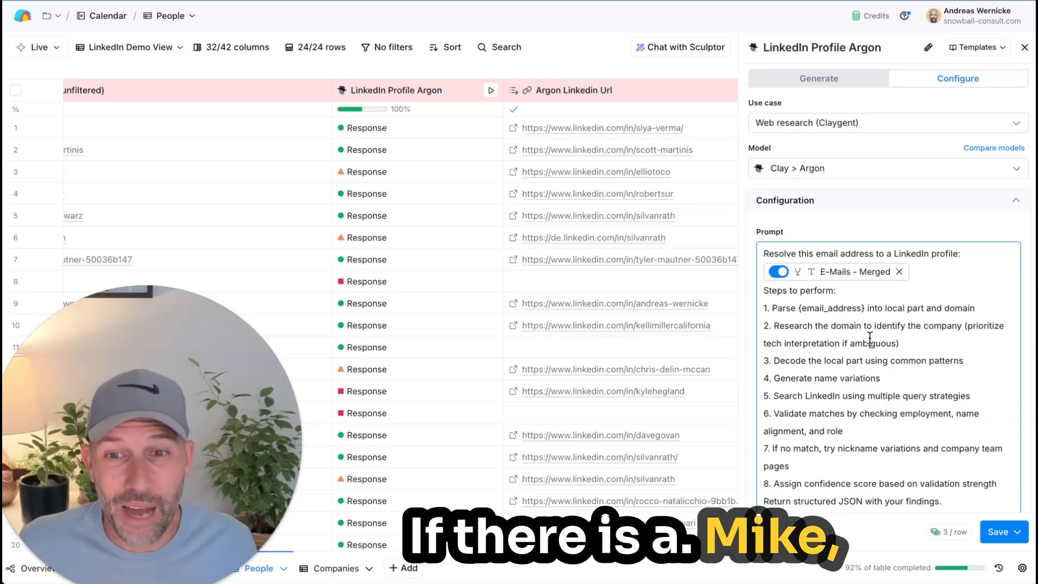
drag(946, 343, 778, 327)
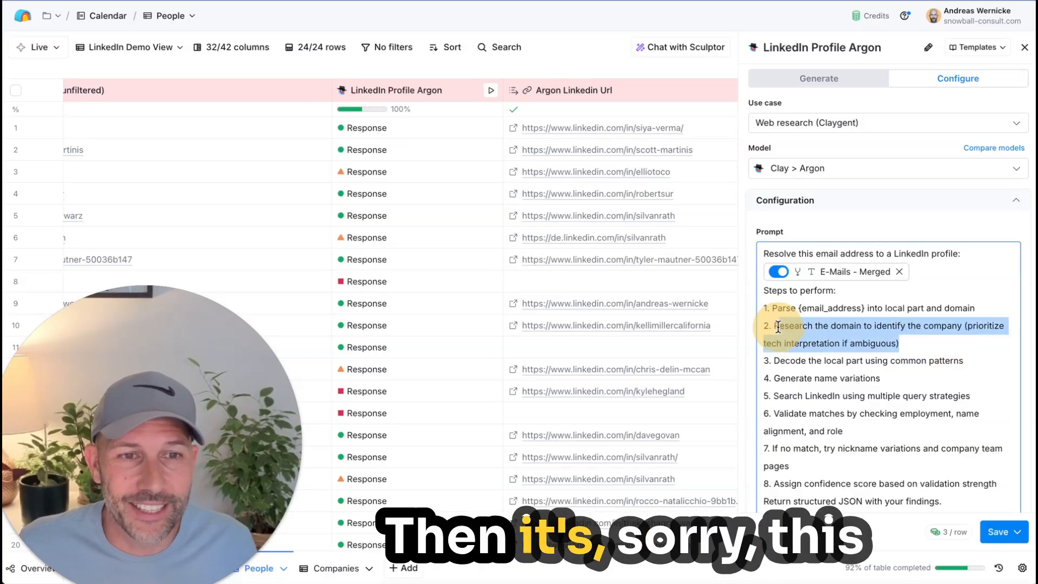
click(778, 326)
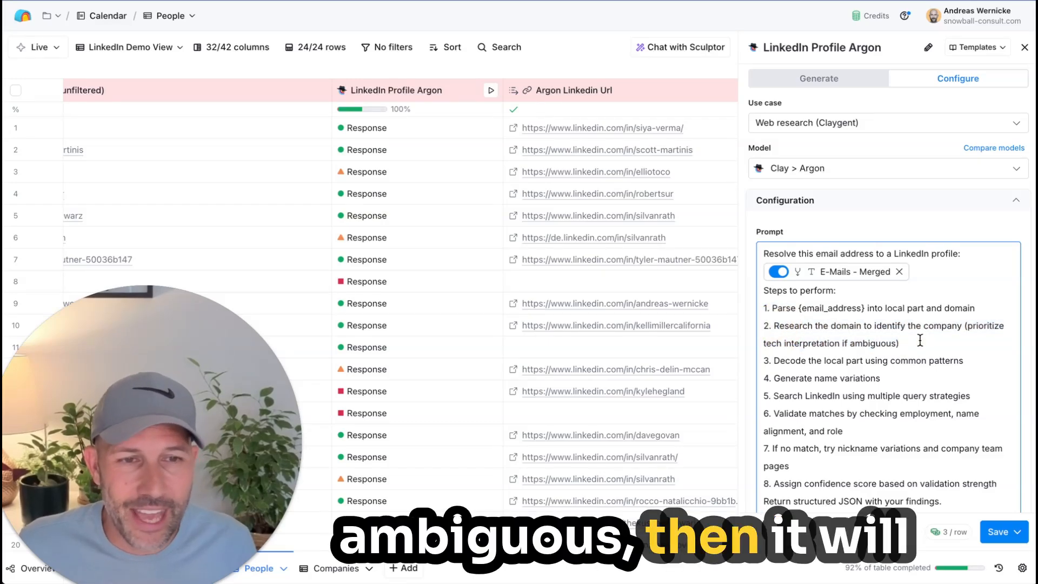
click(896, 336)
drag(953, 319, 964, 321)
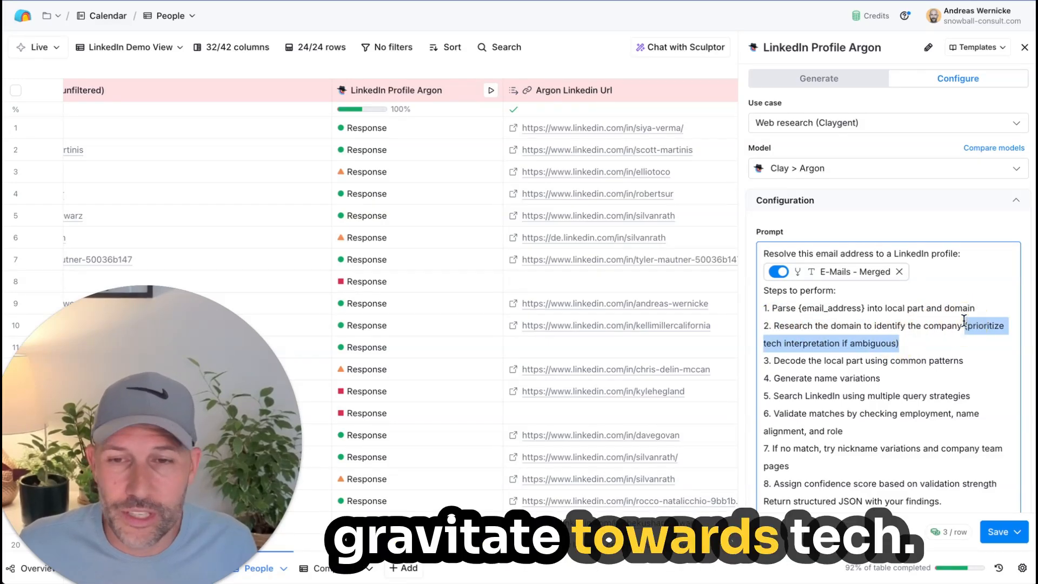
Step: Examine prompt steps 3 to 5, on decoding the local part, generating name variations and searching LinkedIn, rereading the domain research step as well
click(934, 355)
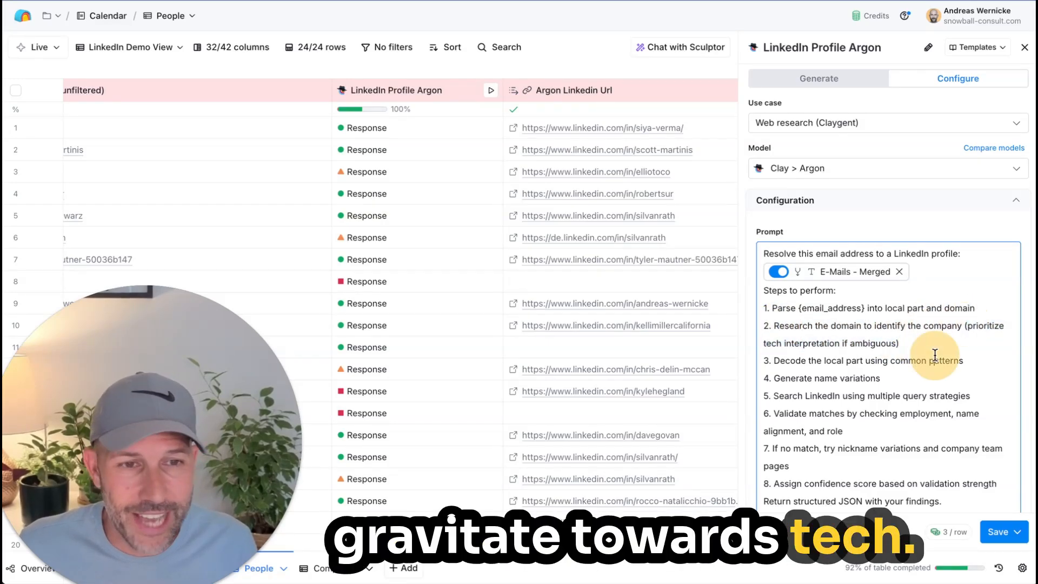
drag(809, 361, 952, 357)
click(888, 358)
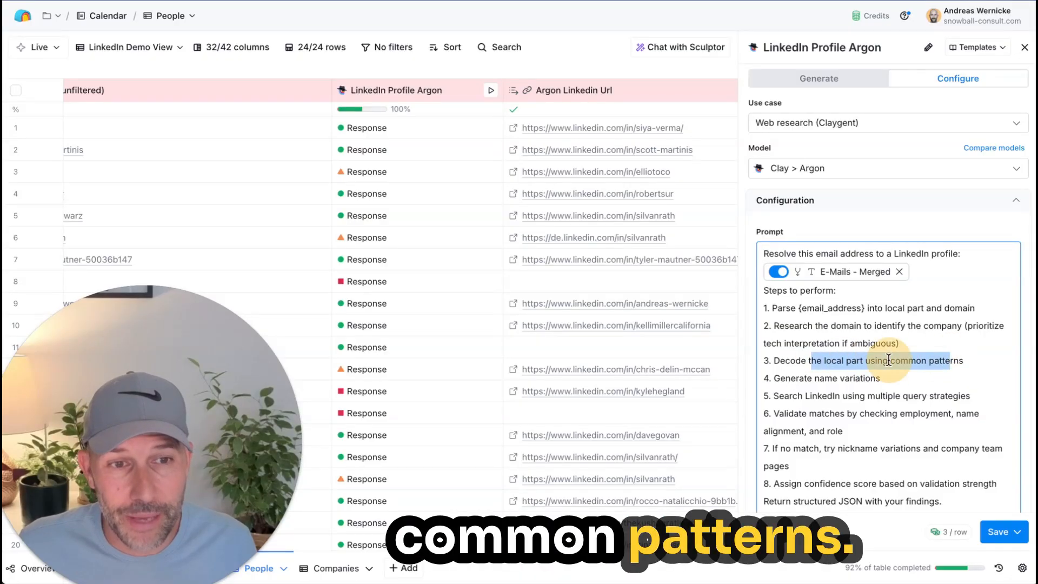
double_click(939, 358)
shift+click(757, 360)
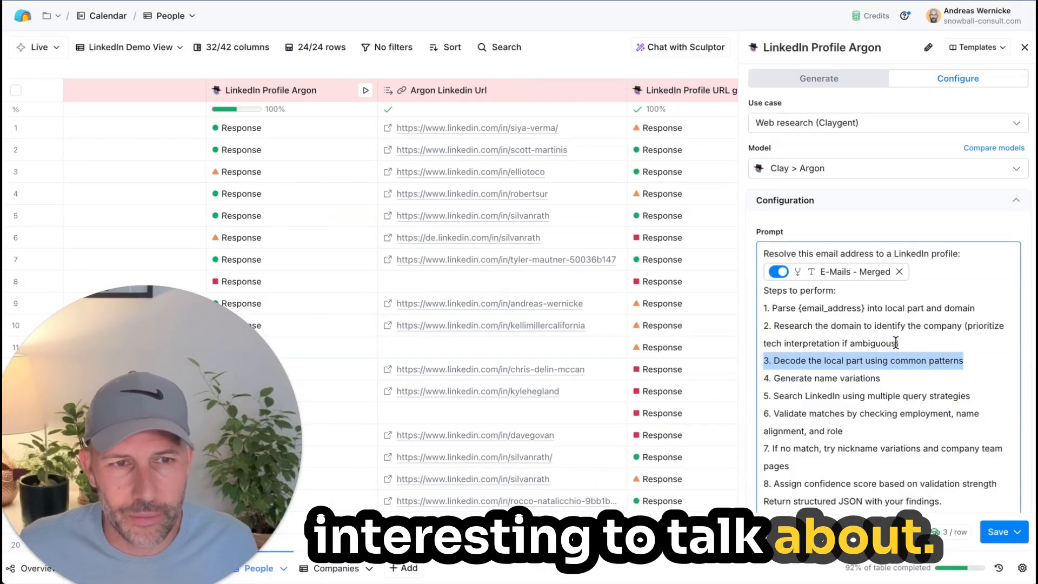
drag(919, 342, 760, 330)
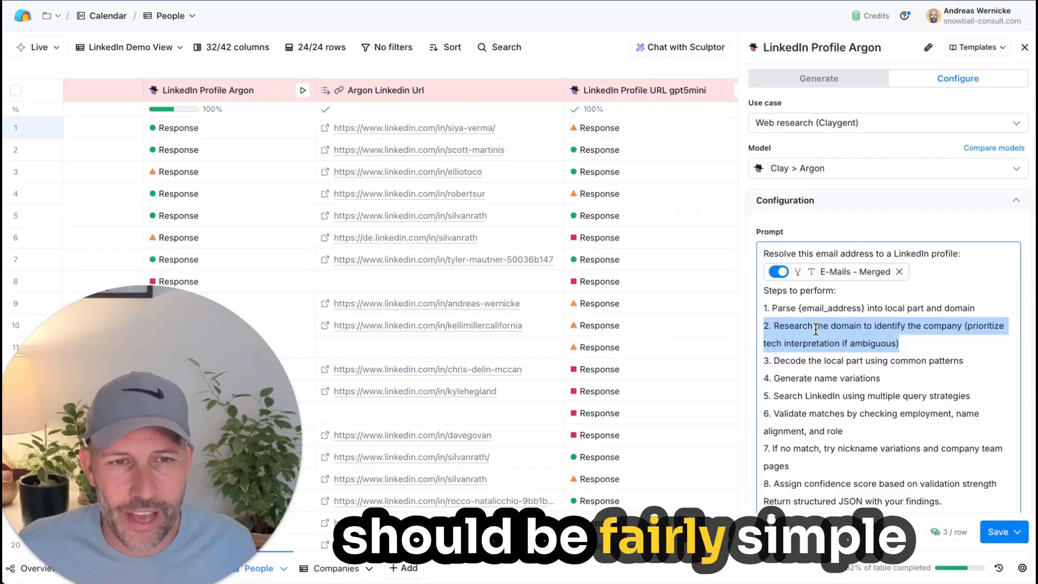
click(816, 328)
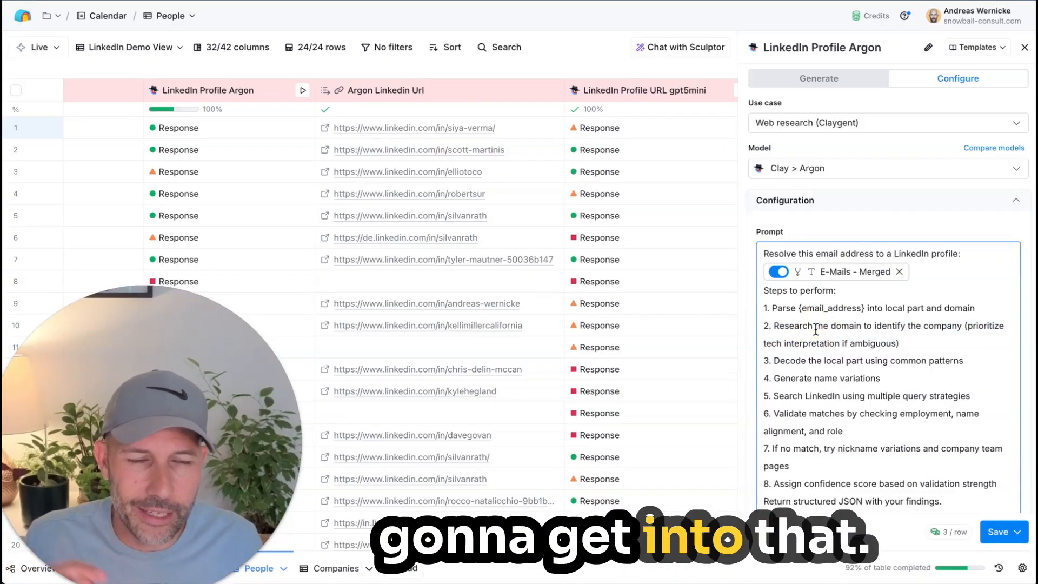
scroll(816, 329, down, 1)
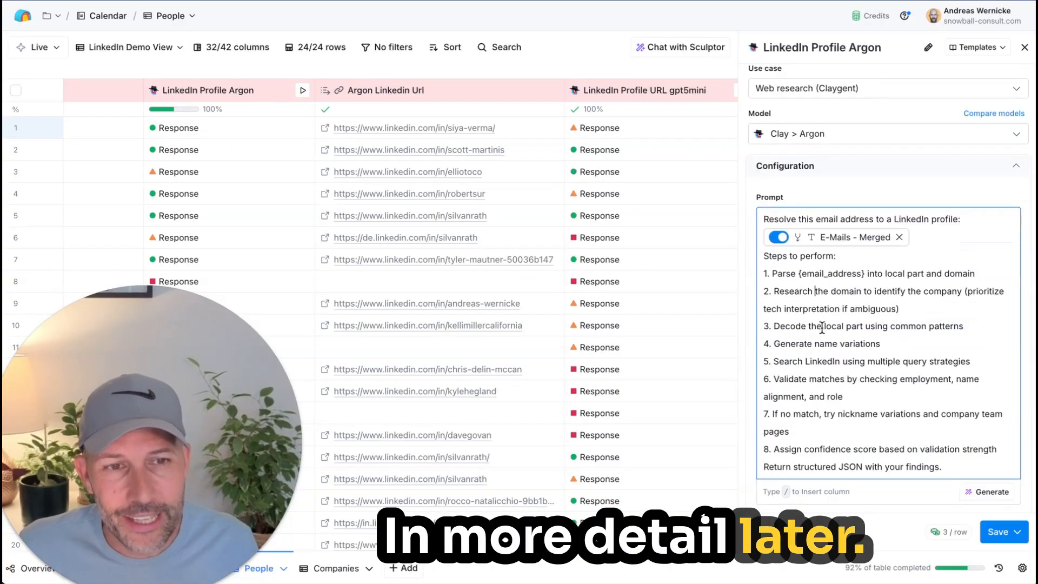
triple_click(821, 327)
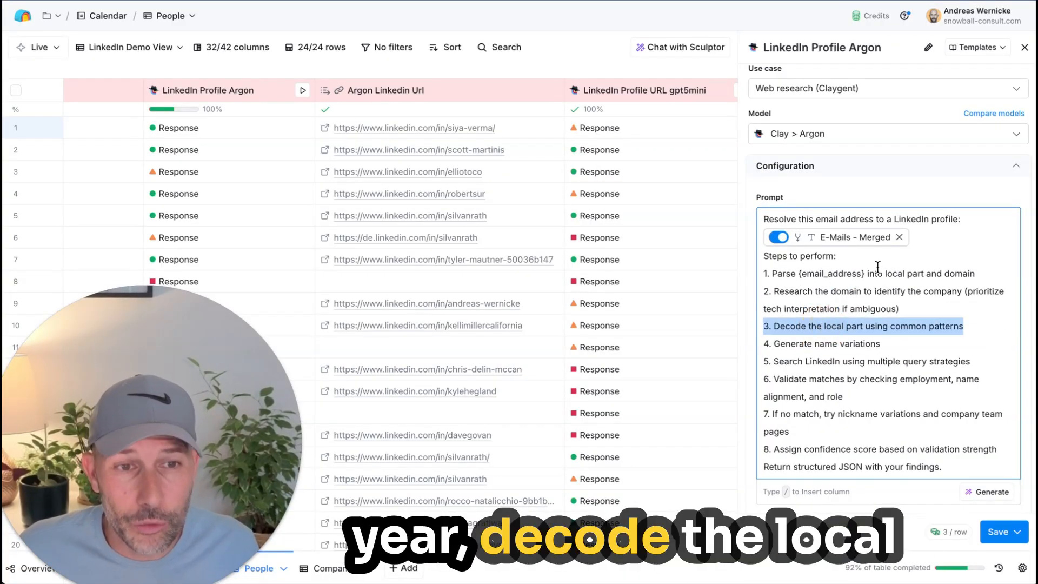
triple_click(848, 345)
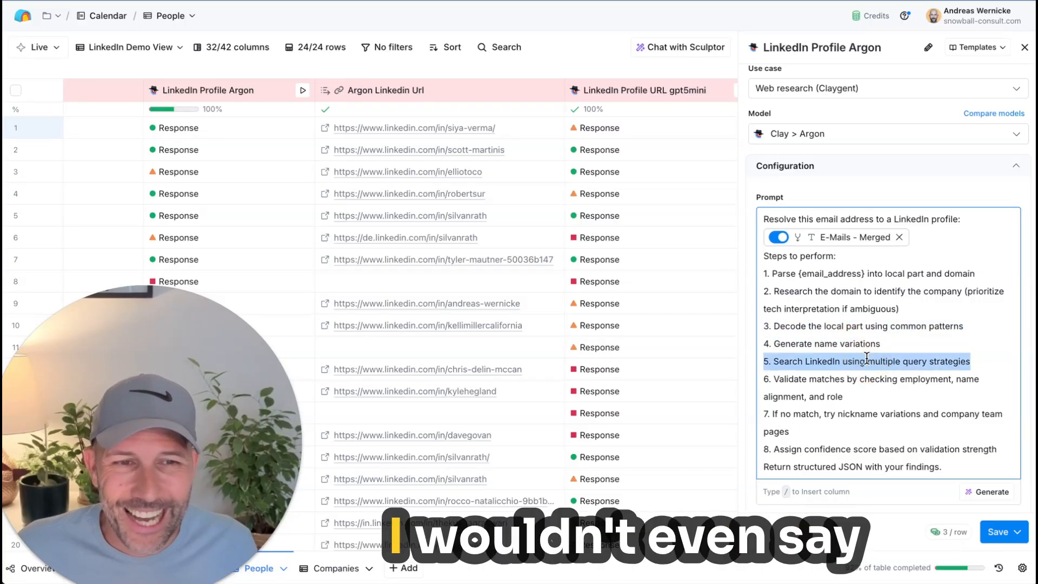
click(867, 360)
scroll(867, 358, down, 1)
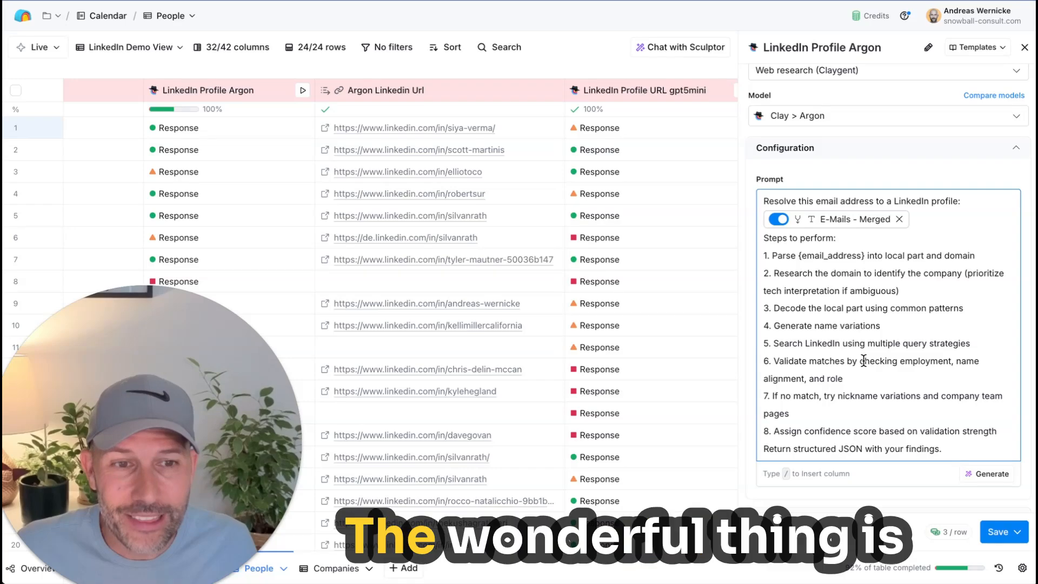
Step: Finish reading the LinkedIn Profile Argon prompt, close its configuration, and highlight the Argon Linkedin Url results in rows 1 to 22
scroll(861, 359, down, 1)
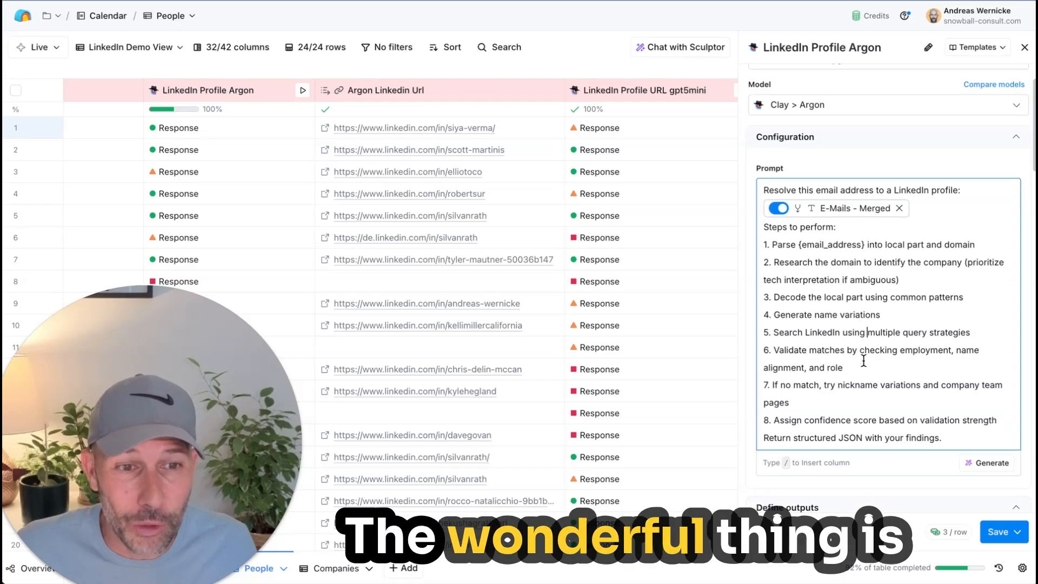
click(1022, 48)
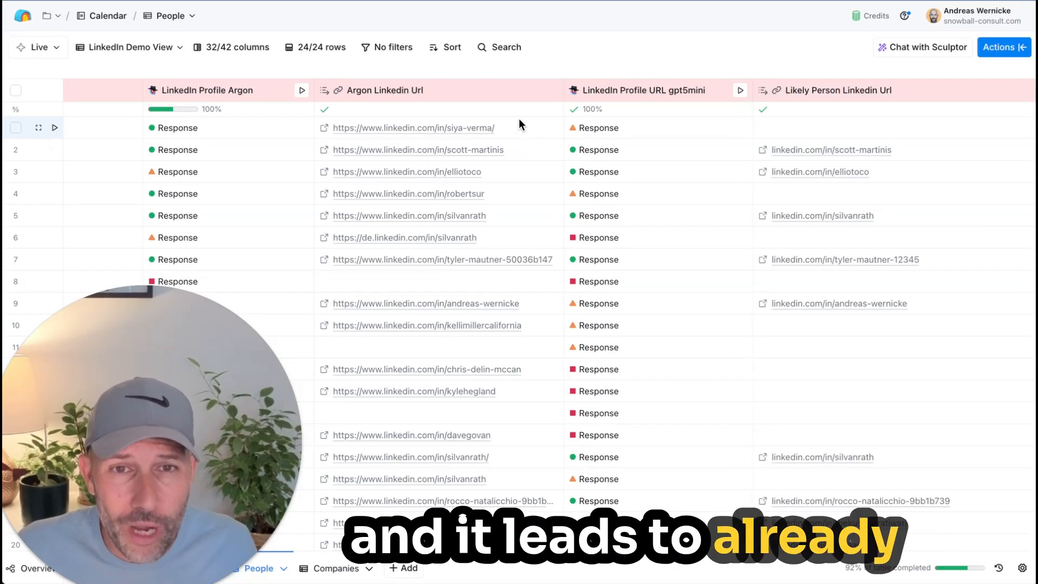
drag(517, 122, 494, 513)
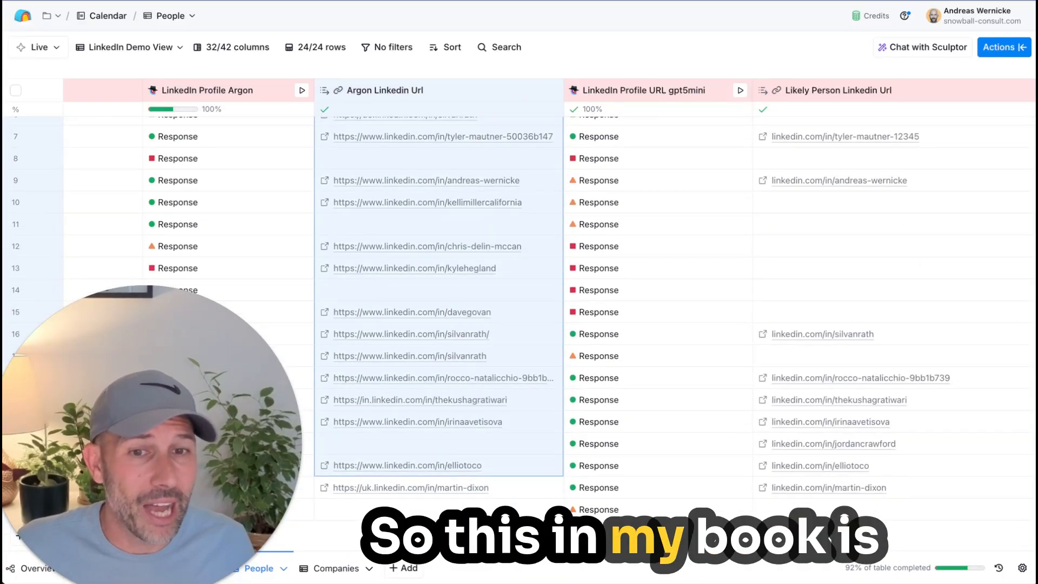
scroll(679, 243, up, 3)
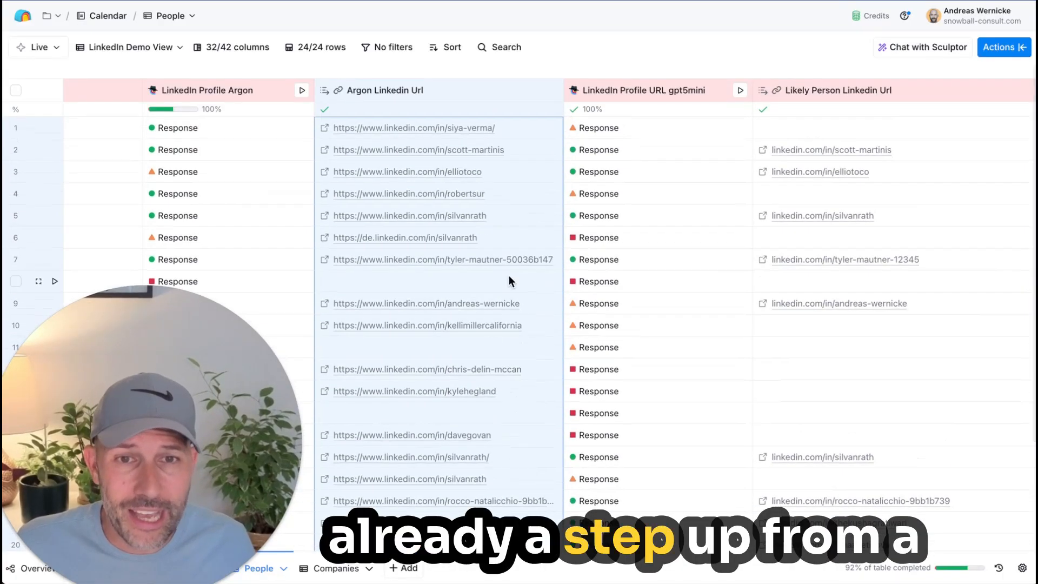
Step: Compare the Argon Linkedin Url results with the Likely Person Linkedin Url and Profile Url columns, clearing the cell range selection
scroll(700, 203, right, 5)
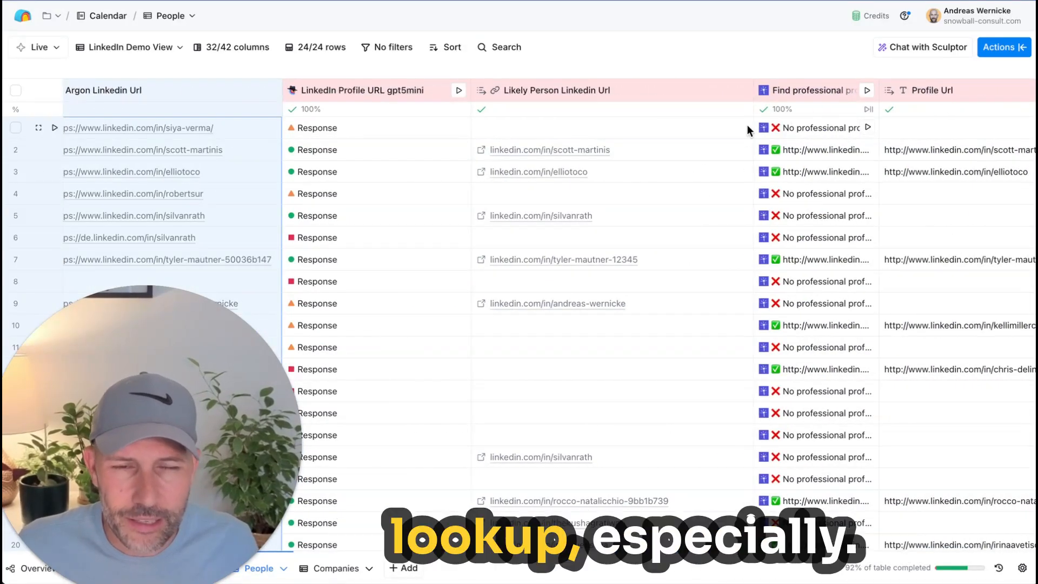
scroll(703, 168, left, 3)
scroll(702, 168, left, 3)
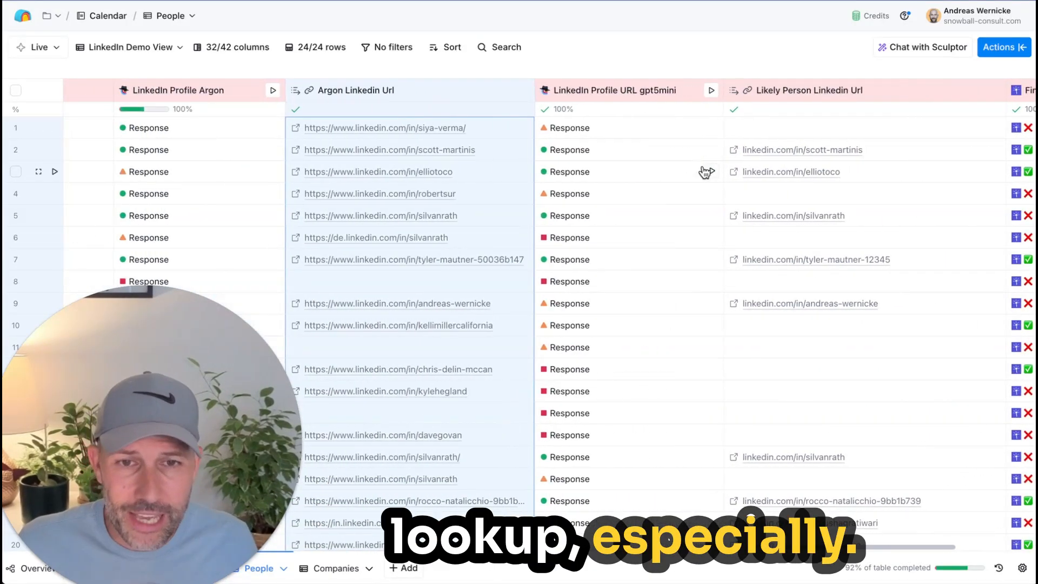
scroll(702, 171, left, 2)
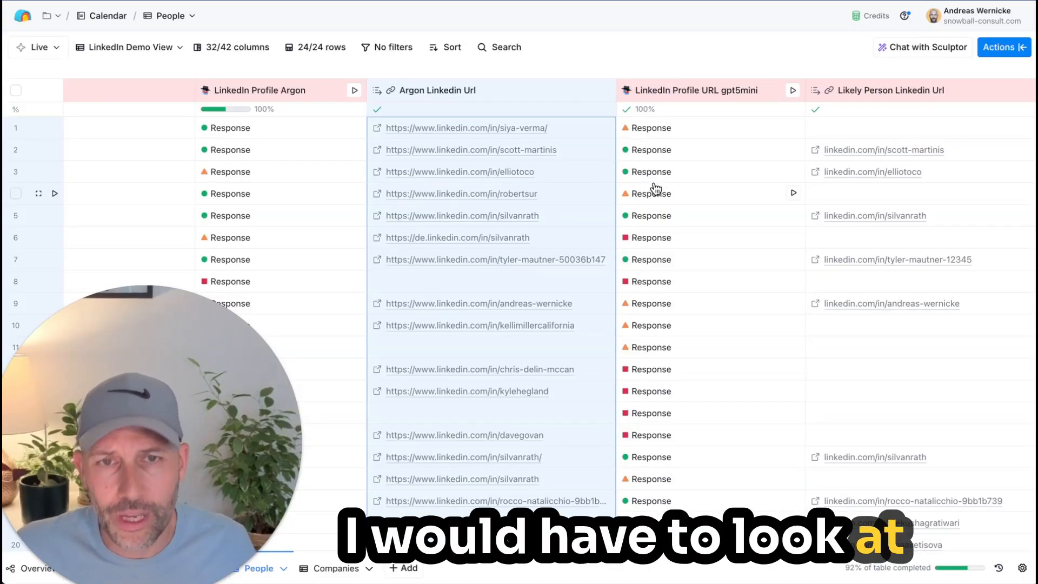
scroll(530, 271, left, 3)
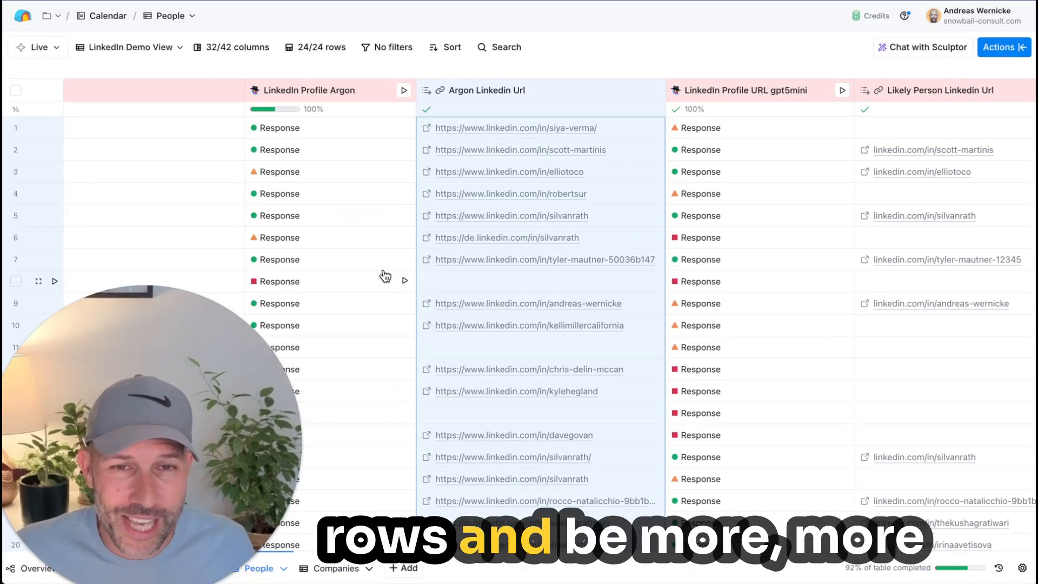
click(489, 410)
scroll(489, 407, left, 1)
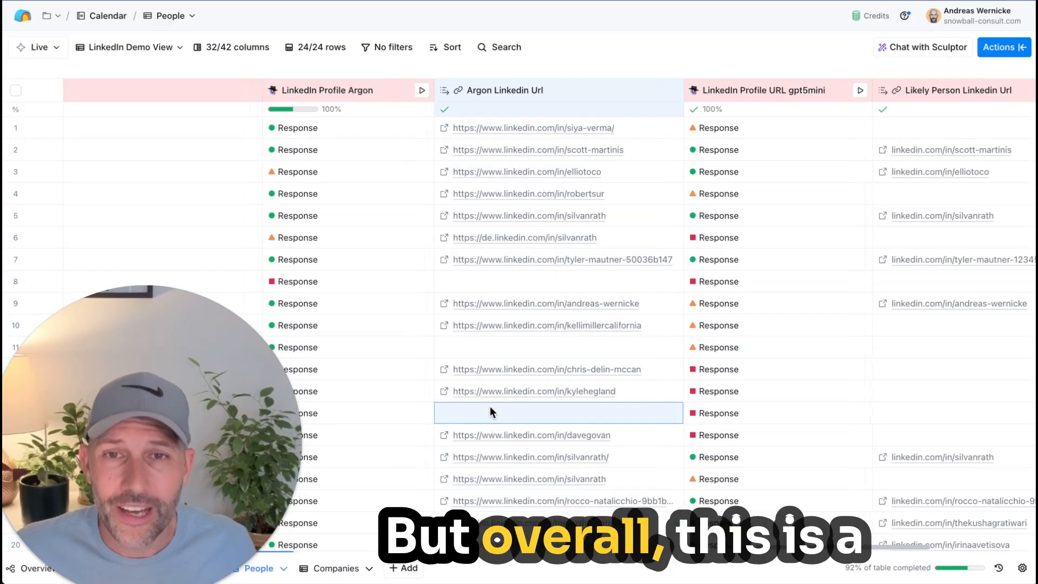
scroll(489, 407, right, 10)
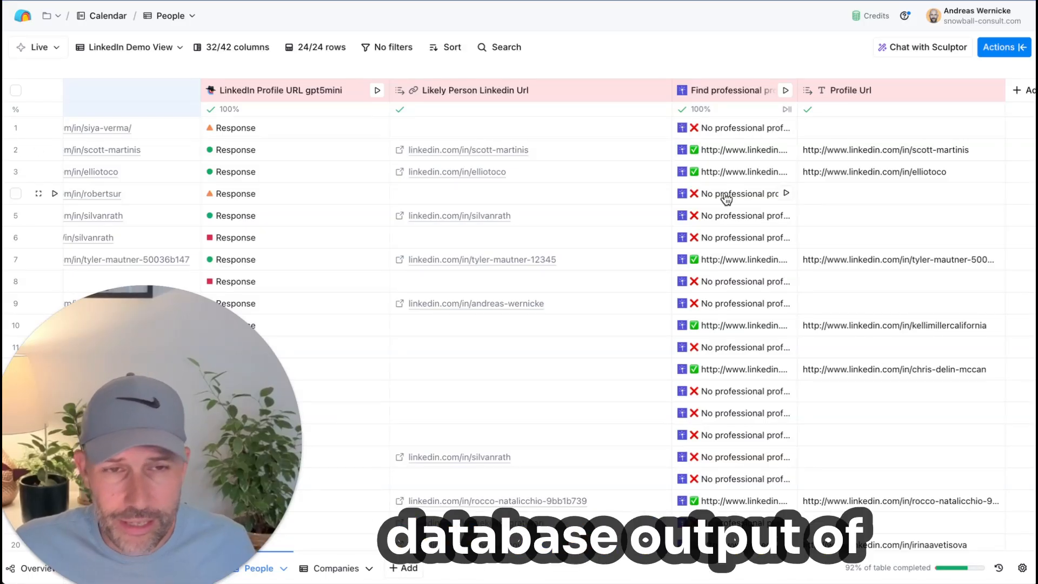
scroll(726, 199, left, 5)
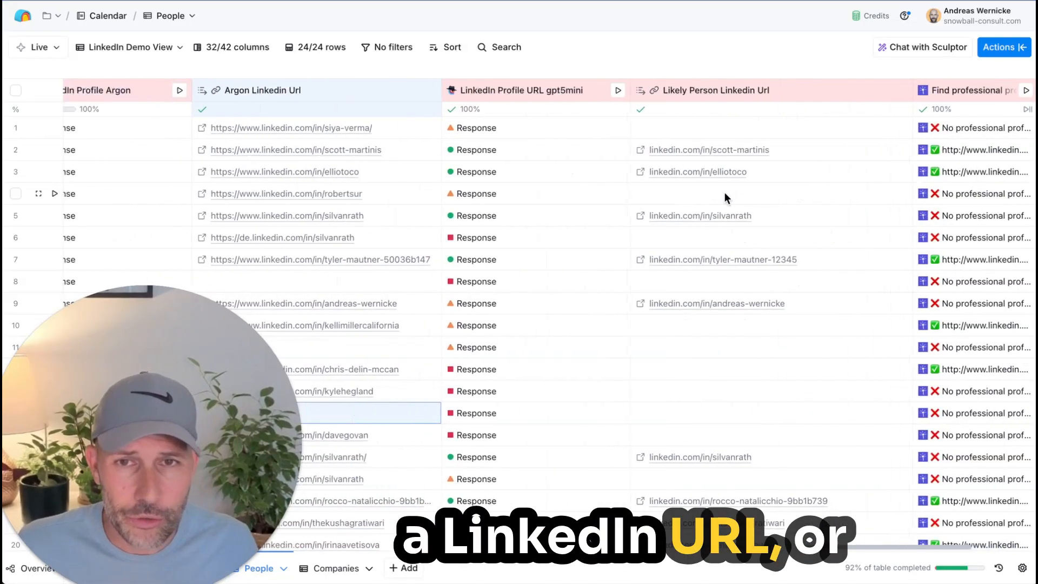
scroll(336, 123, left, 3)
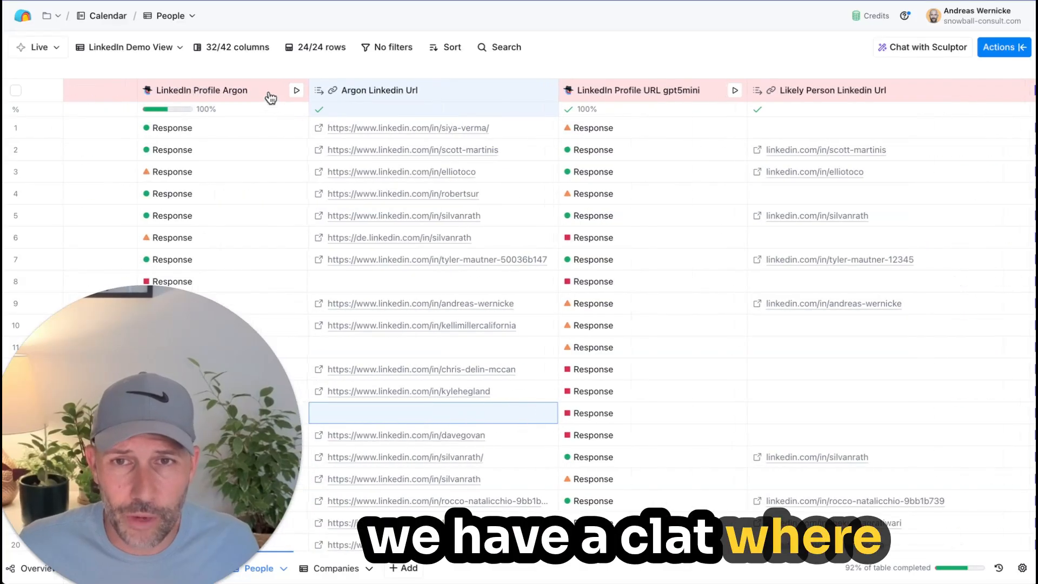
scroll(270, 97, left, 2)
Step: Inspect the row 1 LinkedIn Profile Argon response, including its reasoning, Steps Taken and Person Details, and close the details
click(213, 130)
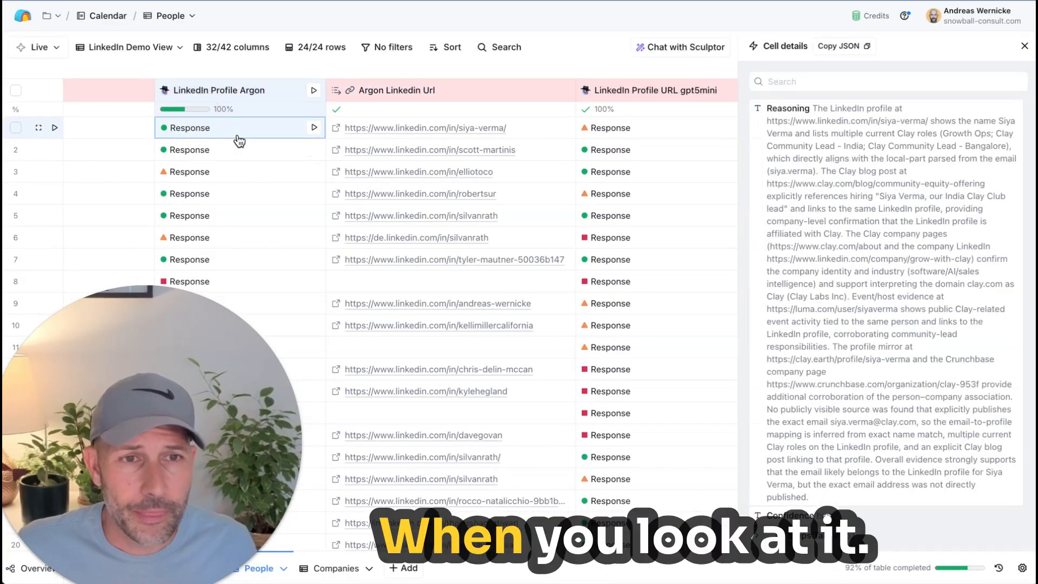
scroll(876, 119, down, 5)
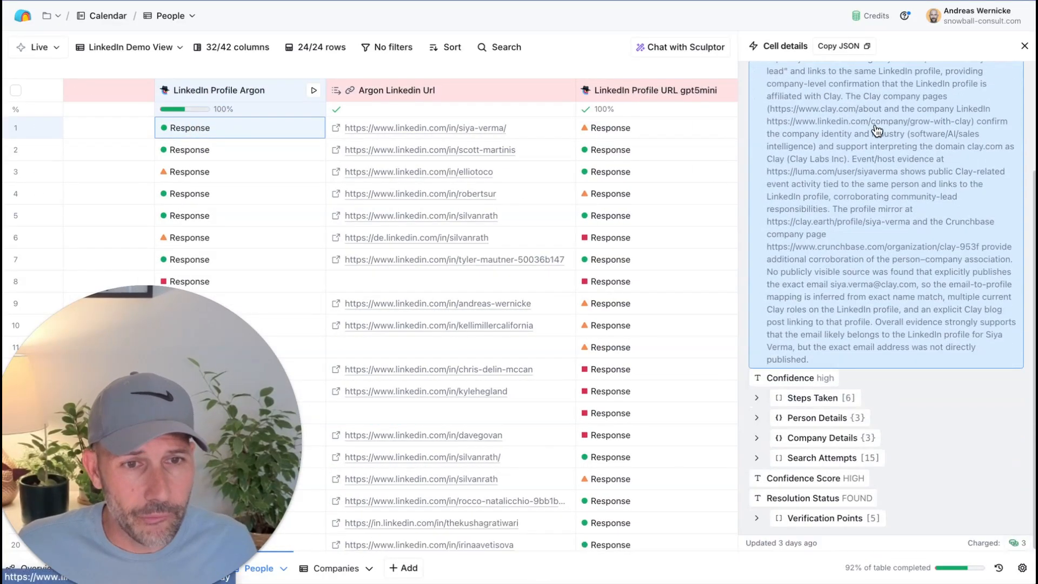
click(819, 398)
scroll(832, 405, down, 3)
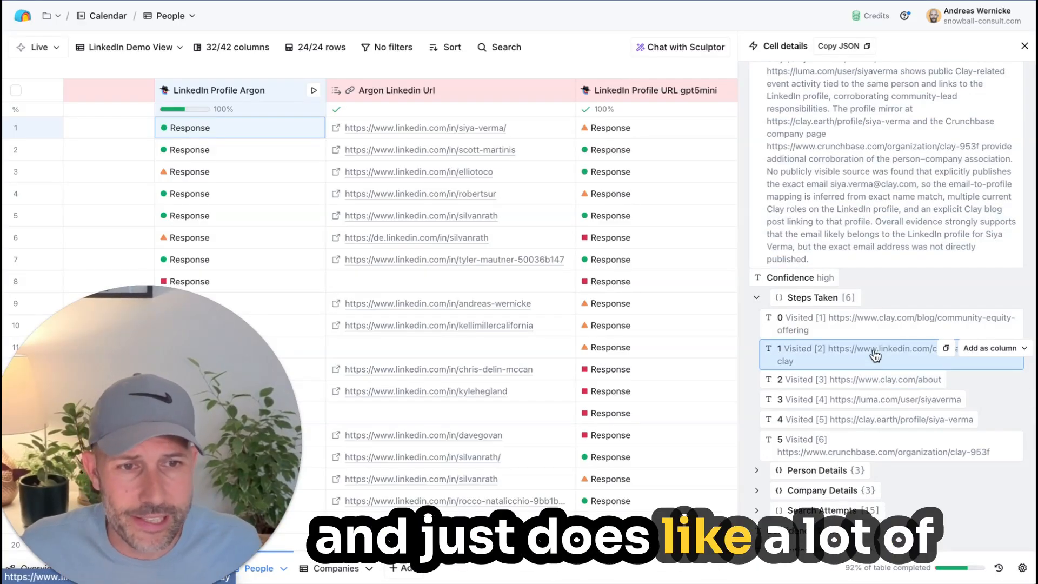
click(844, 473)
scroll(843, 473, down, 2)
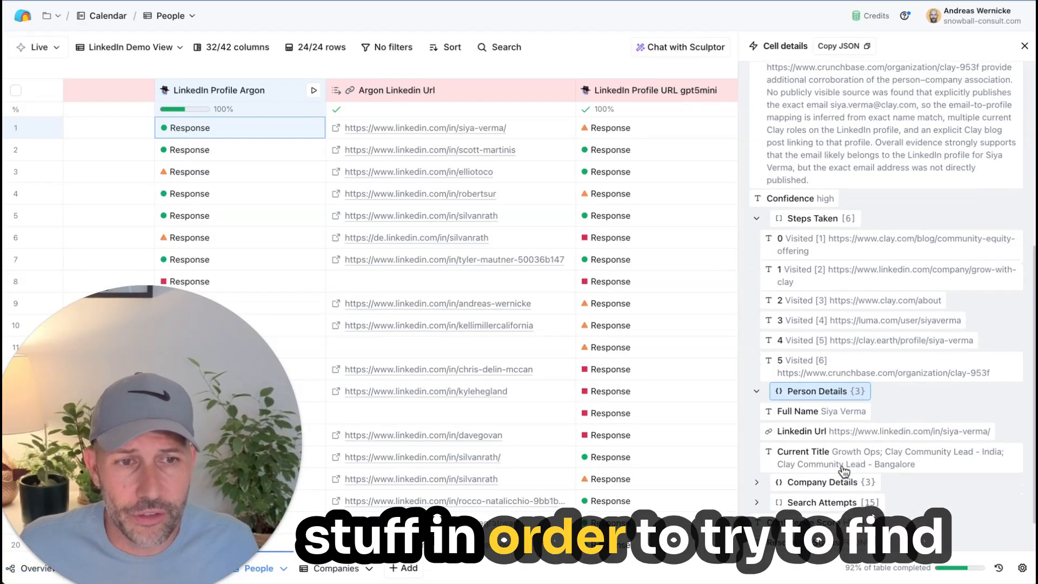
click(1024, 46)
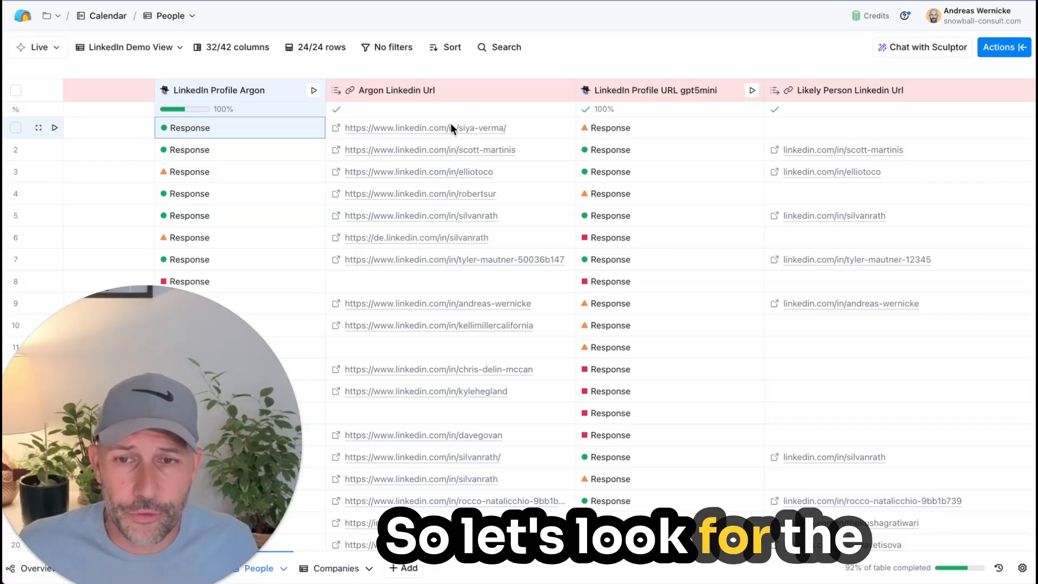
Step: Review the Argon Linkedin Url results against the Likely Person Linkedin Url results through the last row of the table
scroll(549, 131, right, 1)
scroll(549, 131, left, 1)
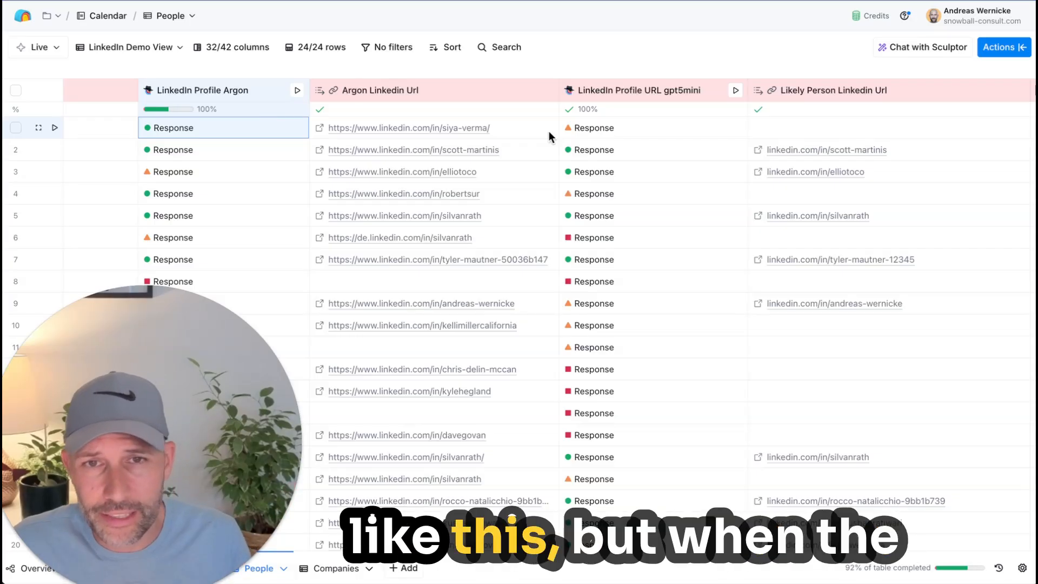
scroll(356, 342, down, 1)
scroll(358, 343, down, 1)
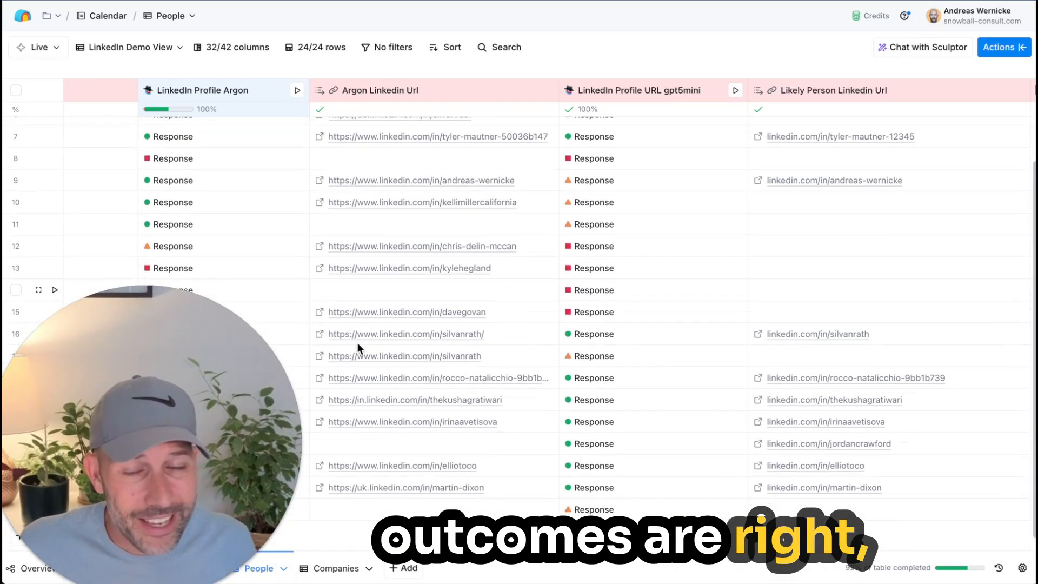
scroll(358, 343, up, 2)
scroll(358, 342, left, 1)
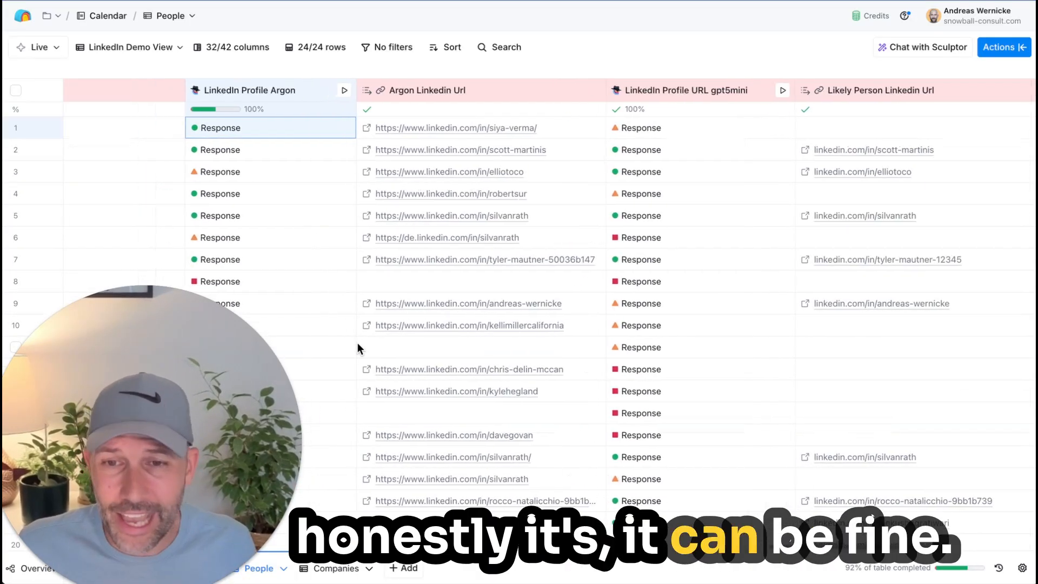
scroll(402, 316, left, 1)
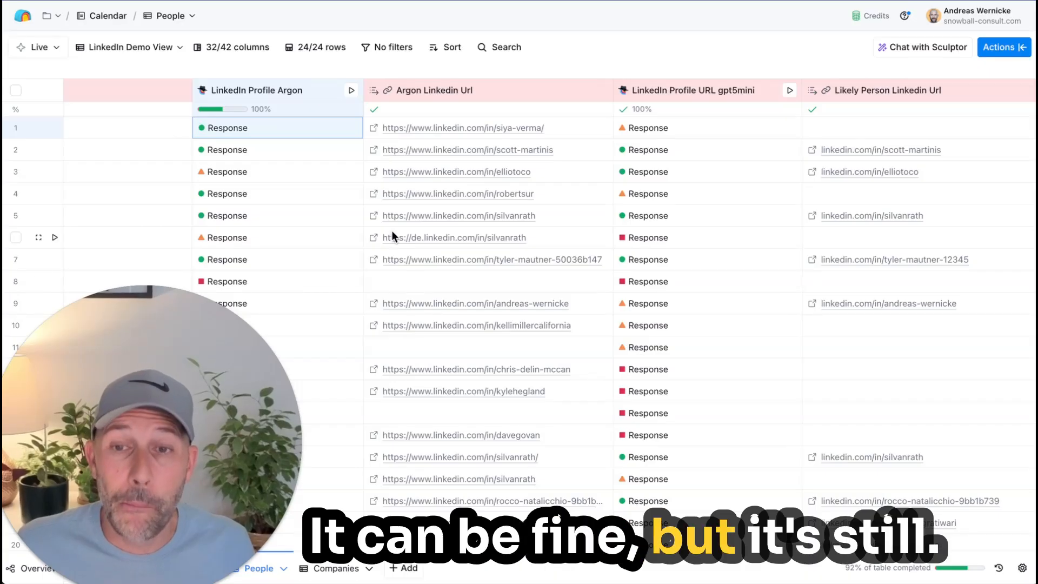
Step: Check the credits charged for the row 1 LinkedIn Profile Argon response and close the cell details
click(278, 129)
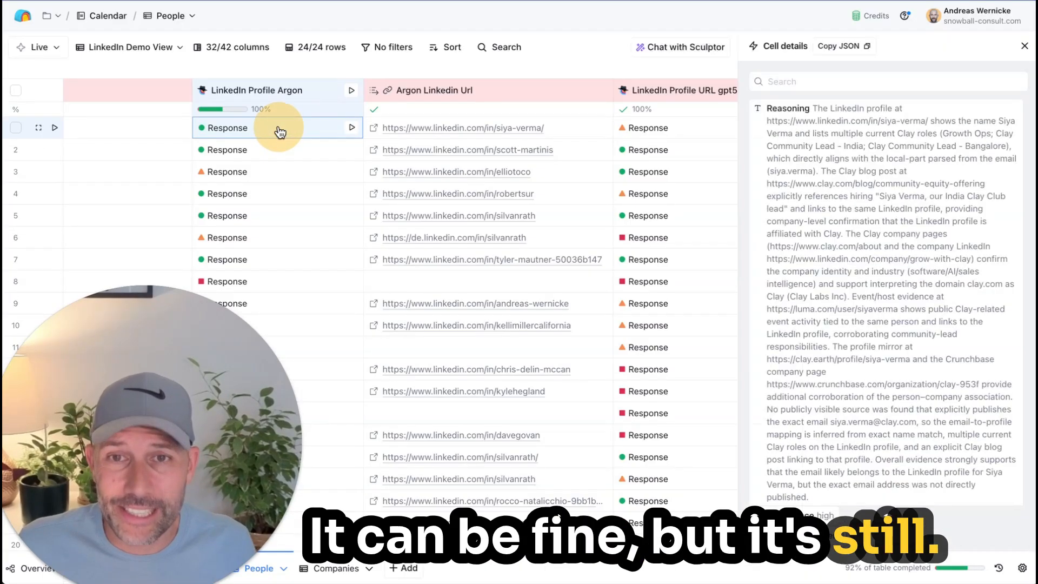
scroll(976, 496, down, 3)
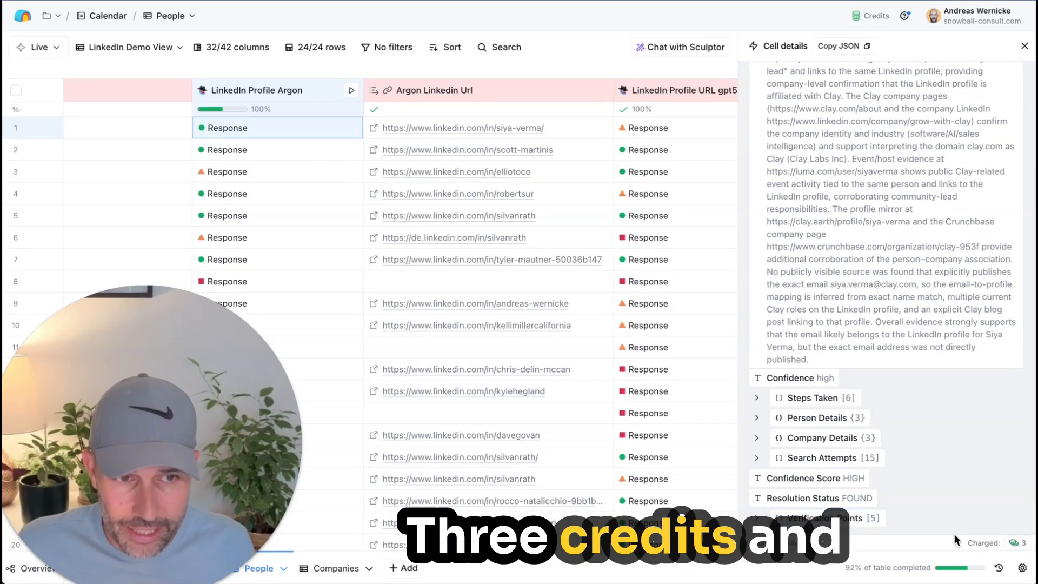
click(1024, 46)
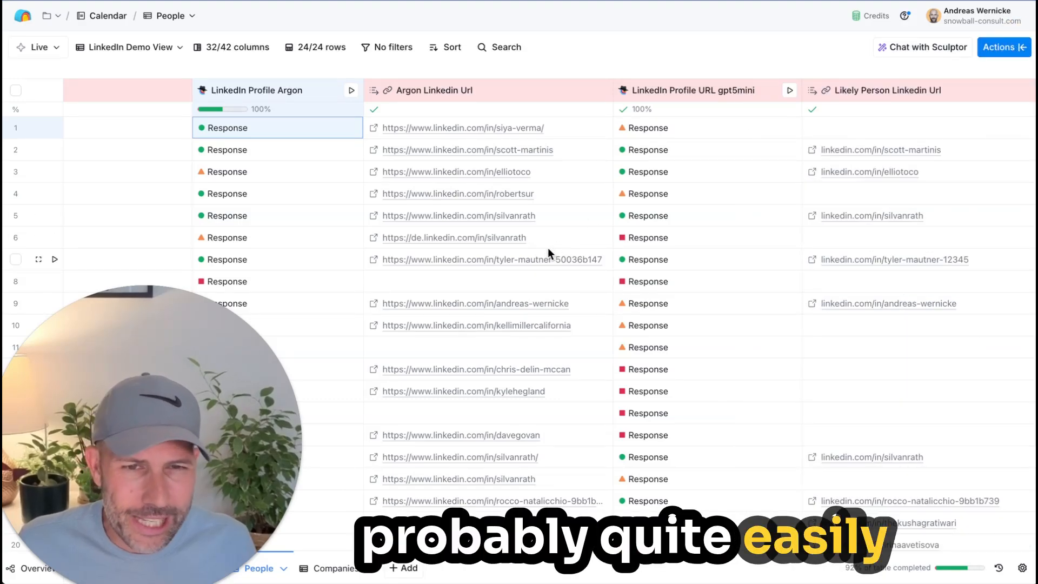
scroll(547, 249, left, 1)
scroll(547, 248, right, 1)
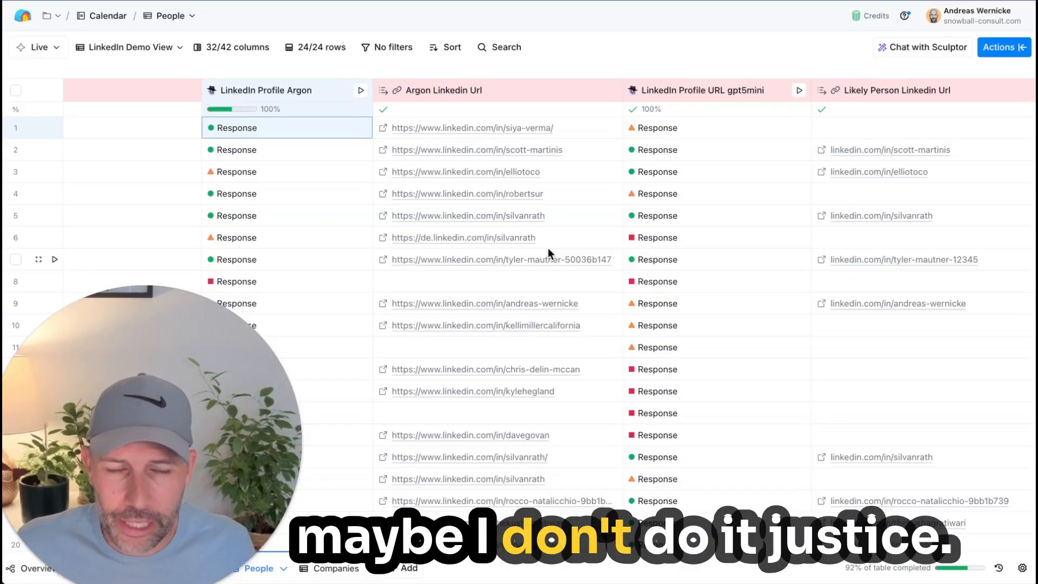
scroll(533, 271, left, 2)
scroll(533, 271, left, 1)
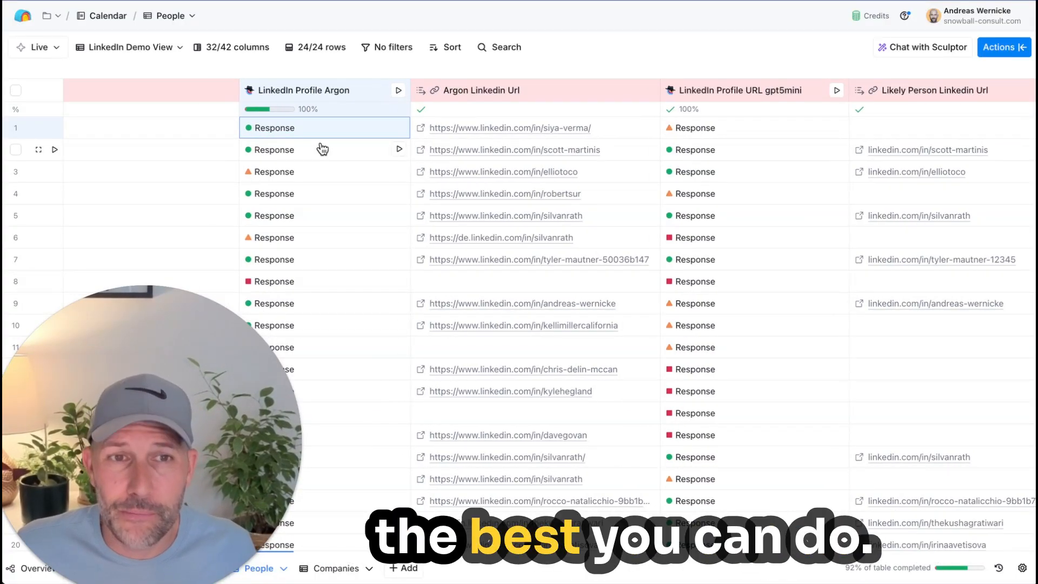
Step: View the LinkedIn Profile URL gpt5mini column's configuration, checking its model and prompt, and close it
scroll(322, 149, right, 5)
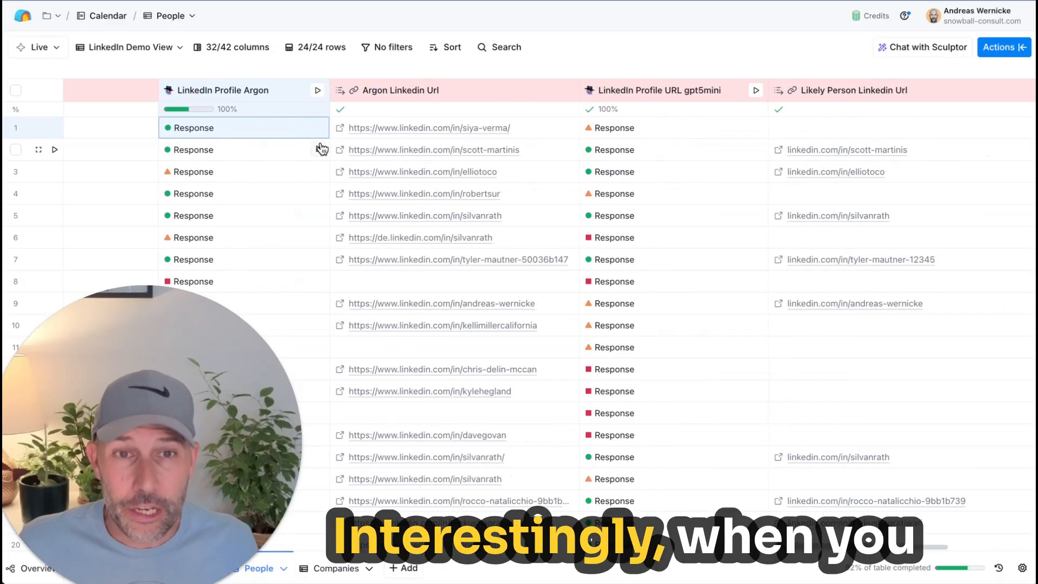
click(697, 93)
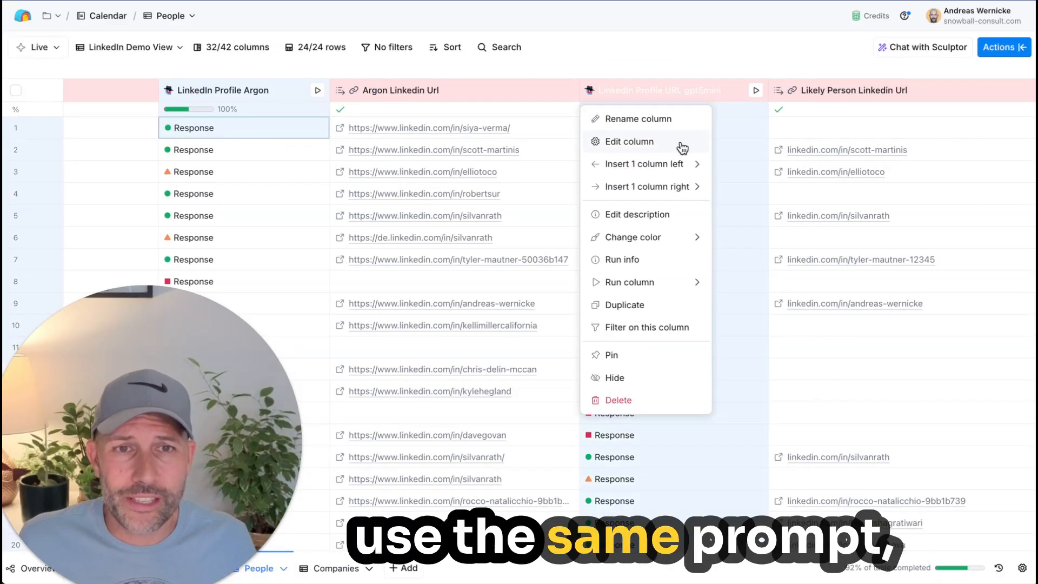
click(681, 146)
scroll(822, 329, down, 5)
scroll(890, 283, up, 5)
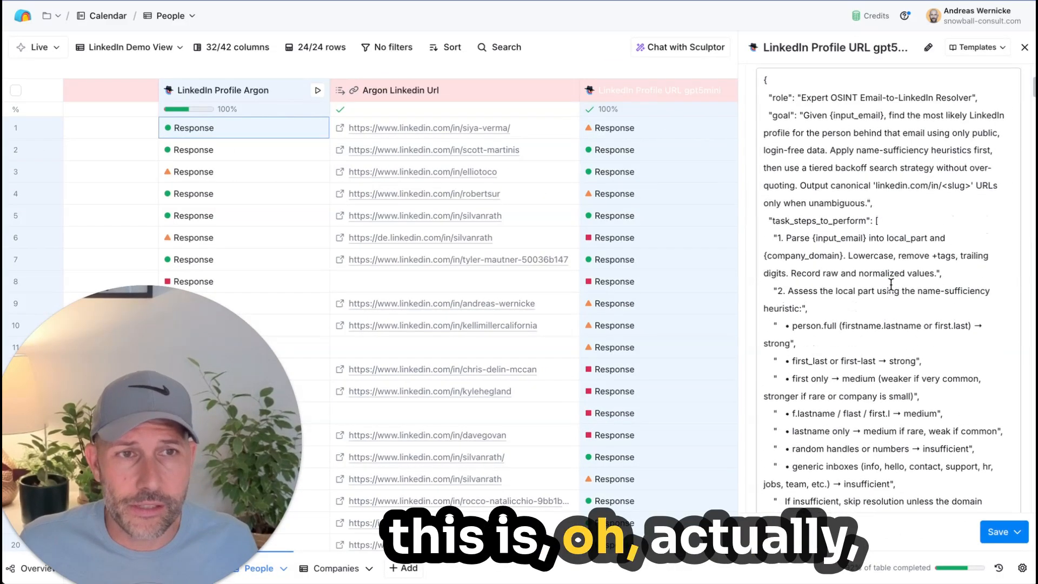
click(1023, 48)
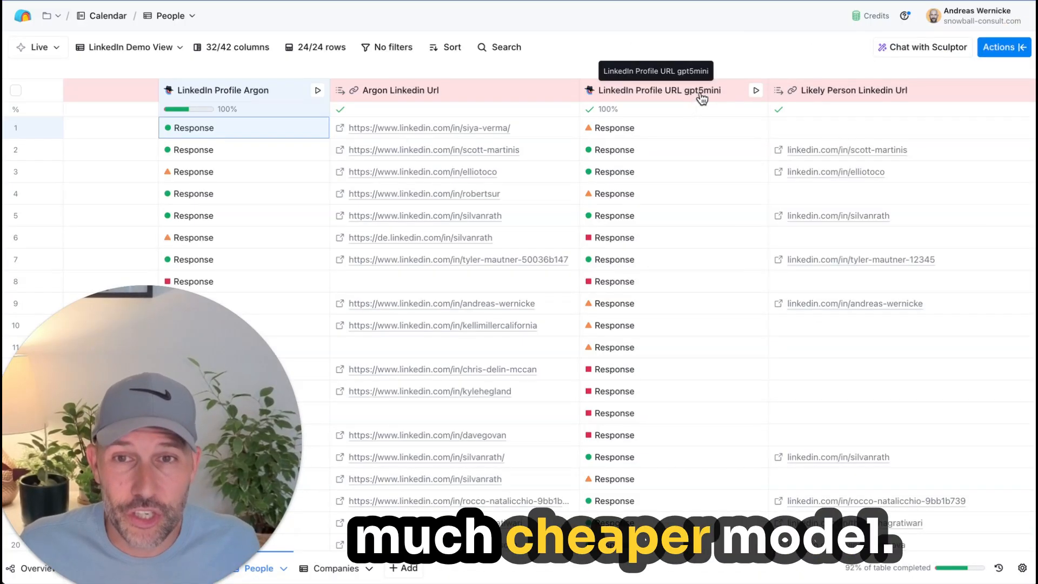
Step: Revisit the row 1 Argon response details, and check the confidence and AI provider cost of the row 2 gpt5mini response
click(275, 133)
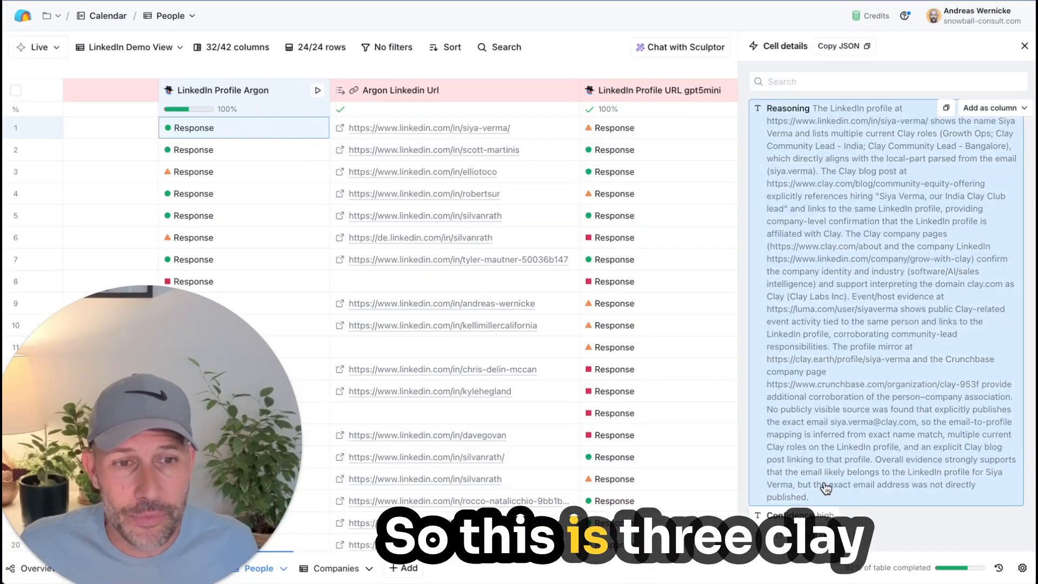
click(1024, 45)
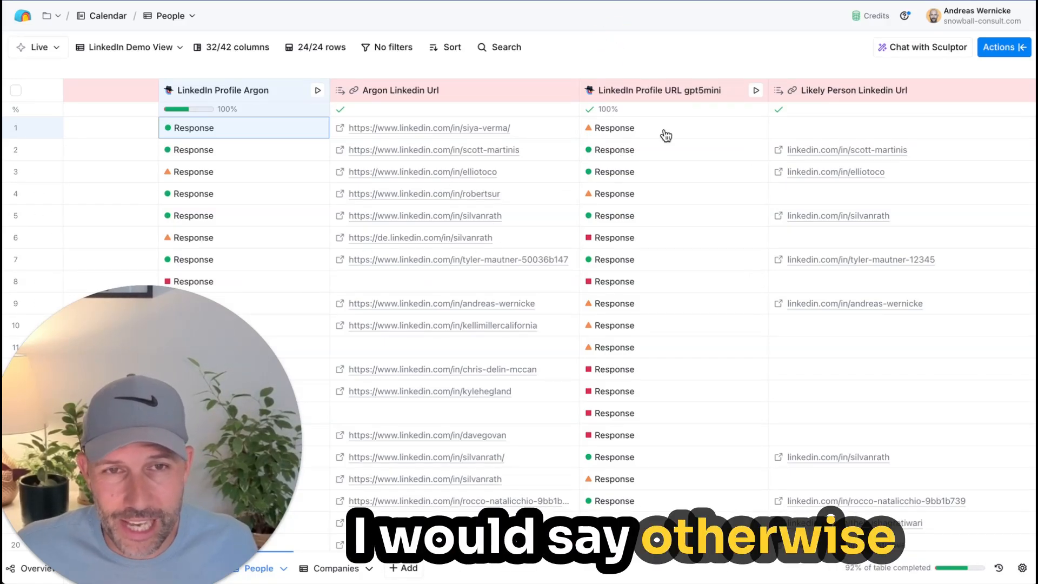
click(621, 151)
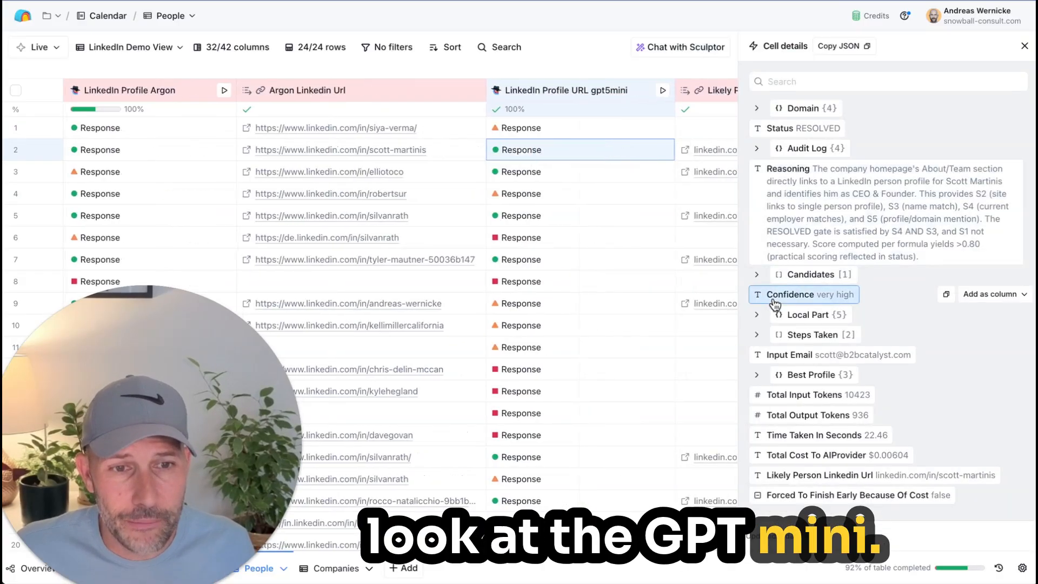
mouse_move(892, 464)
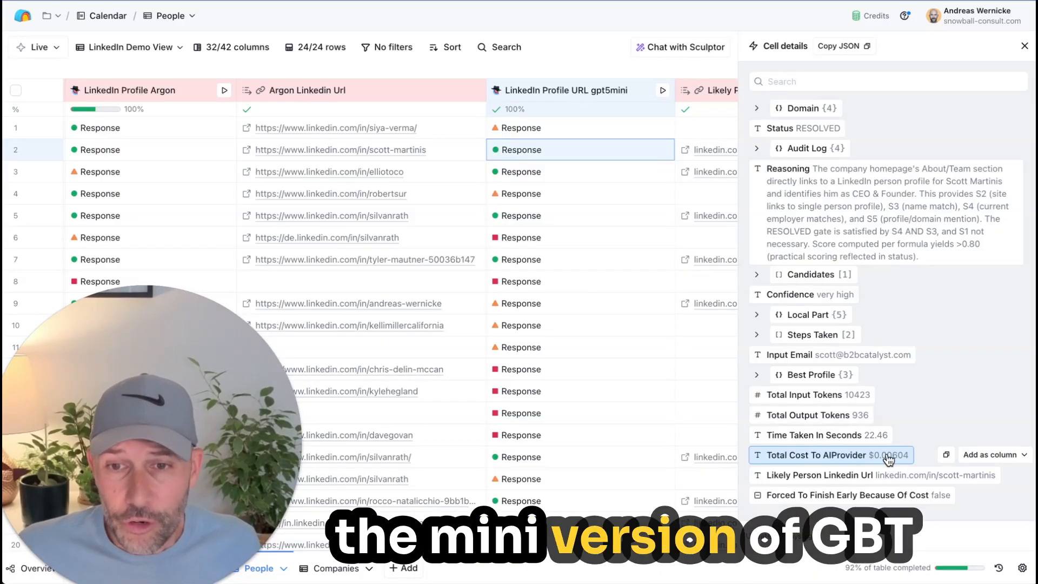
click(1022, 48)
scroll(677, 287, right, 1)
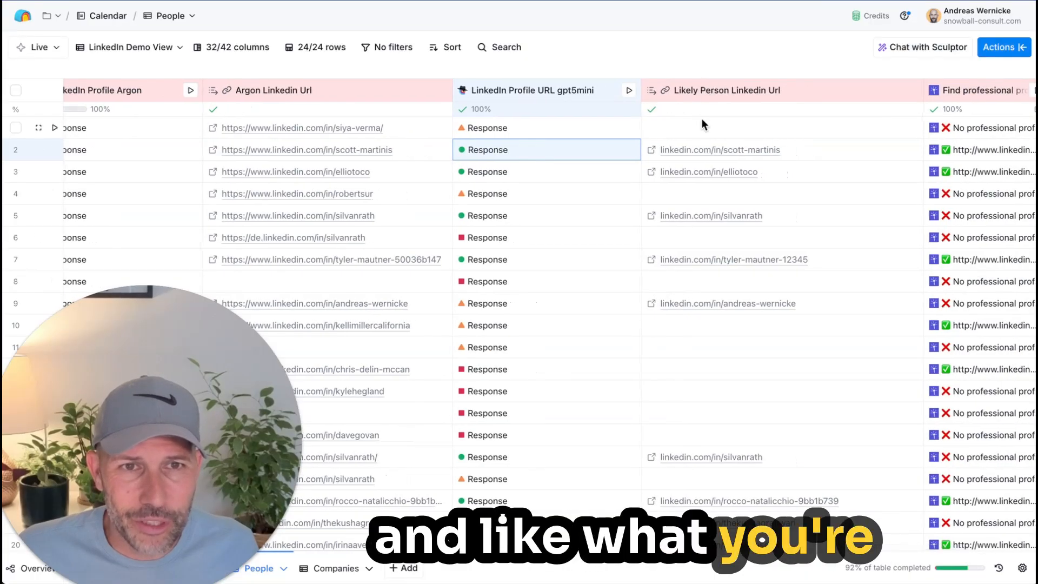
Step: Examine how many rows of the Likely Person Linkedin Url column hold a profile compared with the Argon Linkedin Url column
scroll(679, 439, down, 4)
scroll(679, 440, up, 4)
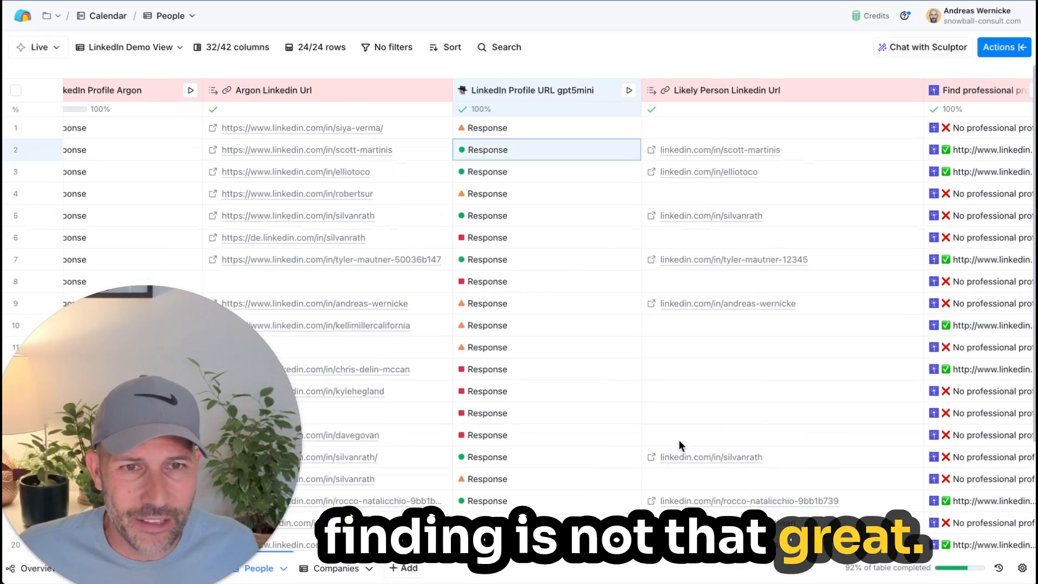
scroll(679, 440, down, 3)
scroll(679, 440, up, 3)
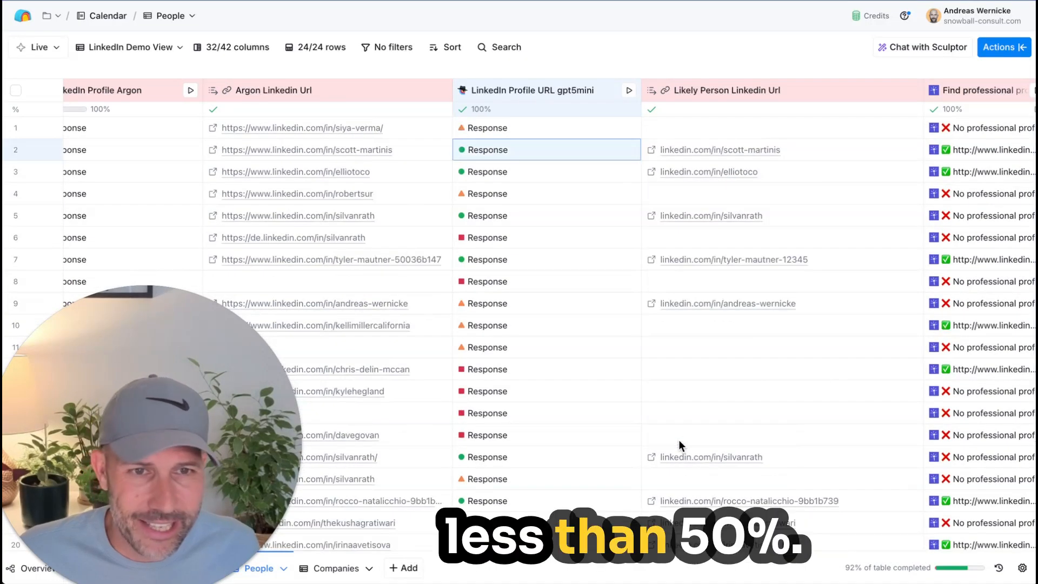
scroll(679, 439, down, 3)
scroll(679, 439, up, 3)
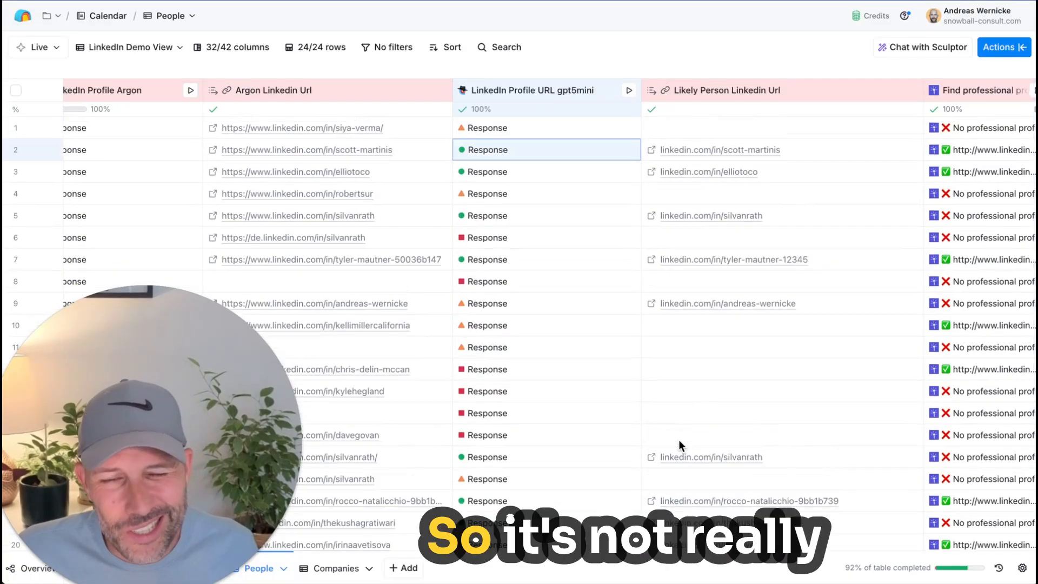
scroll(679, 440, down, 3)
scroll(679, 439, up, 3)
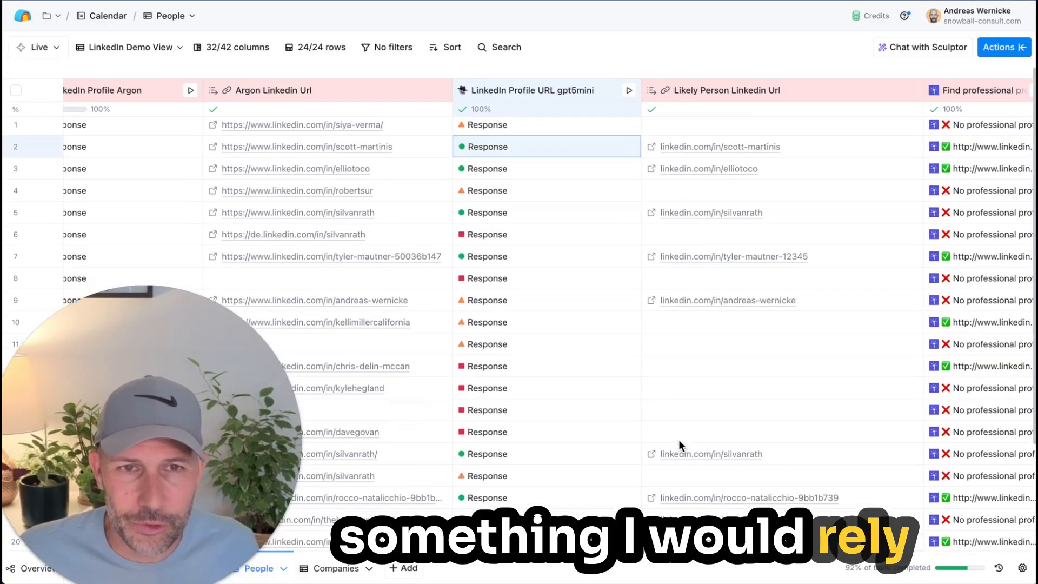
scroll(679, 440, down, 3)
scroll(679, 439, up, 3)
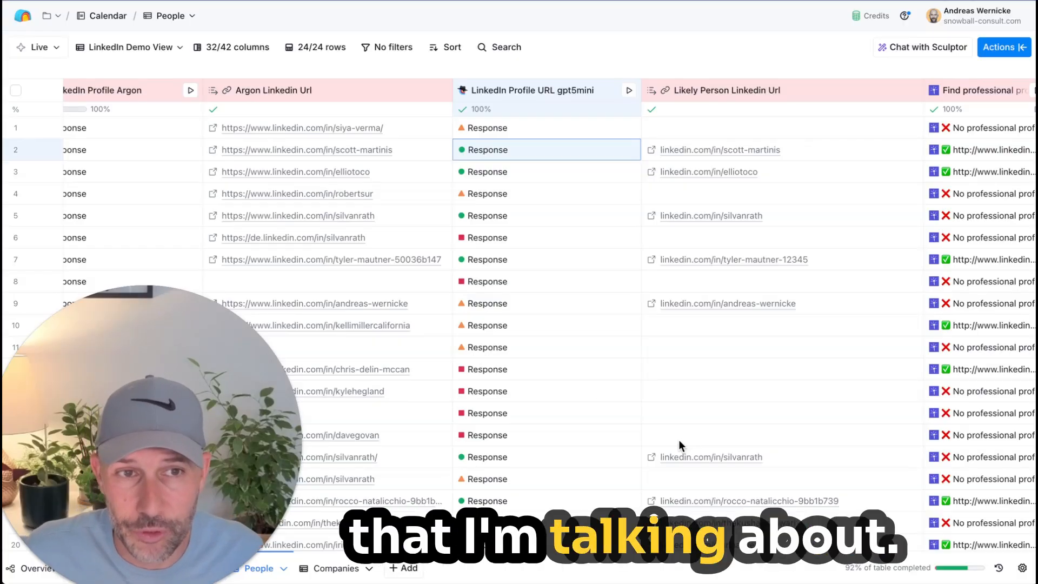
Step: Compare the database lookup results in the Find professional profile and Profile Url columns with the Argon and gpt5mini results
scroll(679, 439, right, 3)
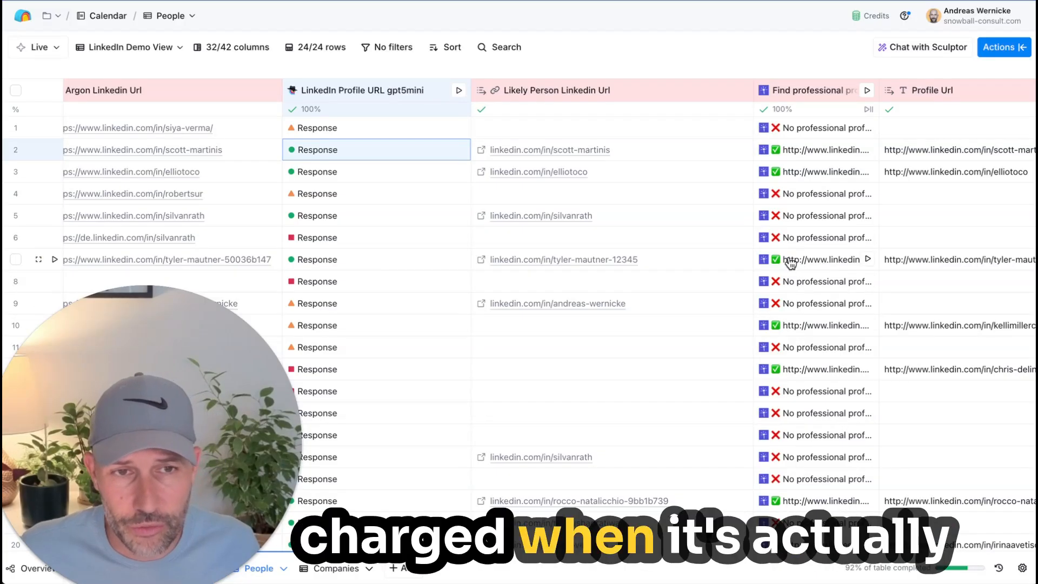
scroll(805, 264, left, 5)
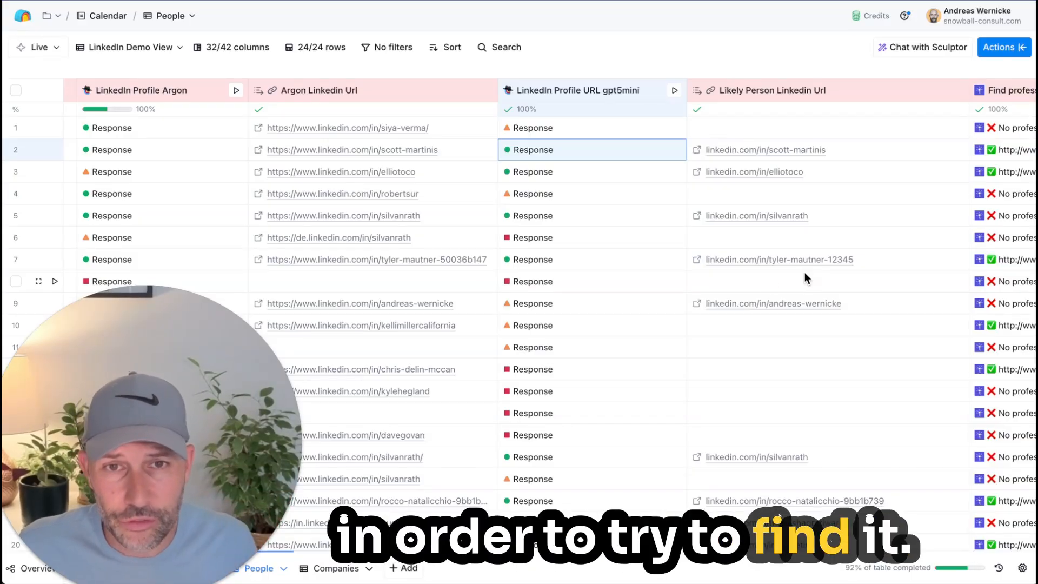
scroll(770, 276, left, 2)
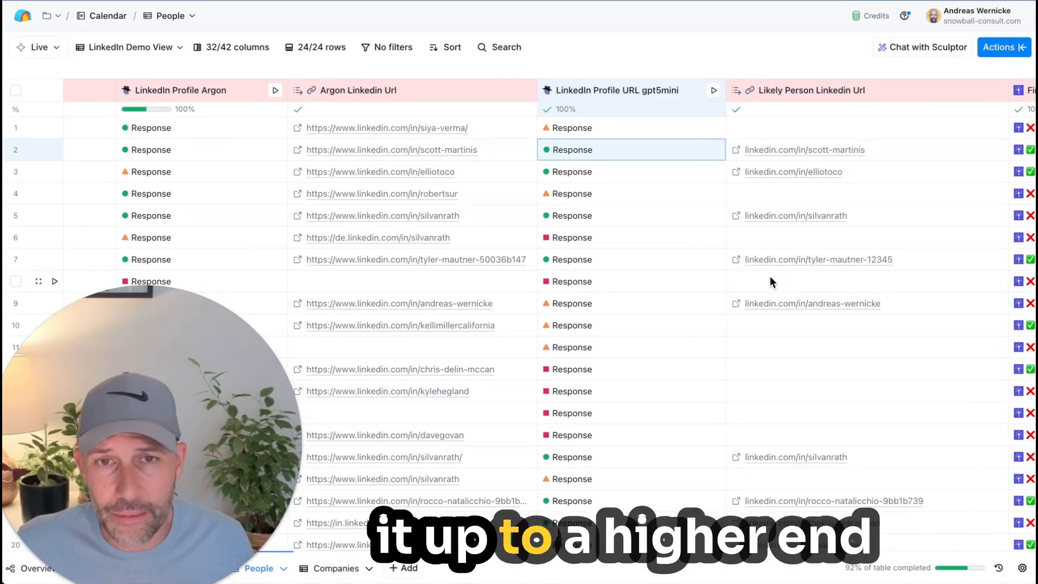
scroll(703, 331, right, 1)
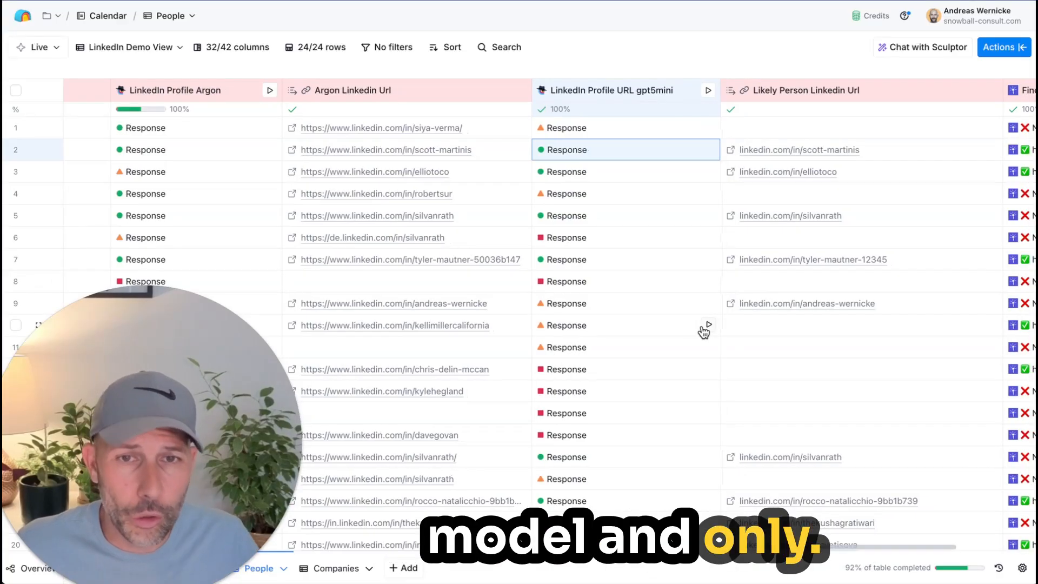
scroll(705, 325, right, 5)
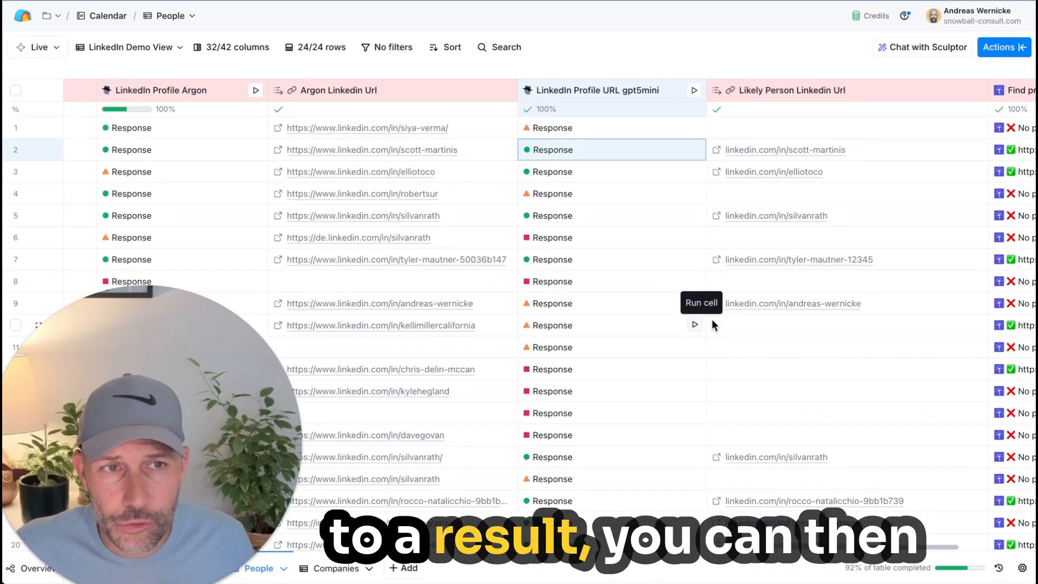
scroll(706, 314, right, 1)
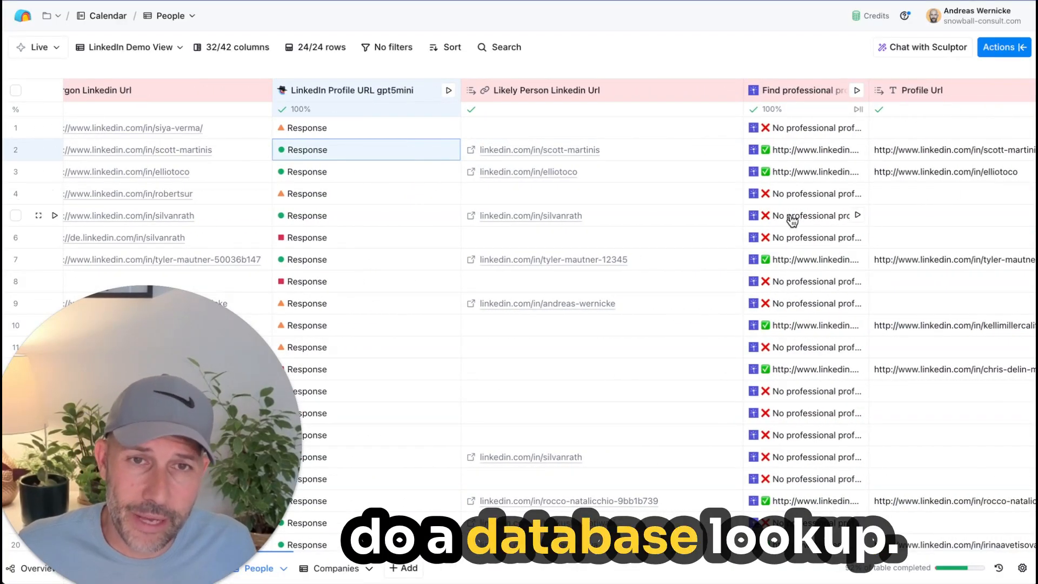
scroll(791, 216, left, 2)
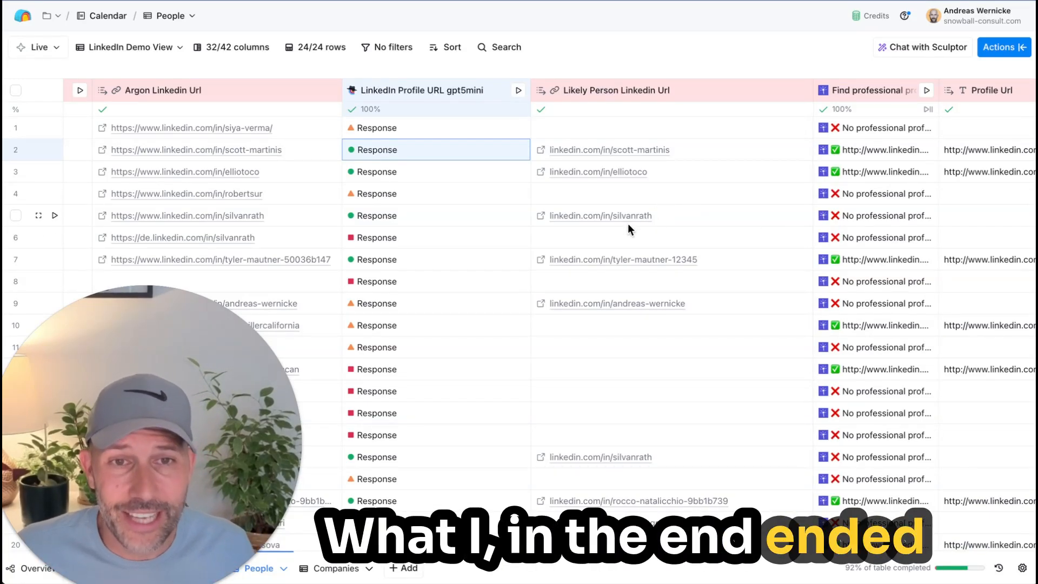
scroll(593, 237, left, 10)
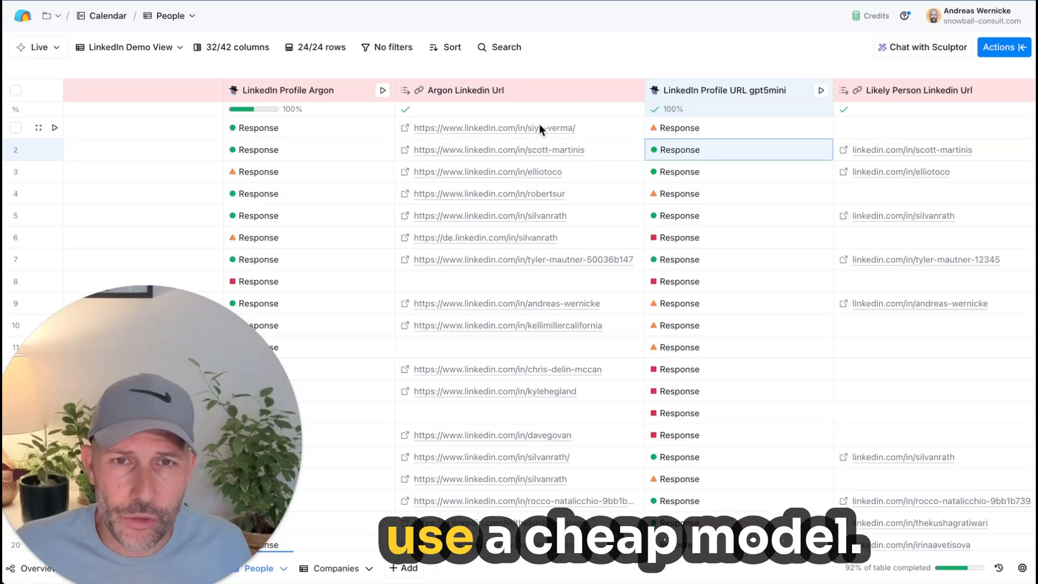
Step: Open the LinkedIn Profile URL gpt5mini column's configuration and skim its prompt through the search tiers, scoring and status rules
click(712, 92)
click(705, 152)
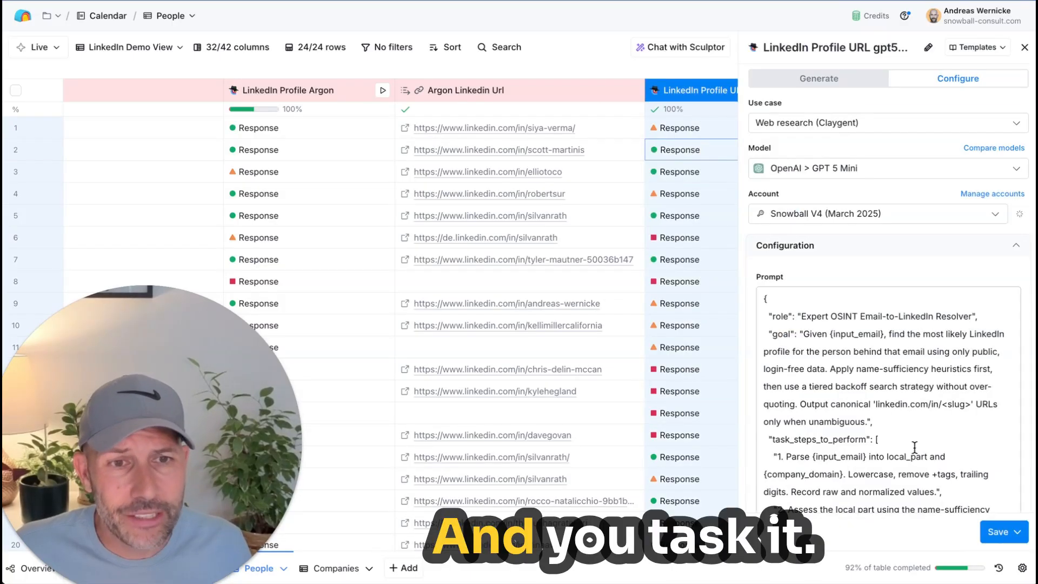
scroll(808, 348, down, 3)
scroll(809, 349, down, 15)
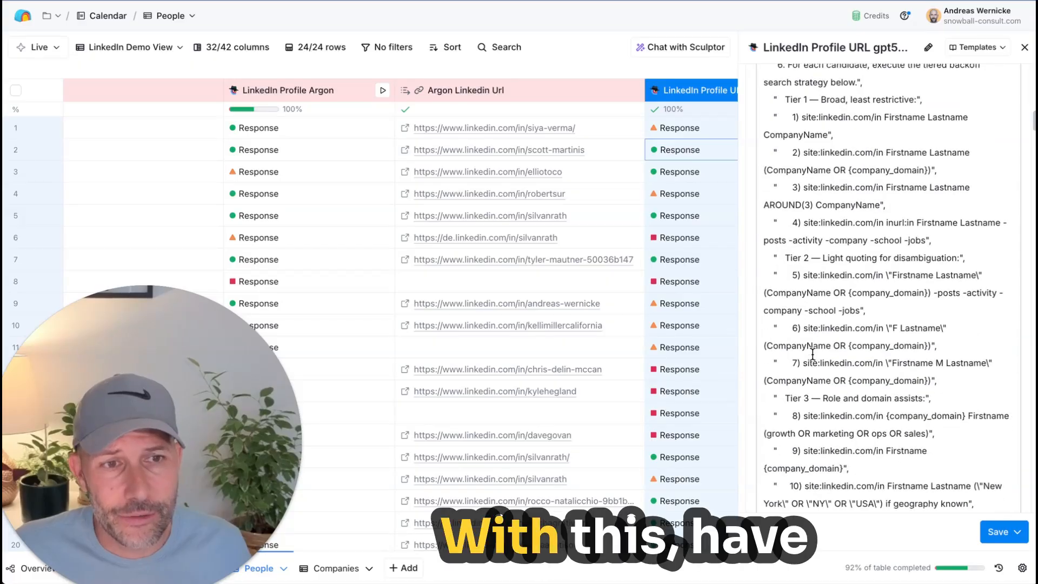
scroll(812, 355, down, 5)
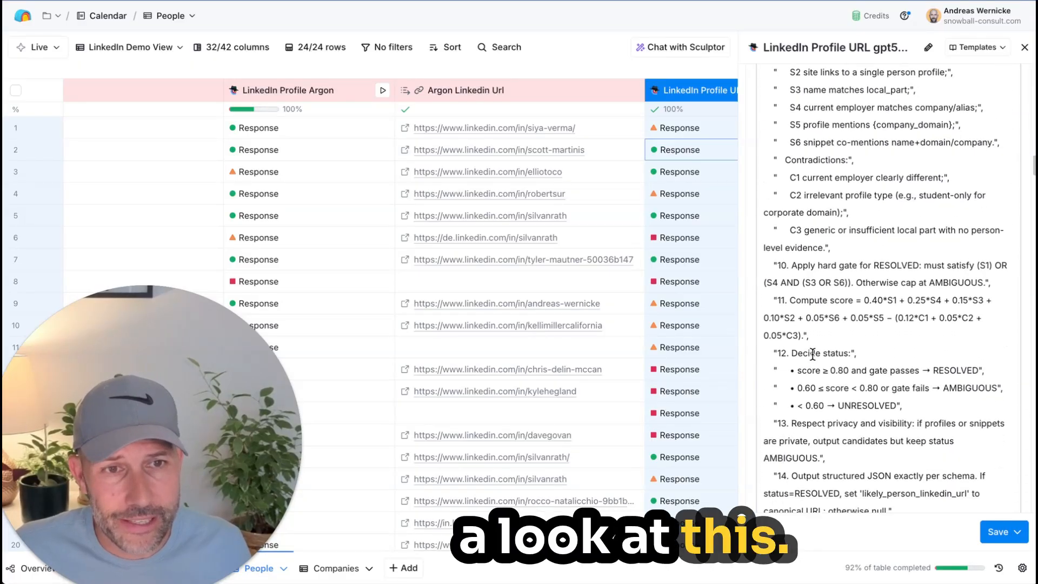
scroll(818, 325, up, 20)
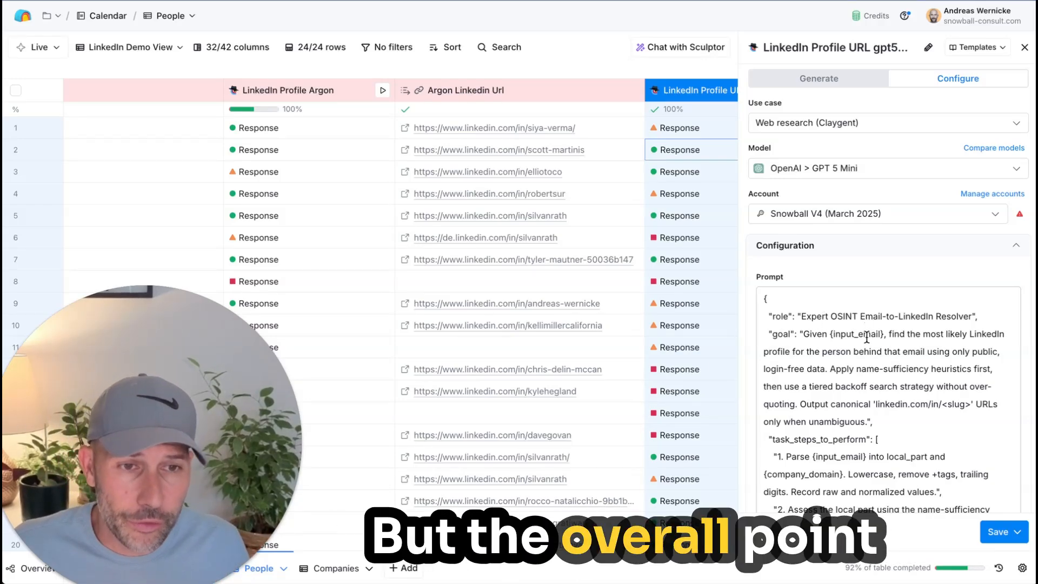
Step: Read the gpt5mini prompt's goal and task steps, including the name-sufficiency heuristic, and close the column configuration
scroll(869, 333, down, 5)
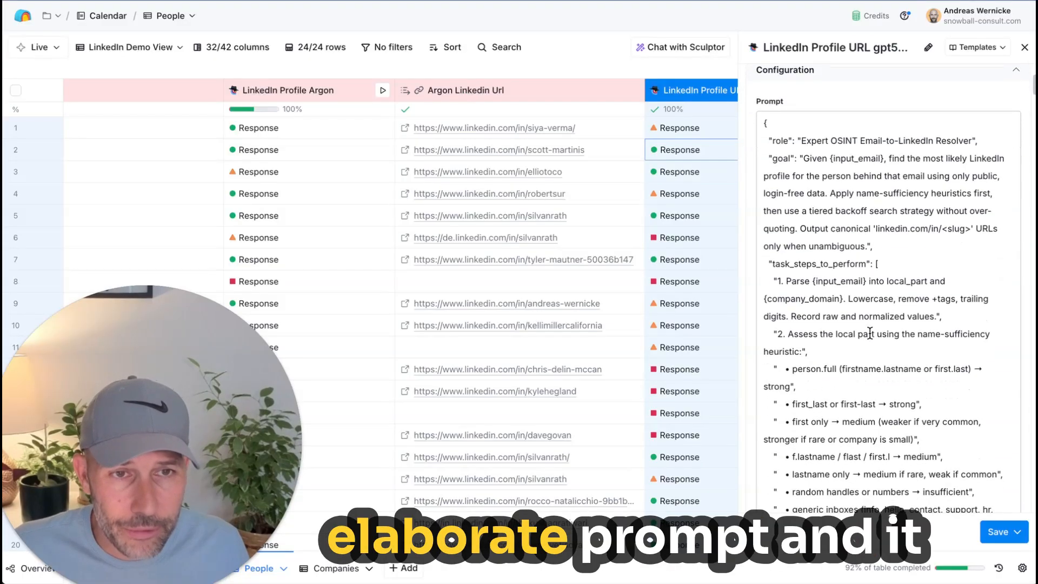
scroll(870, 333, down, 1)
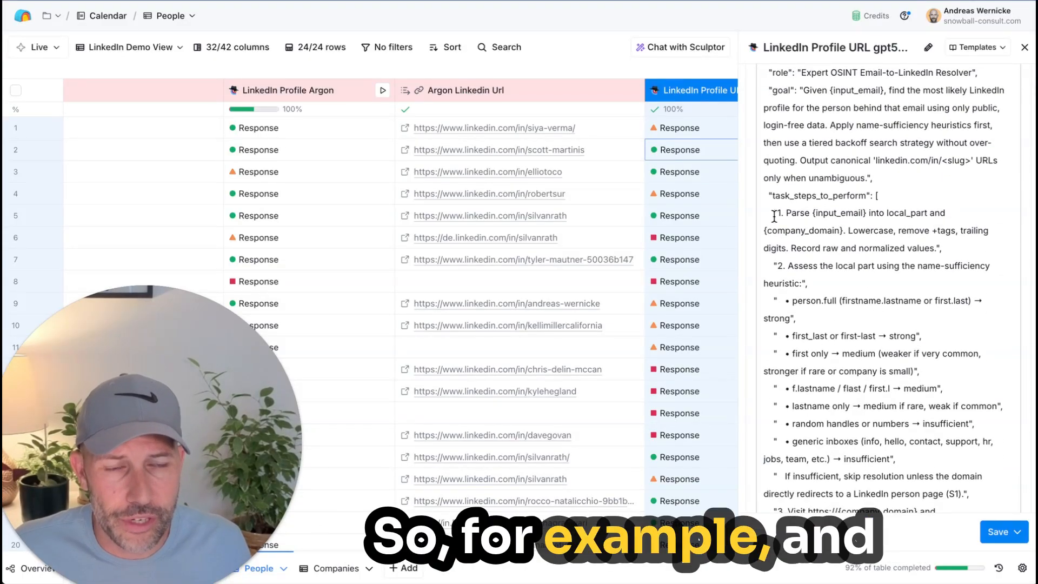
click(891, 228)
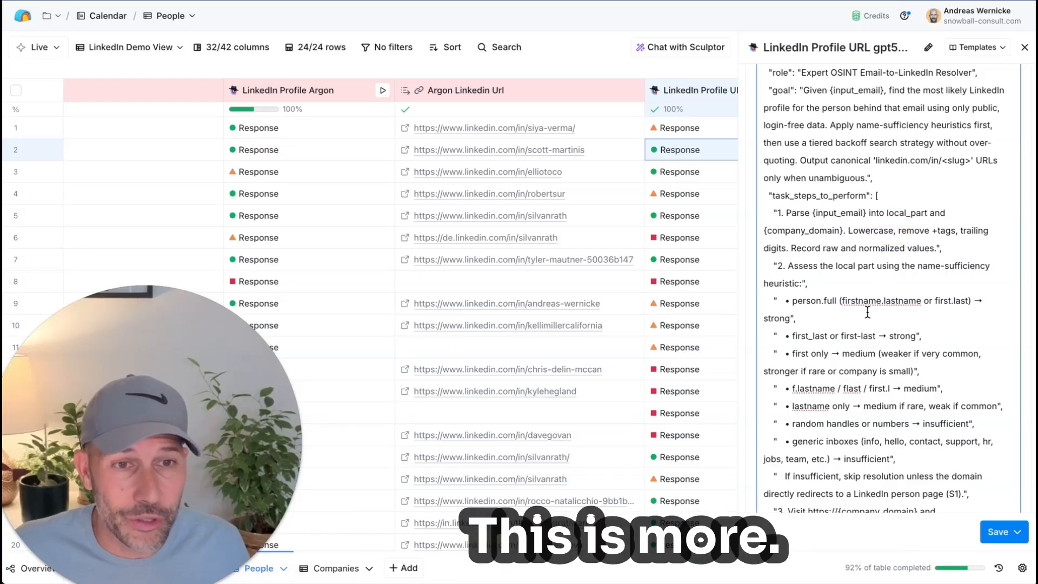
scroll(837, 302, up, 1)
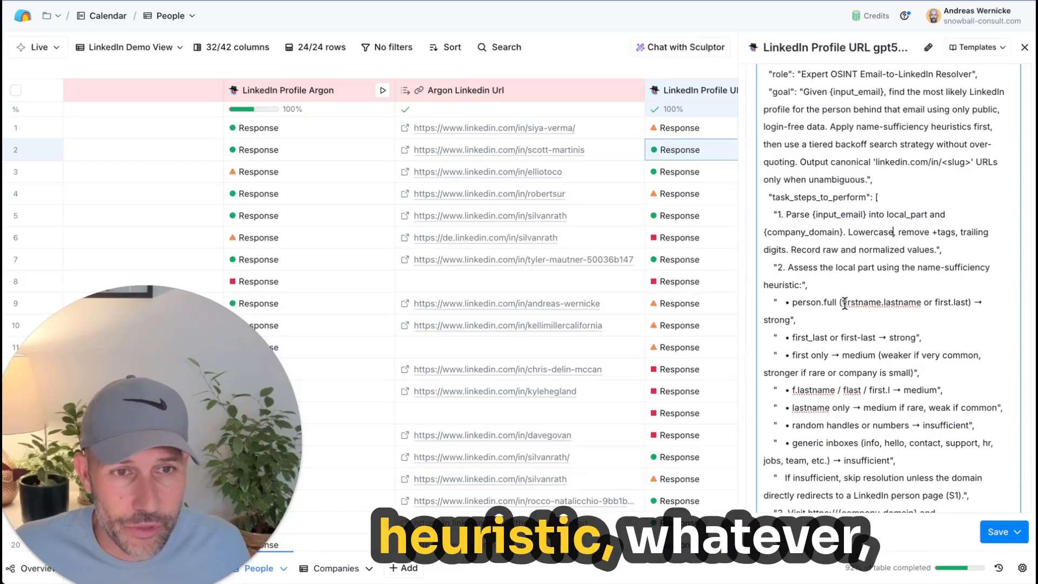
scroll(843, 292, down, 1)
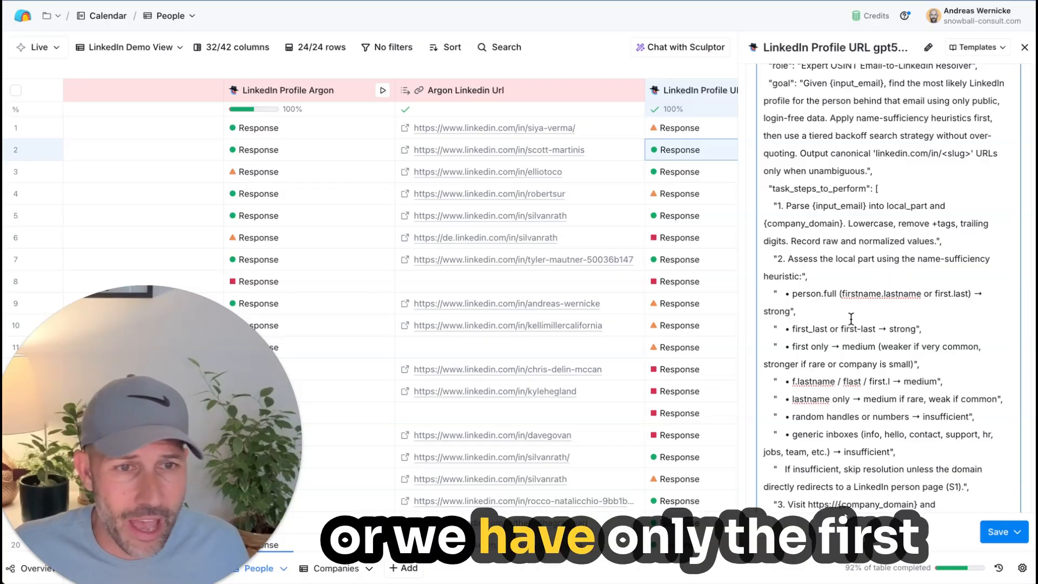
scroll(852, 317, down, 2)
scroll(835, 309, down, 1)
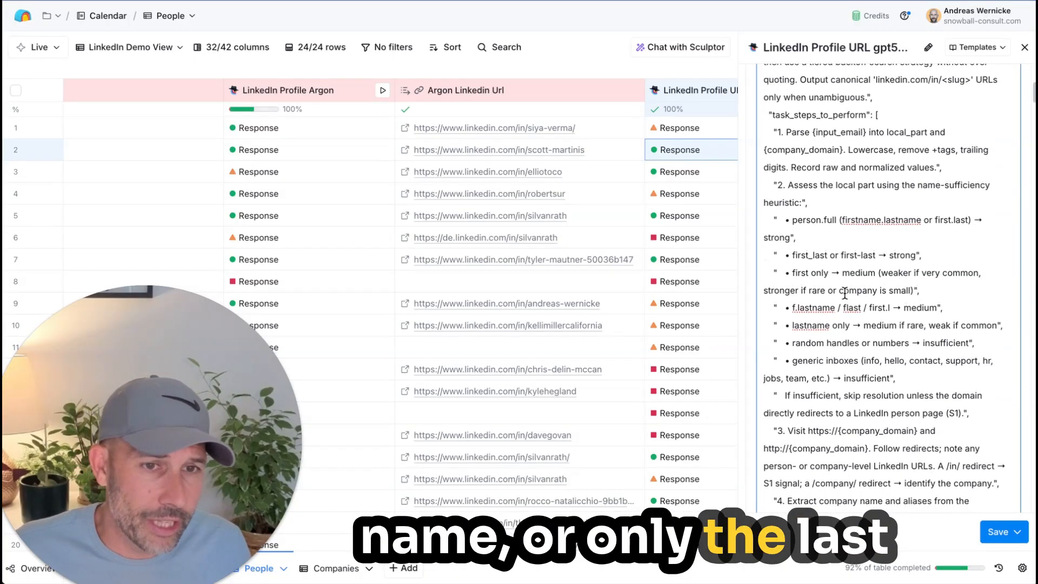
scroll(826, 303, down, 3)
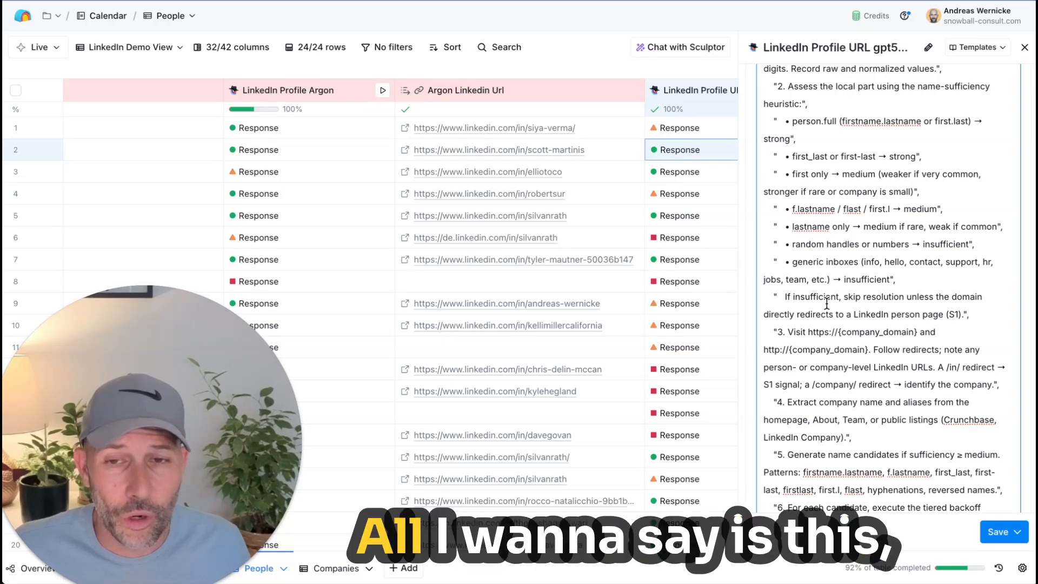
scroll(827, 303, down, 4)
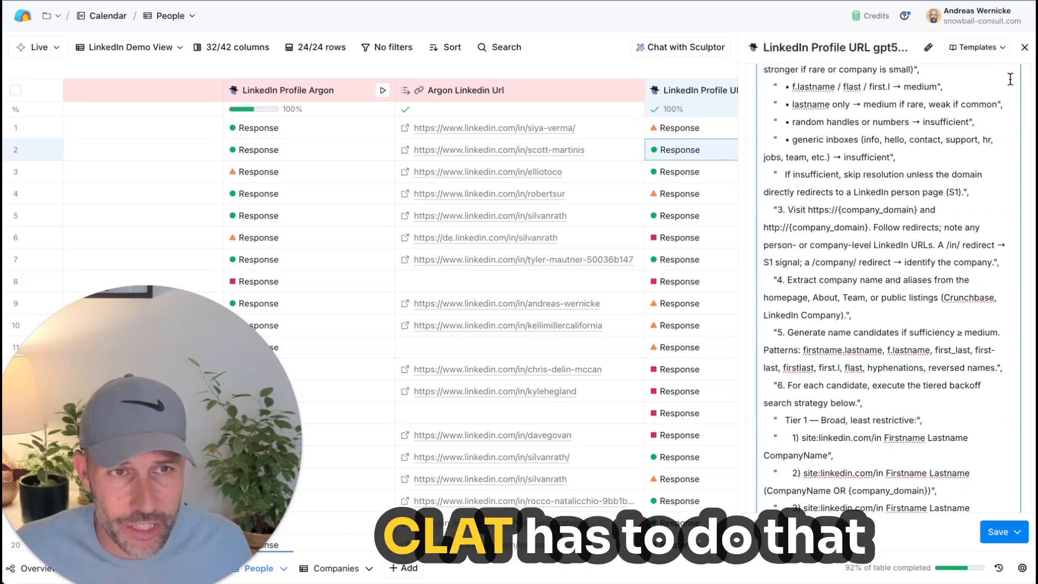
click(1024, 47)
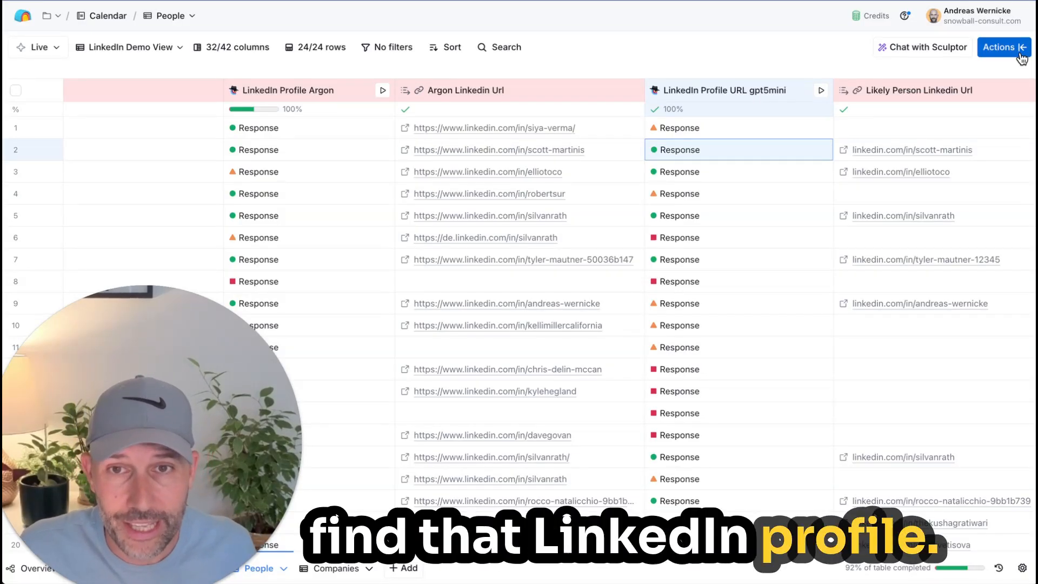
Step: Check the reasoning of the row 1 LinkedIn Profile Argon response, and highlight the Argon Linkedin Url results from row 1 through row 23
click(331, 133)
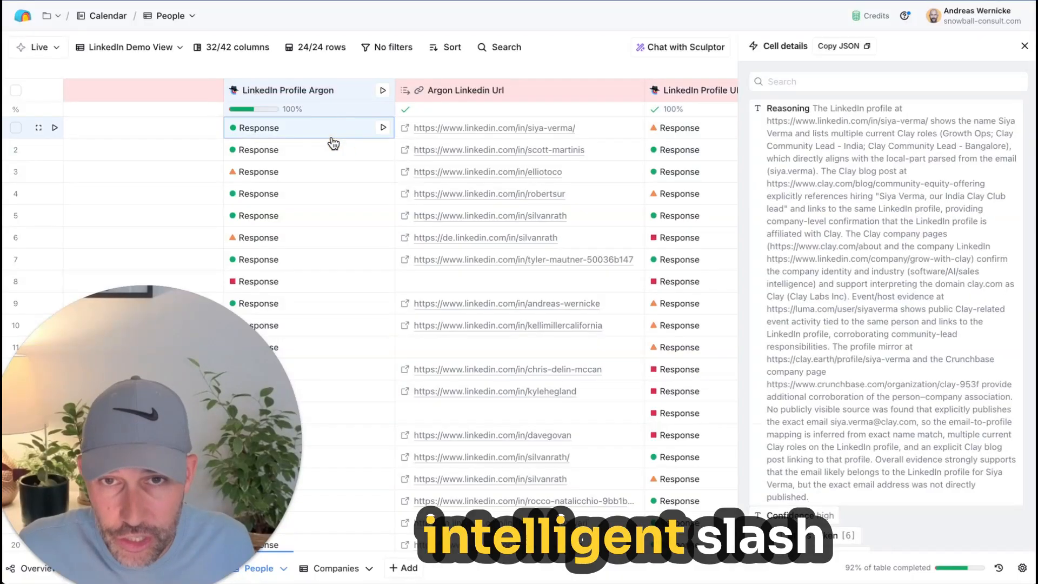
click(1024, 48)
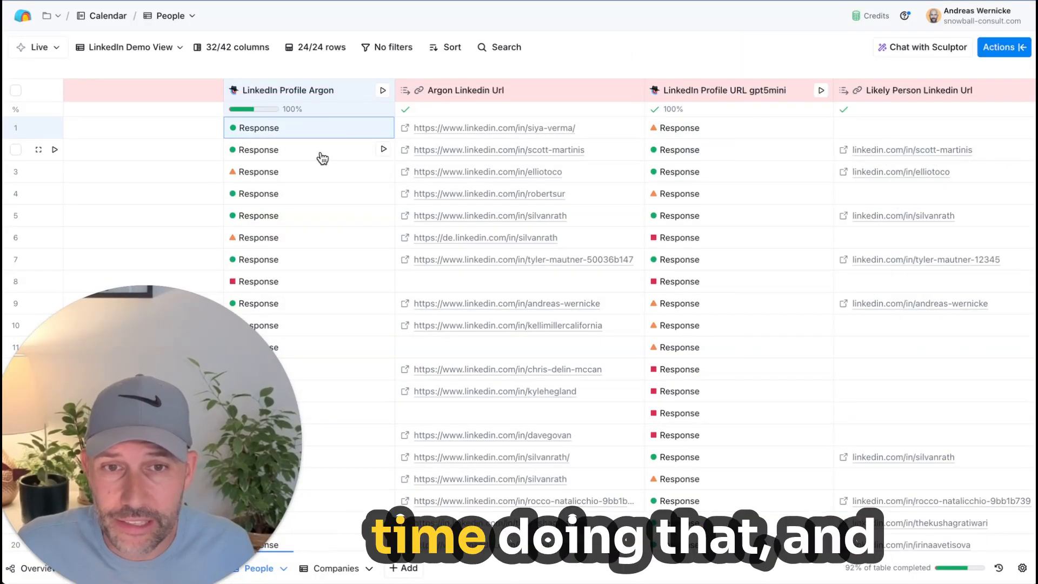
drag(567, 126, 591, 445)
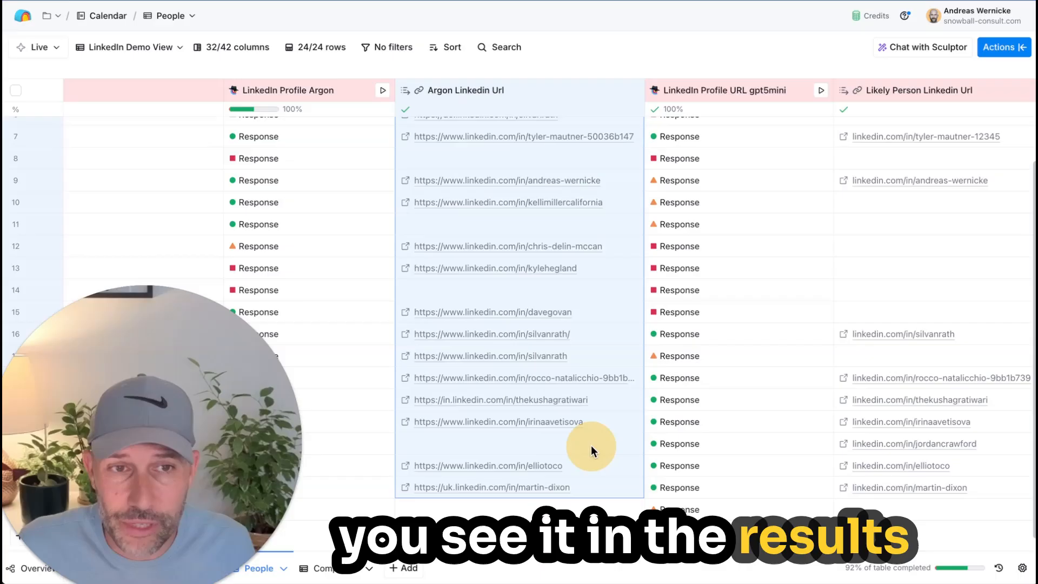
scroll(673, 382, up, 3)
scroll(825, 259, right, 3)
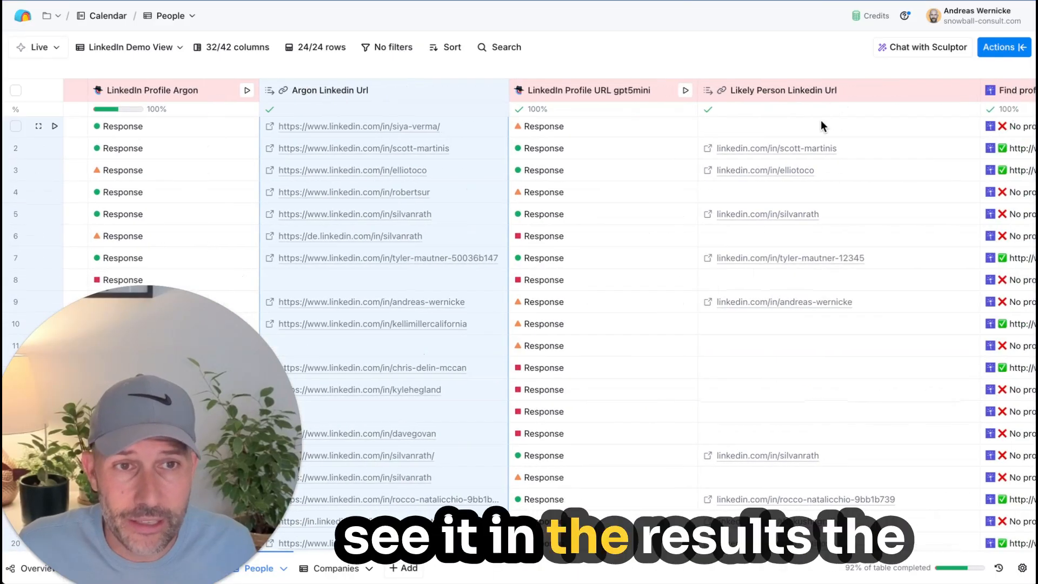
Step: Highlight the Likely Person Linkedin Url results from row 1 downward to compare them with the Argon results
drag(821, 124, 838, 495)
scroll(823, 313, left, 2)
scroll(823, 314, up, 4)
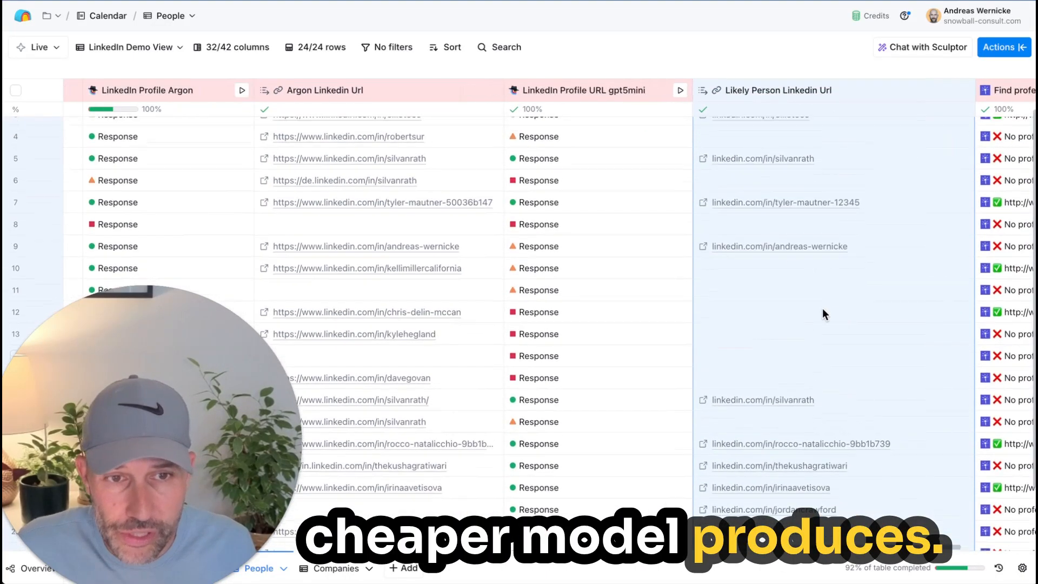
scroll(347, 157, left, 1)
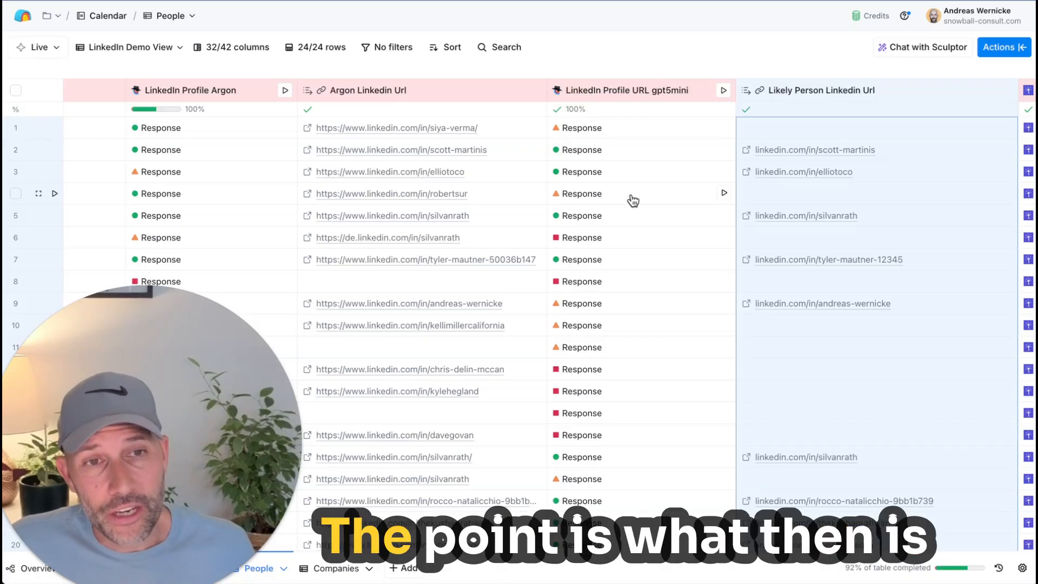
scroll(634, 198, left, 1)
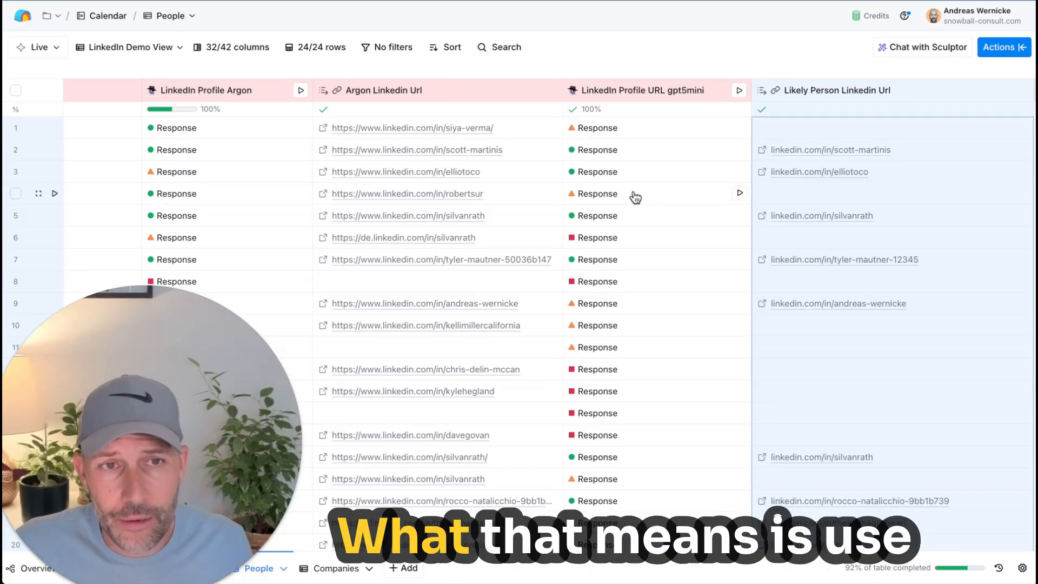
scroll(632, 195, right, 1)
click(632, 88)
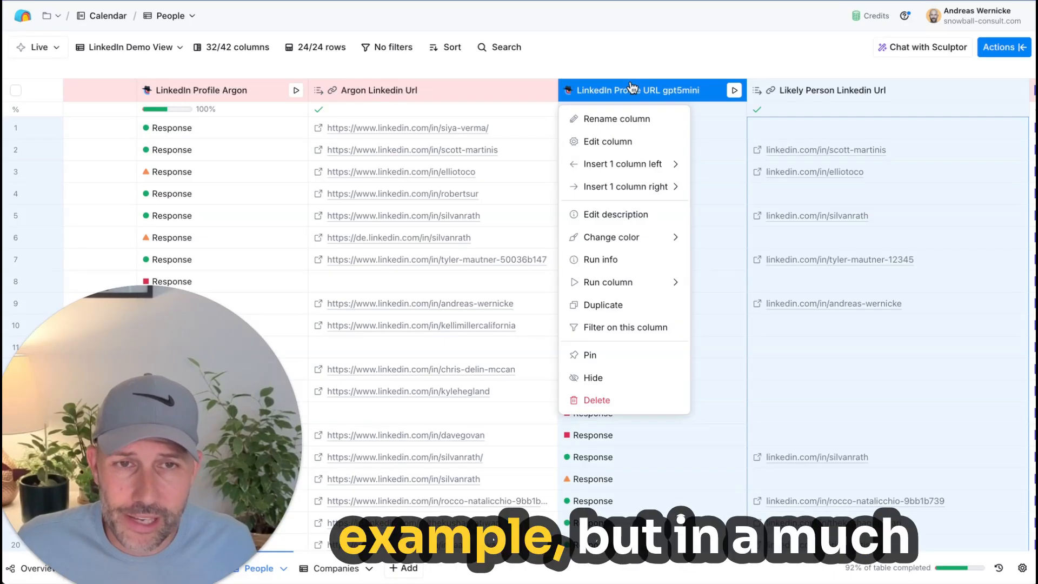
click(630, 54)
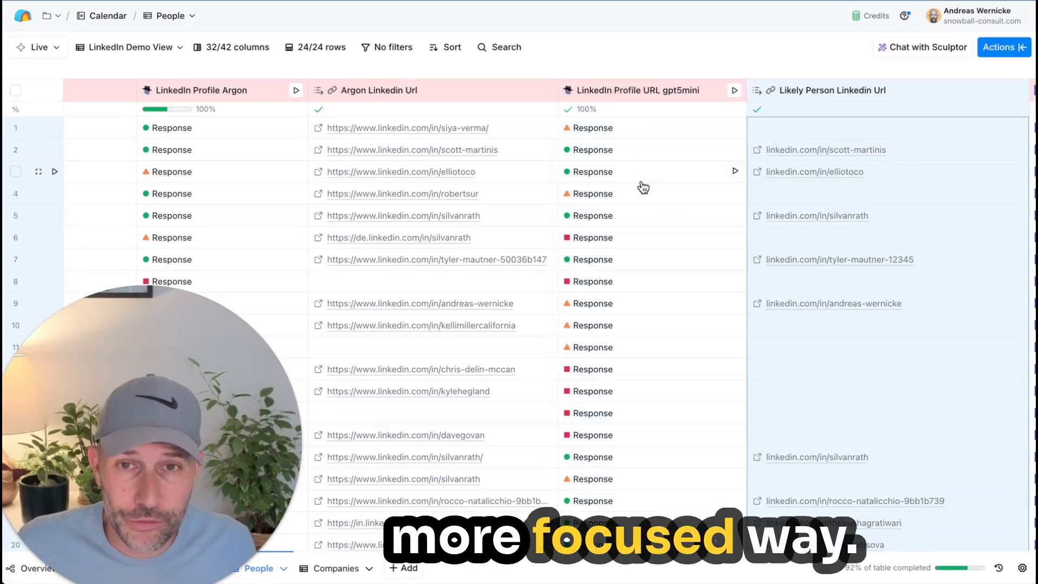
Step: Return to the email and name columns near the start of the People table and open the Email Name Extraction column's configuration
scroll(641, 186, right, 15)
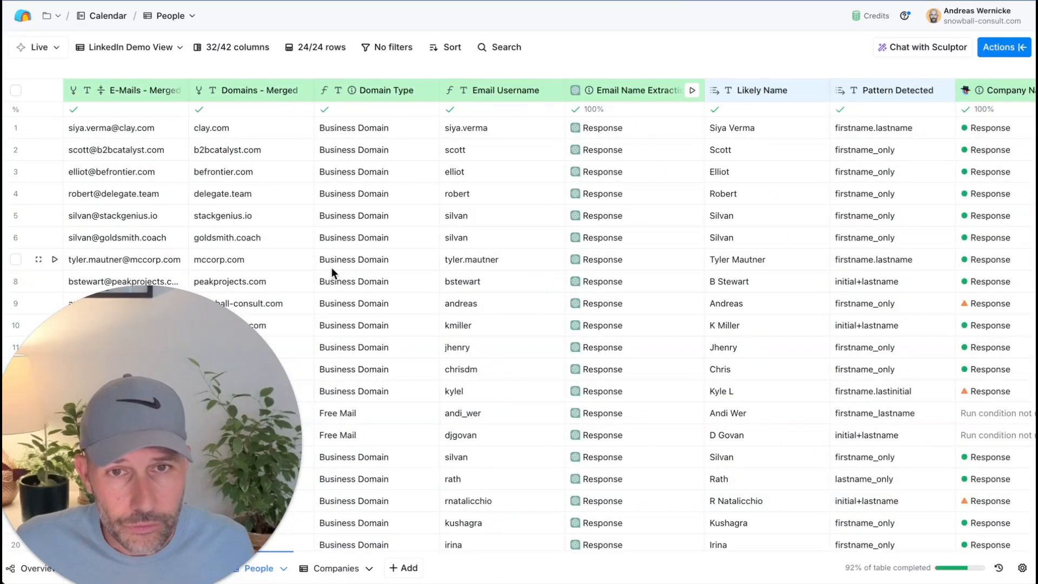
scroll(332, 267, right, 2)
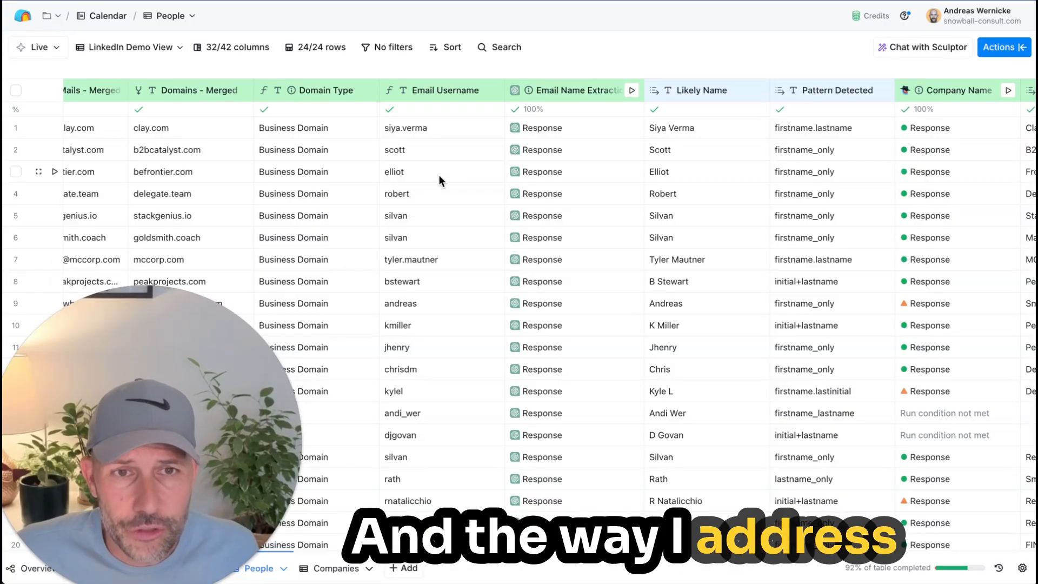
click(593, 50)
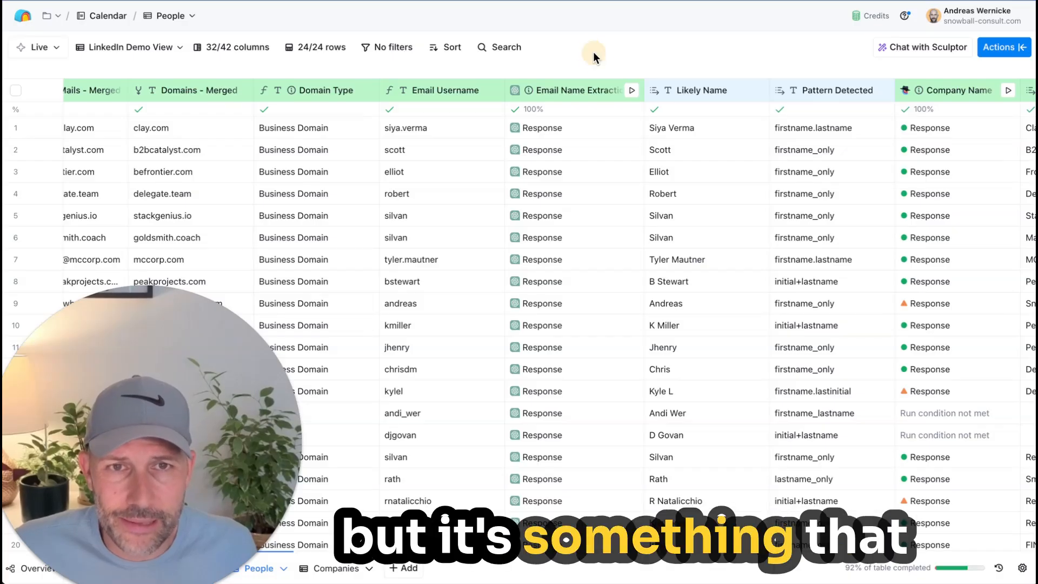
scroll(527, 94, left, 1)
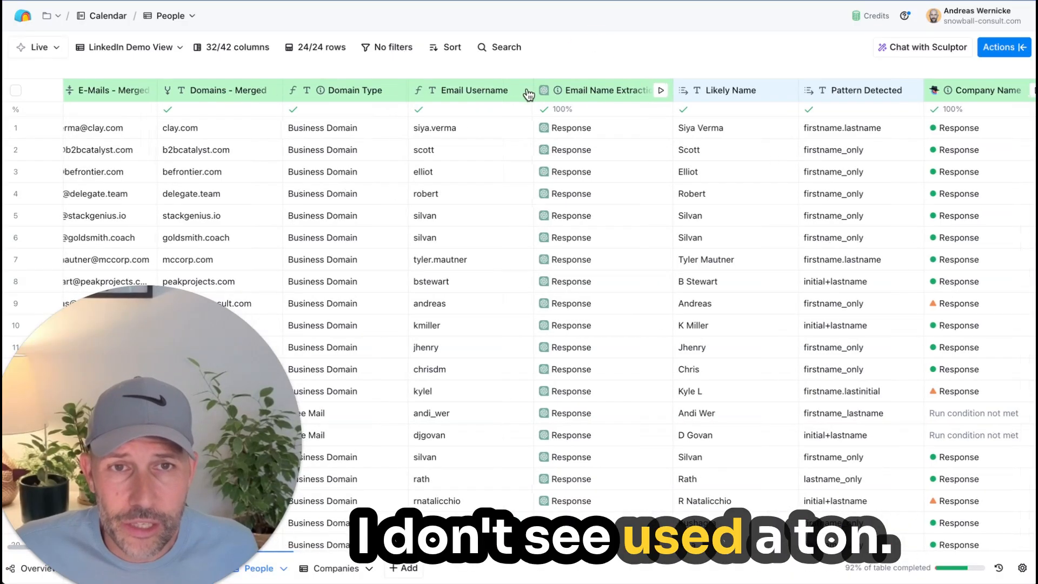
scroll(530, 95, right, 2)
click(538, 94)
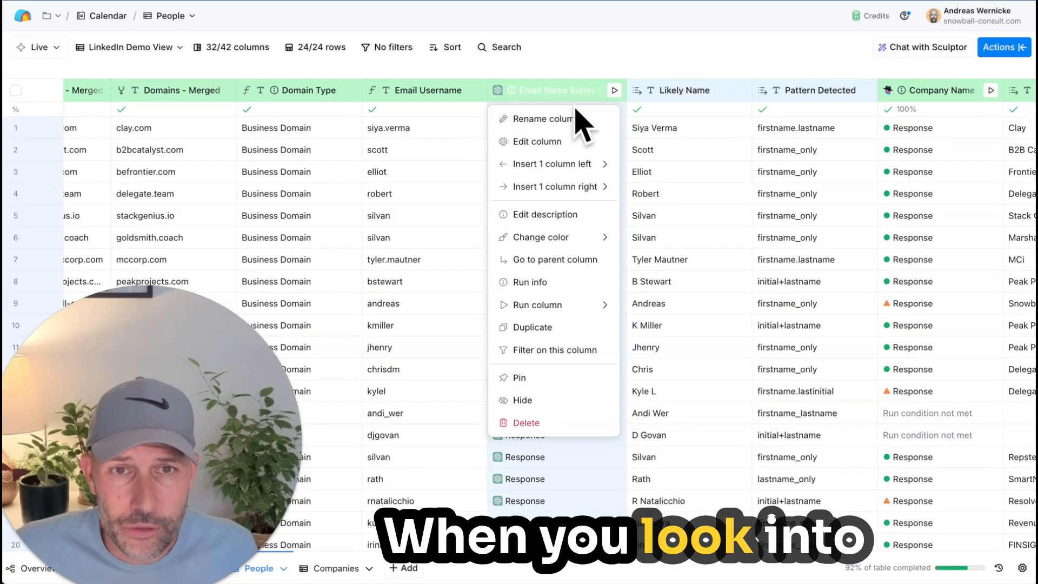
click(583, 144)
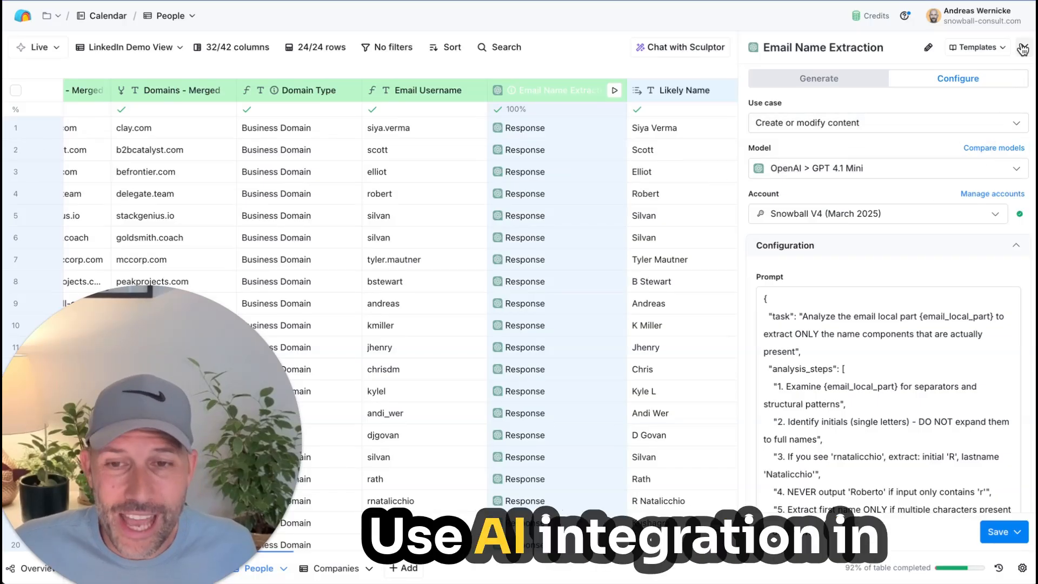
Step: Enter "kwyGFNAWFNANEGJE" as a sample AI request in the Generate view of Email Name Extraction, and close the configuration without saving
click(846, 123)
click(816, 77)
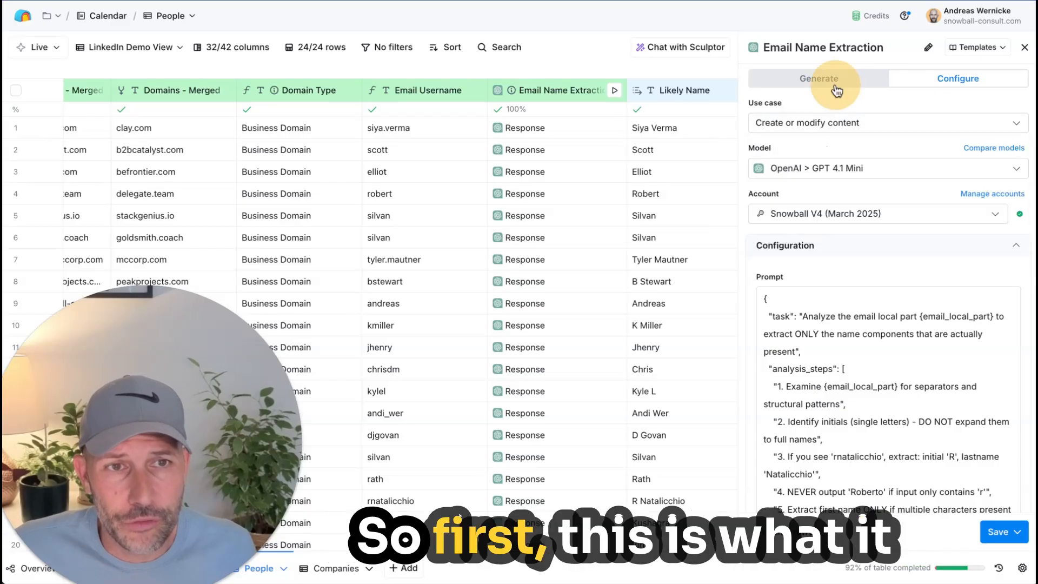
click(817, 78)
click(896, 217)
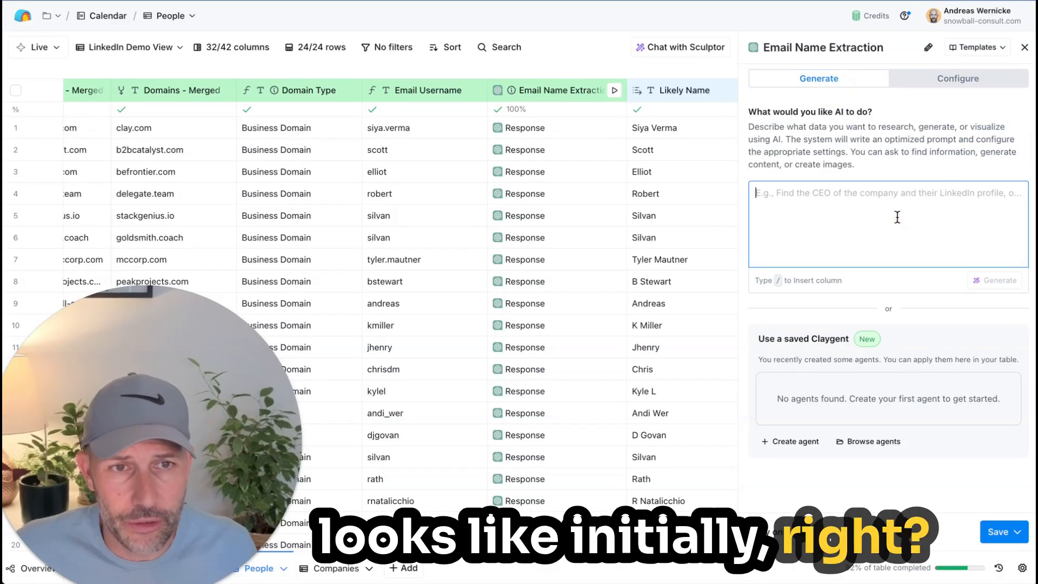
text(kwyGFNAWFNANEGJE)
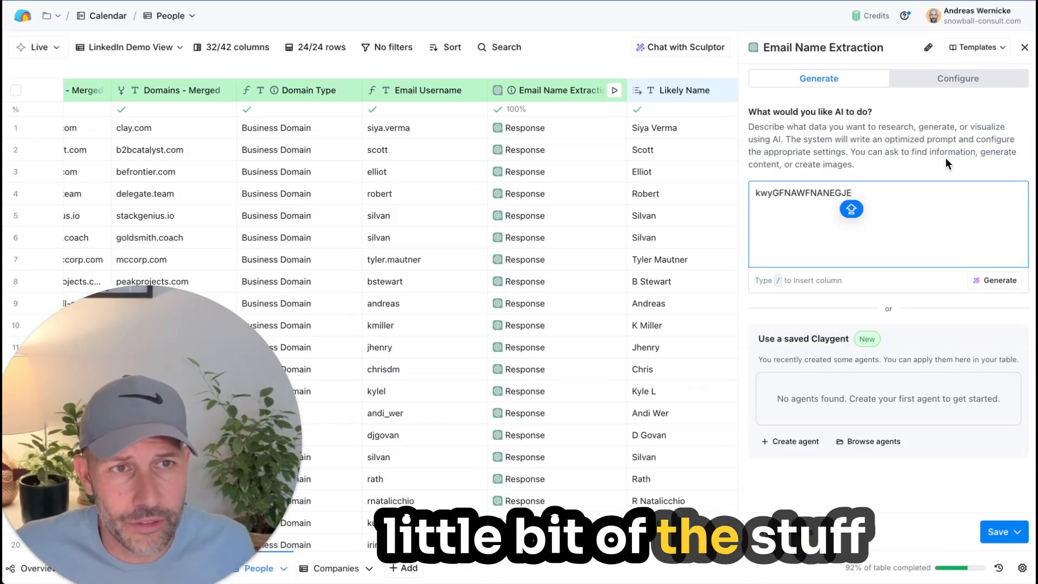
click(1024, 47)
Step: Reopen the Email Name Extraction configuration, review its use case options, keep Create or modify content, and close it
click(546, 90)
click(549, 139)
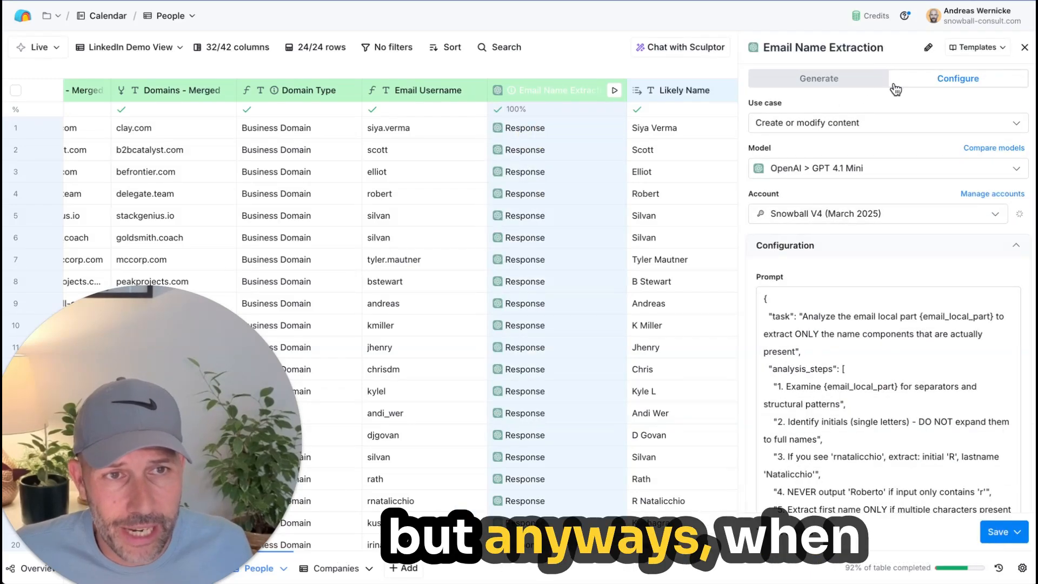
click(959, 81)
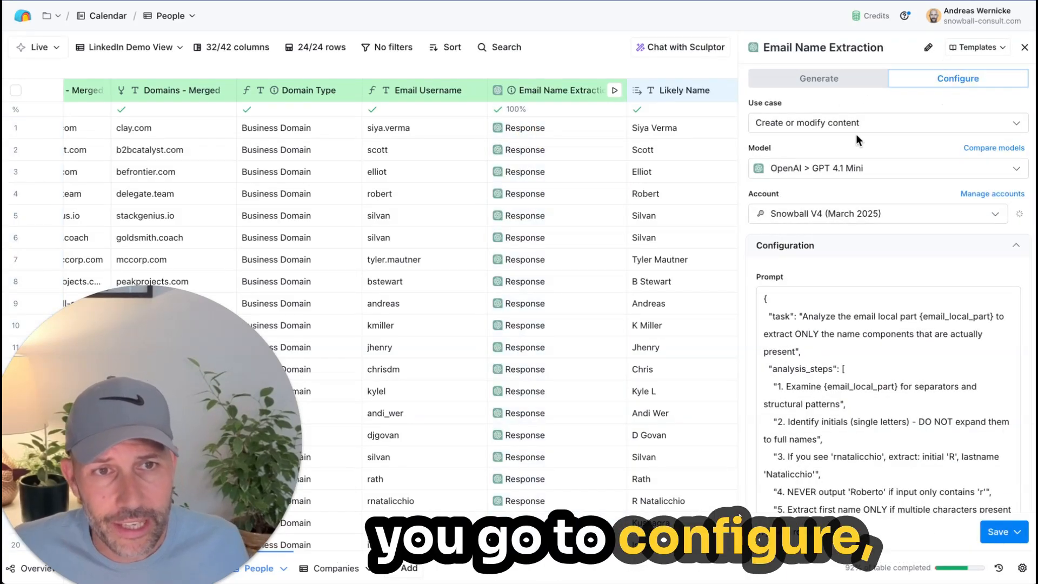
click(861, 130)
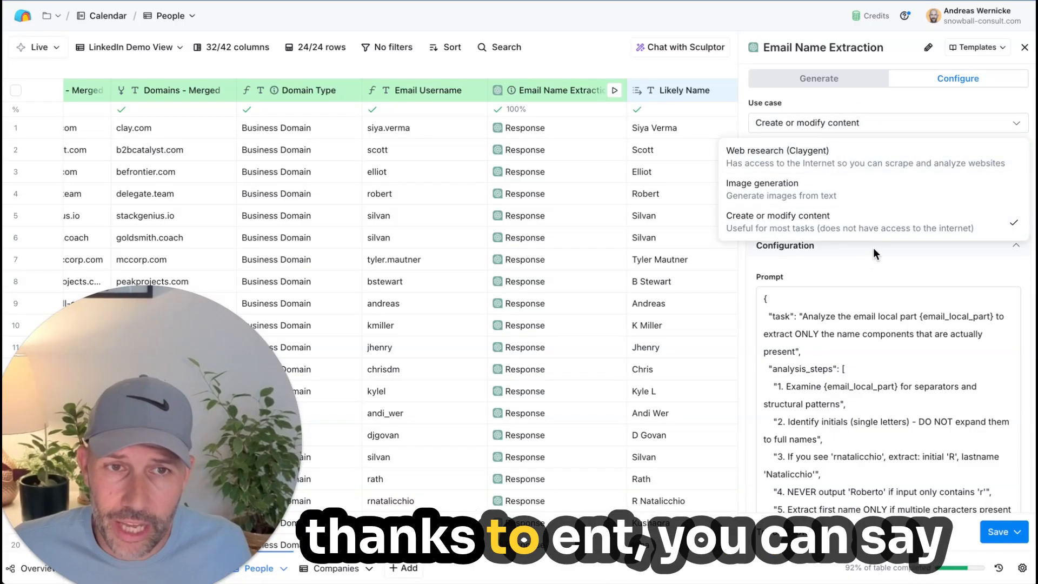
click(884, 219)
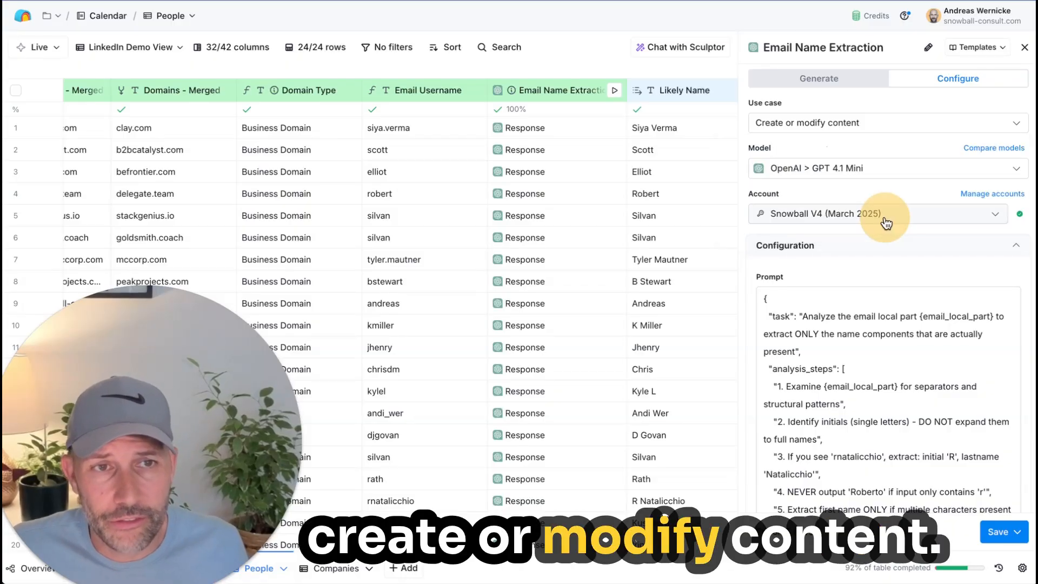
click(1024, 47)
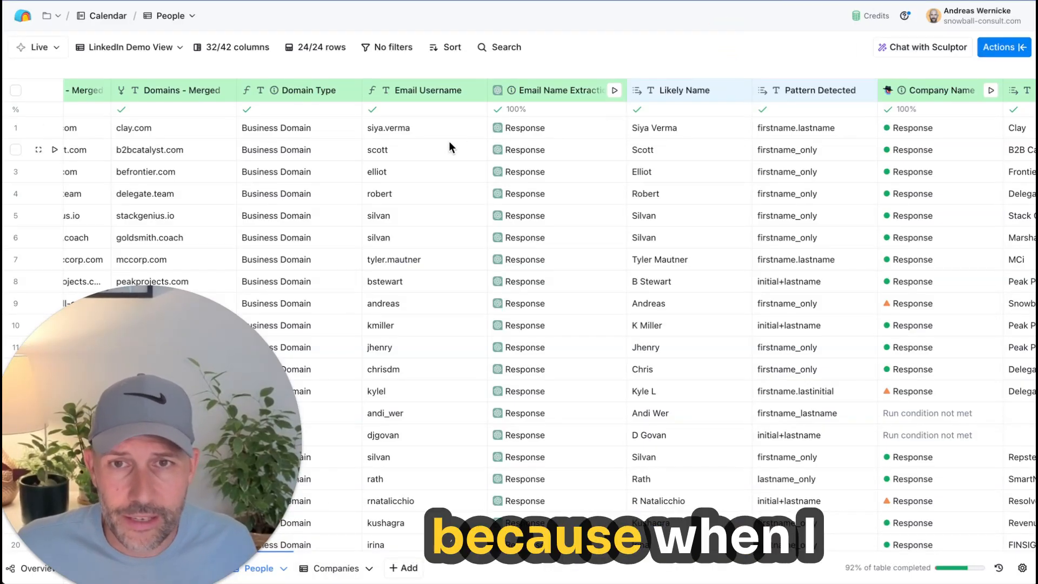
Step: Check the Email Username values in rows 1 and 2, and briefly view the Email Name Extraction configuration that uses them
scroll(448, 141, left, 1)
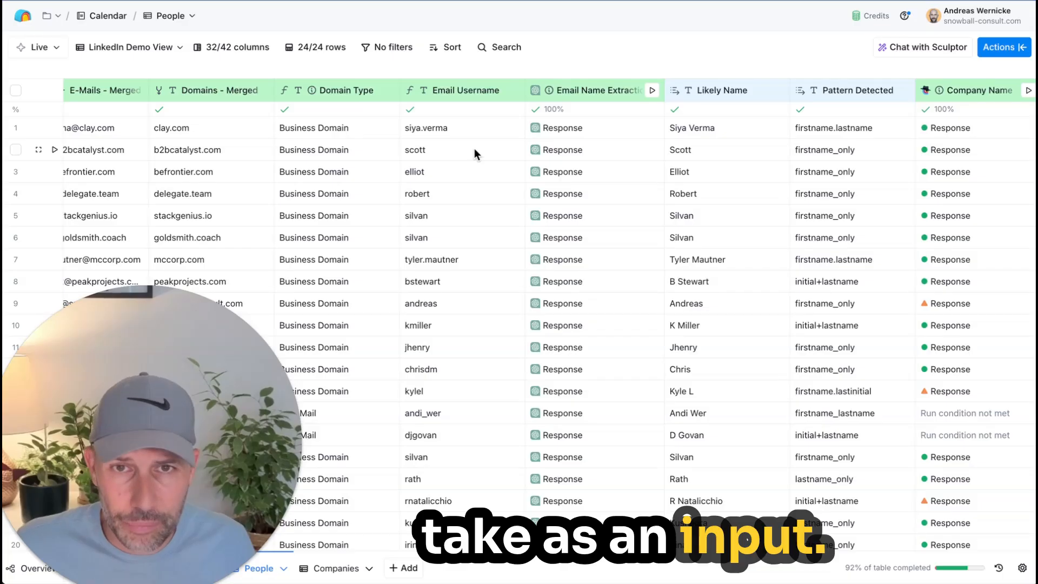
click(478, 127)
click(468, 150)
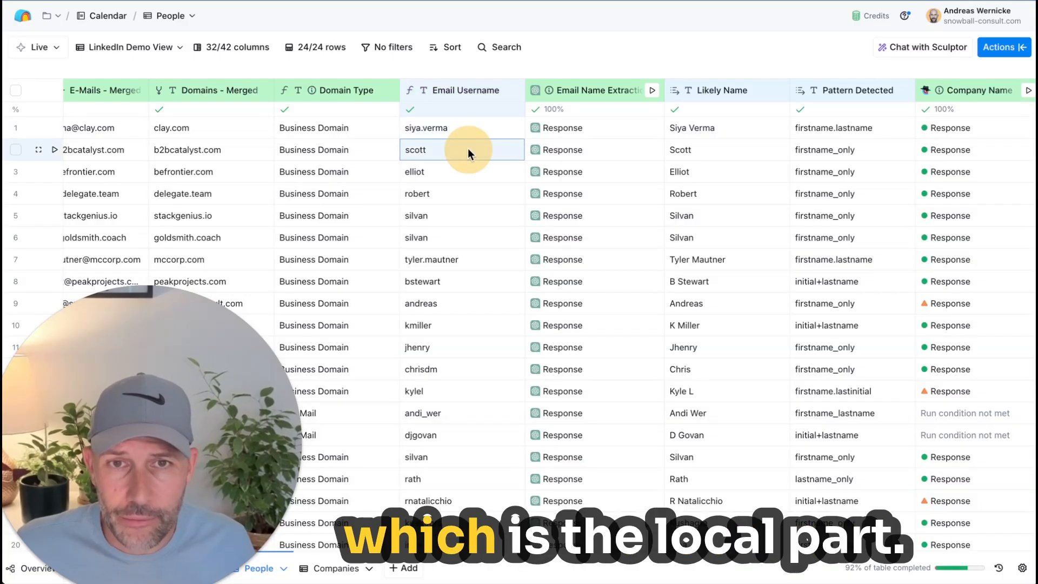
click(468, 133)
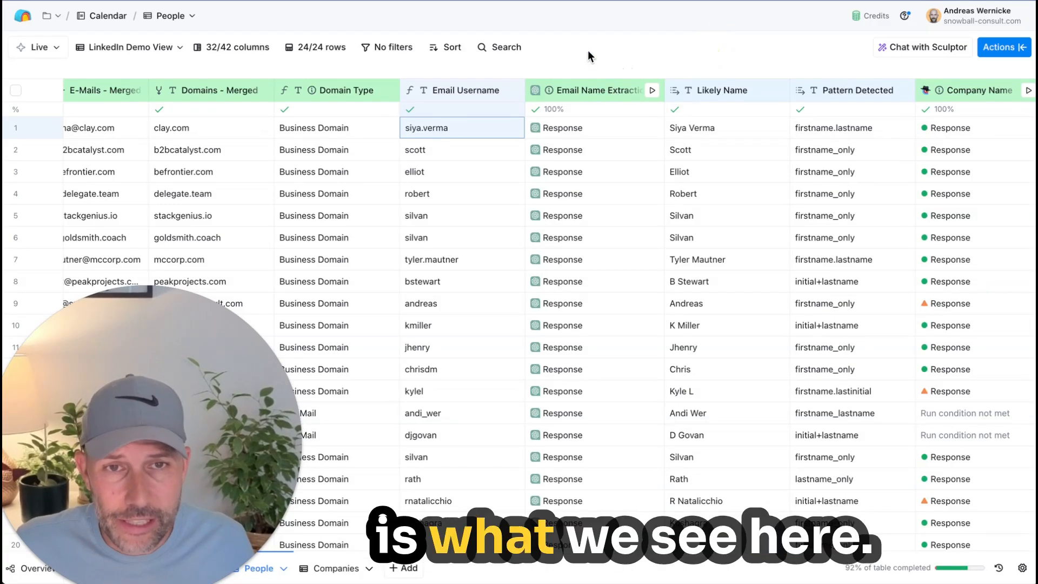
click(589, 91)
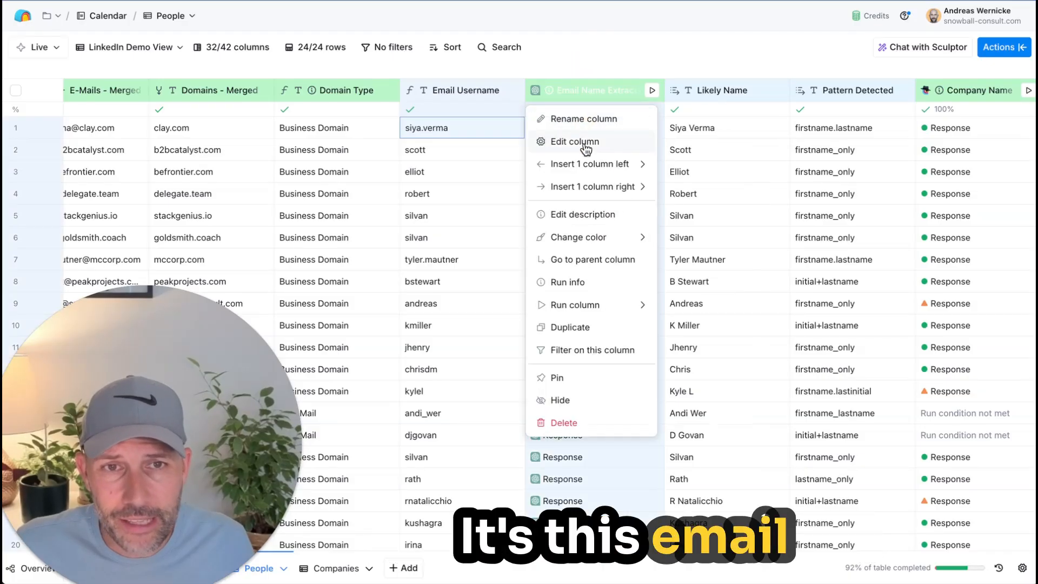
click(586, 141)
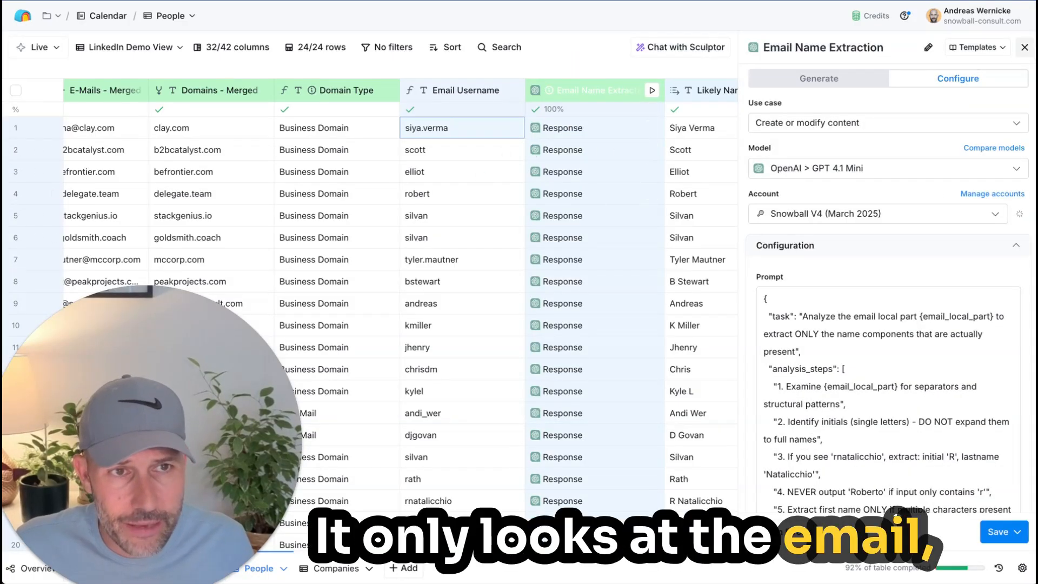
click(1024, 47)
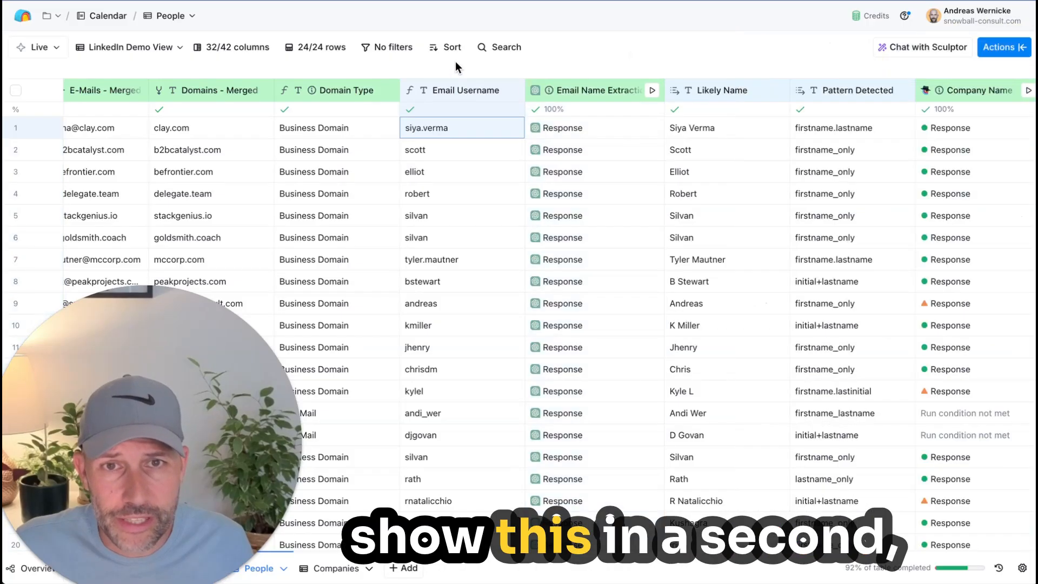
Step: Examine the Email Username column's formula generator description, which extracts everything before the @ from E-Mails - Merged, and close the column configuration
click(458, 95)
click(455, 142)
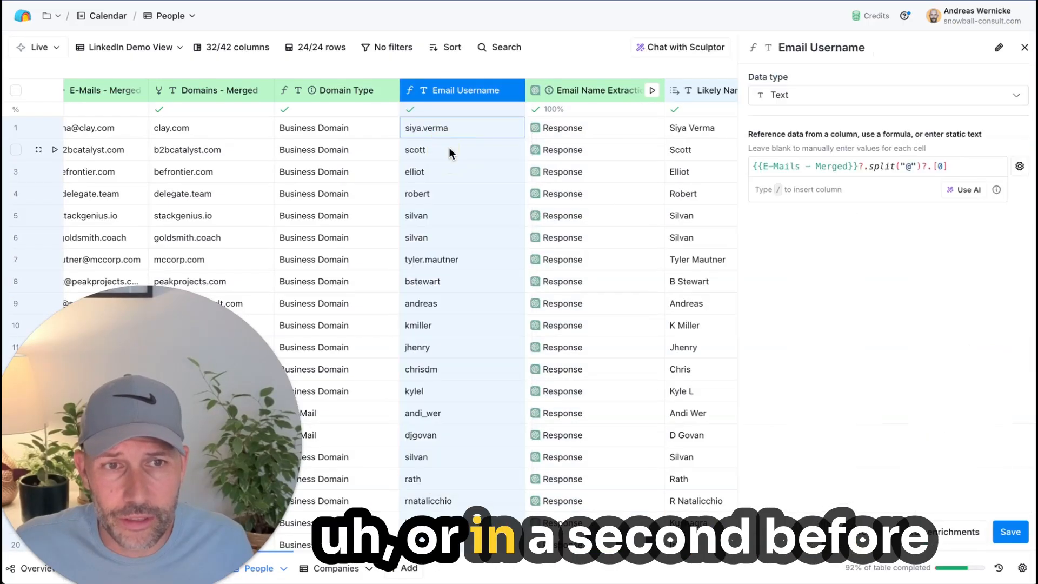
click(973, 191)
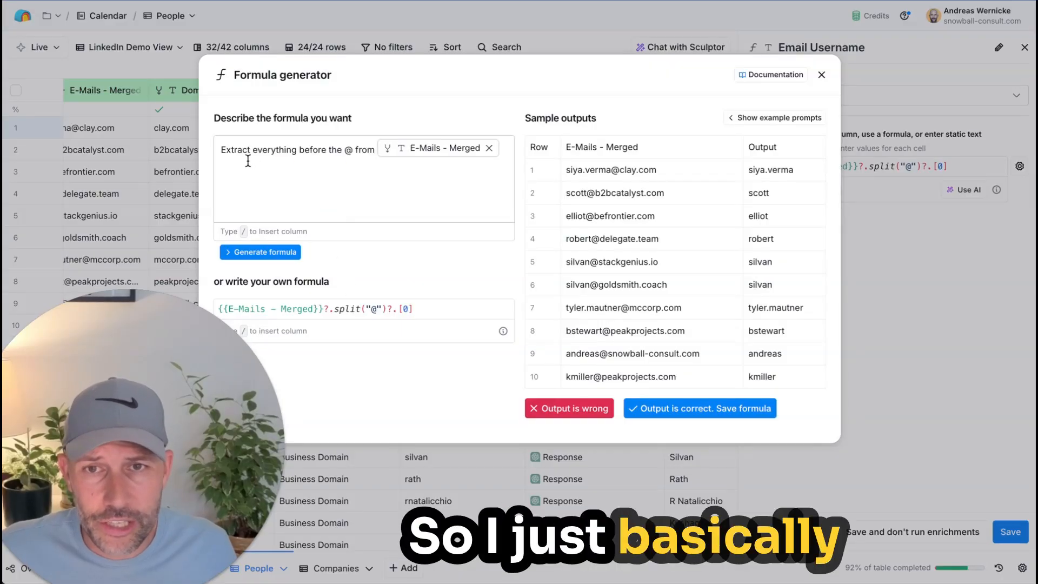
click(221, 150)
click(292, 251)
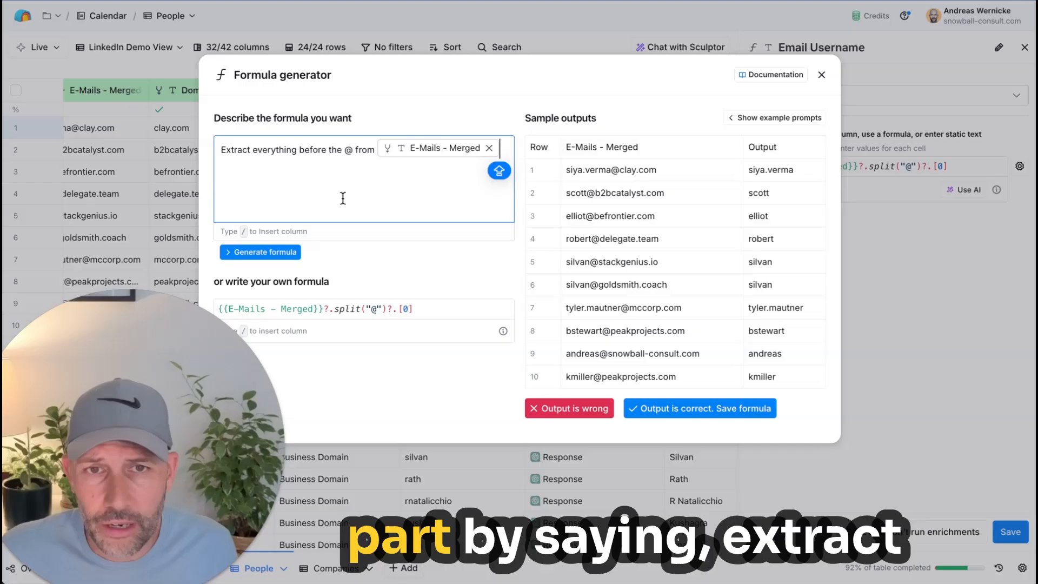
drag(238, 150, 348, 150)
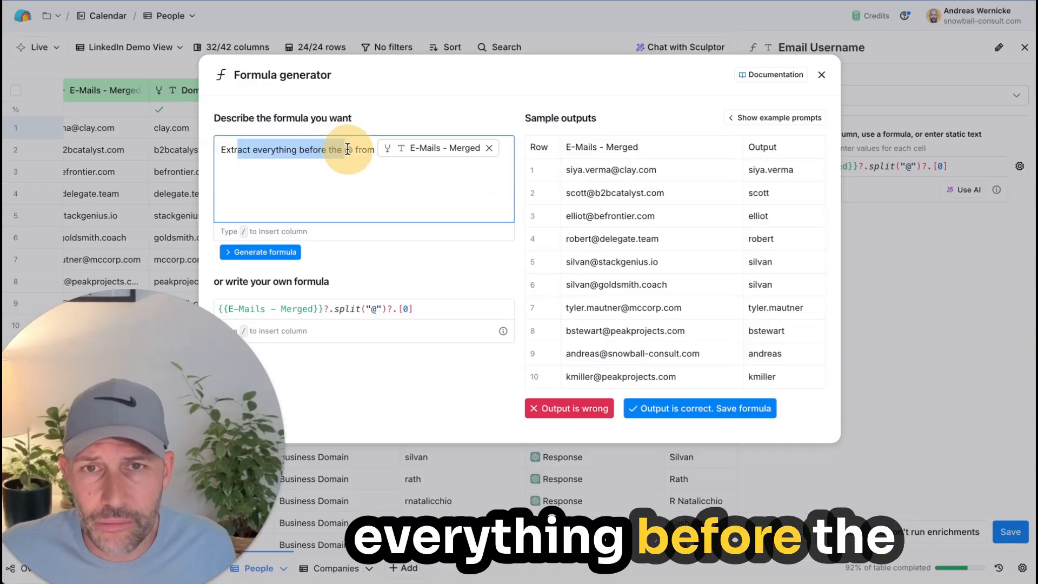
click(392, 189)
mouse_move(446, 151)
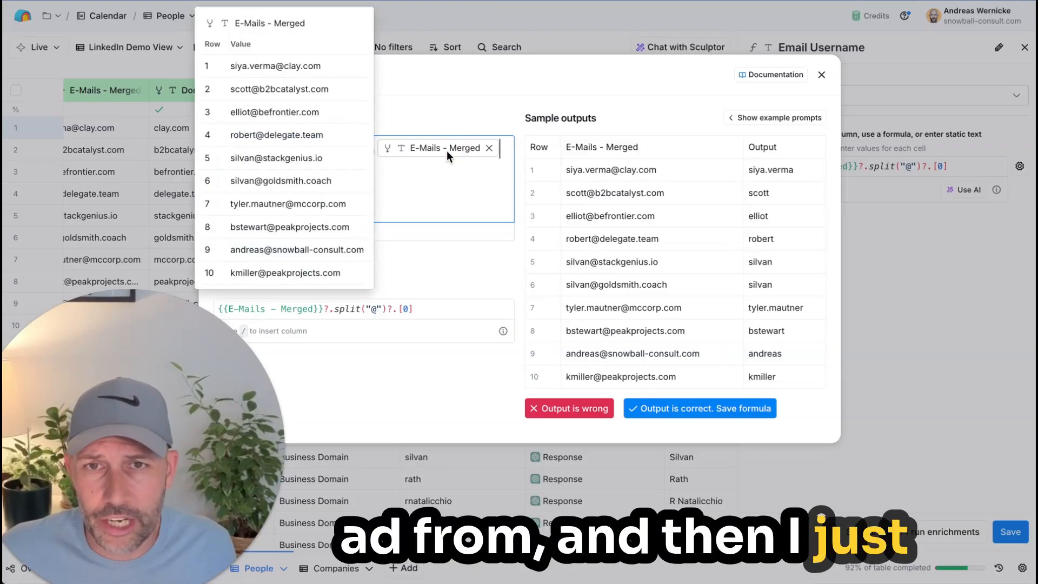
click(1024, 47)
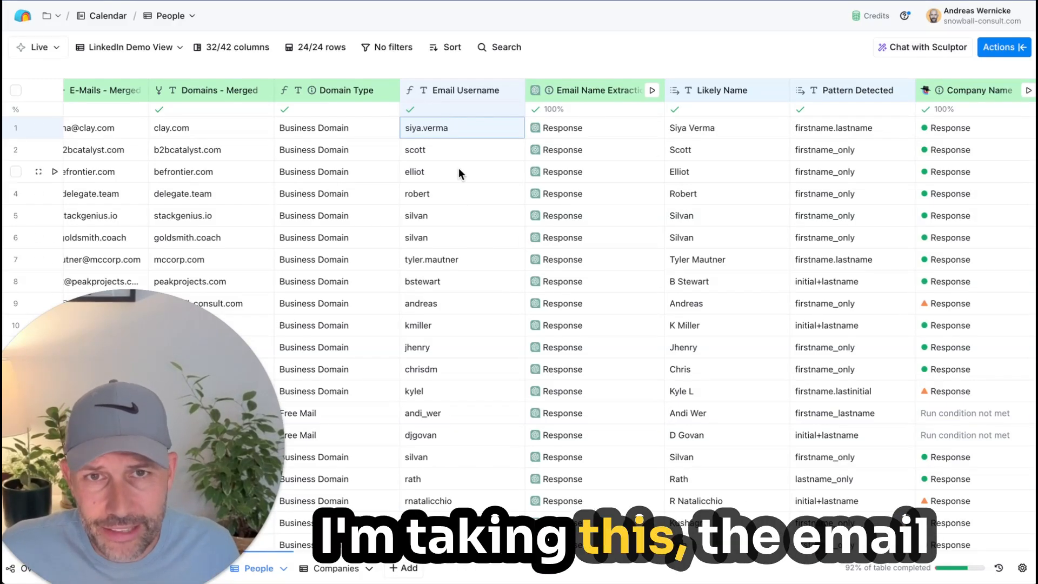
Step: Read the Email Name Extraction prompt's analysis steps, forbidden actions and Email Username input, and close the column configuration
click(588, 90)
click(568, 139)
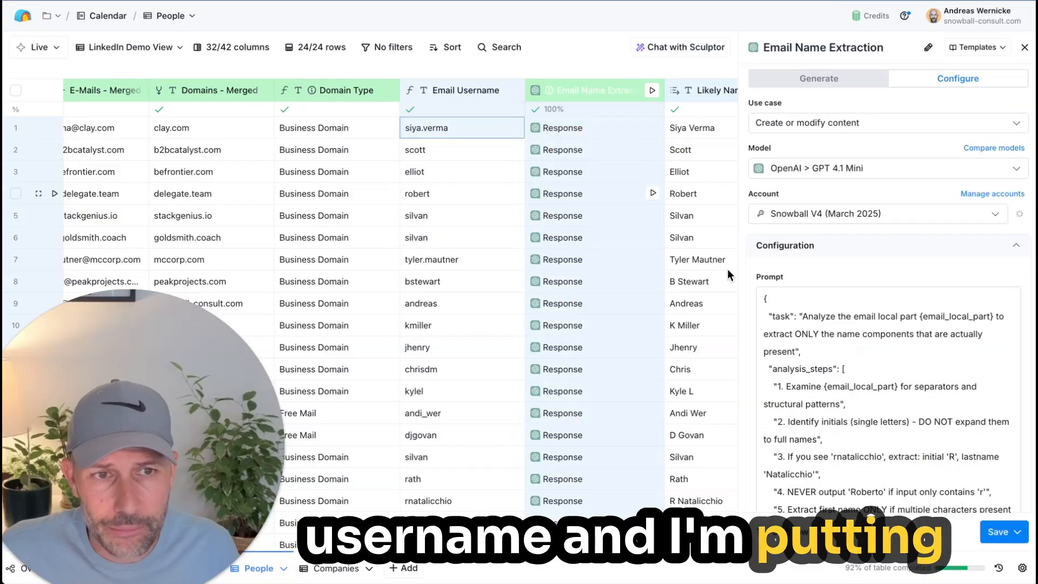
scroll(900, 381, down, 10)
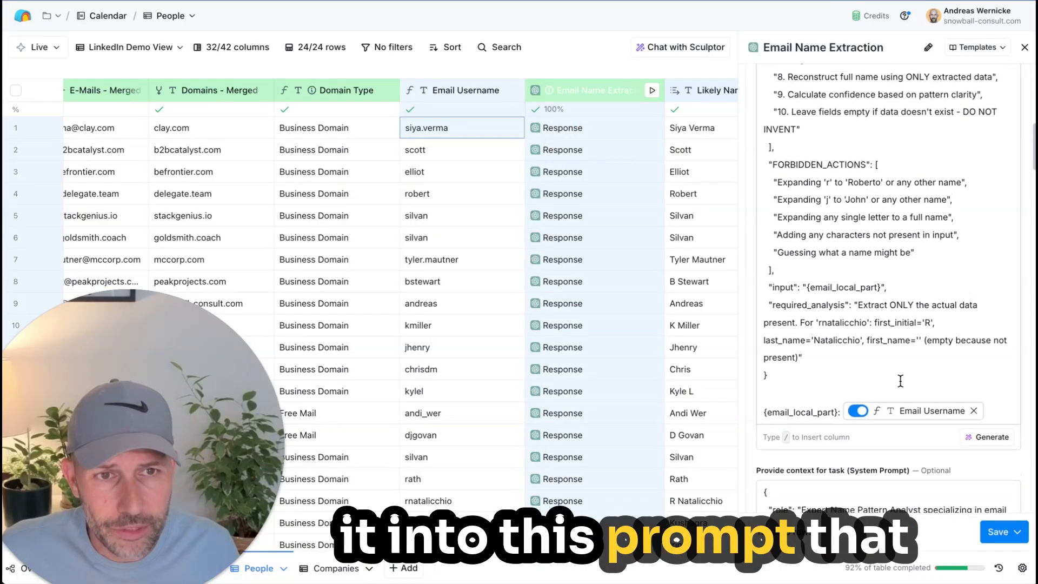
scroll(901, 381, up, 3)
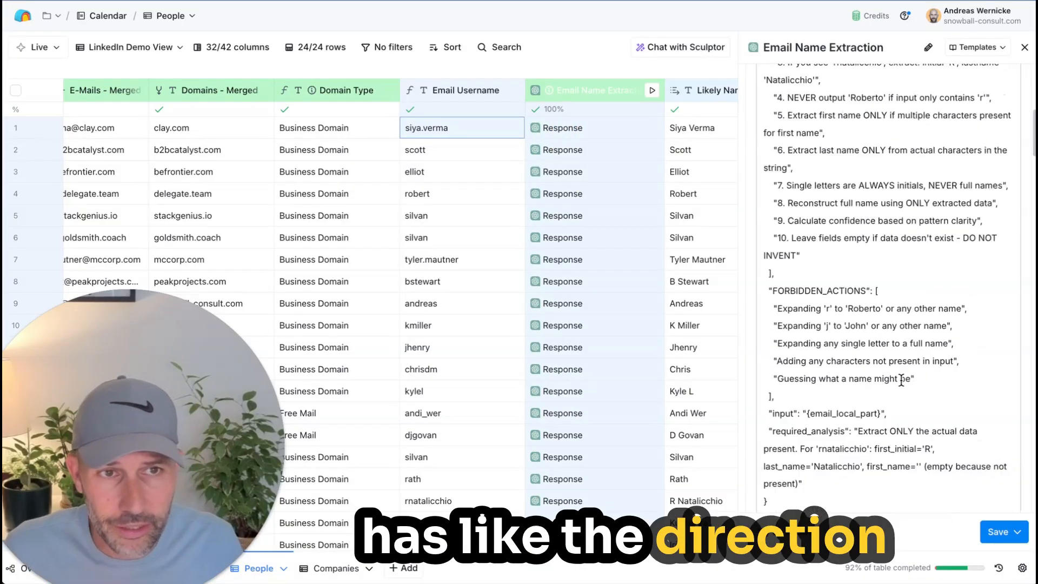
scroll(901, 381, up, 8)
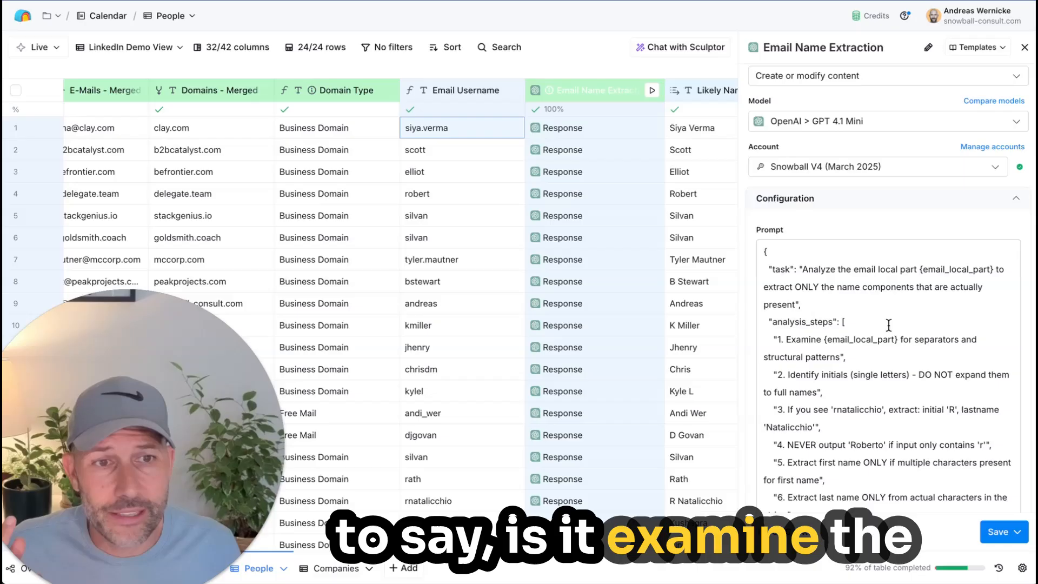
drag(908, 338, 824, 336)
click(909, 377)
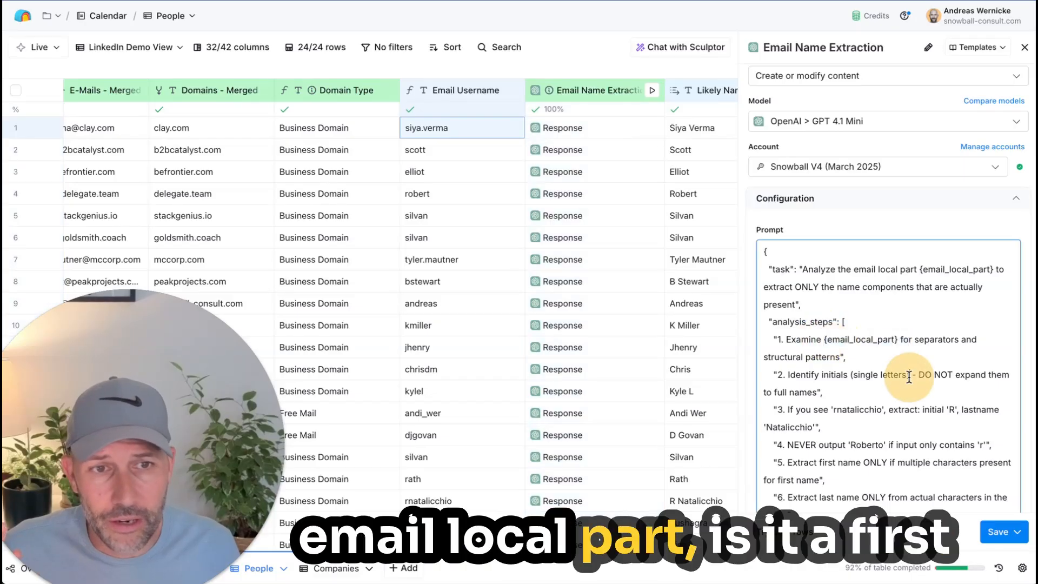
scroll(909, 377, down, 3)
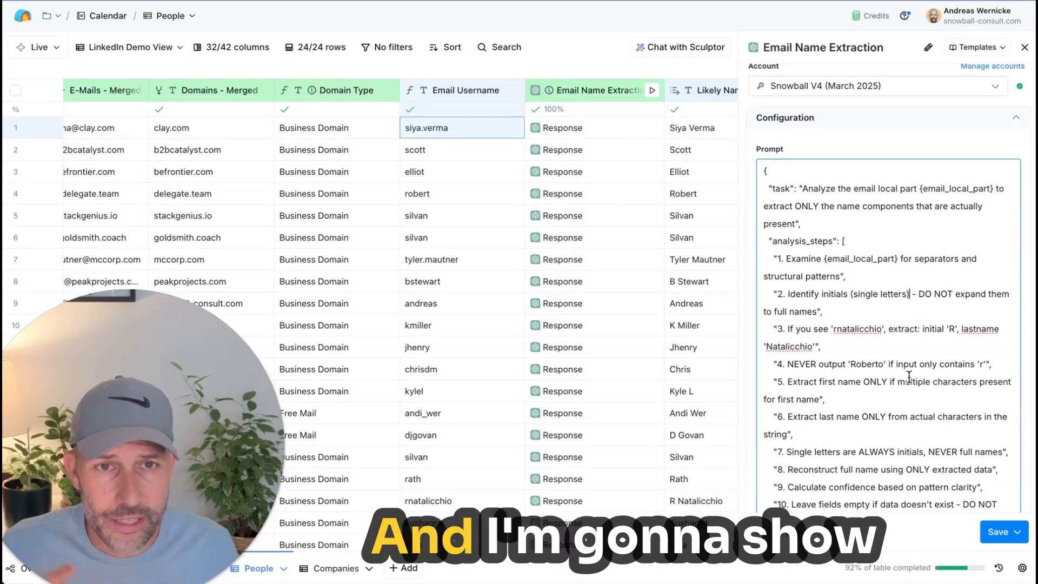
click(1024, 47)
Step: Check the Likely Name in row 1 and open that row's Email Name Extraction response details to examine its output fields
scroll(742, 275, right, 1)
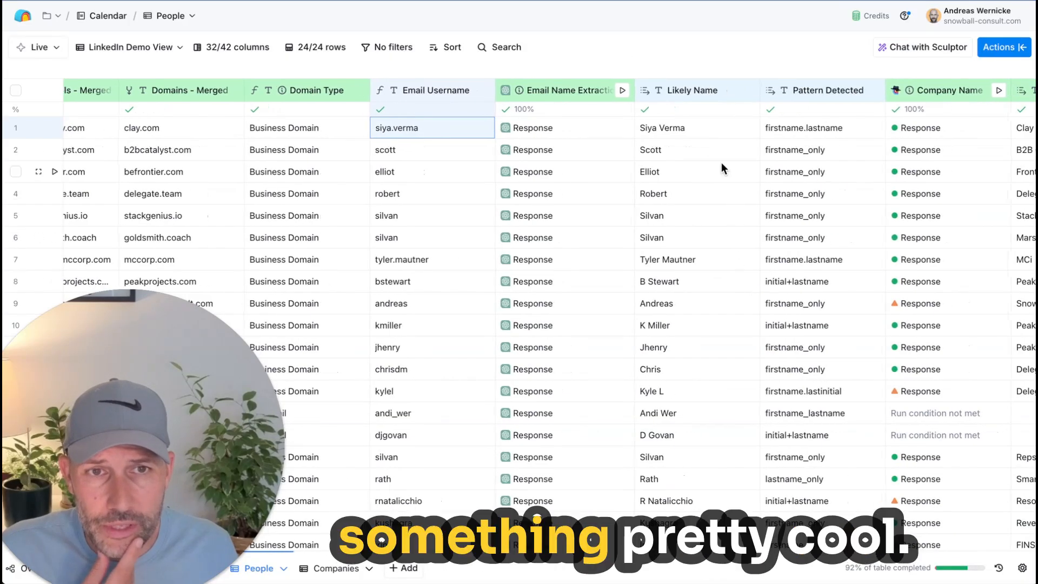
click(700, 134)
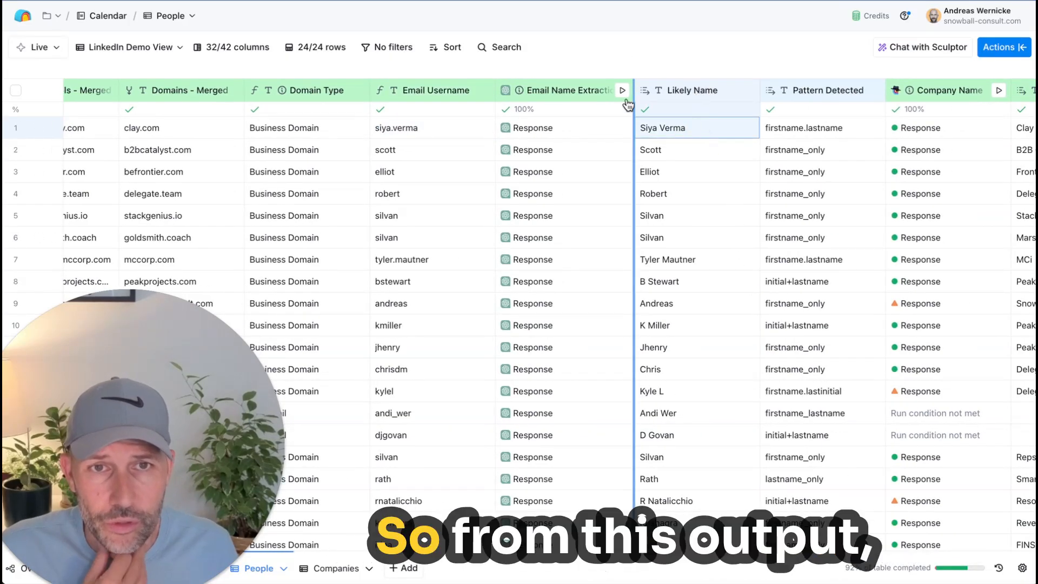
click(563, 127)
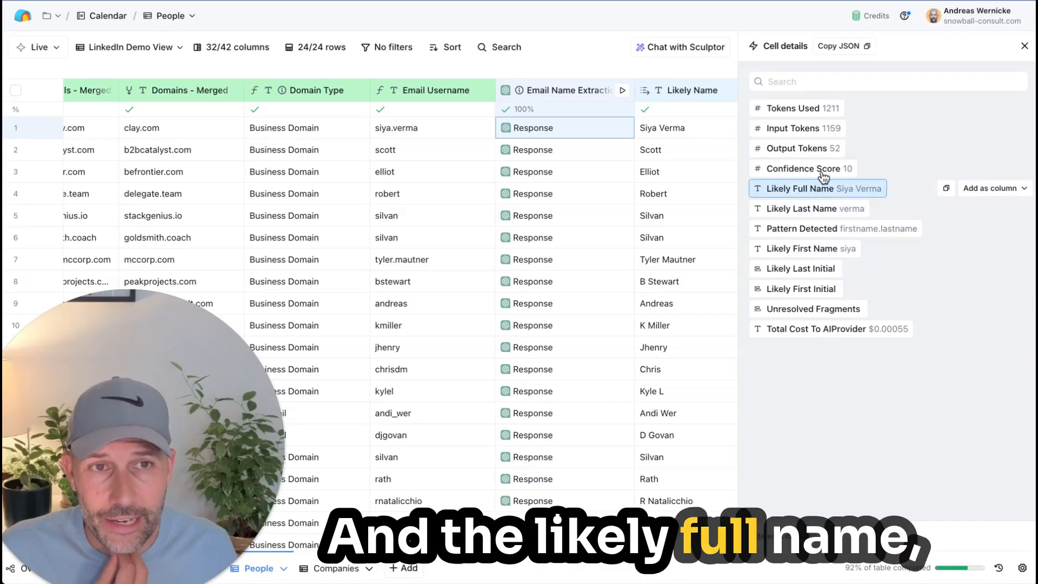
Step: Close the cell details and review the Likely Name and Pattern Detected values, selecting the Likely Name cell in row 15
click(1024, 46)
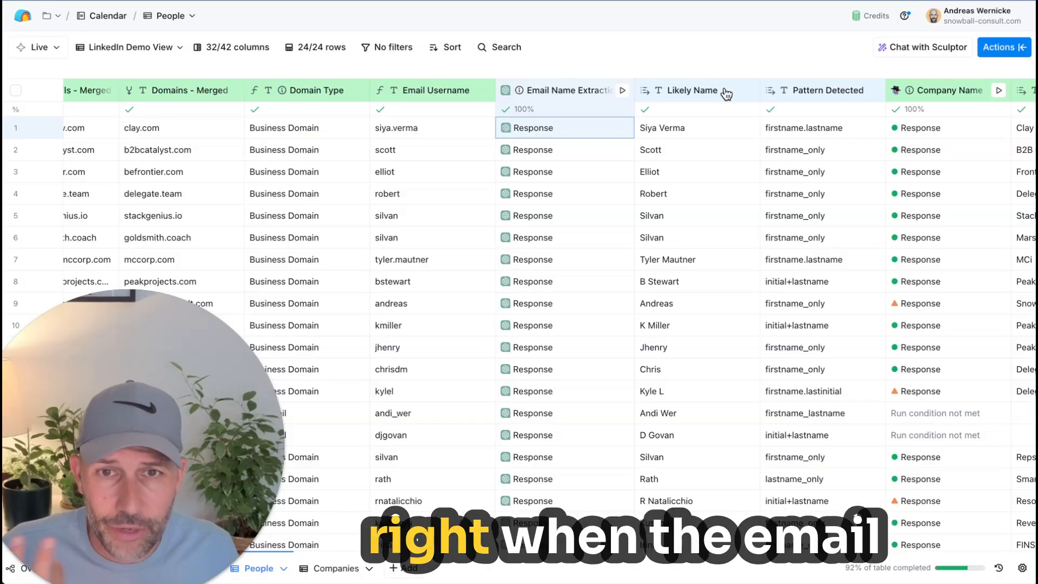
scroll(643, 186, left, 1)
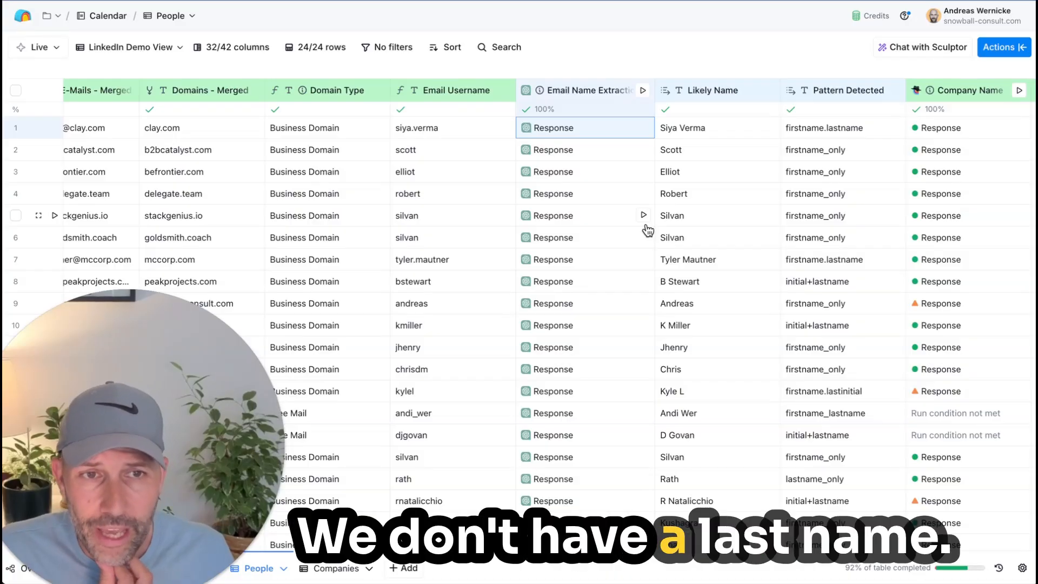
scroll(647, 231, right, 1)
scroll(647, 231, right, 5)
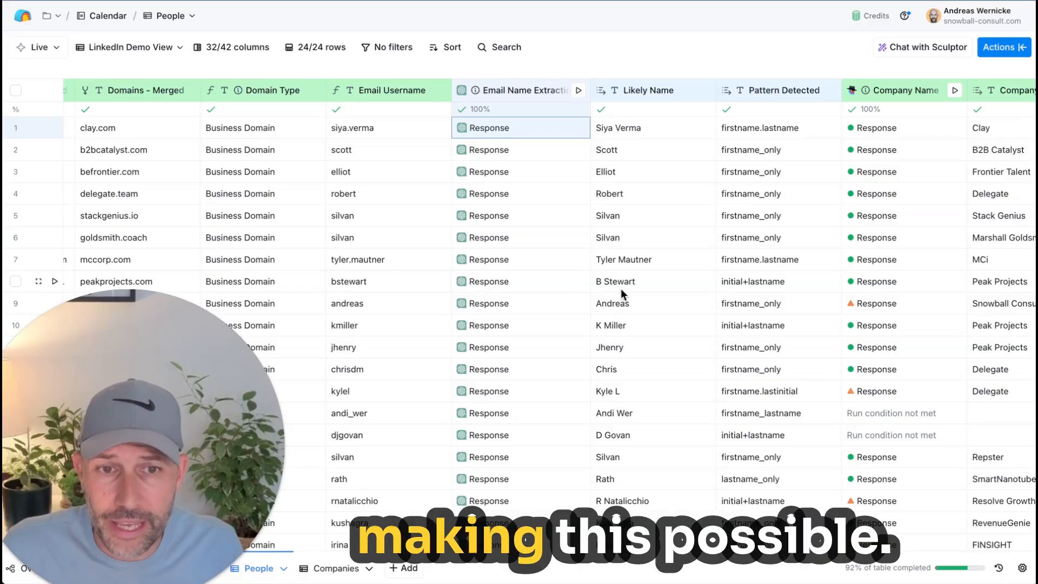
click(598, 430)
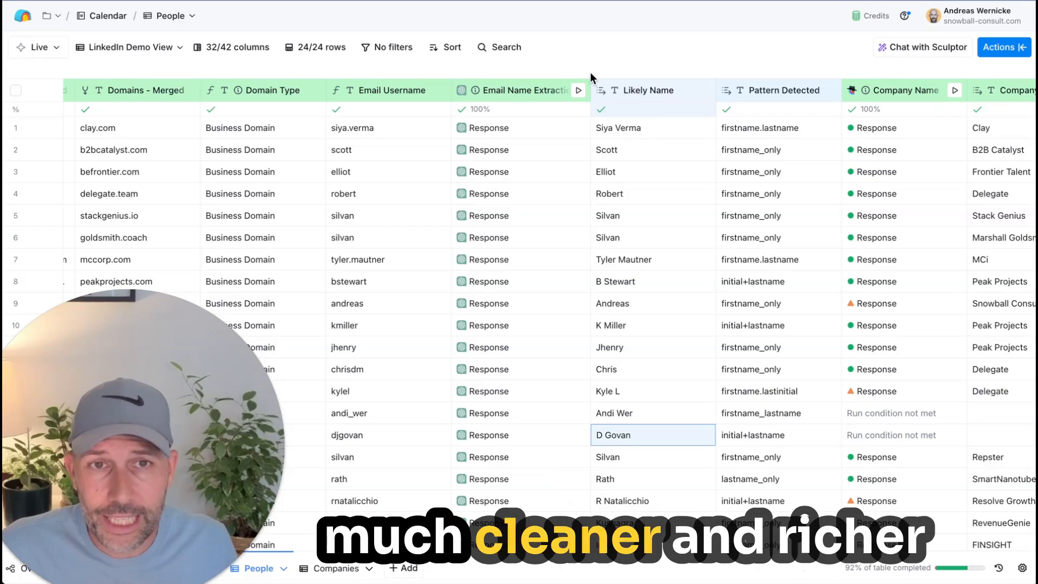
scroll(652, 173, right, 3)
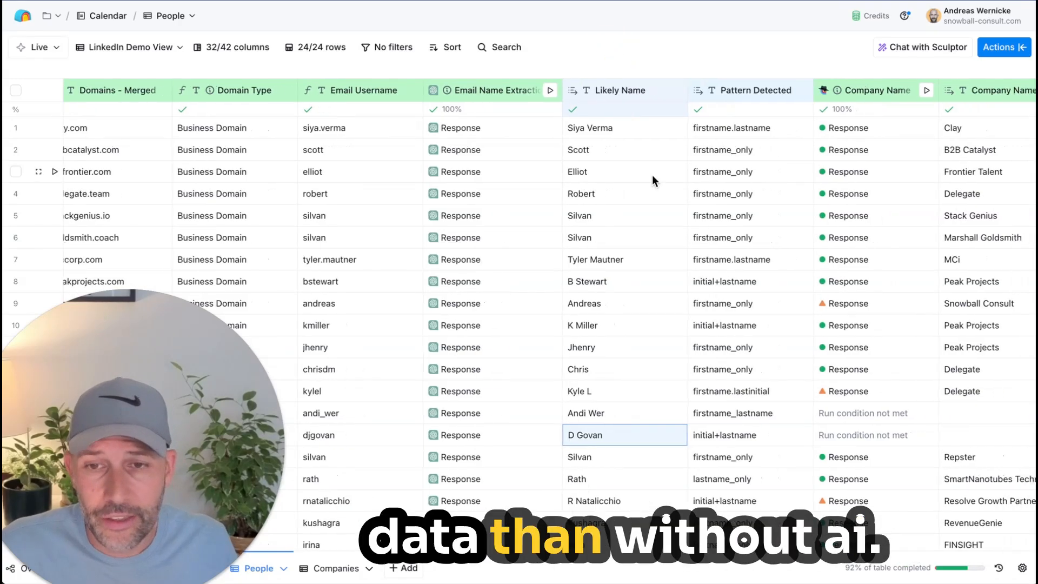
scroll(652, 173, right, 1)
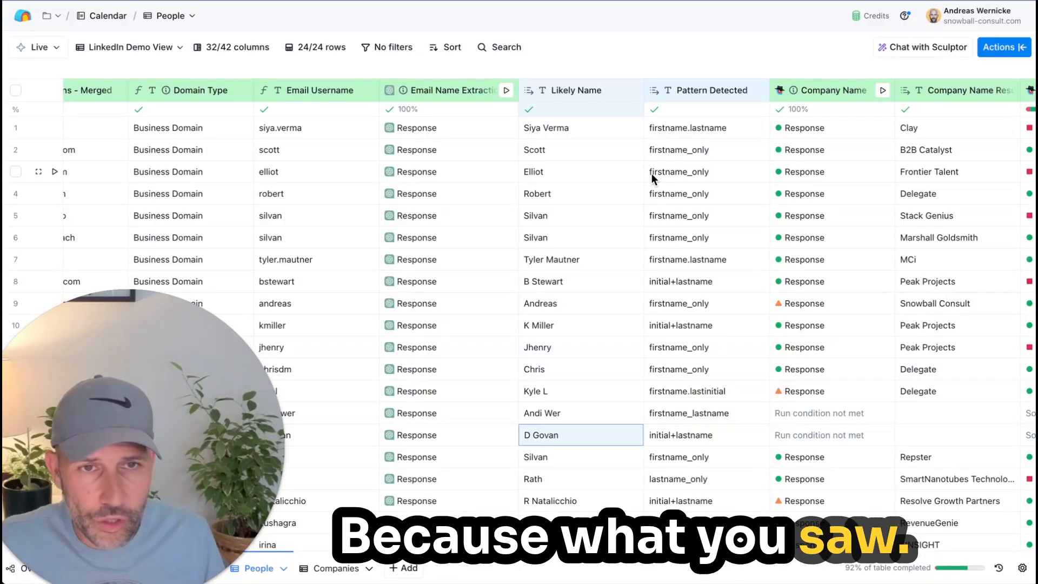
Step: Compare the Argon Linkedin Url results with the gpt5mini Likely Person Linkedin Url results, selecting rows 1 to 20 of the latter
scroll(651, 173, right, 10)
scroll(649, 182, right, 15)
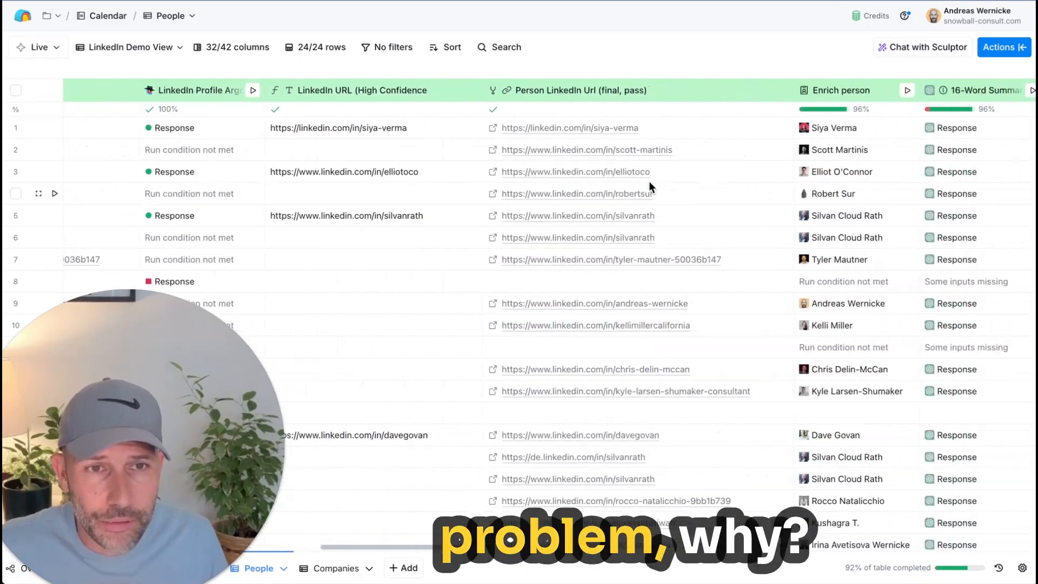
scroll(649, 183, left, 5)
scroll(649, 184, right, 15)
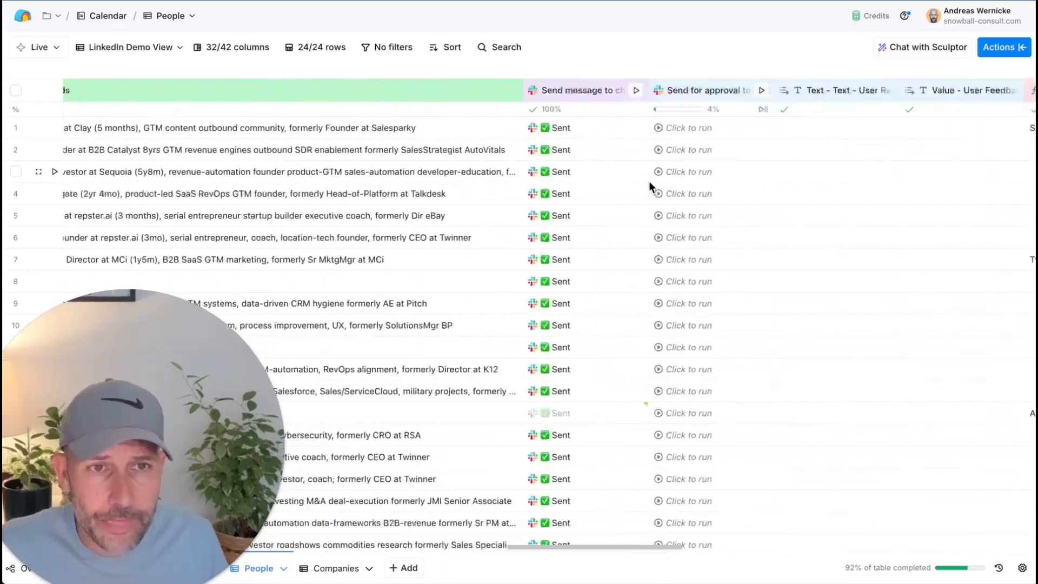
scroll(648, 184, right, 10)
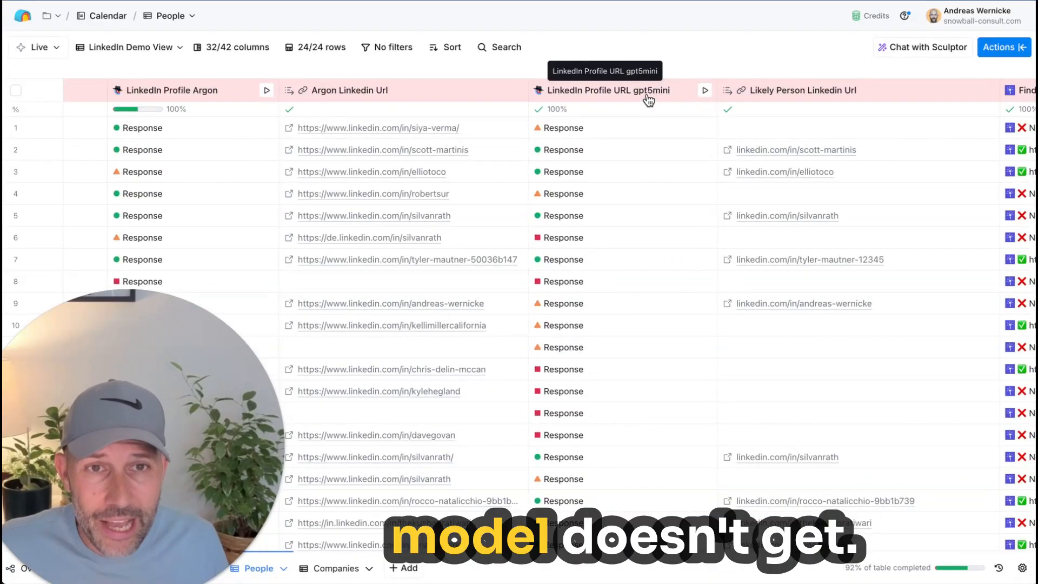
click(888, 129)
drag(887, 129, 887, 543)
scroll(887, 540, down, 2)
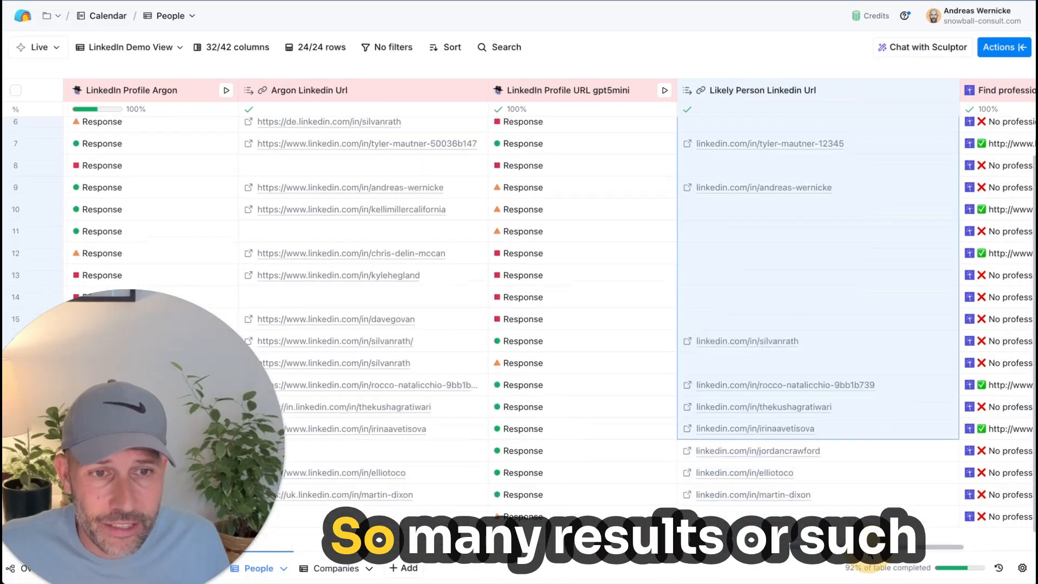
scroll(721, 343, left, 2)
scroll(719, 344, up, 2)
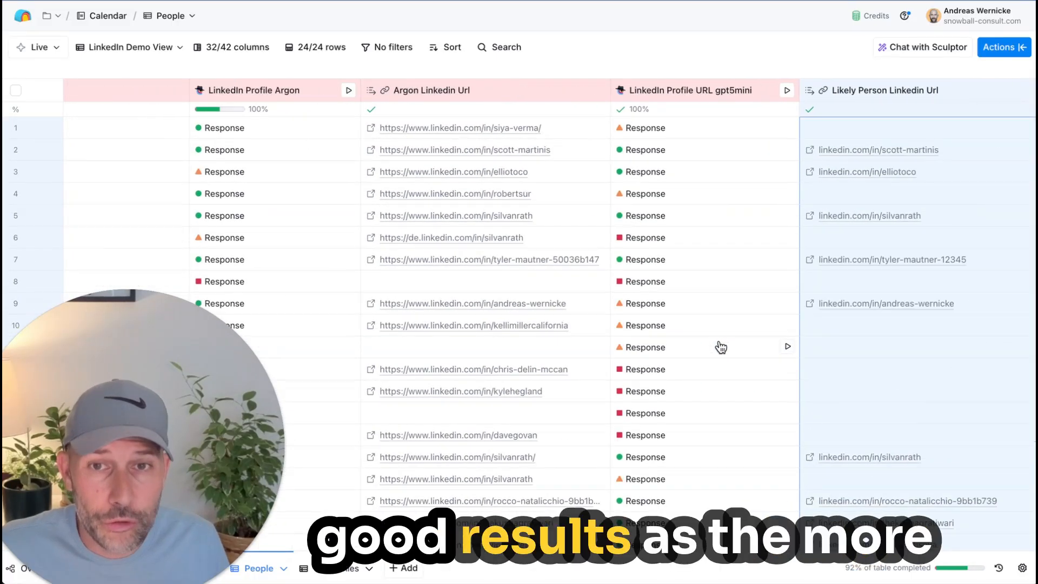
scroll(534, 168, left, 1)
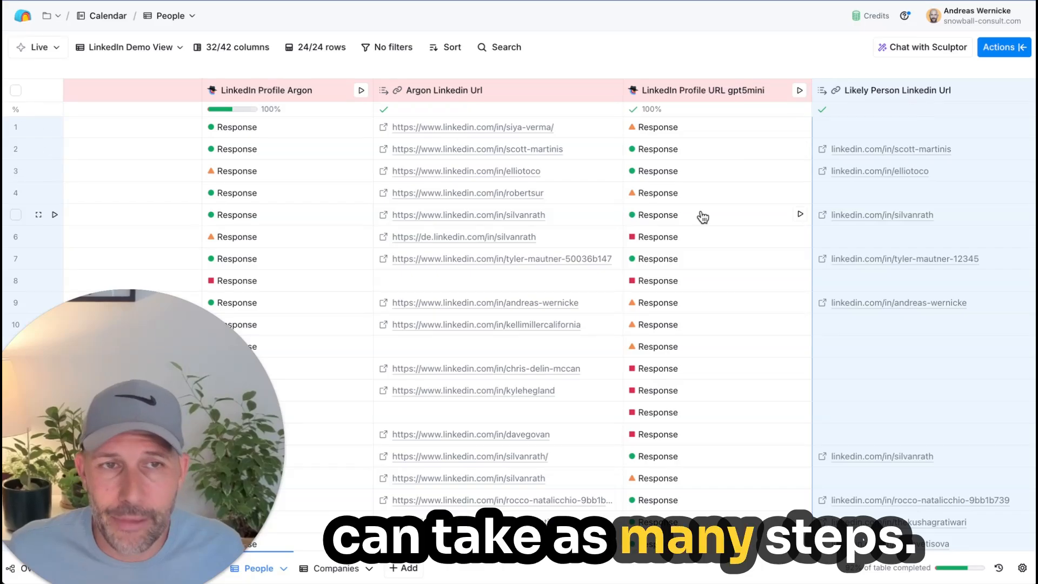
Step: Return to the Email Name Extraction column, review its model selection and prompt in the configuration, and close it
scroll(609, 256, right, 15)
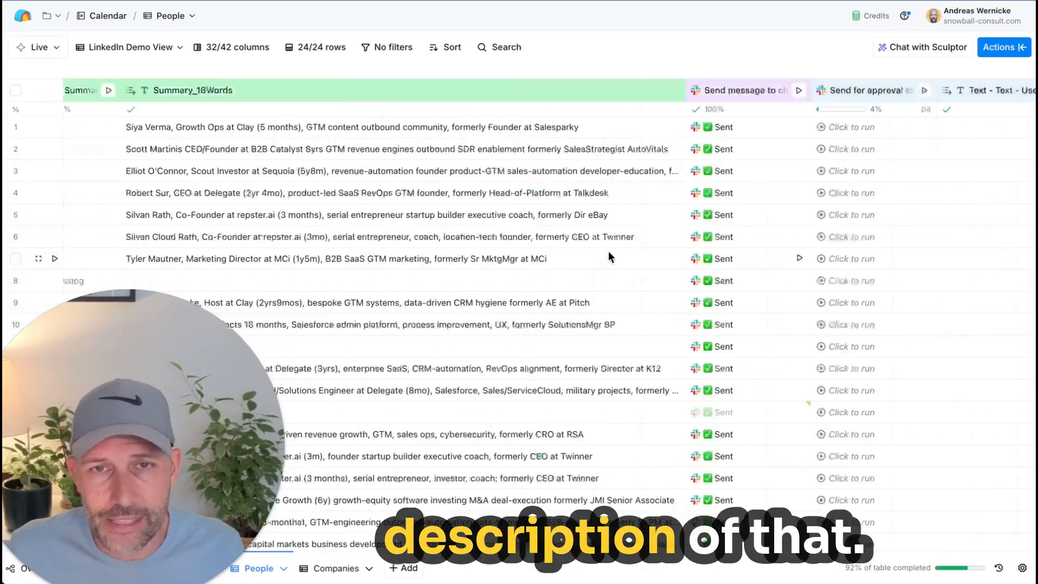
scroll(608, 251, left, 20)
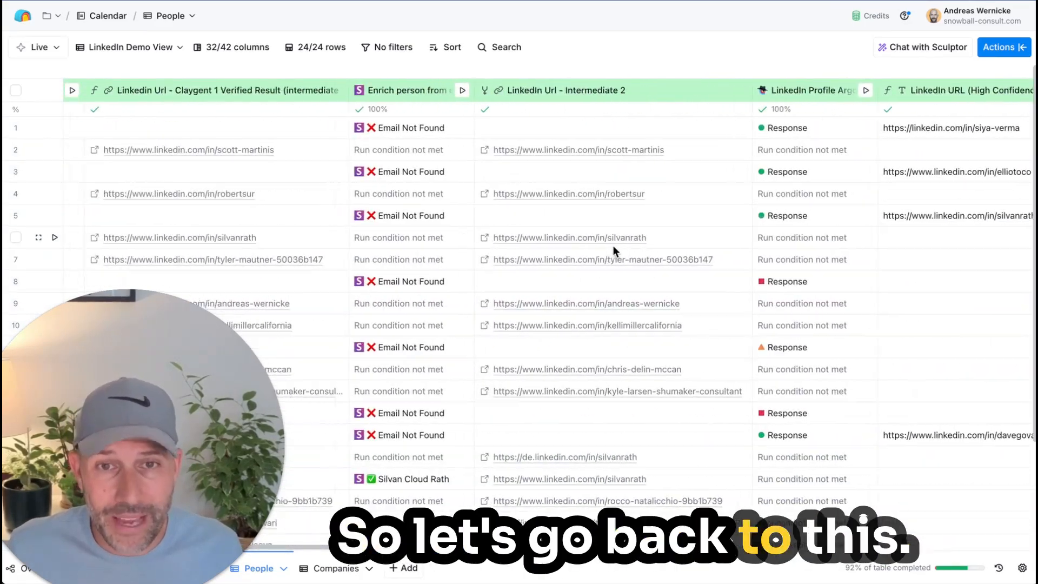
scroll(617, 244, left, 10)
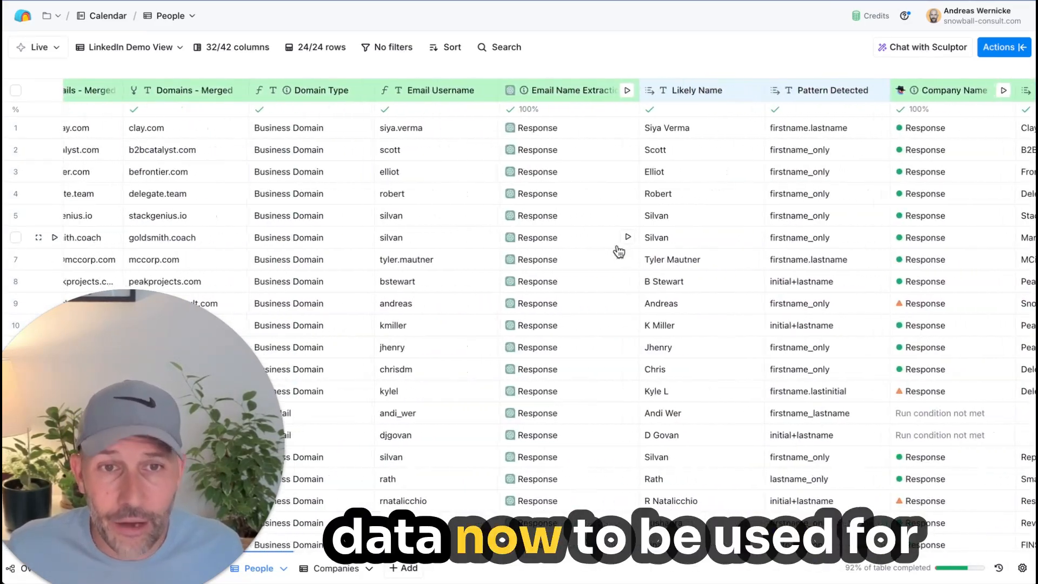
scroll(626, 278, right, 1)
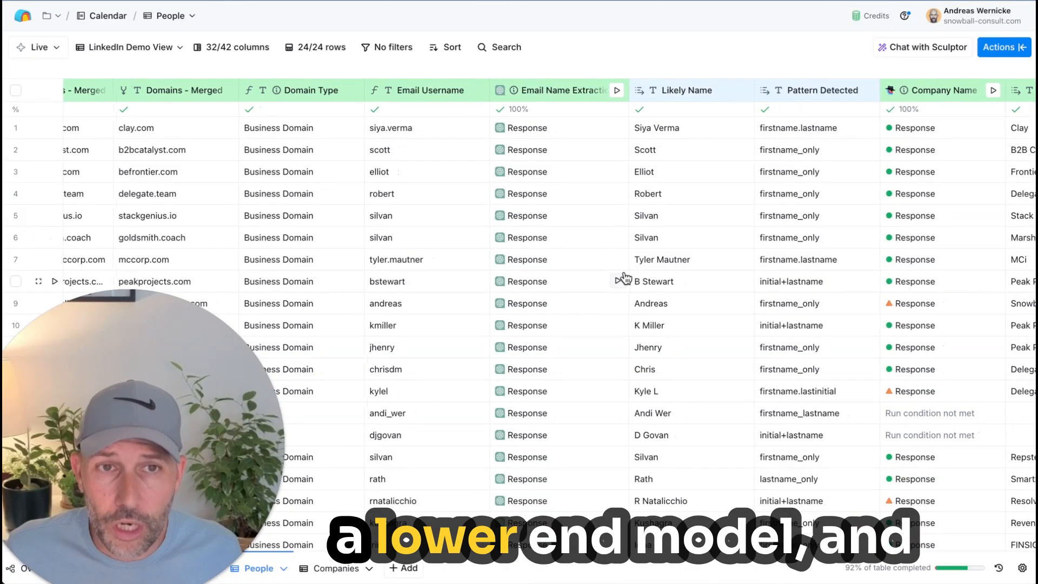
scroll(625, 278, right, 5)
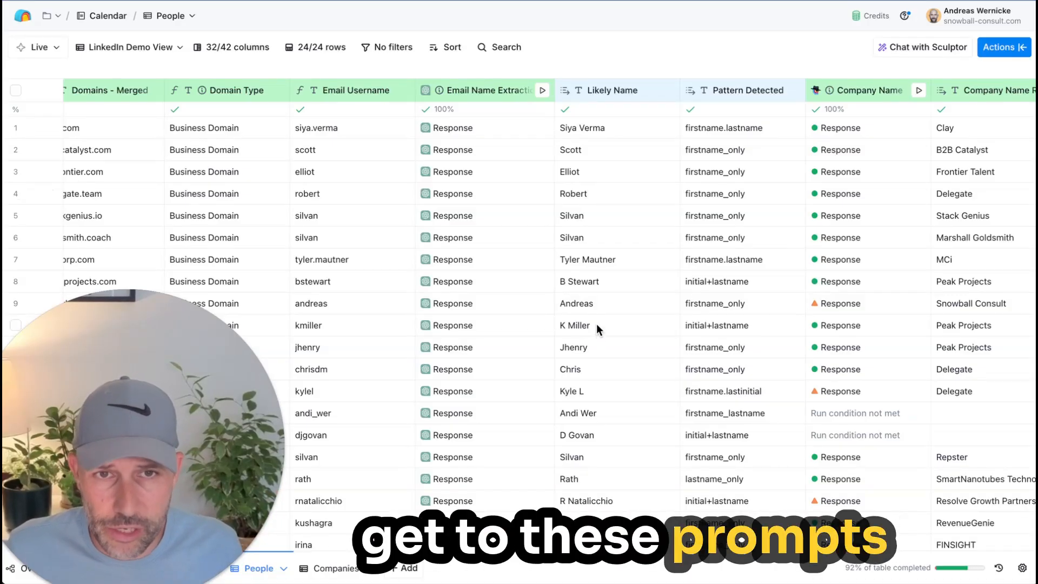
click(505, 91)
click(501, 143)
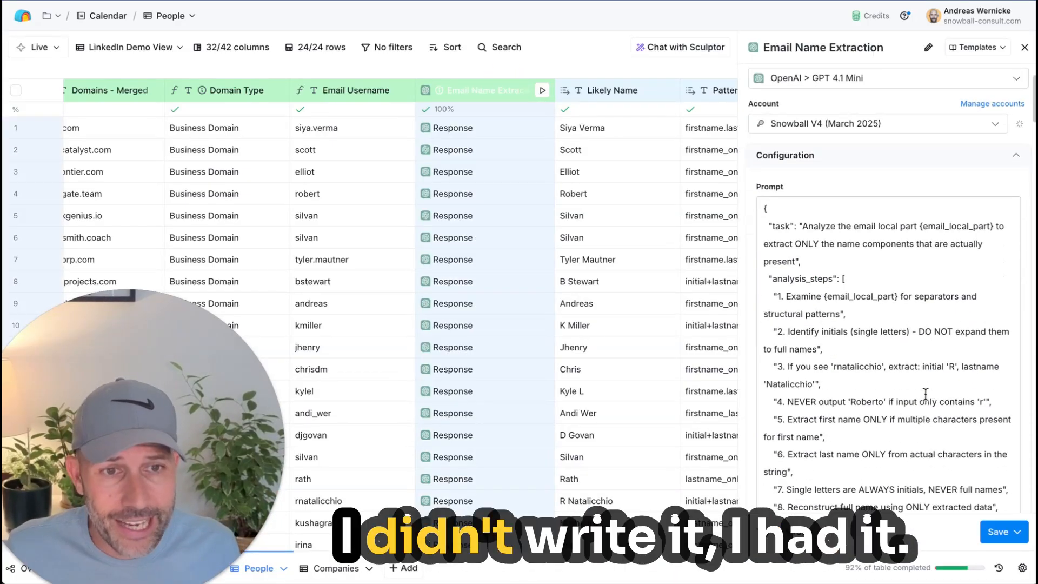
scroll(925, 393, up, 4)
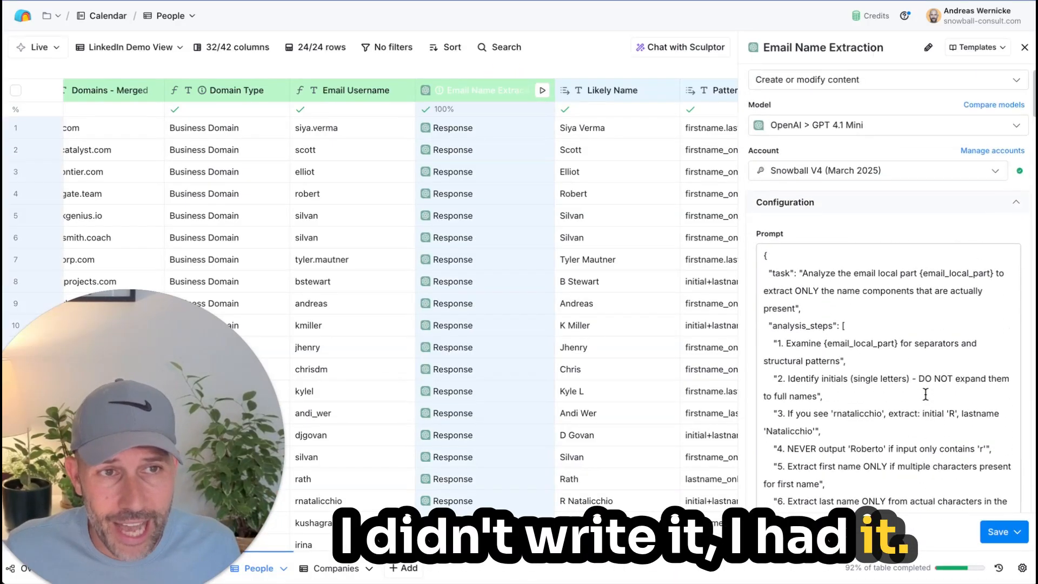
click(1022, 50)
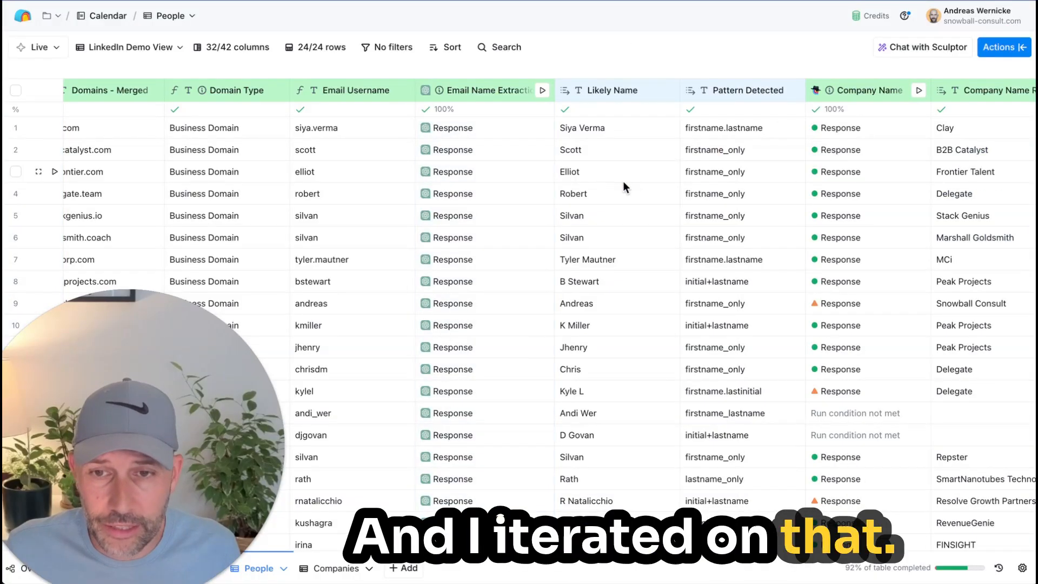
Step: Compare the name data derived from emails with the neighbouring Company Name column, and briefly view that column's options
scroll(618, 186, right, 5)
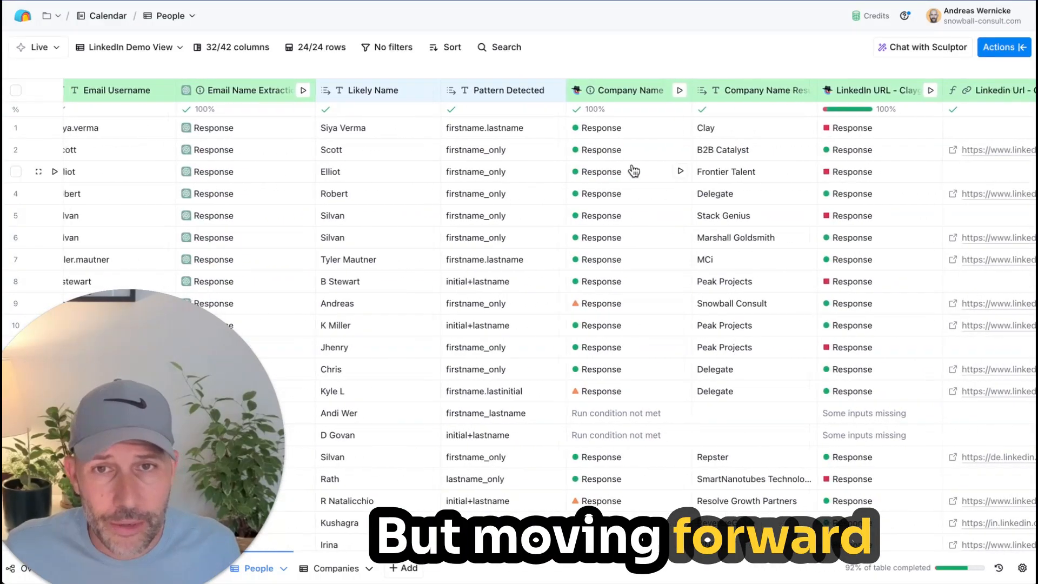
scroll(630, 169, left, 5)
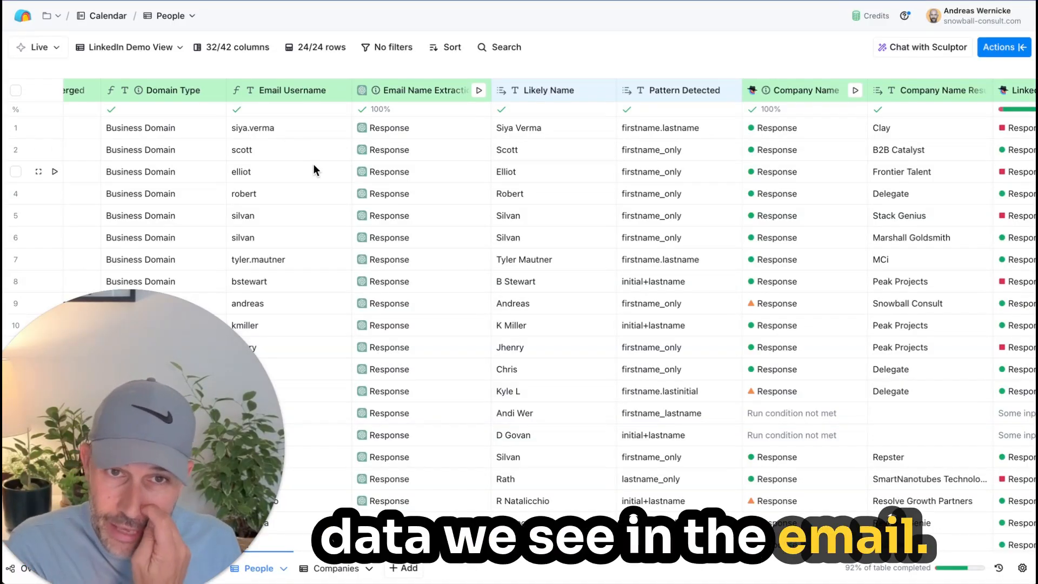
scroll(439, 166, right, 3)
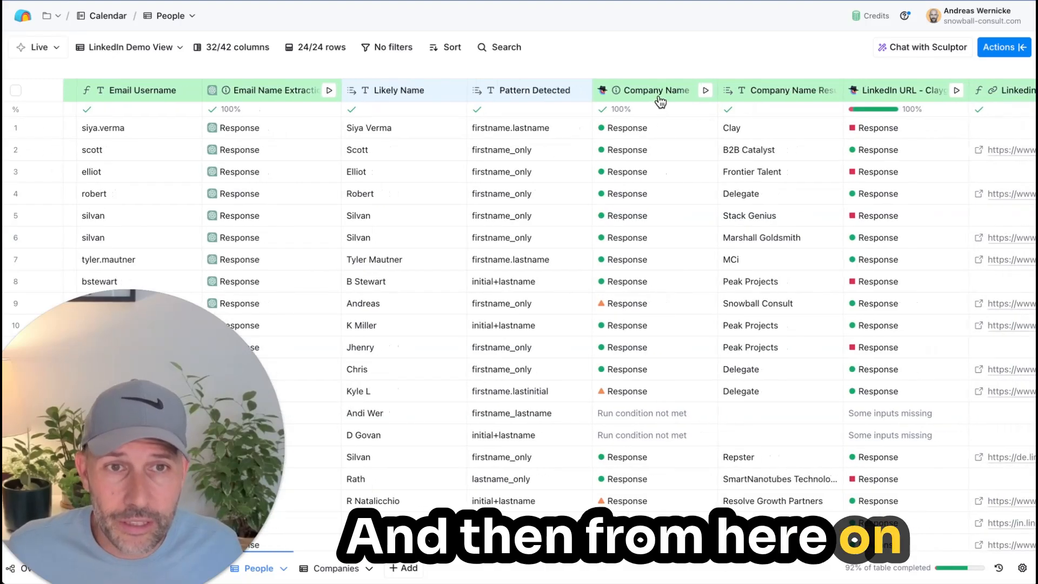
click(660, 100)
click(657, 34)
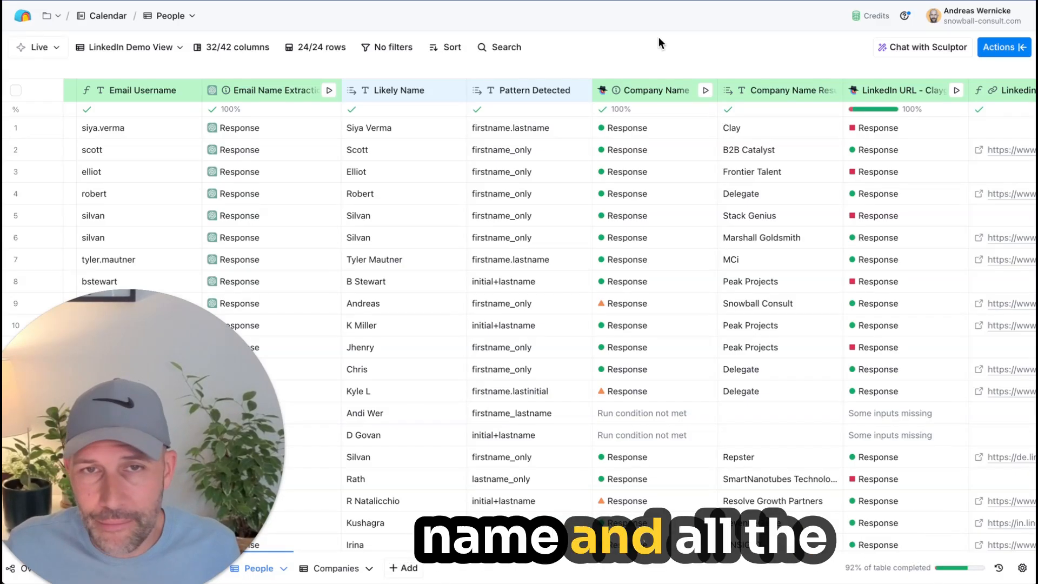
click(656, 40)
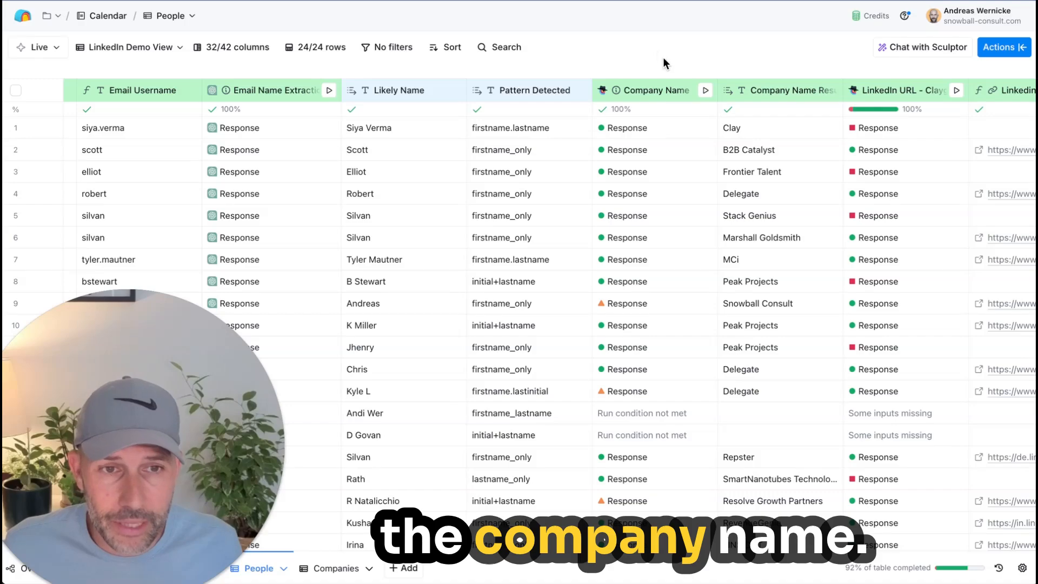
Step: Look through all rows of company name results and select the resulting company name in row 3
scroll(584, 238, down, 2)
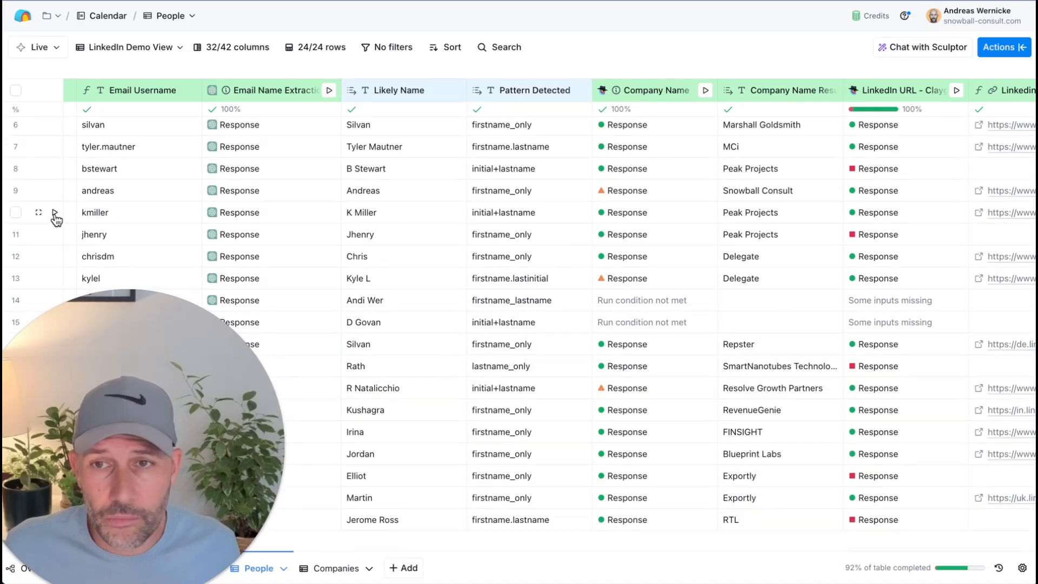
scroll(584, 256, up, 2)
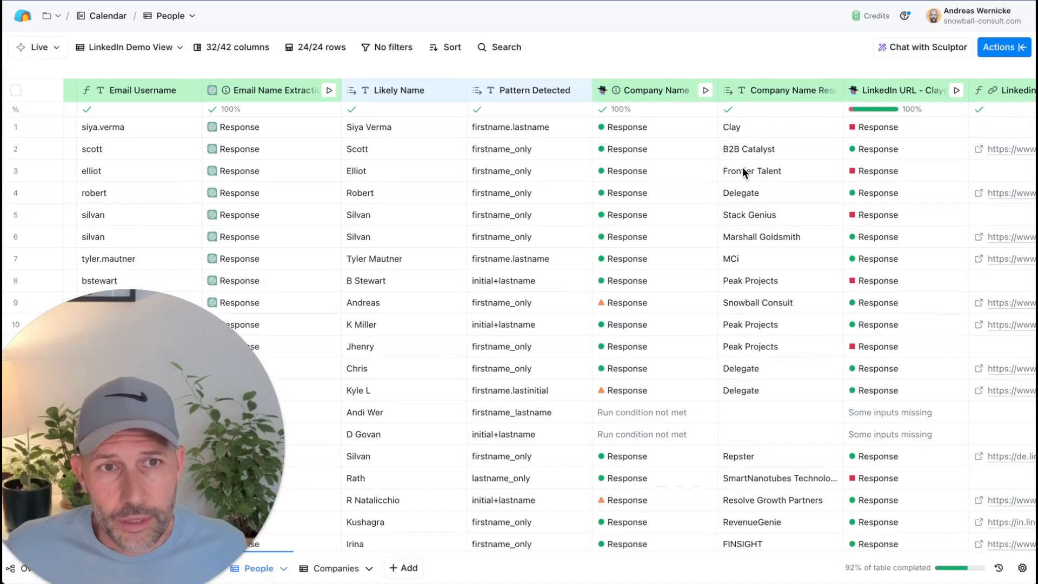
click(777, 174)
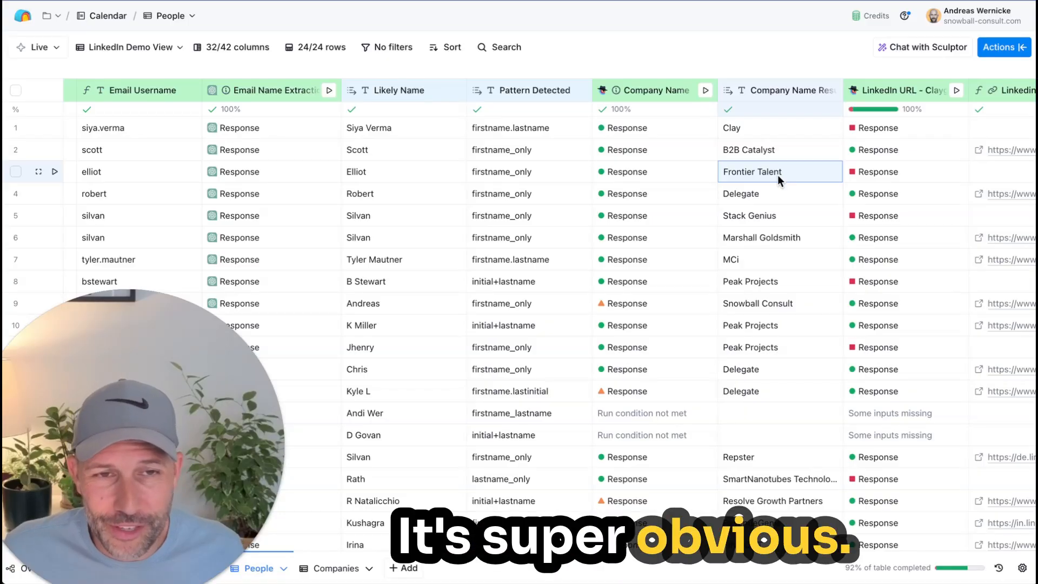
Step: Check the Total Cost To AIProvider in row 1's Email Name Extraction response details, and close the details
scroll(757, 209, left, 1)
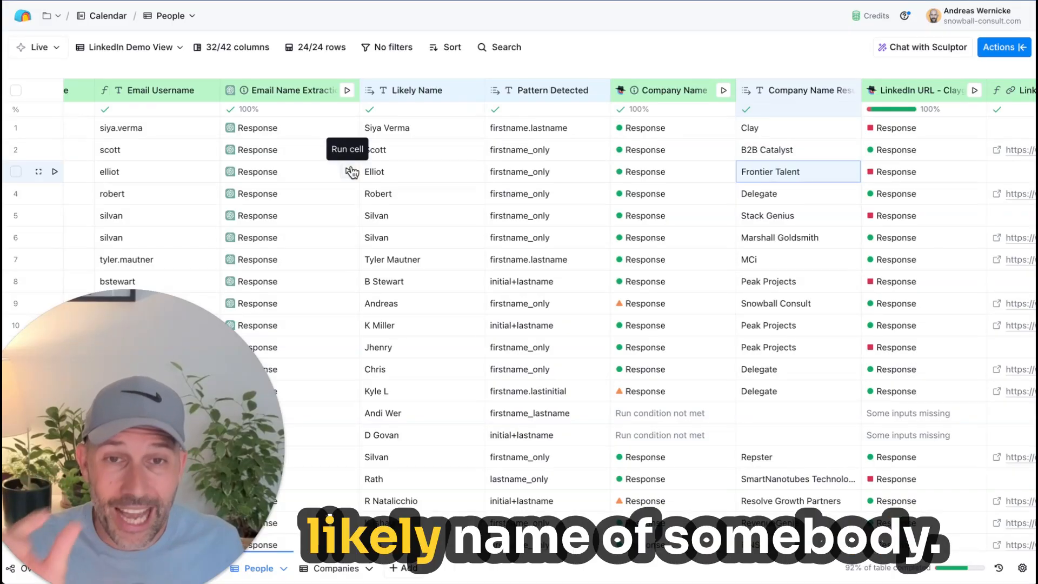
click(310, 136)
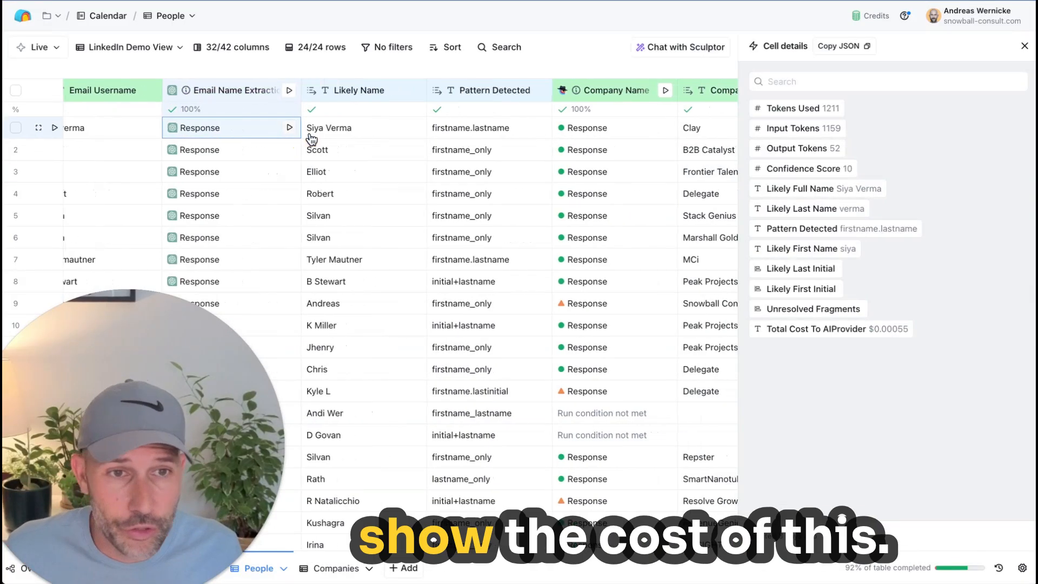
mouse_move(890, 336)
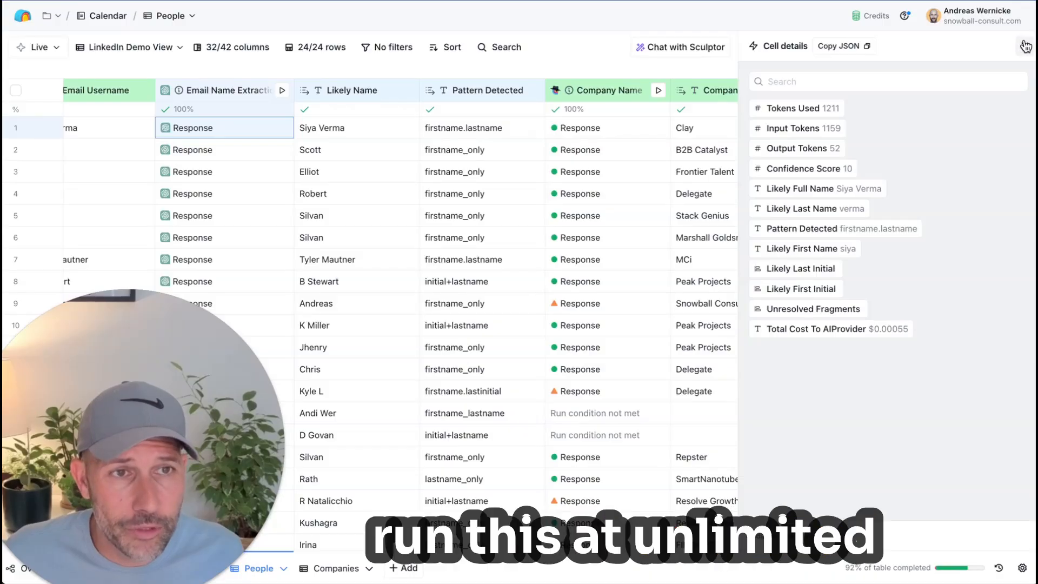
click(1025, 46)
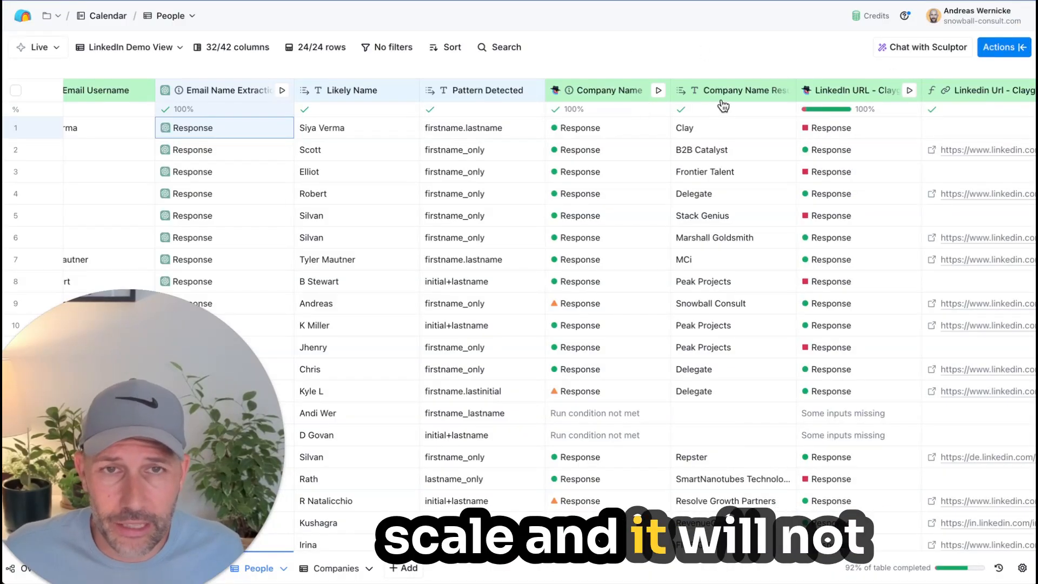
Step: Review the Company Name column's configuration, highlight the role description in its prompt, and close the configuration
scroll(631, 131, right, 2)
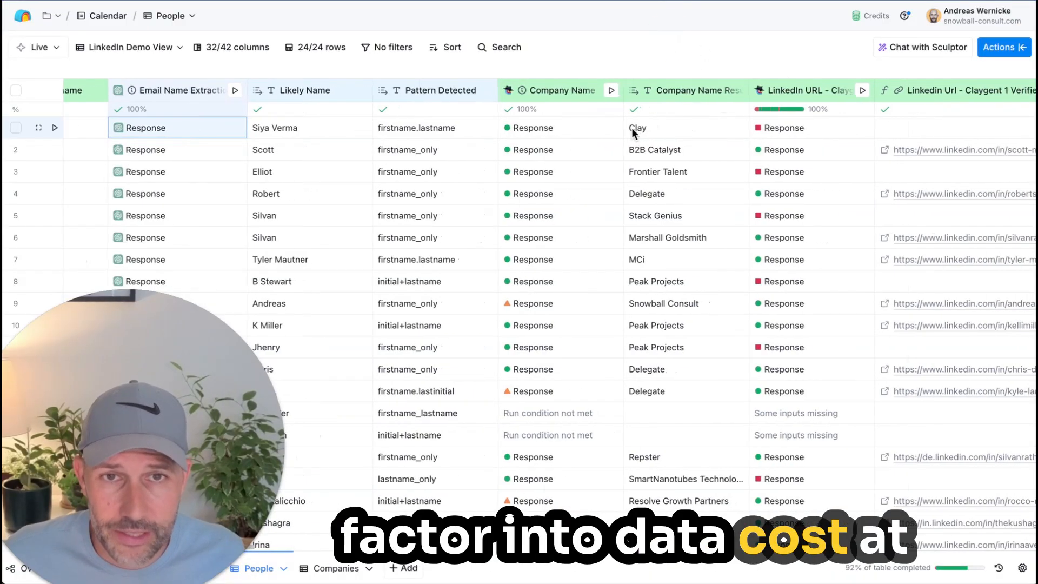
scroll(414, 214, right, 5)
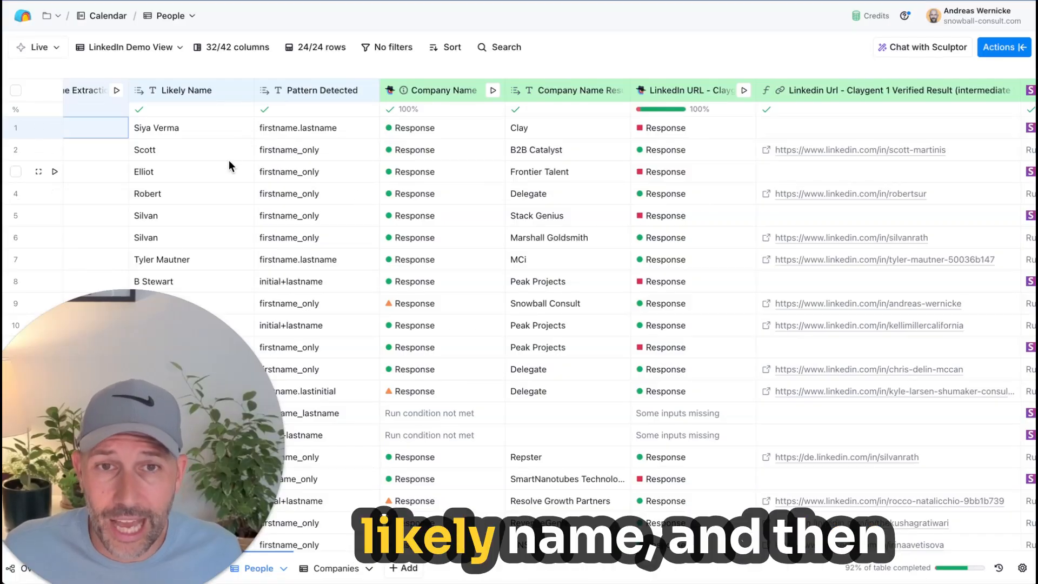
scroll(229, 160, right, 1)
click(438, 90)
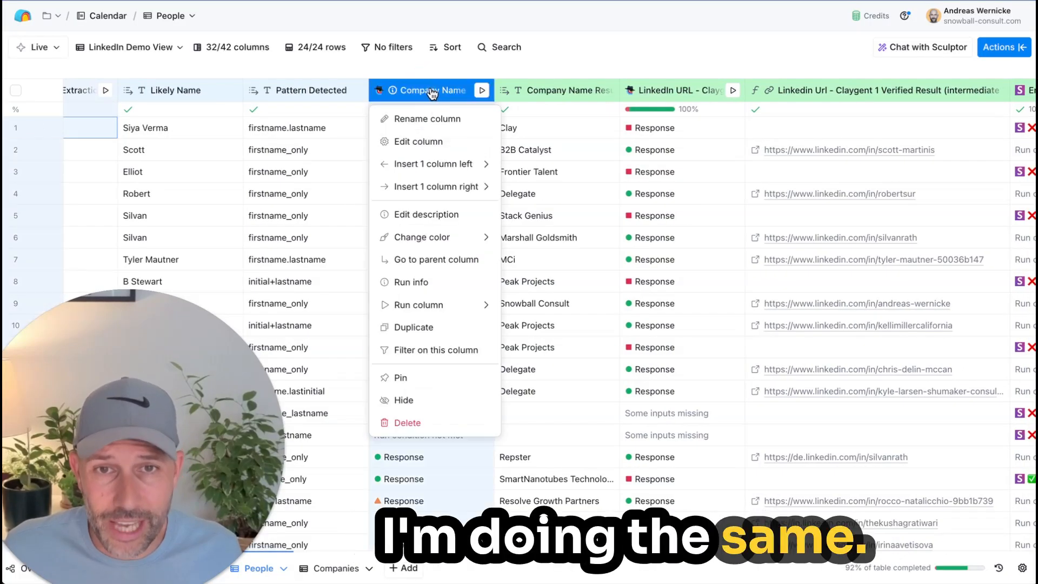
click(427, 140)
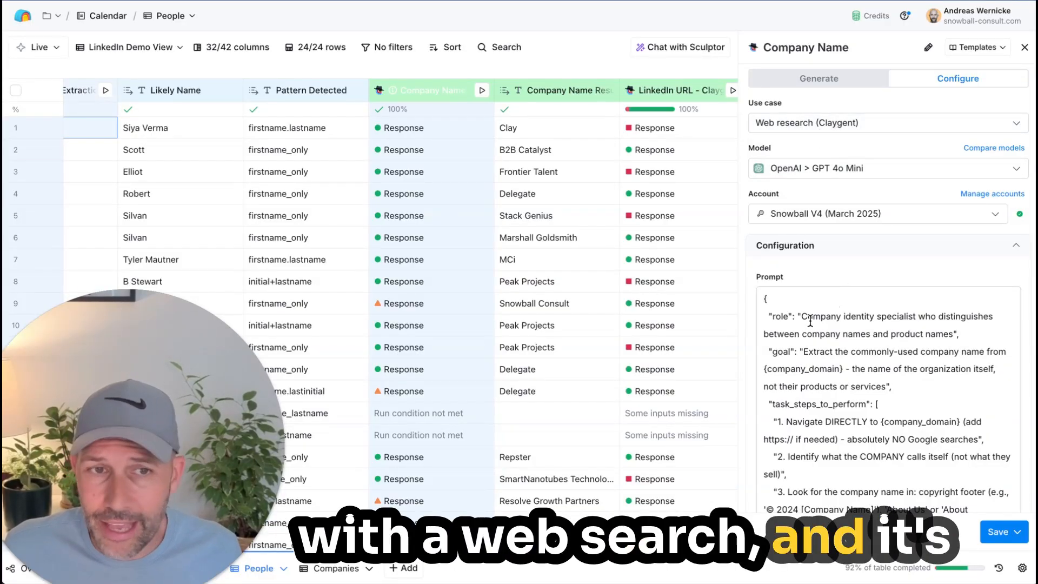
drag(802, 319, 959, 335)
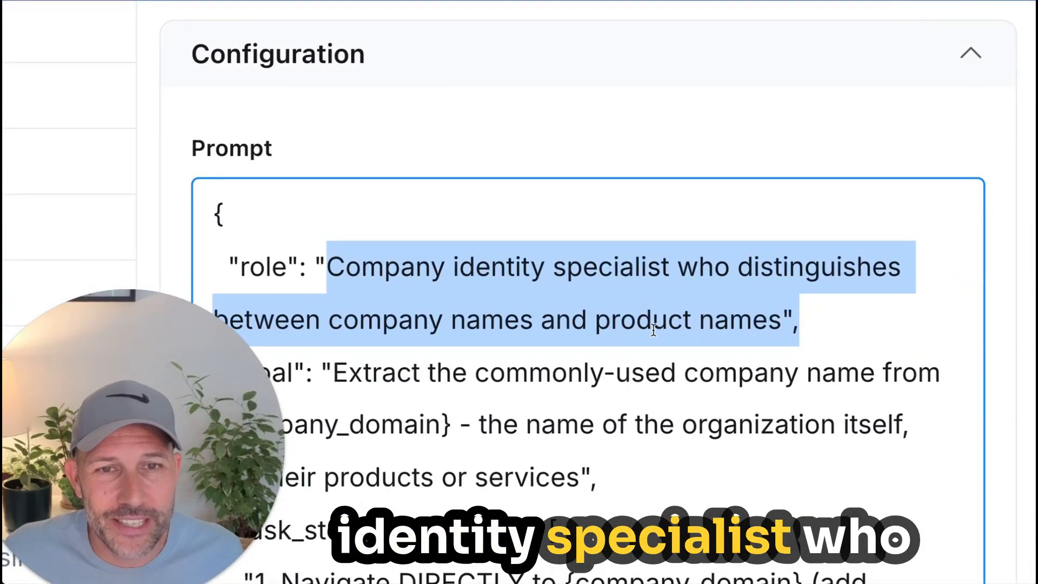
scroll(653, 329, down, 1)
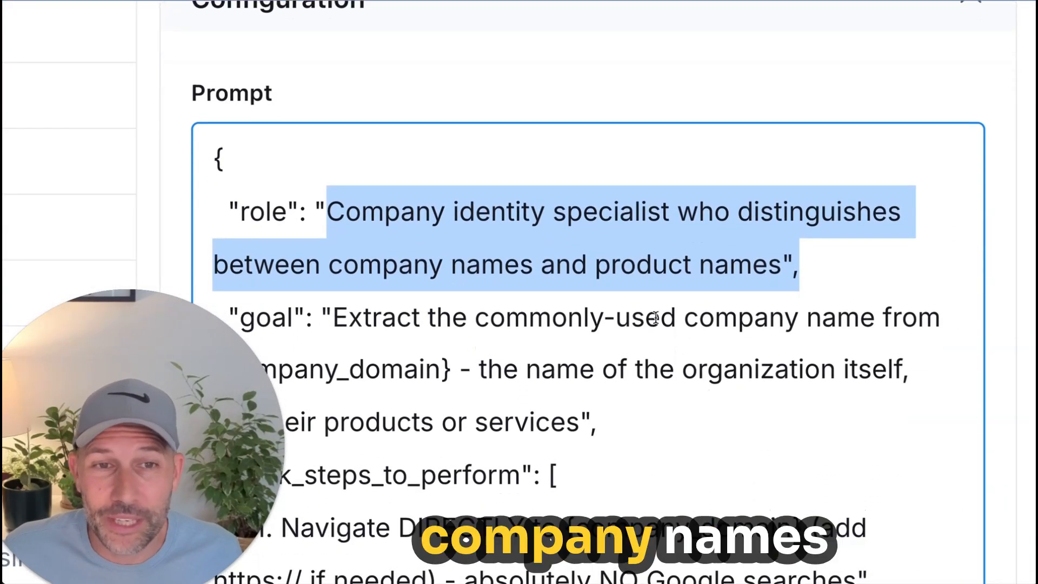
scroll(657, 300, down, 1)
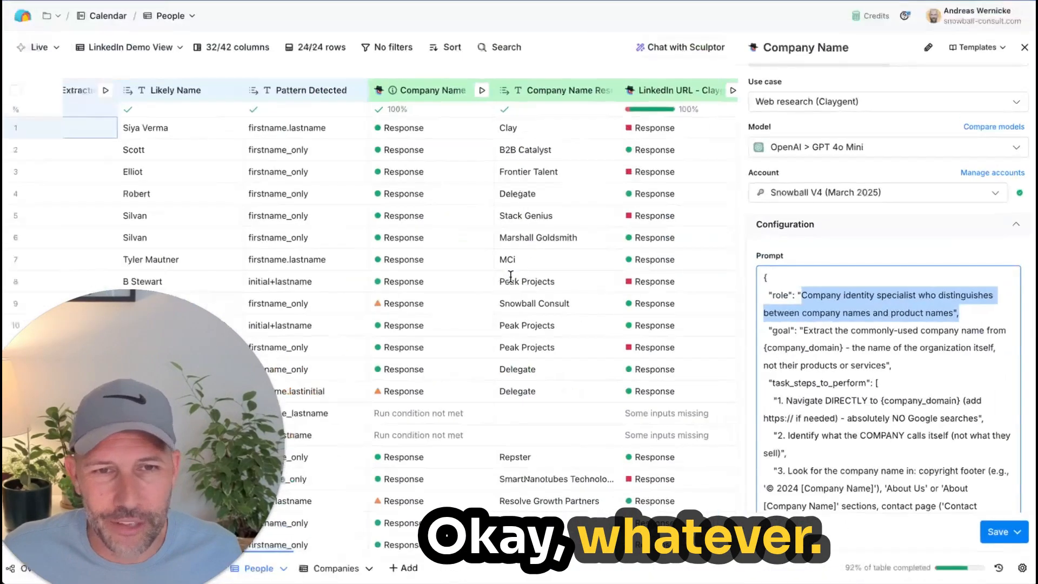
click(1024, 47)
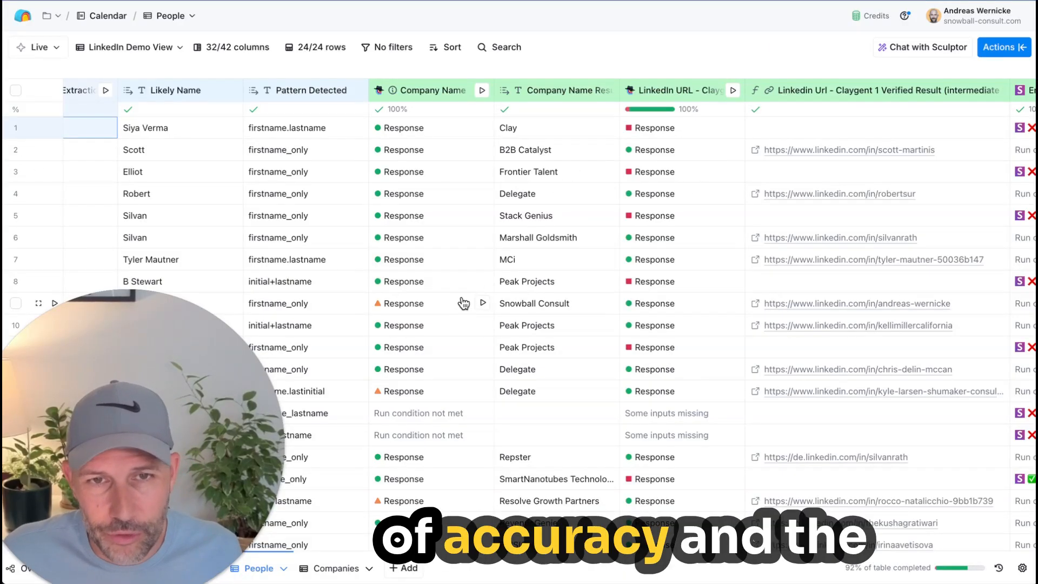
Step: Inspect row 2's Company Name response details, expand the Steps Taken entry, and close the details
click(439, 150)
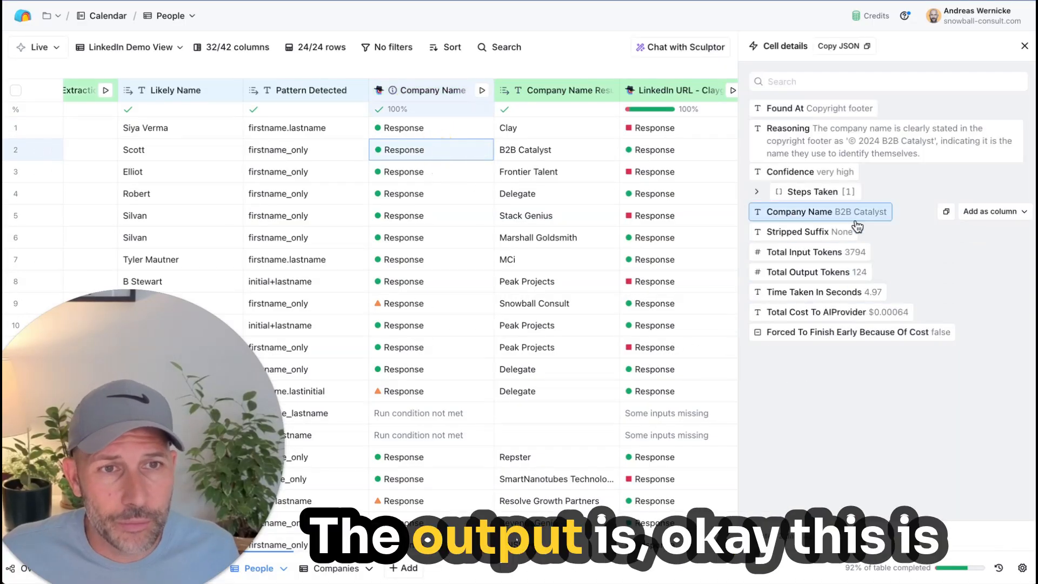
click(844, 191)
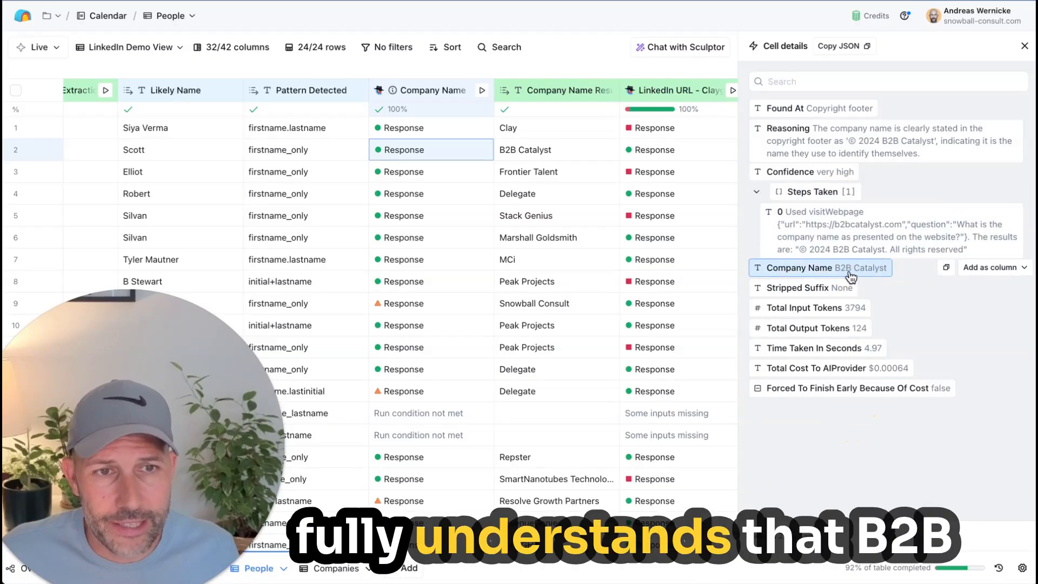
click(1023, 46)
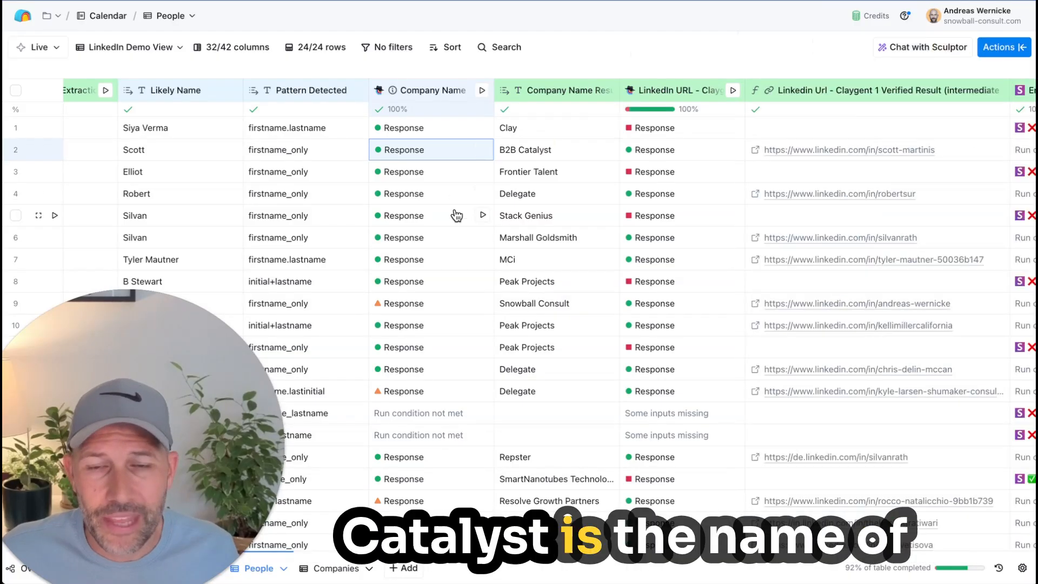
Step: Compare the company name results in rows 4 and 1 with the Likely Name value in row 2
click(526, 196)
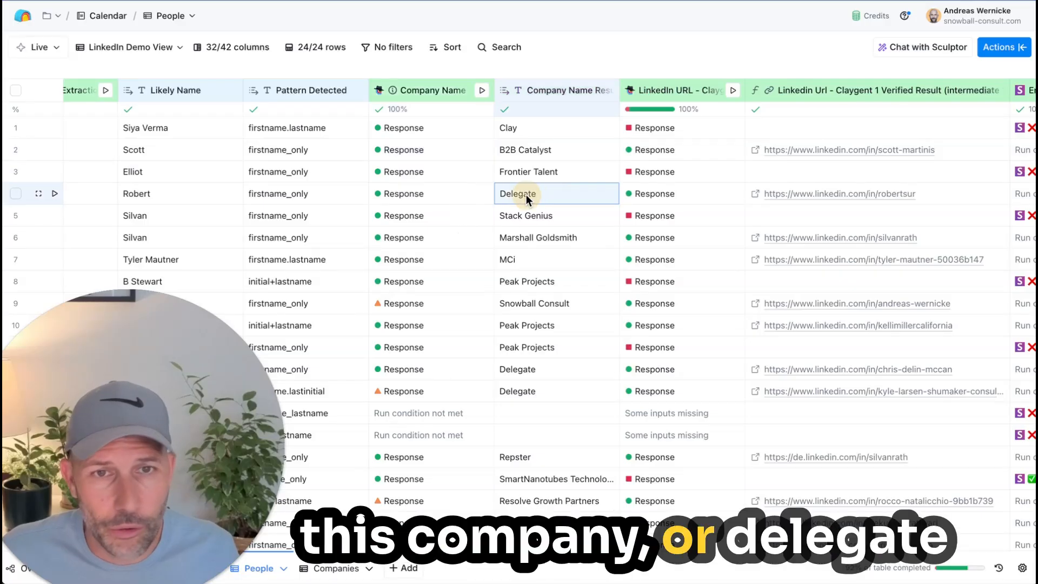
click(528, 125)
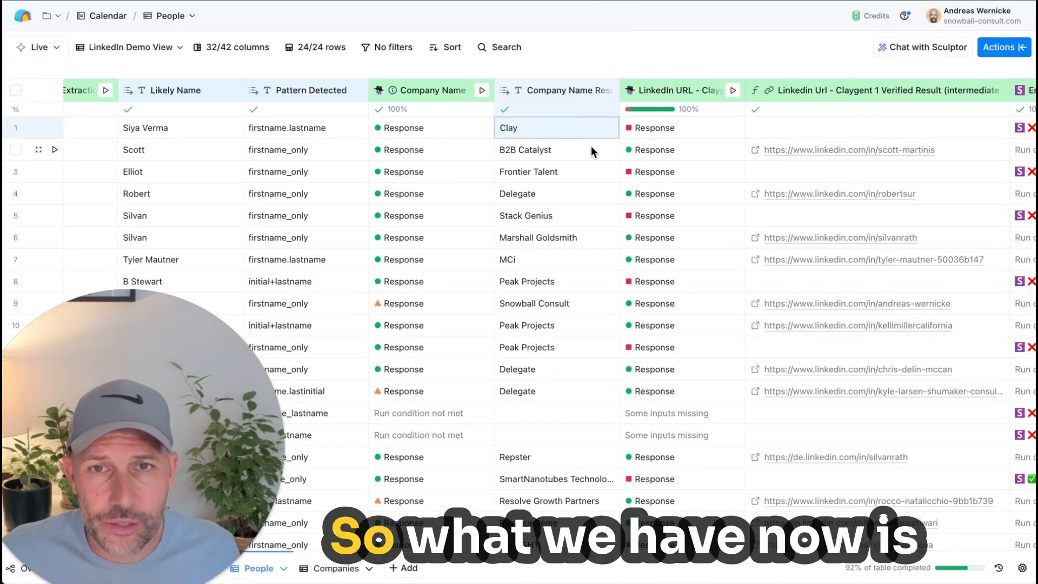
scroll(316, 165, left, 1)
click(201, 158)
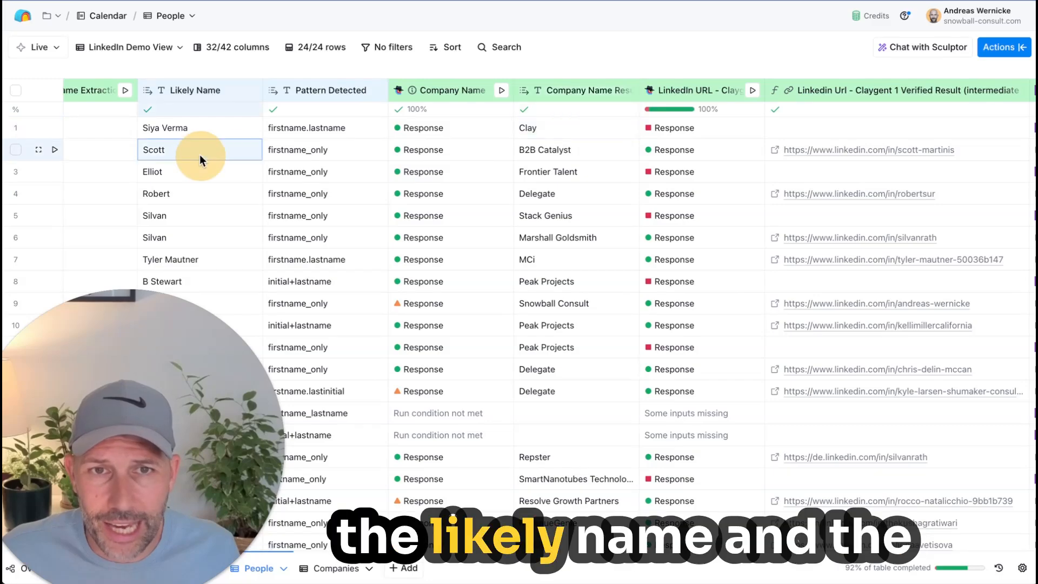
click(535, 129)
scroll(540, 127, right, 4)
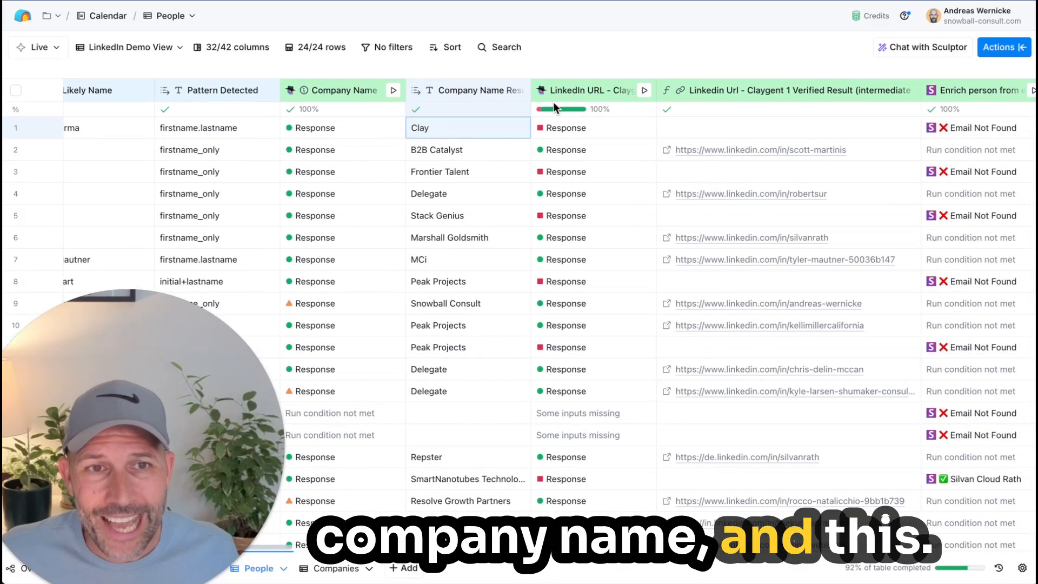
Step: Open the LinkedIn URL - Claygent 1 column's configuration and review its model and the task steps in its prompt
scroll(553, 102, left, 1)
click(563, 90)
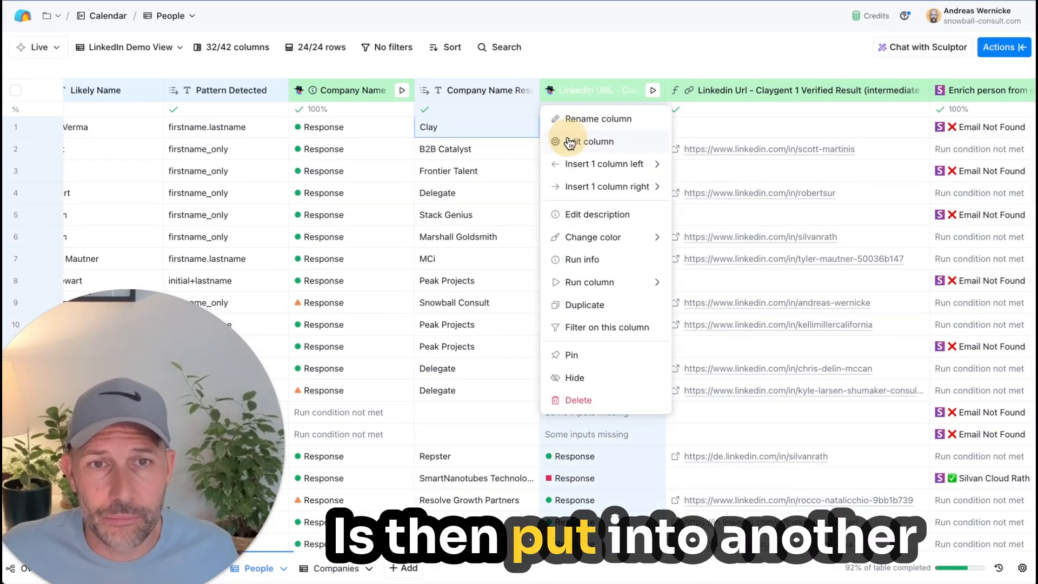
click(569, 142)
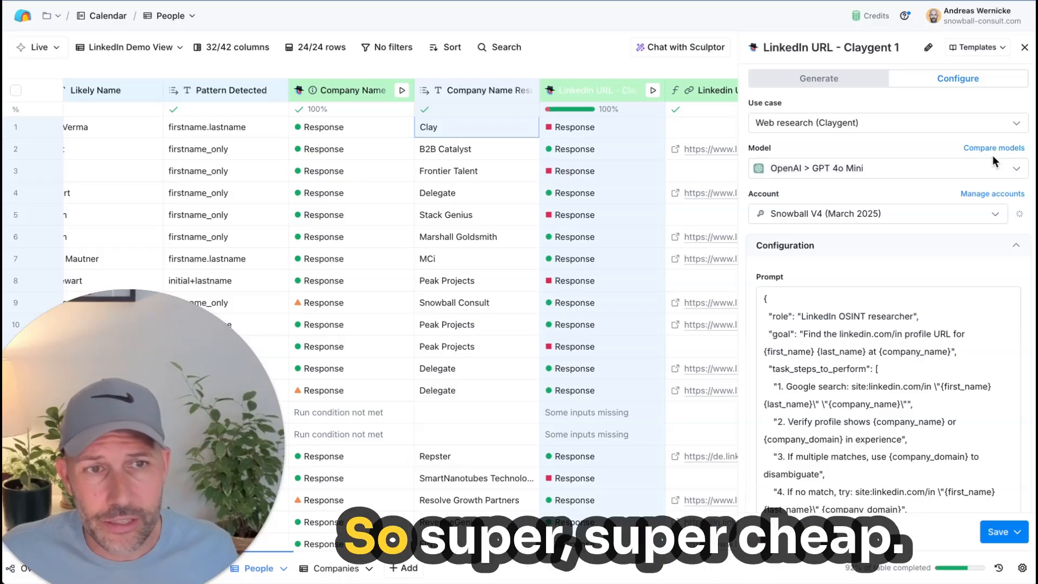
scroll(899, 351, down, 3)
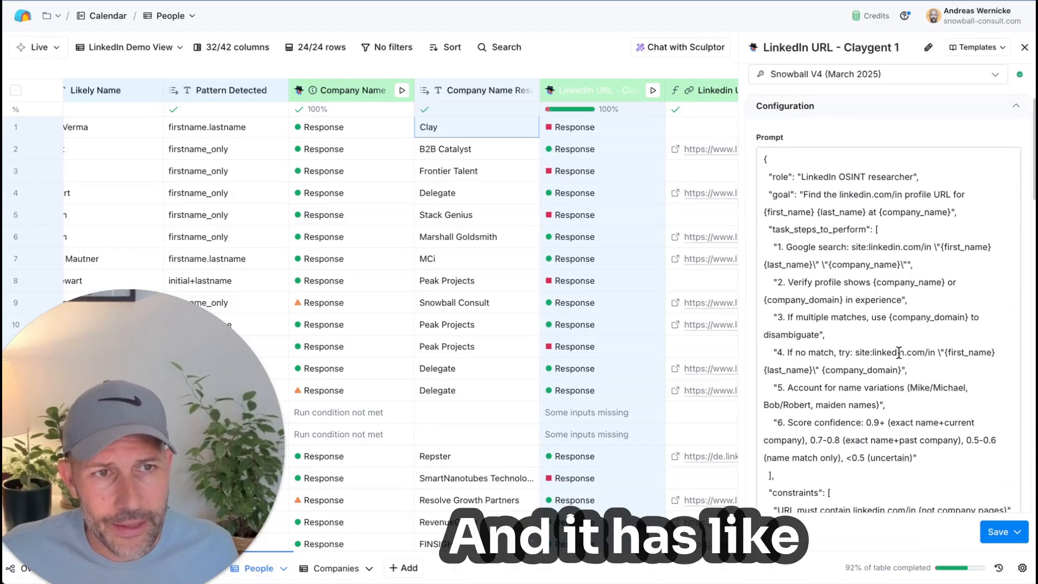
scroll(864, 229, down, 1)
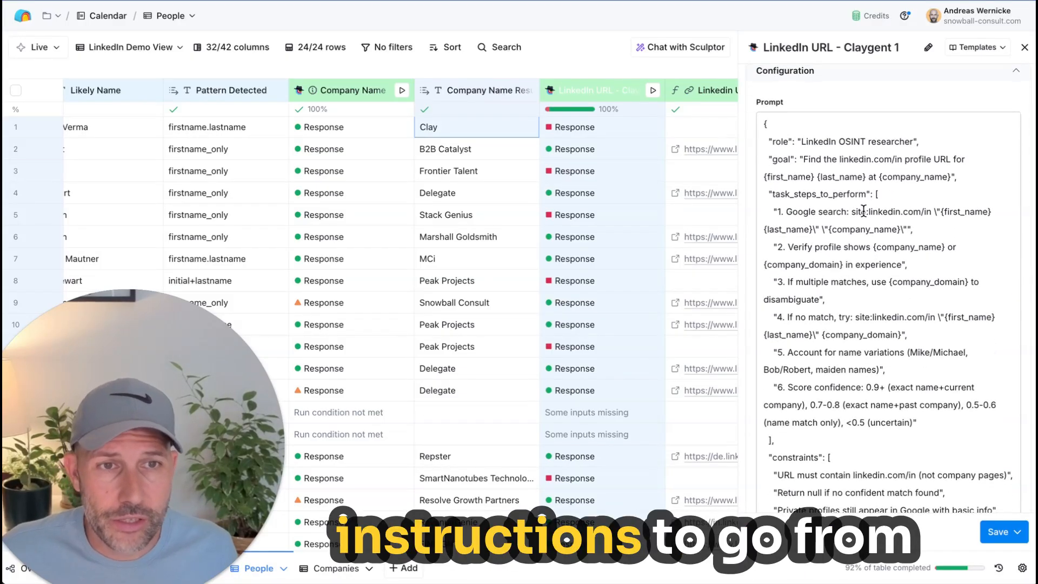
Step: Check the prompt's constraints and the columns mapped to first name, last name, company name and company domain, and close the configuration
scroll(863, 211, down, 9)
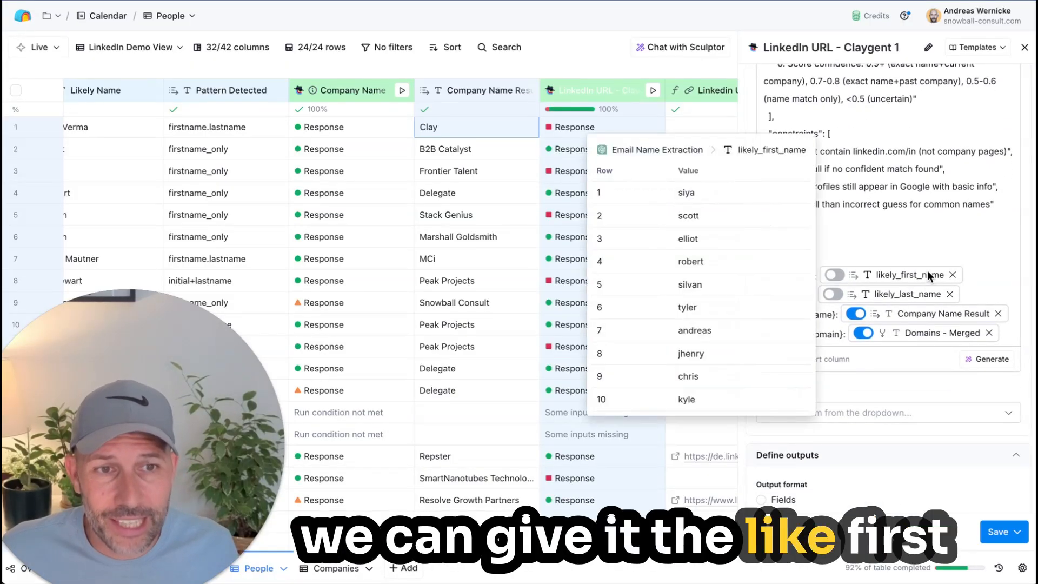
mouse_move(917, 295)
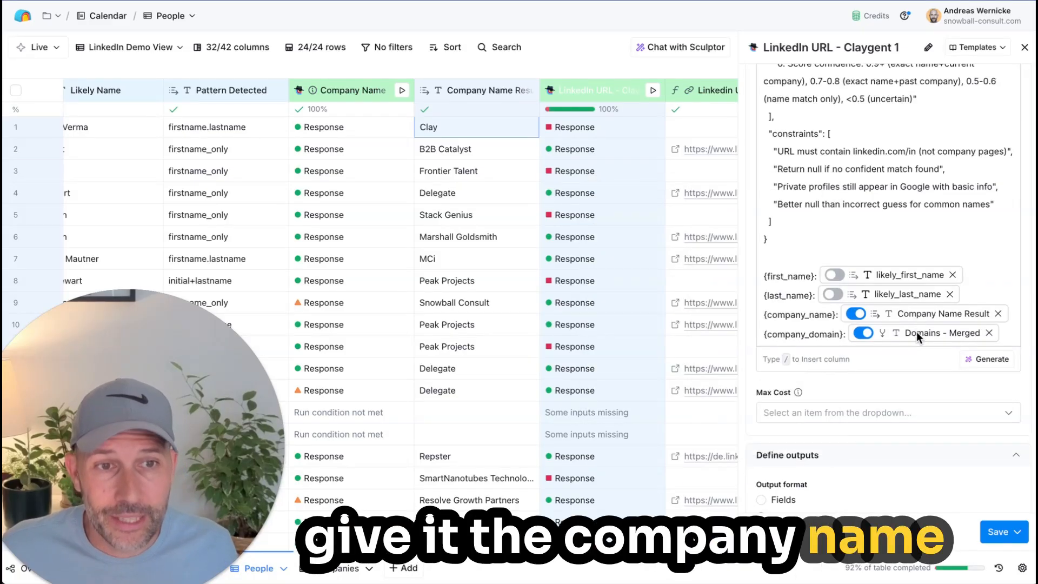
click(939, 245)
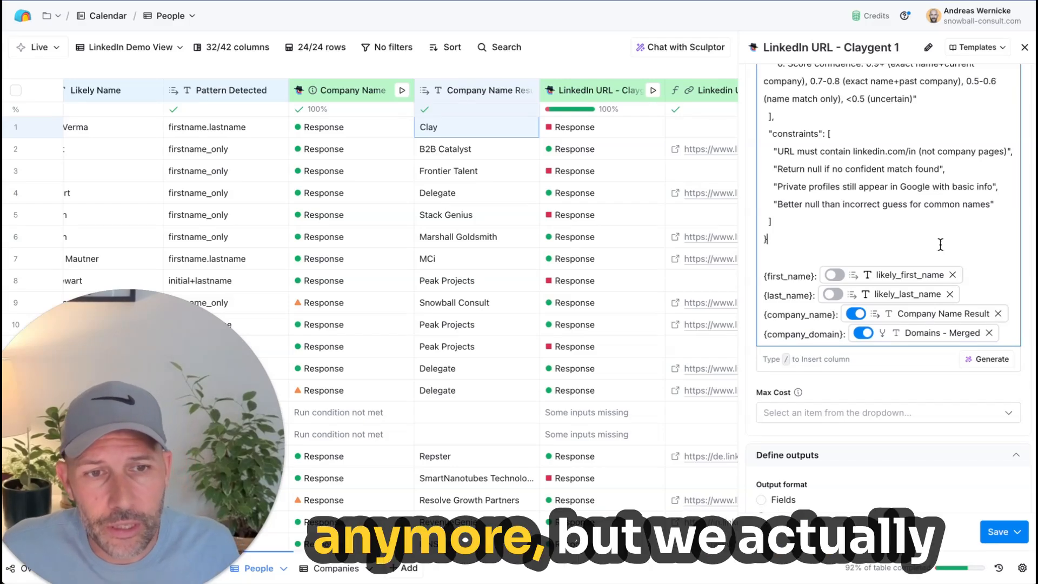
scroll(941, 244, down, 1)
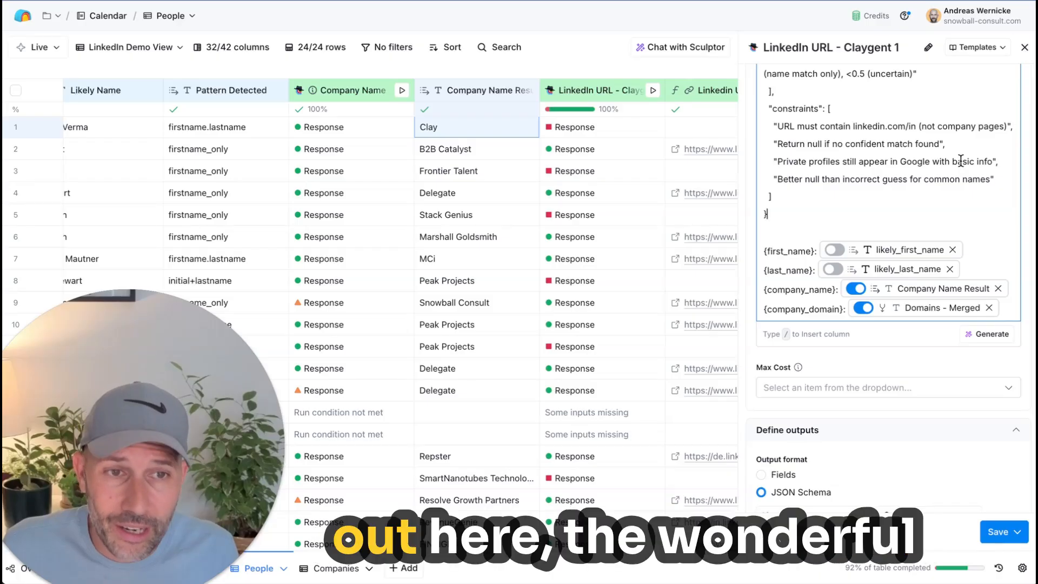
mouse_move(880, 252)
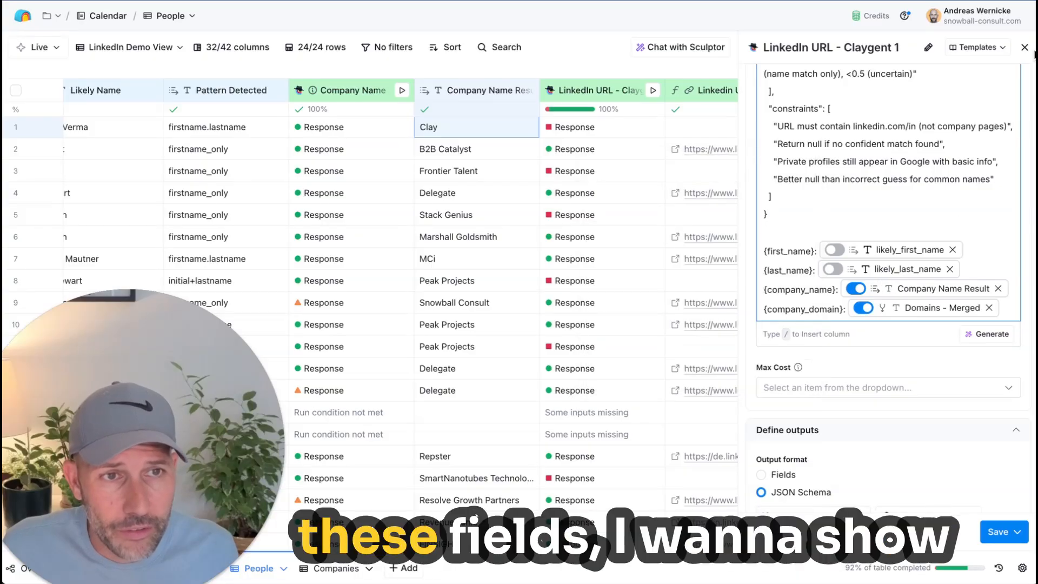
click(1024, 47)
Step: Open the Email Name Extraction column's configuration and examine the JSON Schema in its output definition
scroll(566, 147, left, 10)
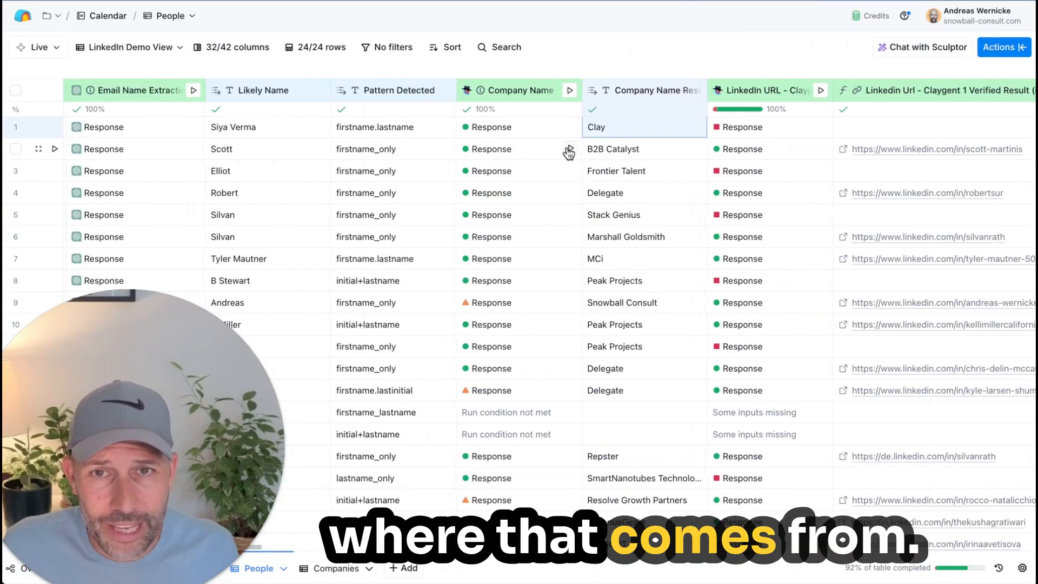
click(419, 93)
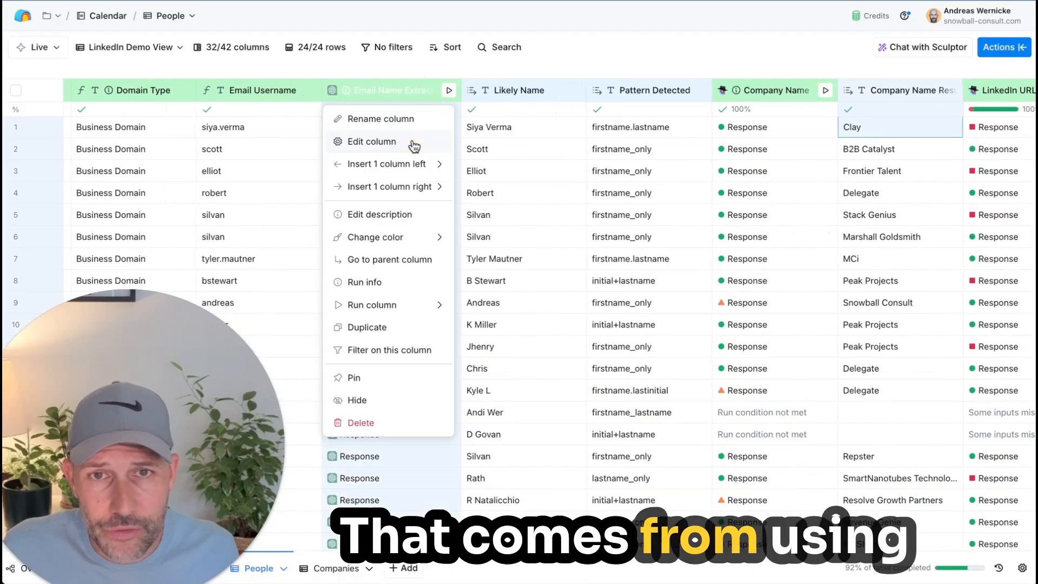
click(414, 145)
scroll(819, 404, down, 15)
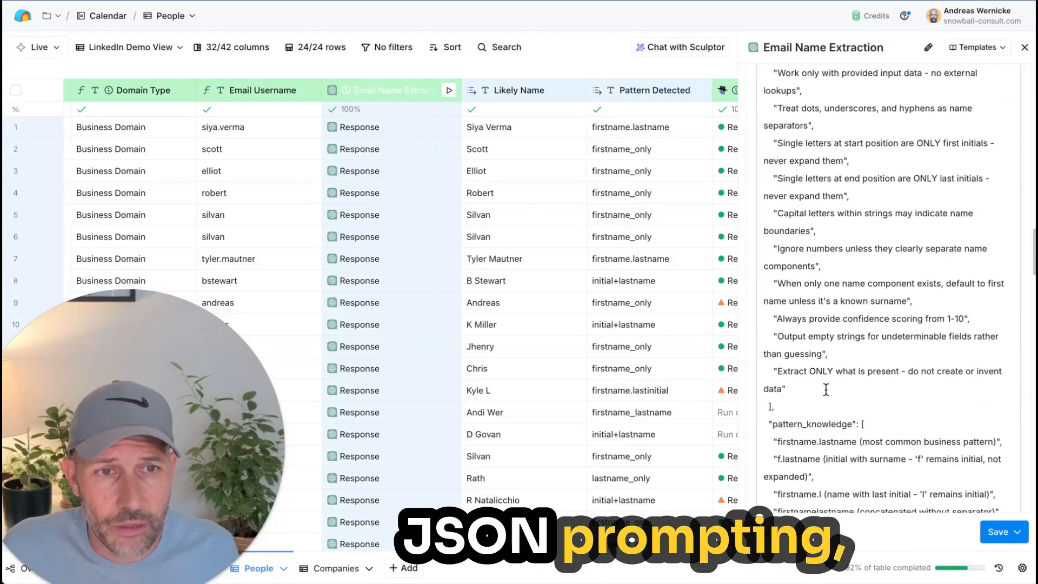
scroll(831, 389, up, 5)
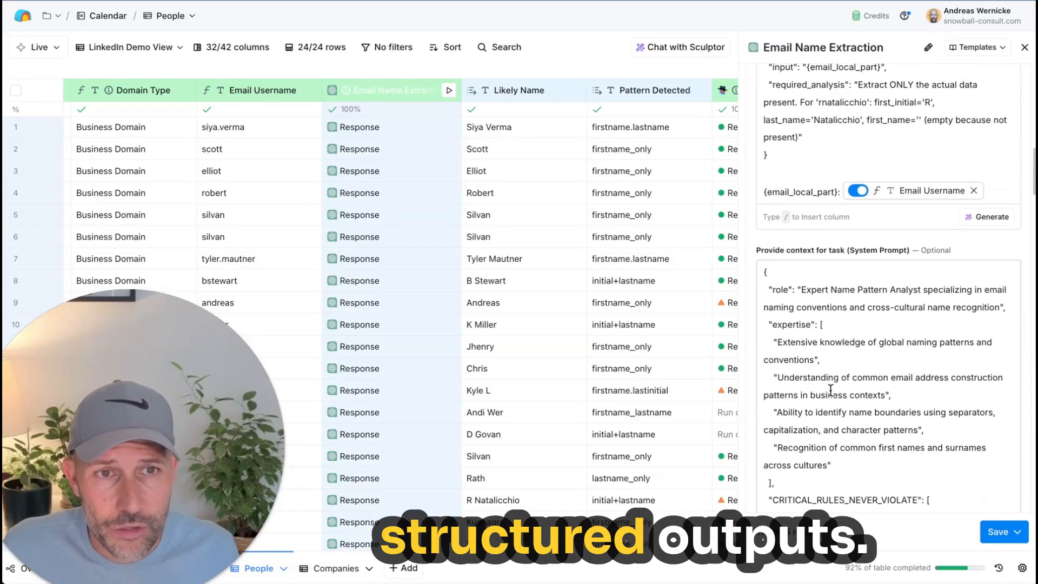
scroll(829, 387, down, 10)
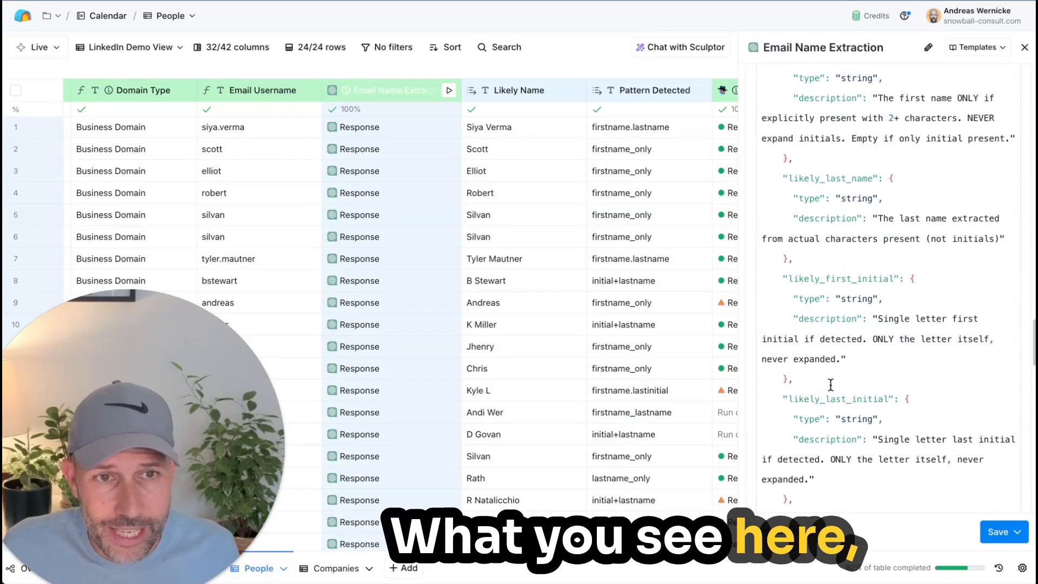
click(798, 215)
scroll(795, 200, up, 2)
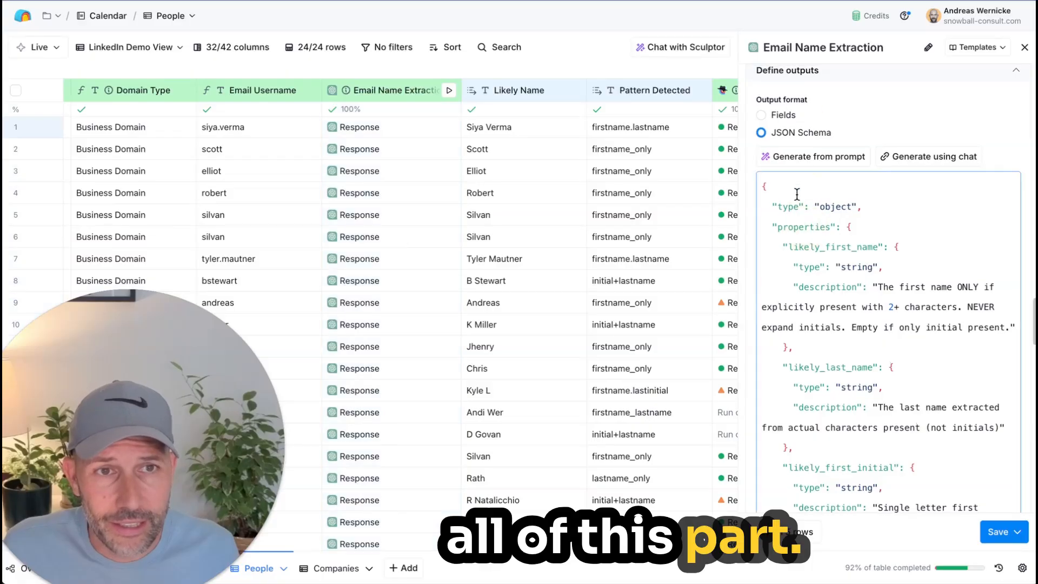
Step: Review the Email Name Extraction column's model, its prompt with the Email Username input, and the start of its system prompt
scroll(819, 169, up, 15)
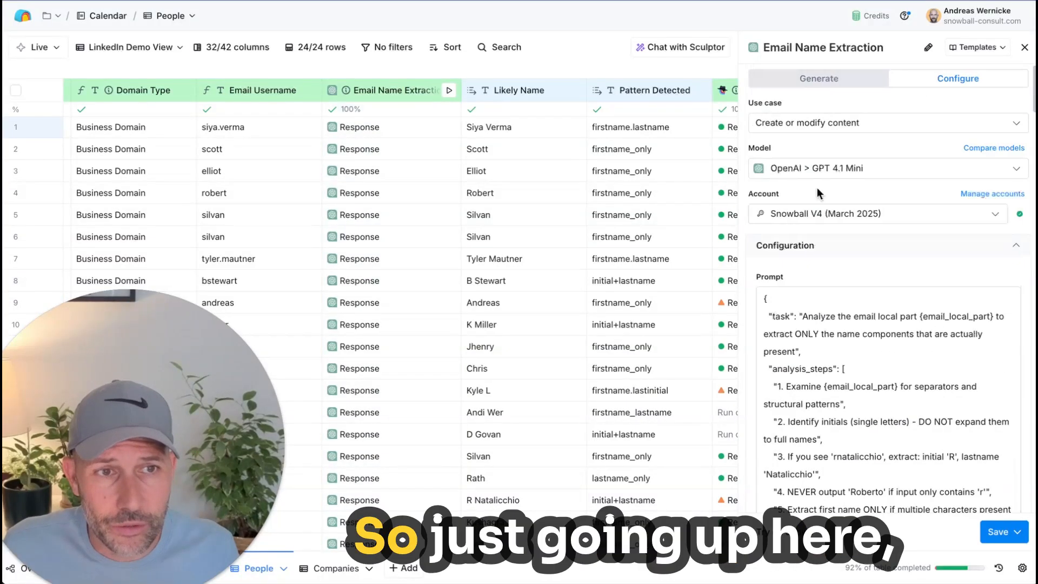
scroll(801, 260, down, 12)
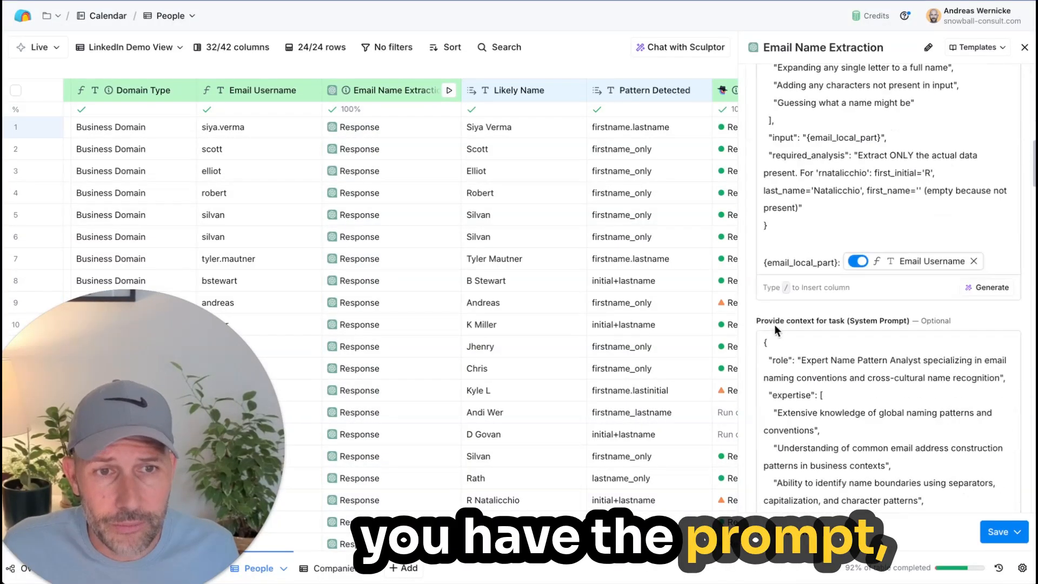
scroll(774, 324, down, 8)
scroll(775, 319, up, 3)
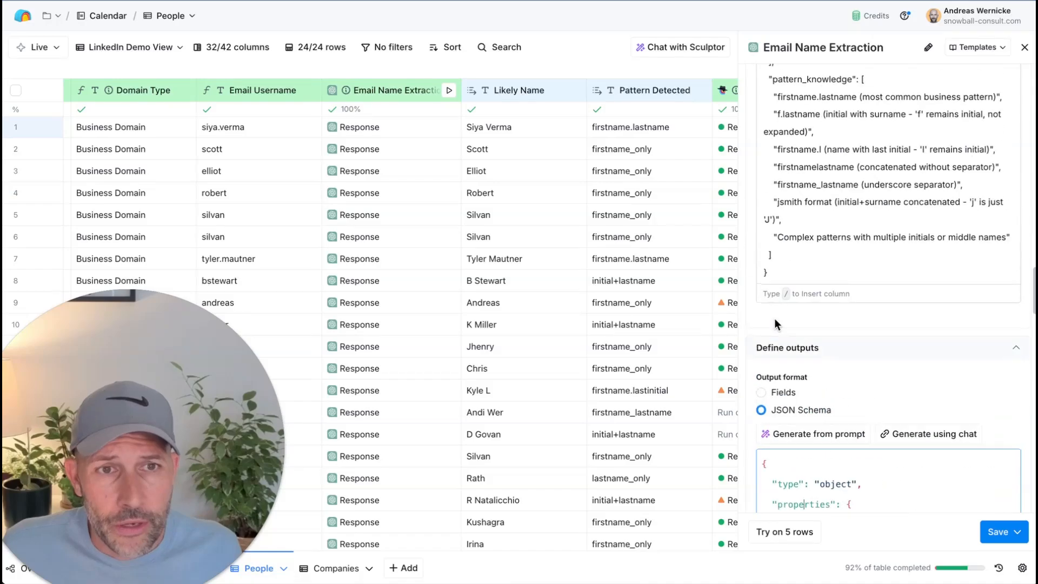
scroll(775, 322, up, 15)
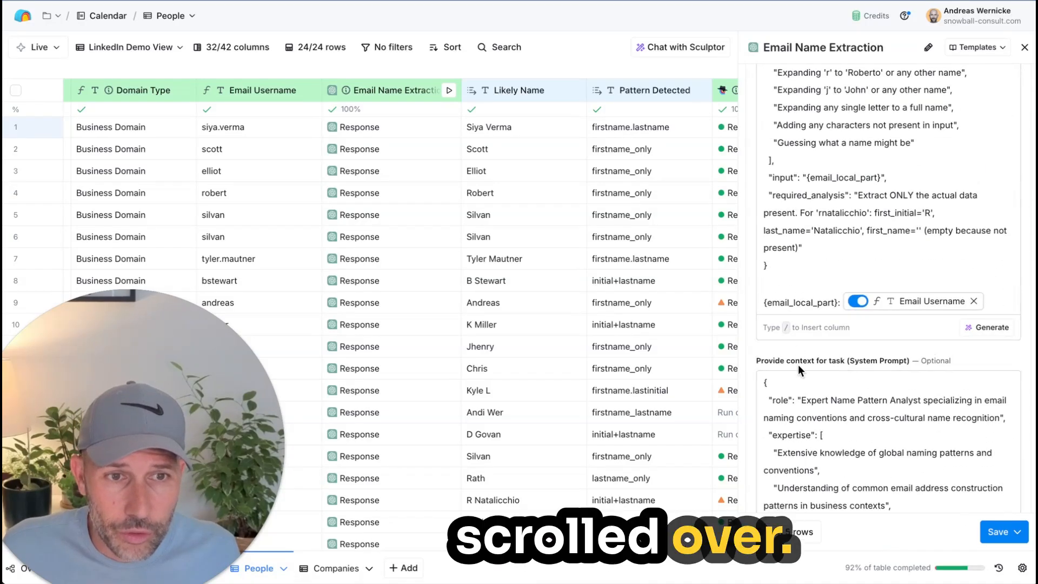
Step: Examine the system prompt's behavioral rules and the JSON Schema output definition, and close the Email Name Extraction configuration
scroll(898, 365, down, 15)
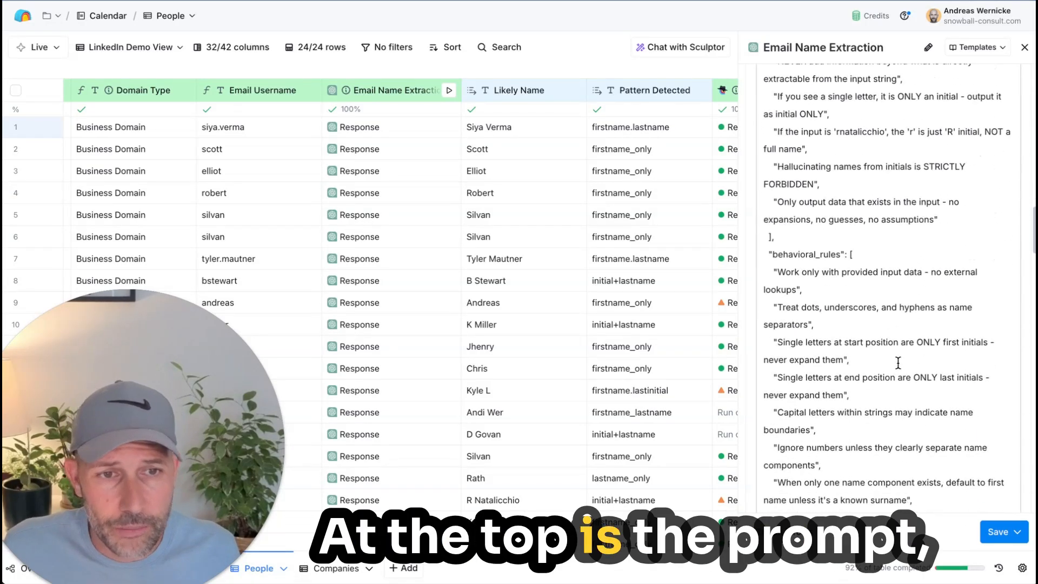
scroll(898, 363, down, 1)
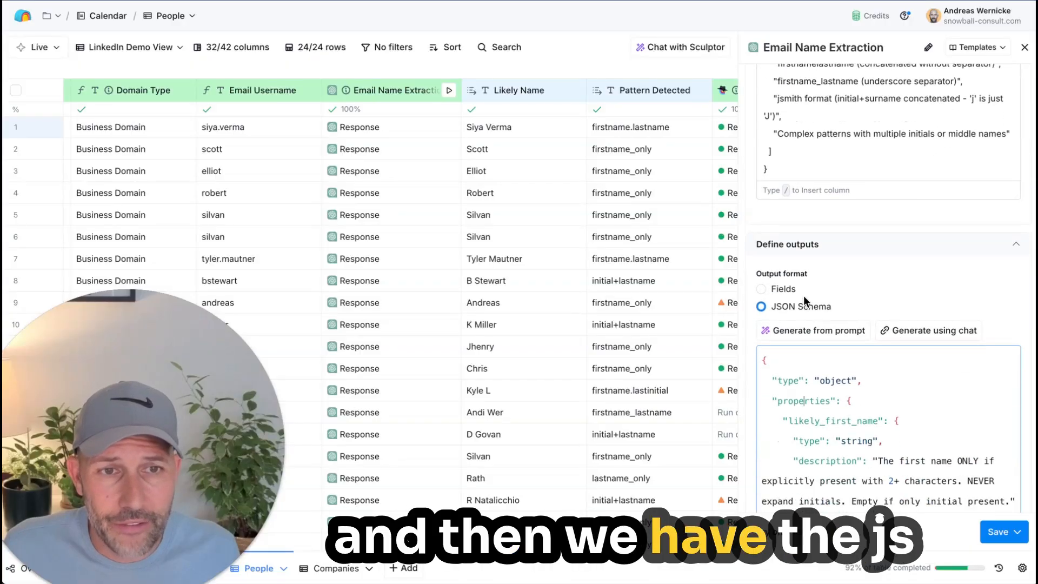
scroll(813, 300, down, 5)
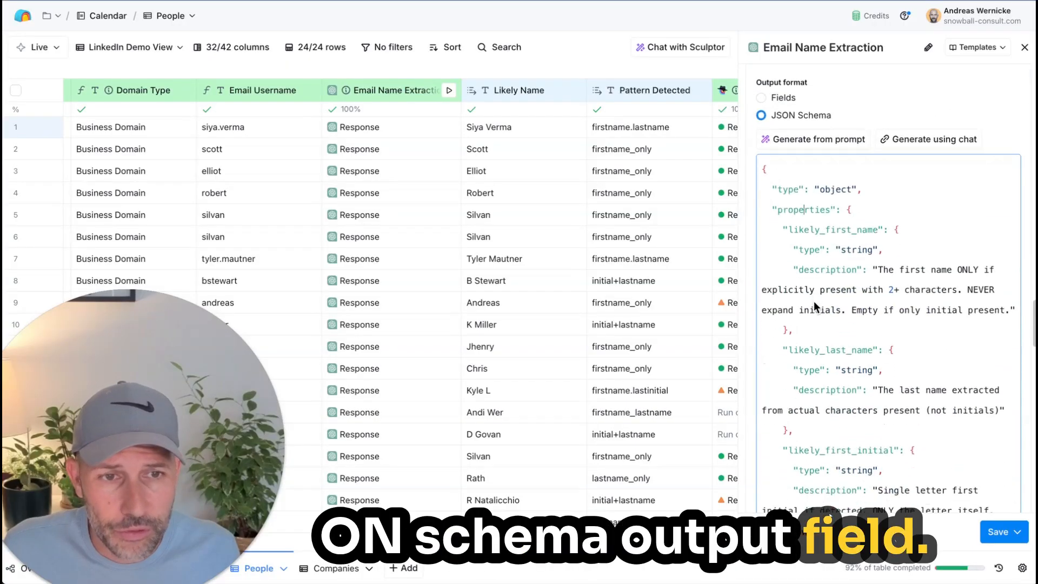
scroll(813, 300, down, 2)
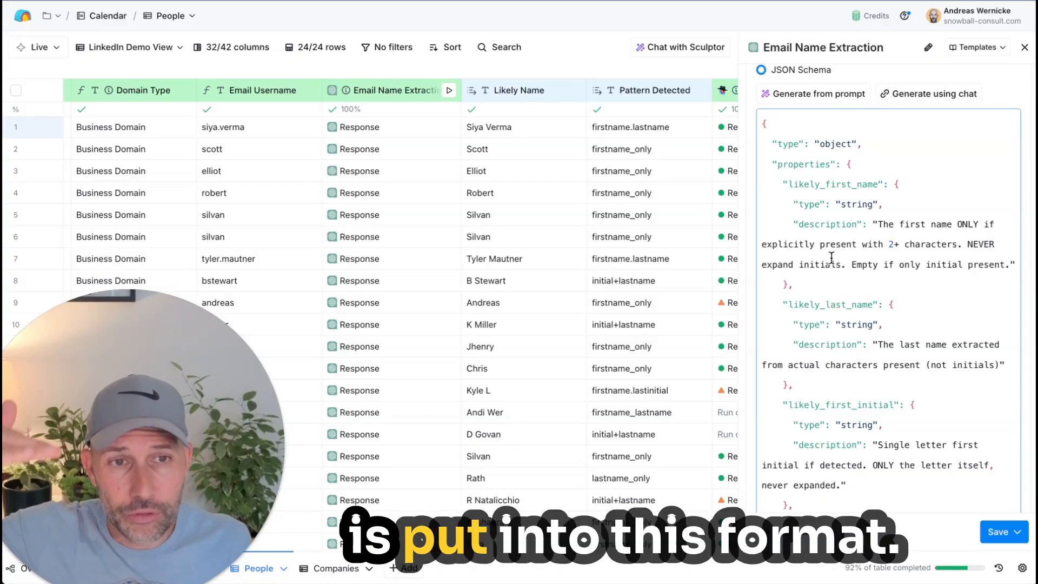
scroll(833, 262, down, 1)
click(1025, 48)
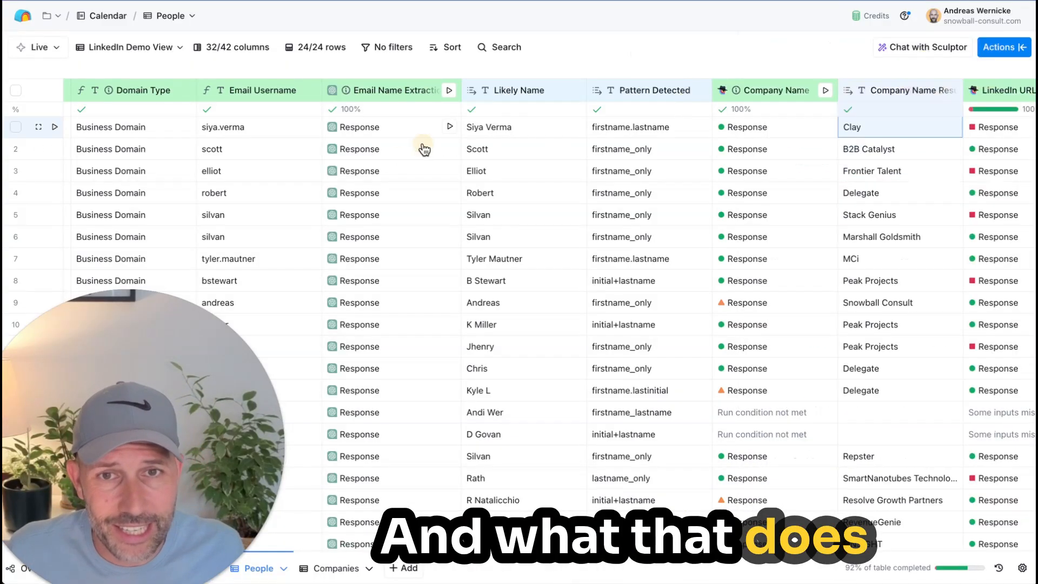
Step: Check the name fields in row 1's Email Name Extraction response and the LinkedIn URL - Claygent 1 column's configuration
click(394, 135)
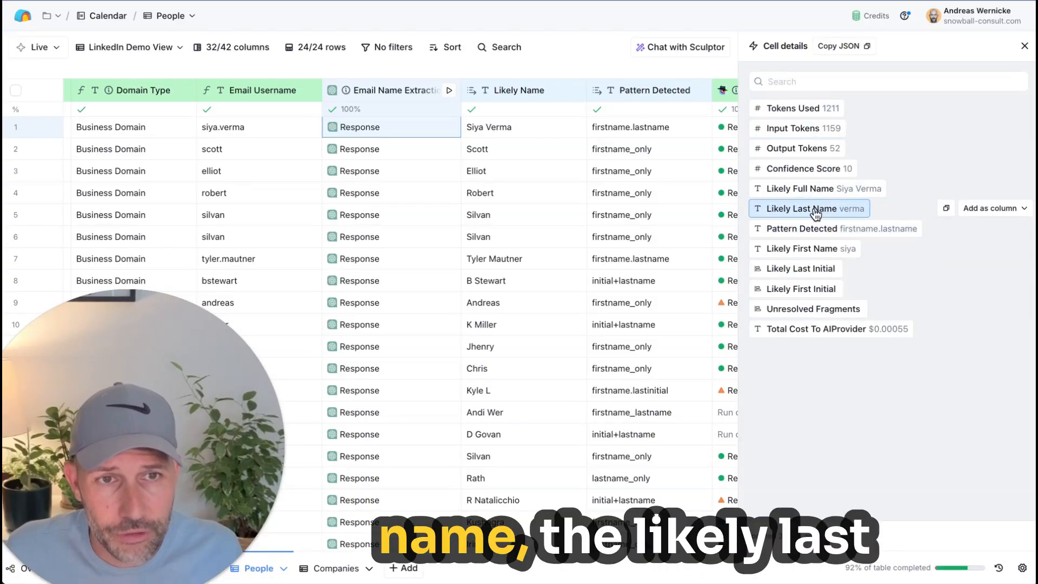
click(1024, 47)
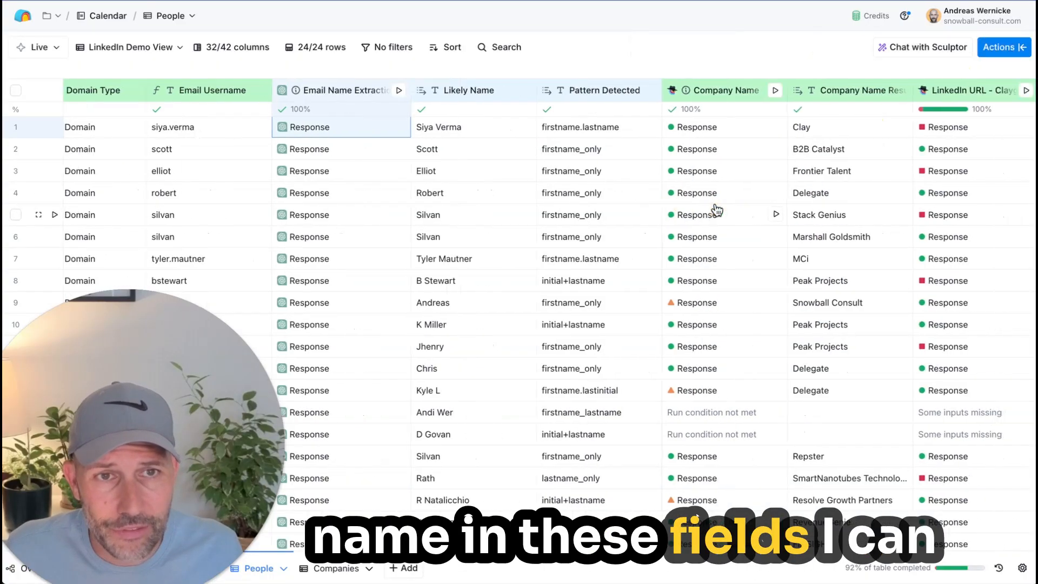
scroll(717, 202, right, 5)
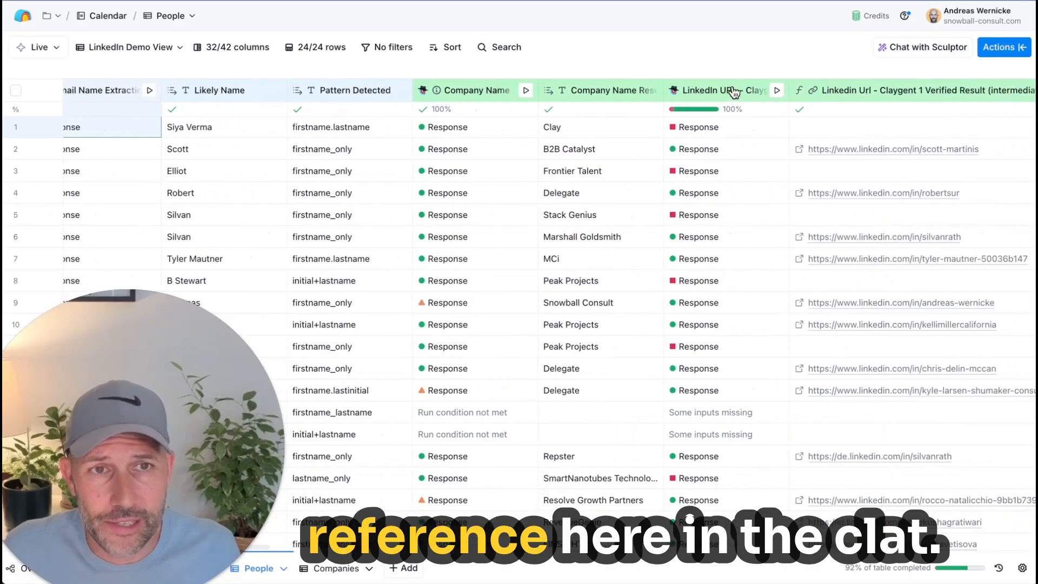
click(725, 90)
click(734, 145)
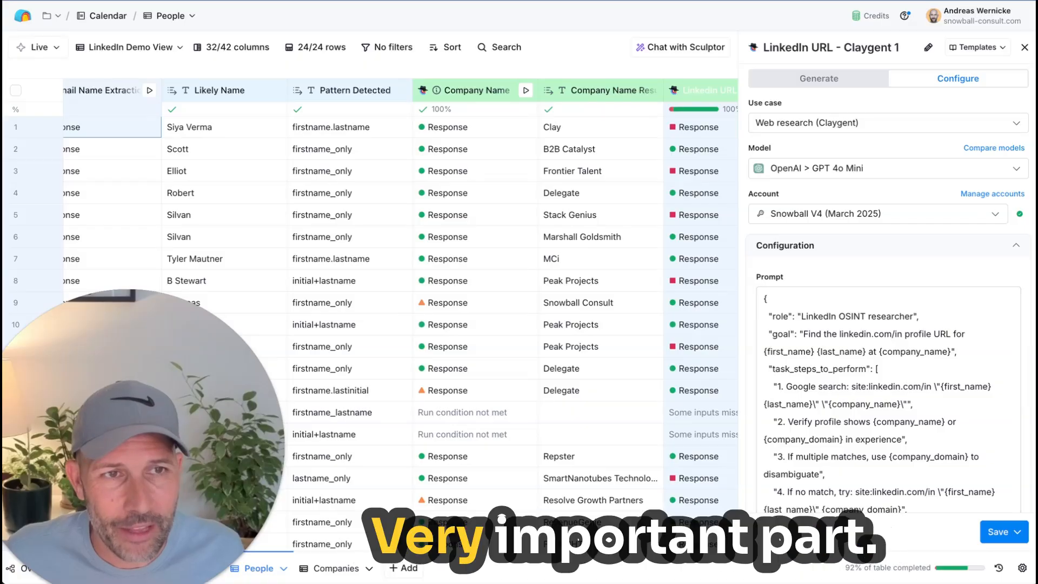
click(1024, 47)
Step: Look over the Claygent 1 verified LinkedIn results, open row 2's profile on LinkedIn, and close the profile
scroll(762, 236, right, 1)
scroll(761, 236, right, 3)
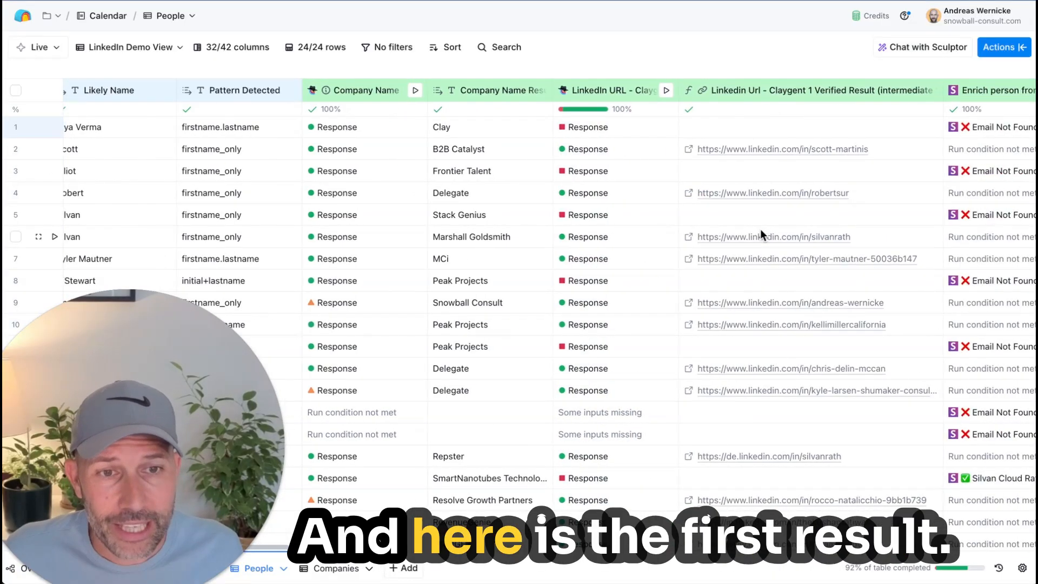
scroll(761, 236, down, 3)
scroll(761, 236, up, 3)
scroll(760, 230, left, 5)
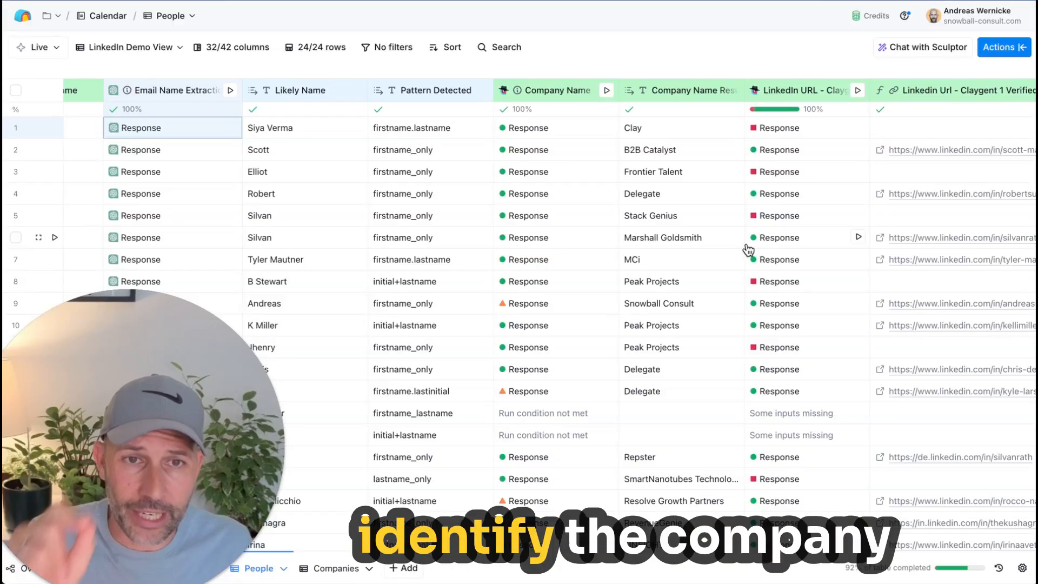
scroll(751, 249, right, 5)
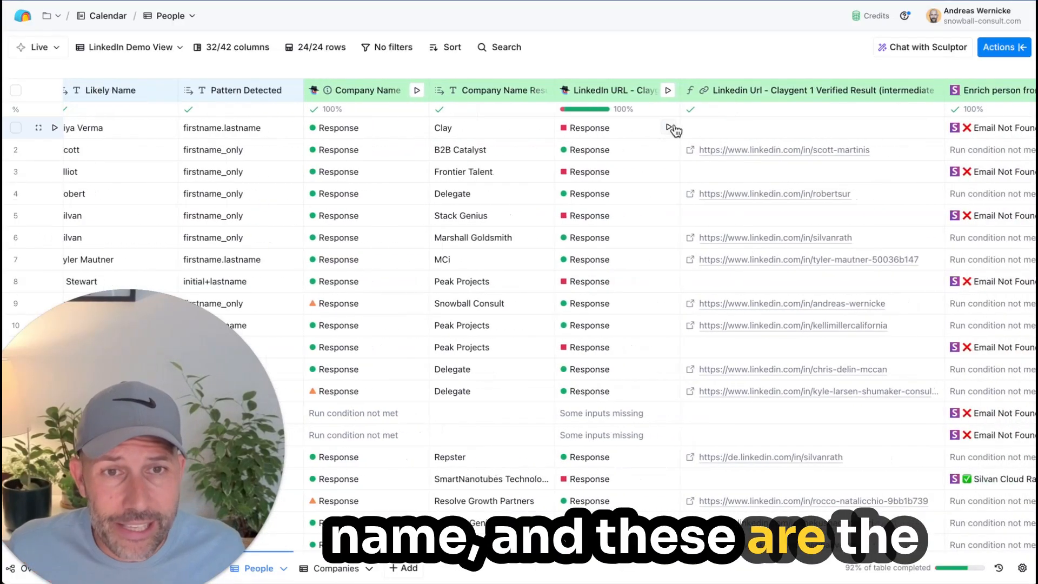
click(691, 155)
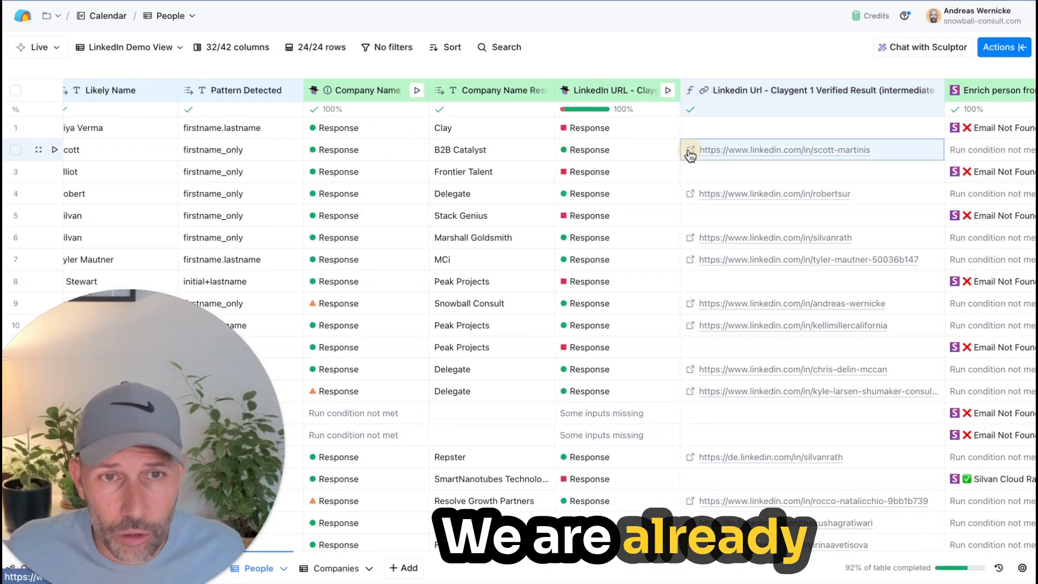
click(690, 152)
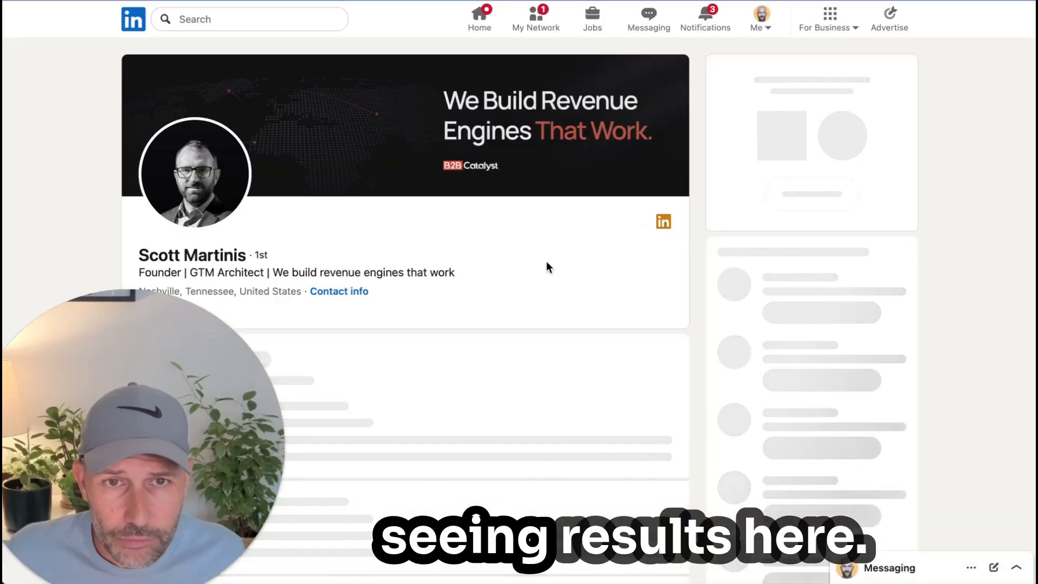
key(super+w)
Step: Open the verified LinkedIn profile found for the Blueprint Labs row, and close it again
scroll(664, 333, down, 3)
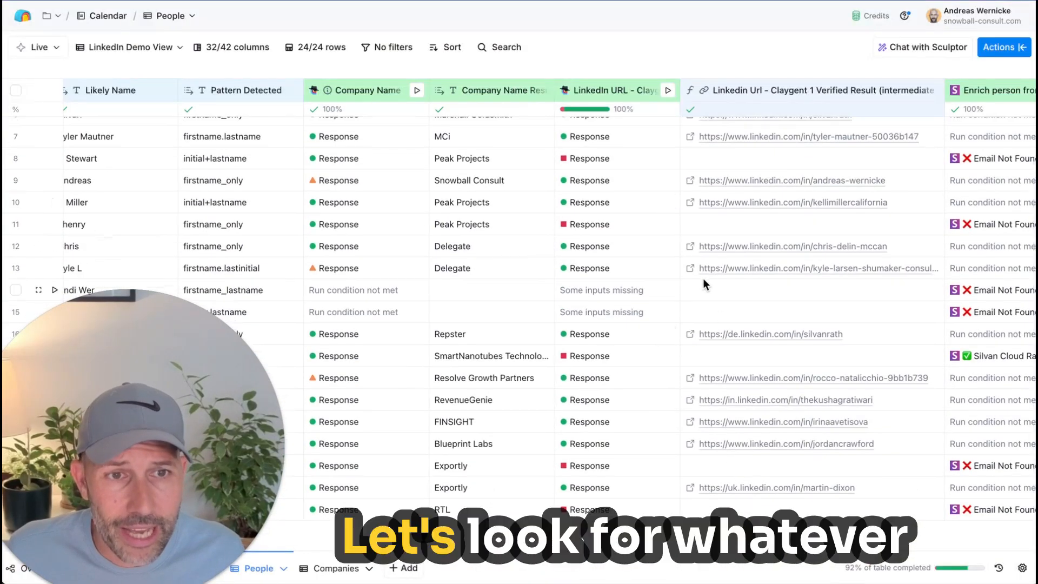
click(690, 444)
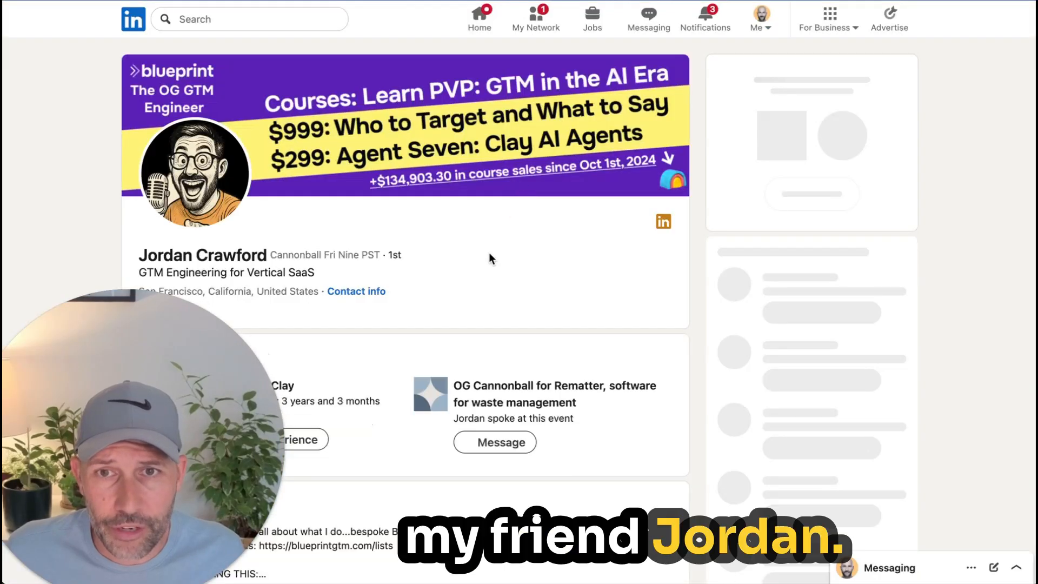
key(super+w)
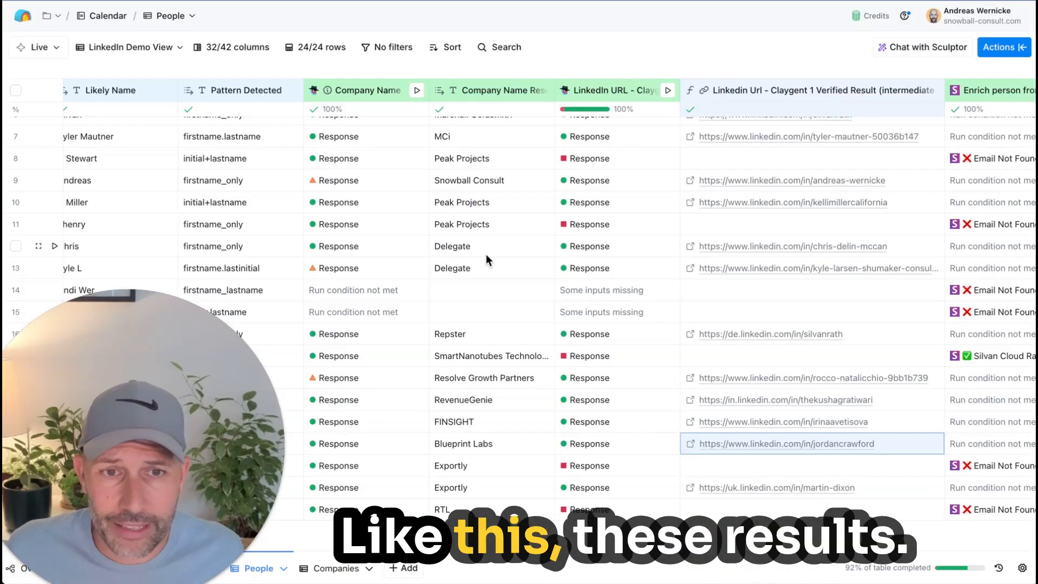
Step: Examine the reasoning, confidence and cost in the Blueprint Labs row's LinkedIn URL - Claygent 1 response, and close the details
click(627, 449)
mouse_move(895, 354)
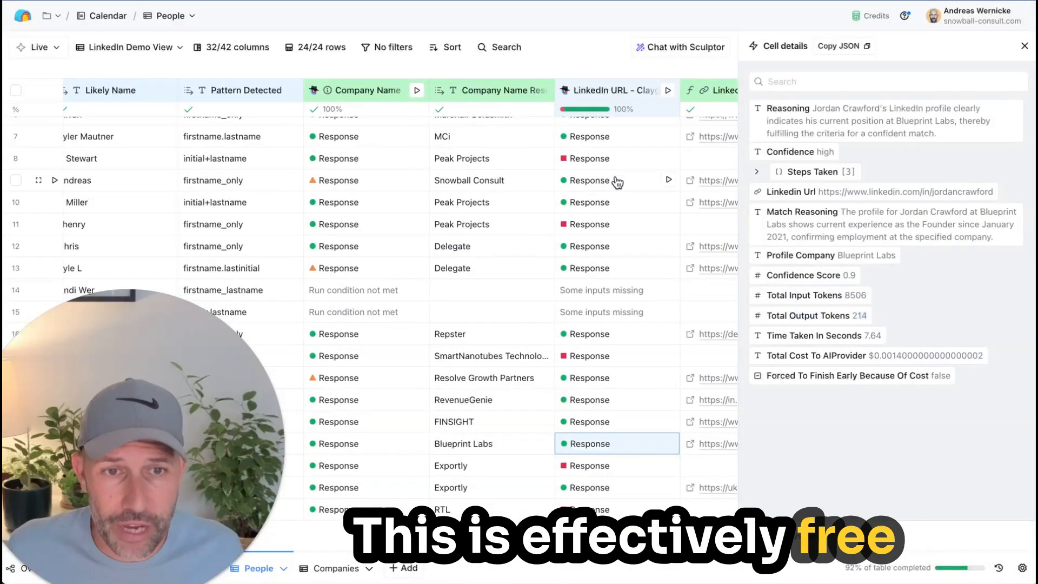
click(1024, 46)
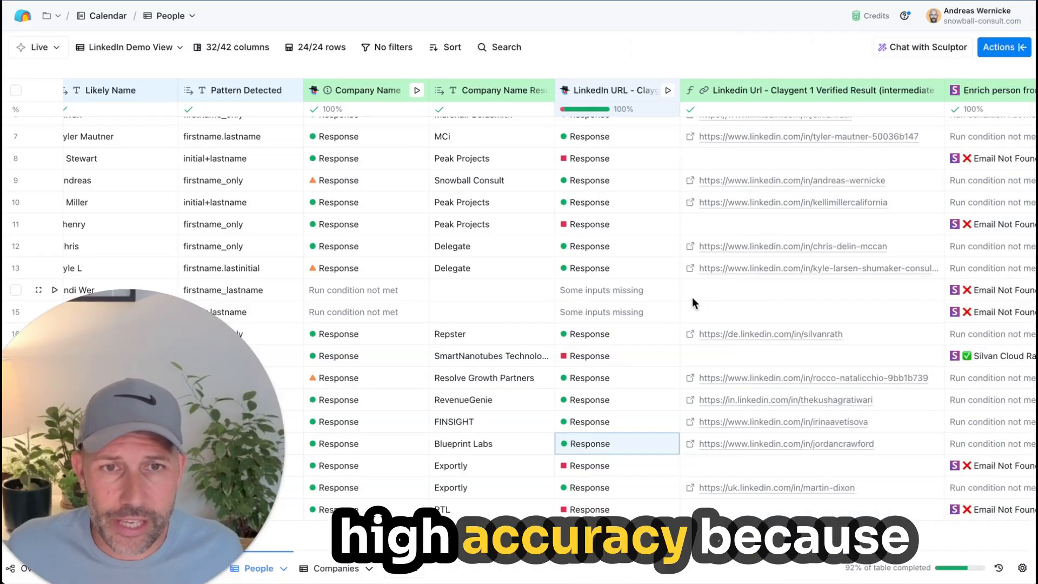
click(593, 448)
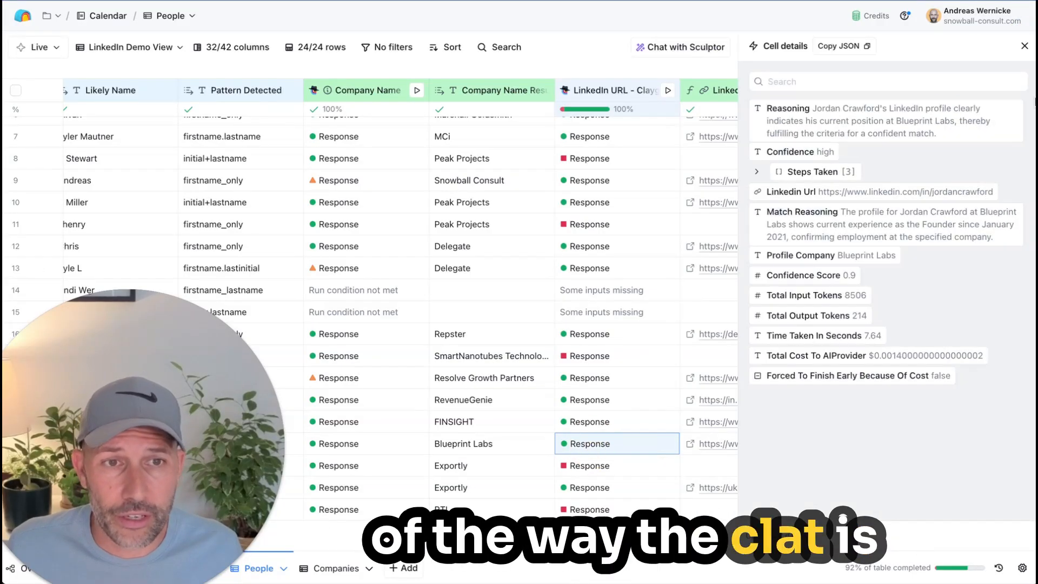
click(1024, 46)
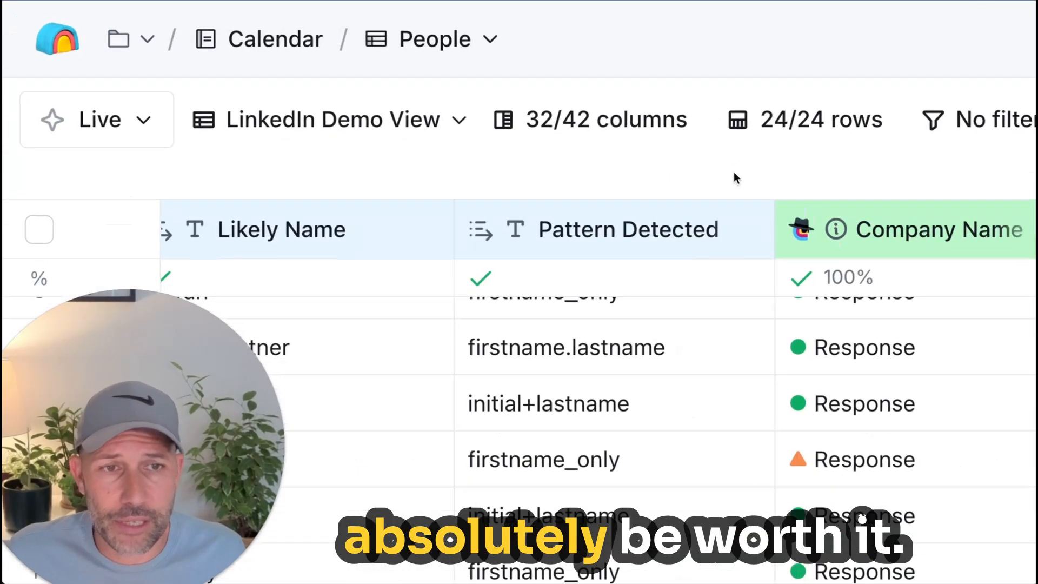
Step: Check the confidence and match reasoning in row 5's LinkedIn URL - Claygent 1 response, and close the details
scroll(716, 197, right, 1)
scroll(716, 196, up, 3)
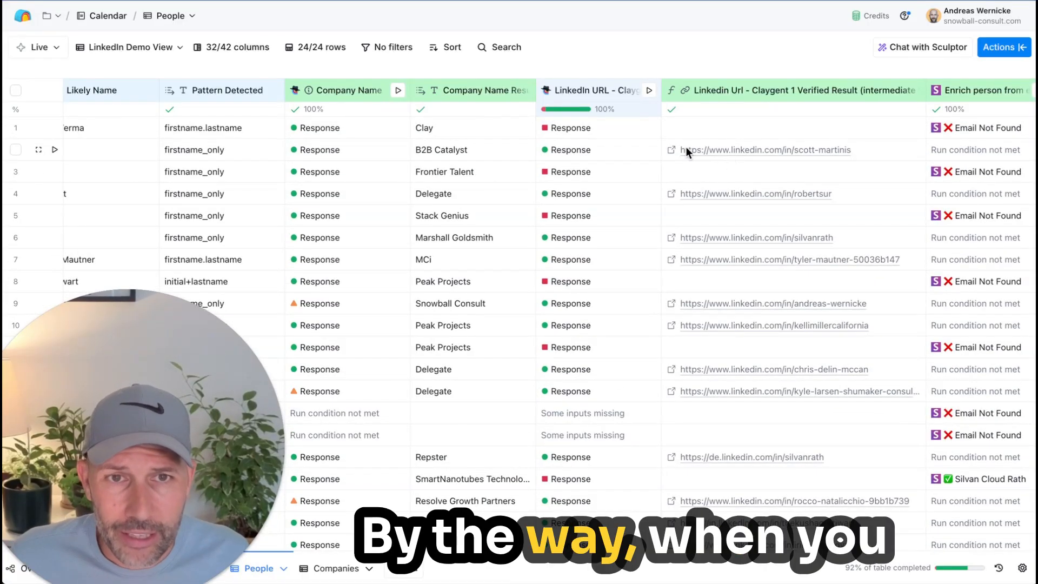
click(607, 224)
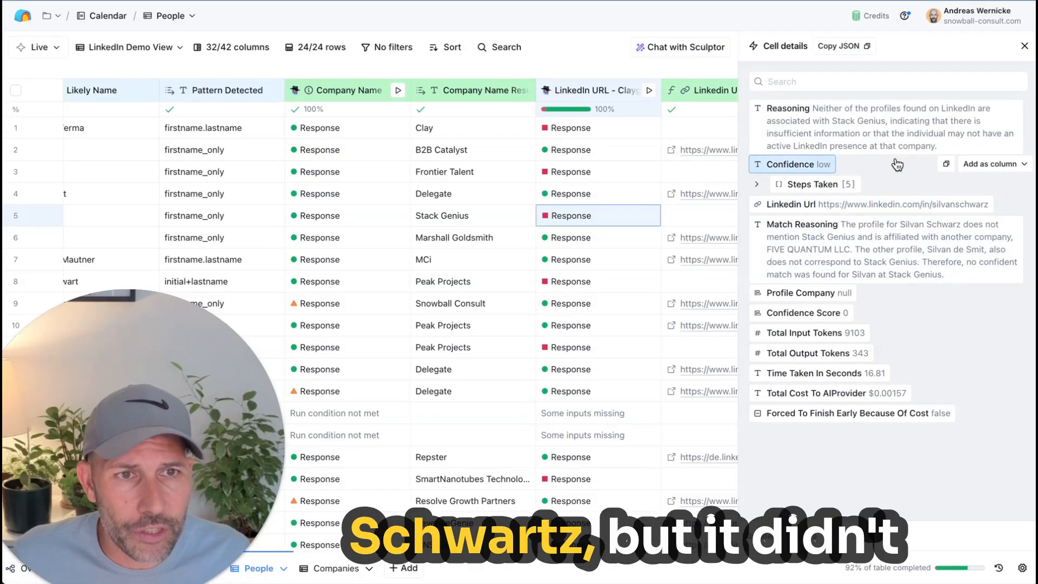
click(1024, 46)
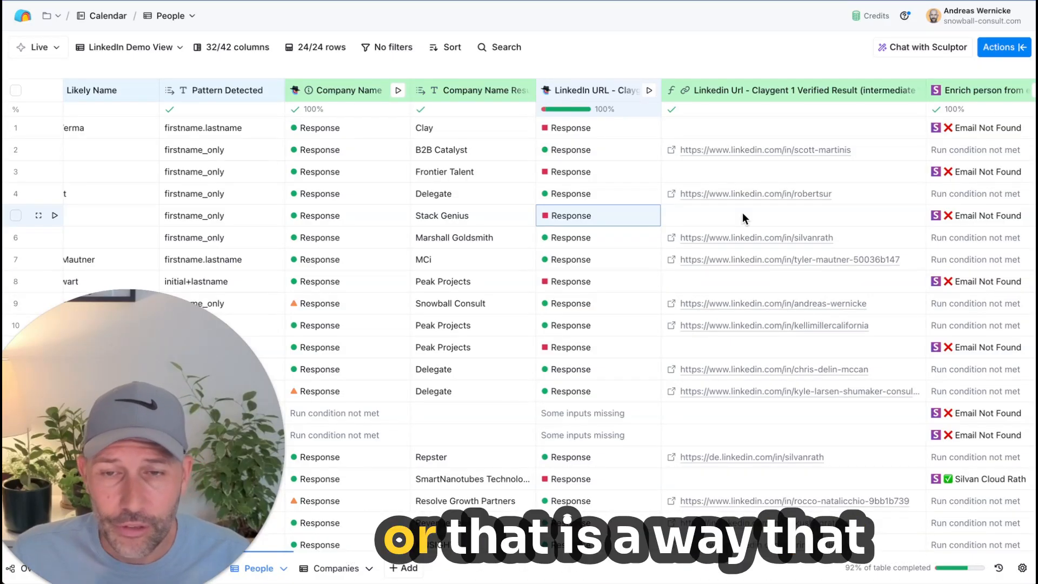
Step: Show the options for adding the Linkedin Url field of row 5's response as a column, and leave without creating one
click(602, 219)
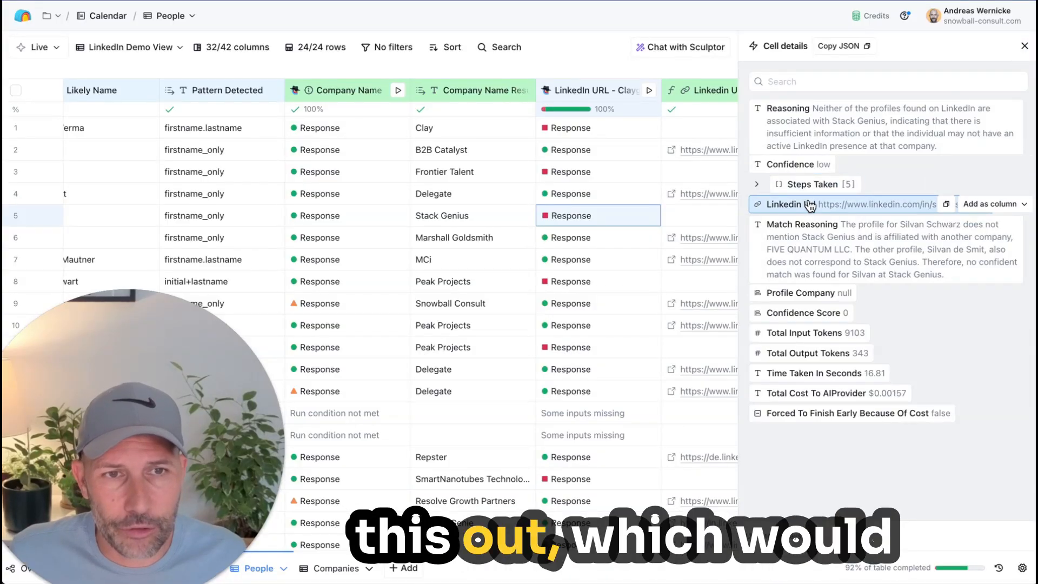
click(965, 204)
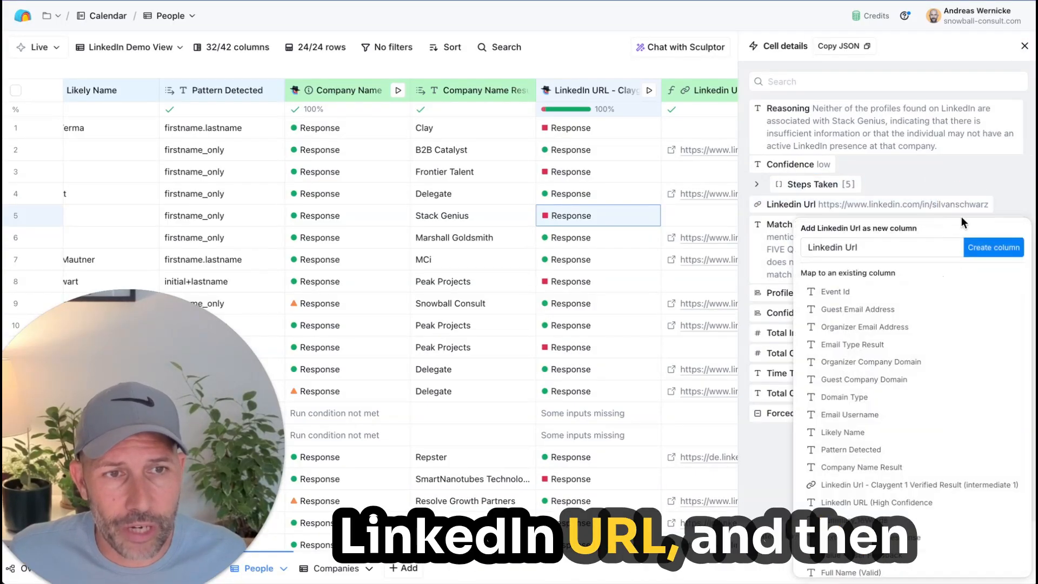
click(986, 248)
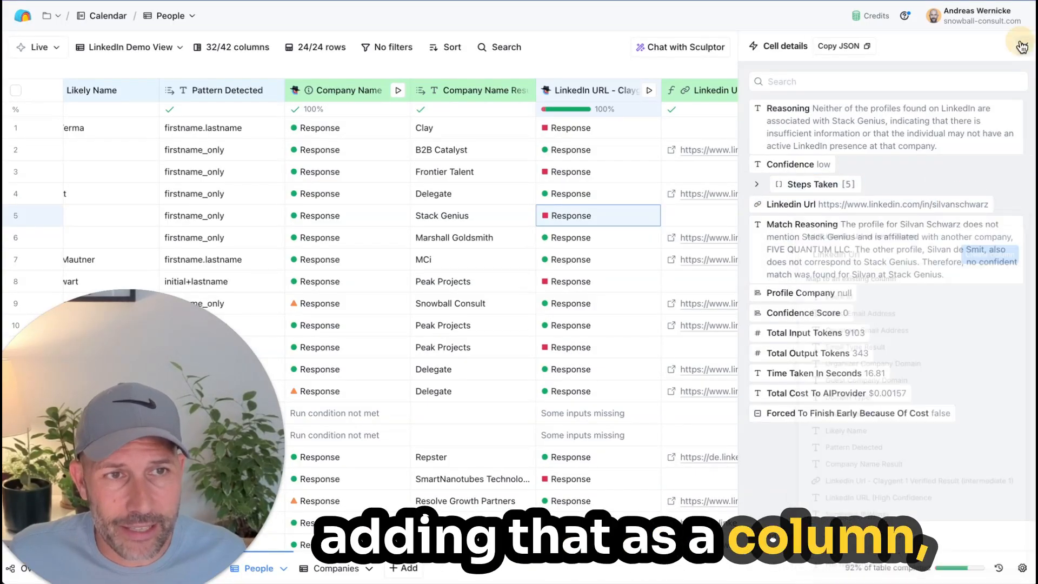
Step: Open the Claygent 1 Verified Result column's formula in the formula generator and review its confidence condition and linkedin_url output
click(745, 90)
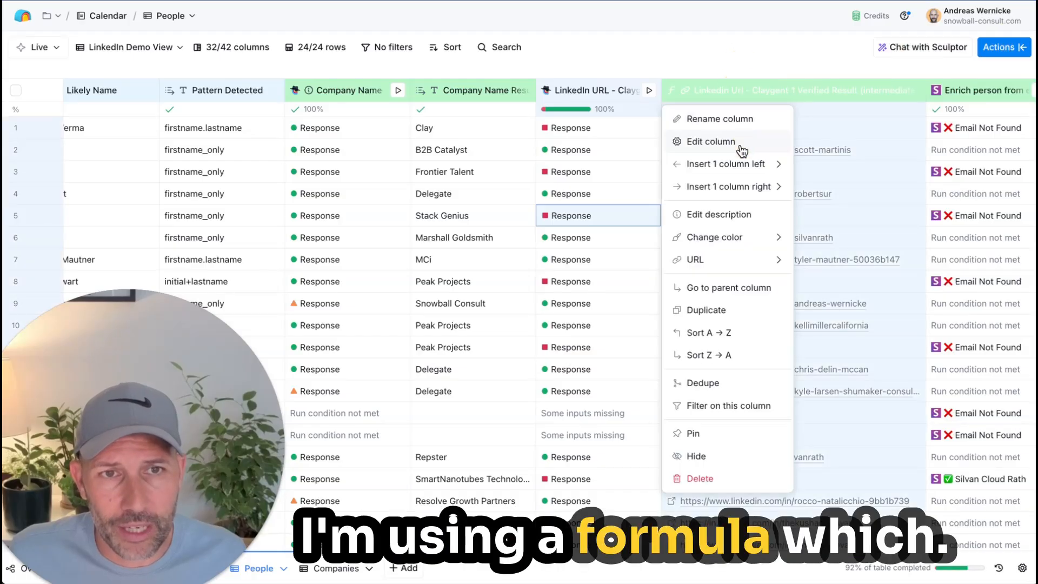
click(741, 143)
click(964, 250)
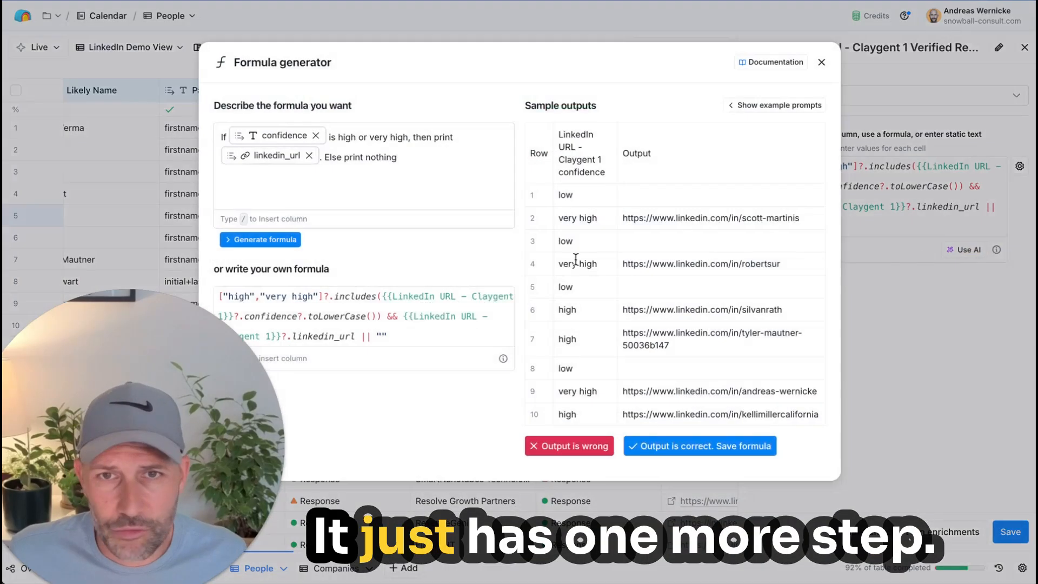
mouse_move(272, 135)
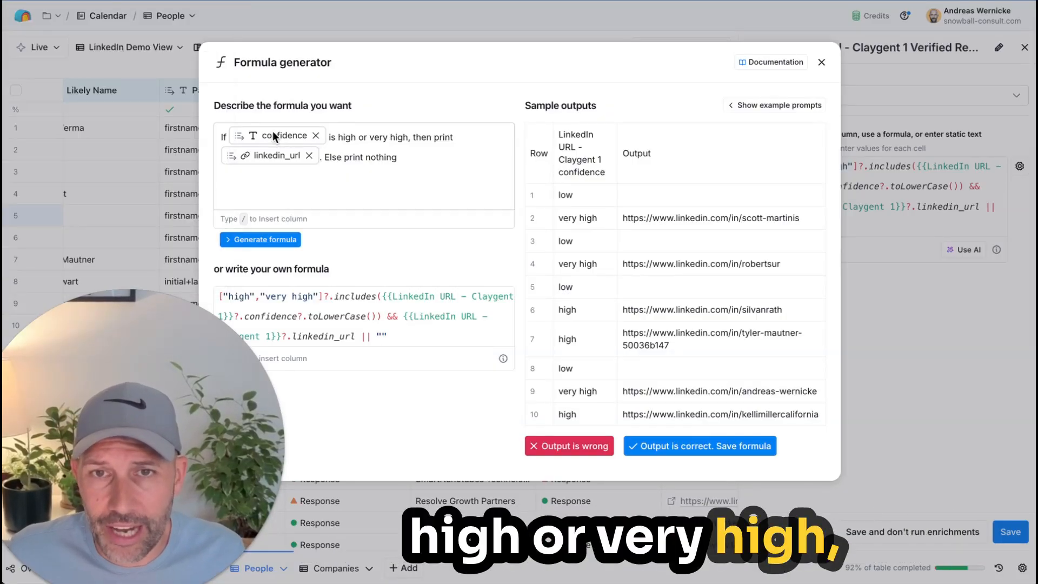
mouse_move(269, 158)
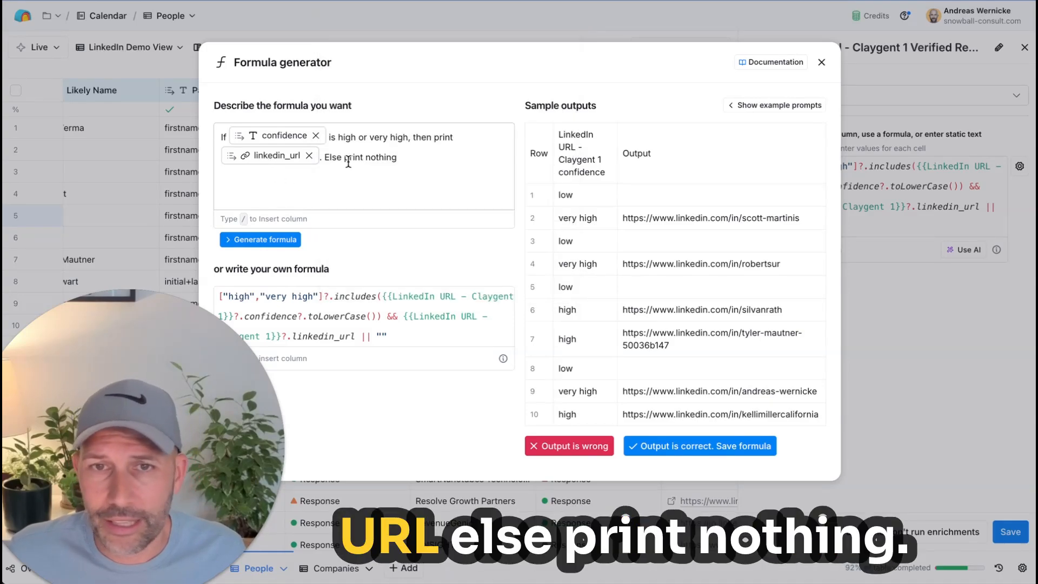
Step: Close the formula generator and column settings without saving, and examine the Claygent 1 Verified Result URLs across the rows
click(821, 63)
click(1024, 47)
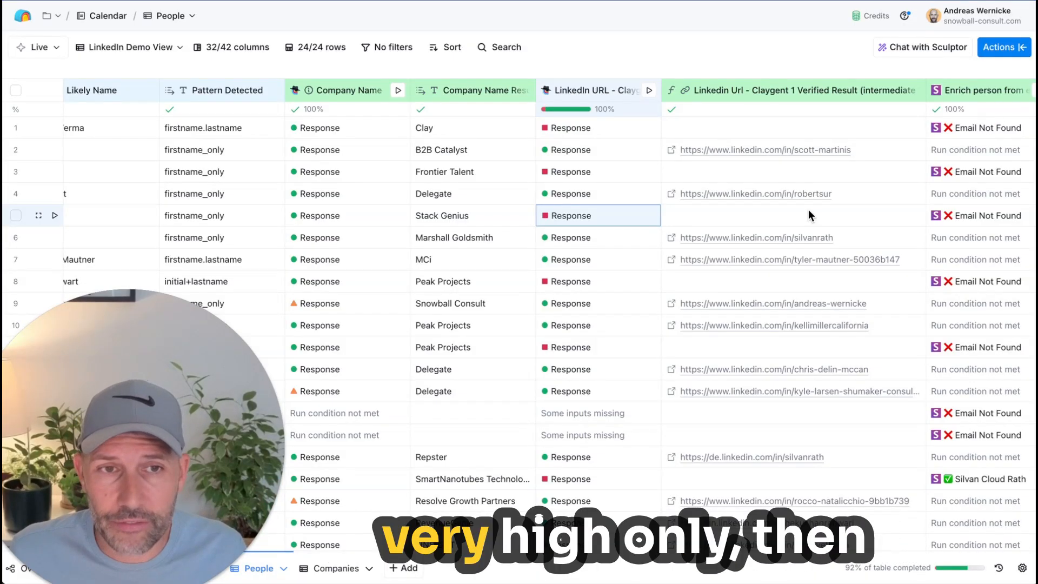
scroll(751, 474, down, 3)
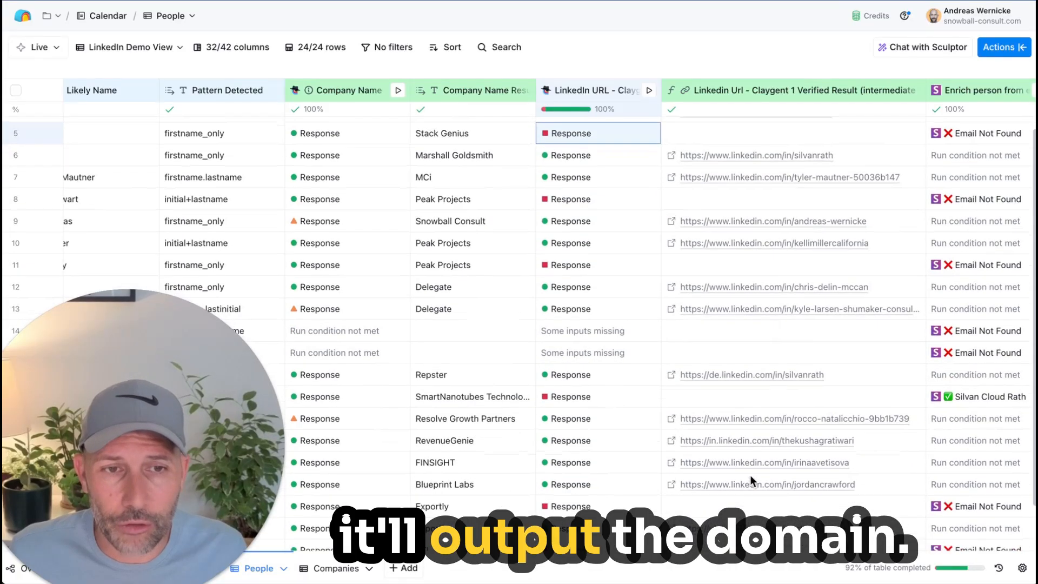
scroll(751, 481, up, 3)
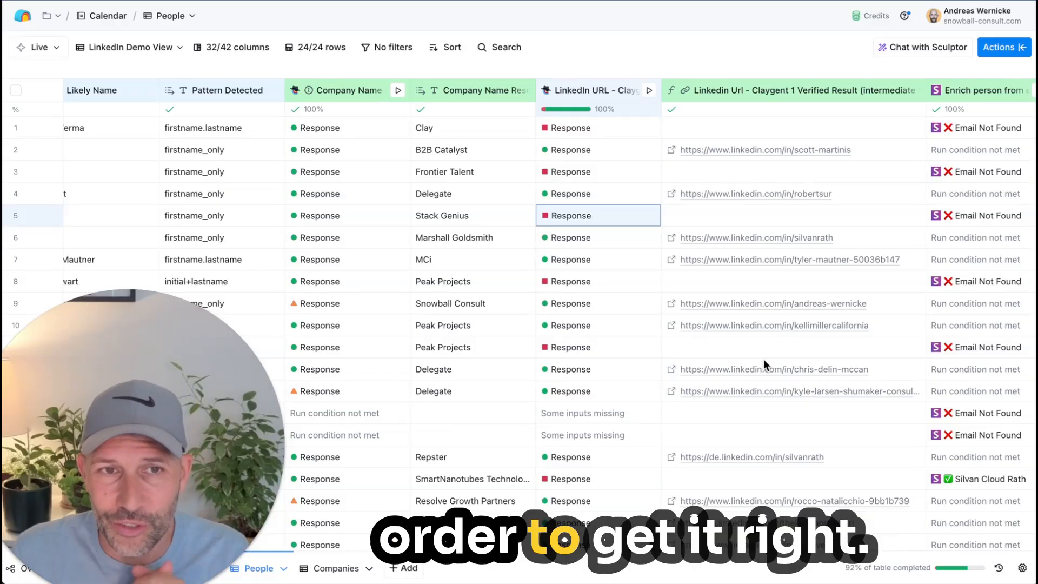
scroll(654, 158, right, 3)
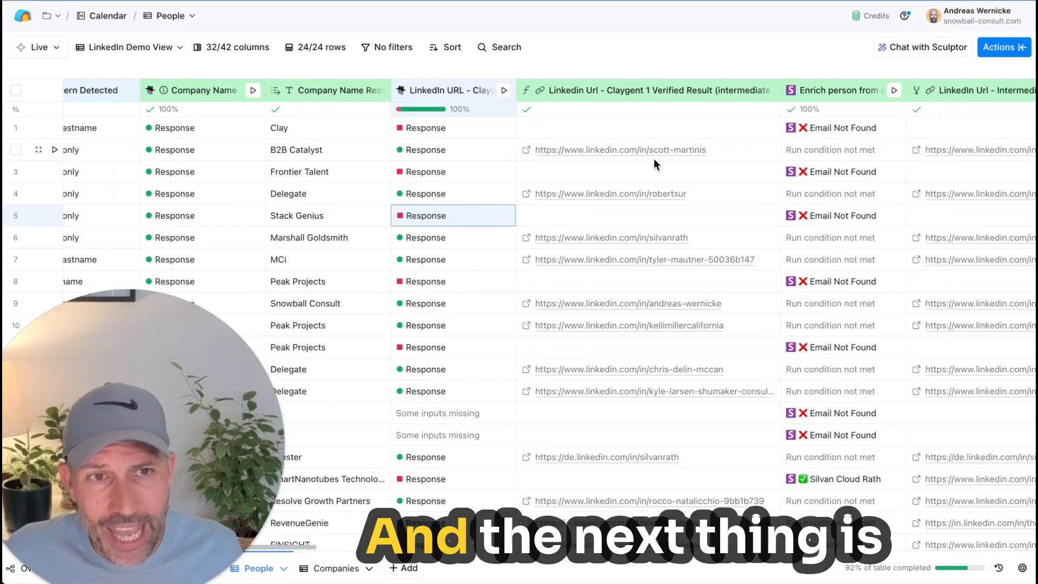
scroll(654, 158, right, 3)
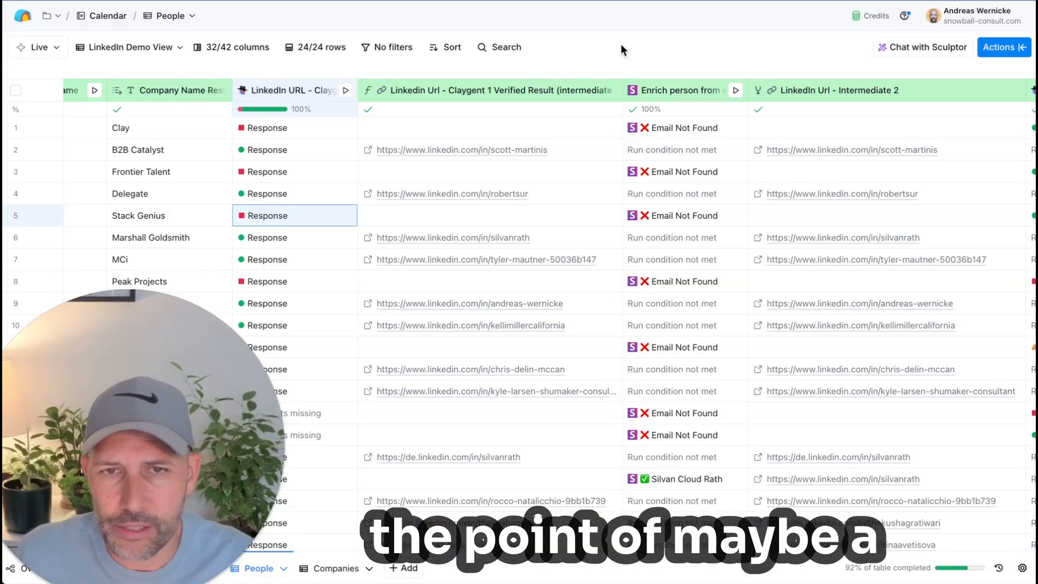
scroll(535, 254, down, 5)
scroll(527, 270, up, 5)
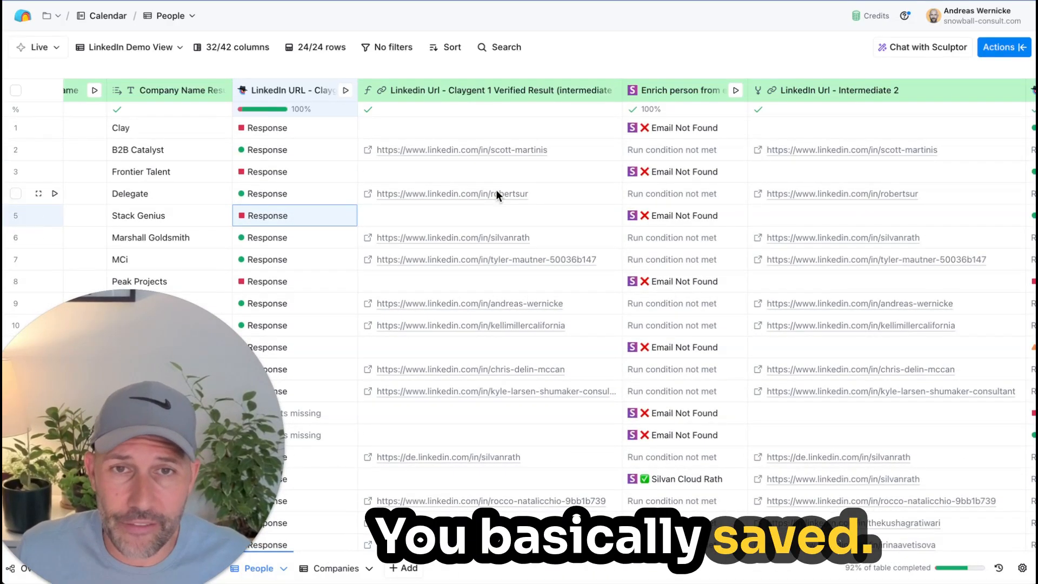
Step: Check the Snov.io account and email address mapping in the Enrich person from email column's settings, and close them
scroll(496, 194, right, 4)
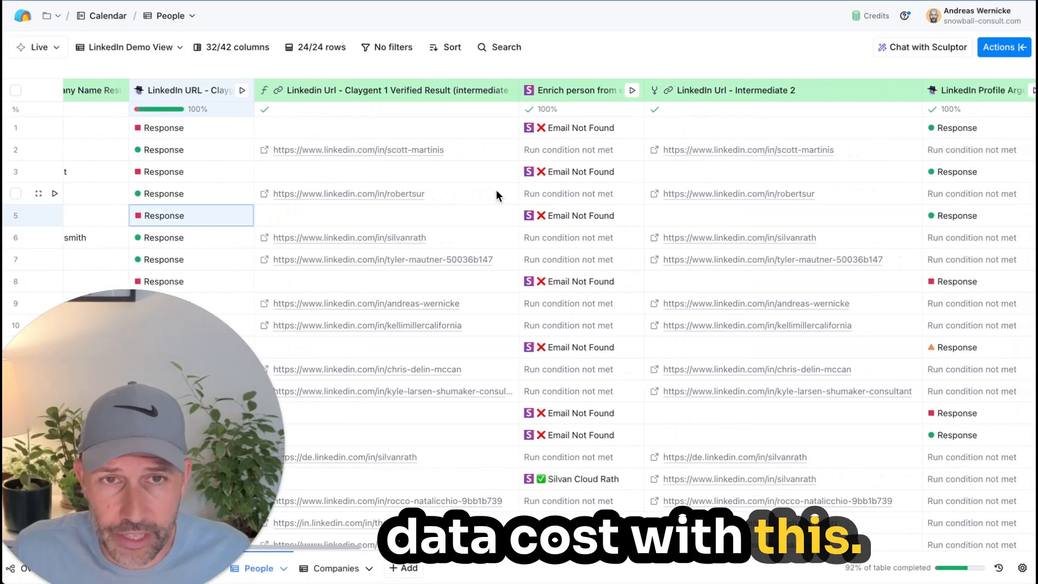
click(576, 90)
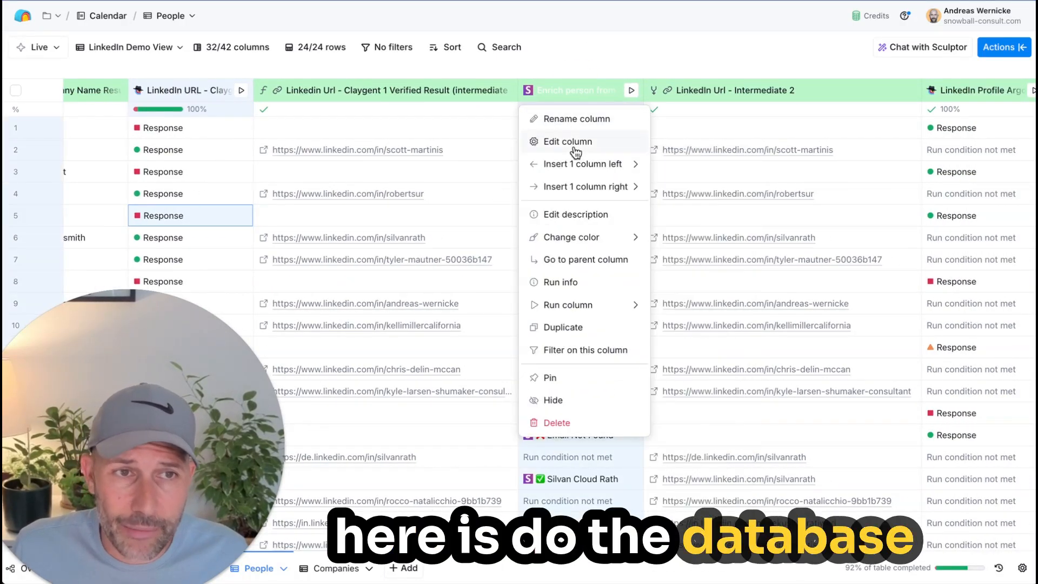
click(580, 63)
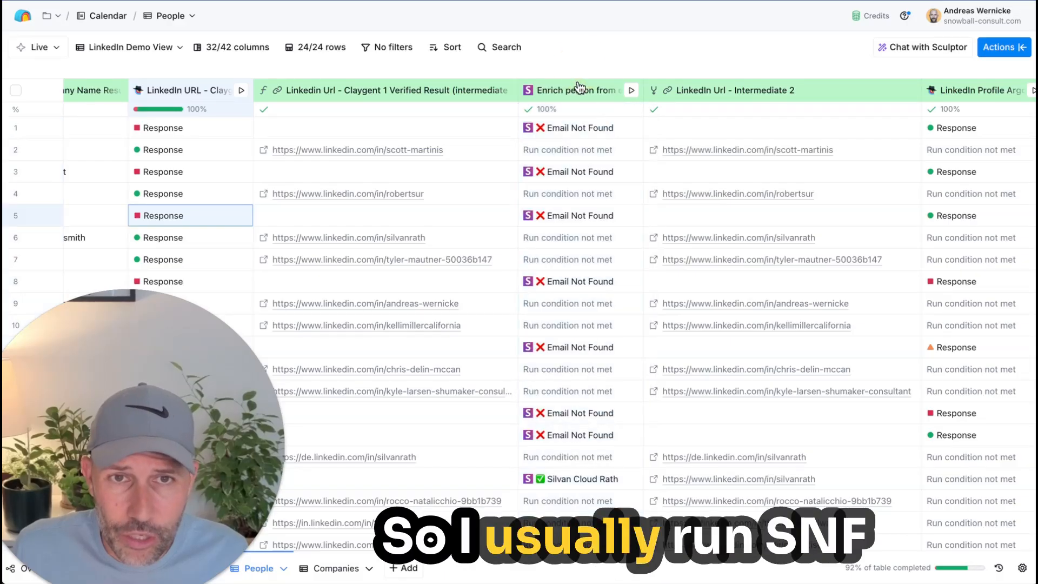
click(579, 88)
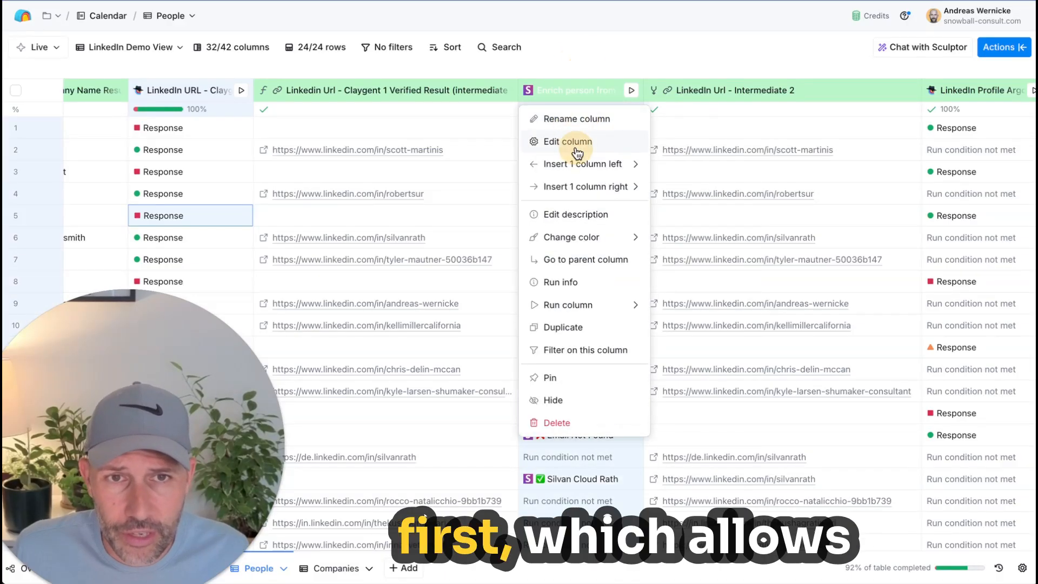
click(606, 142)
scroll(851, 328, down, 2)
mouse_move(838, 319)
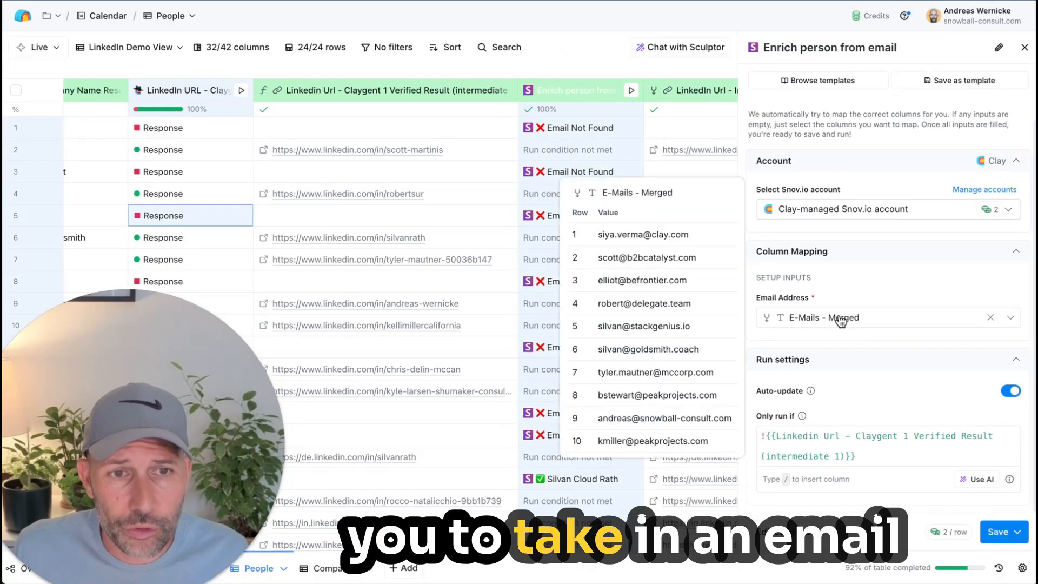
click(1024, 47)
scroll(634, 203, down, 2)
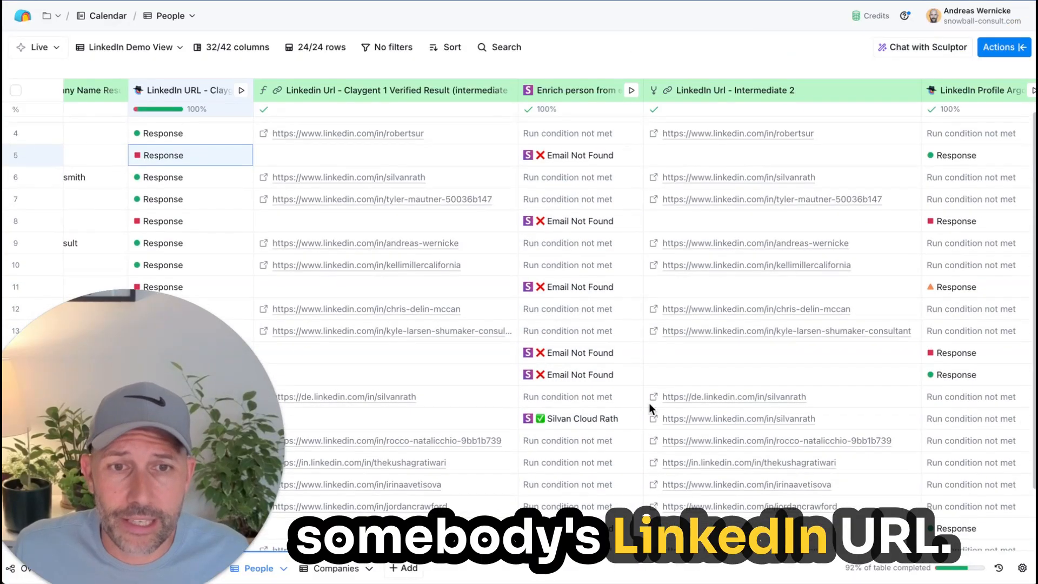
Step: Review the Enrich person from email column's conditional run formula in the formula generator, and close it without saving
scroll(648, 403, up, 2)
click(595, 90)
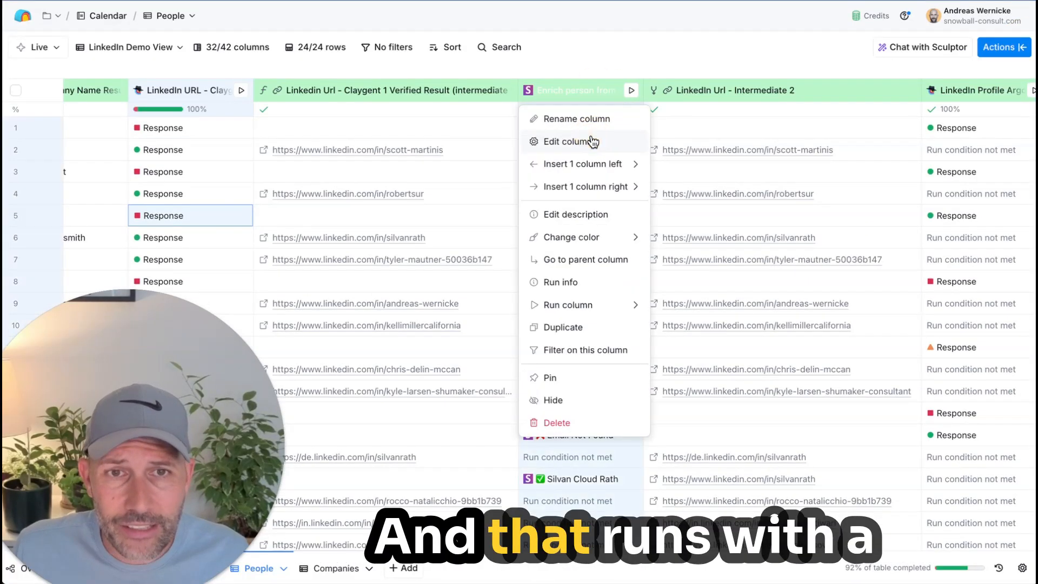
click(588, 140)
scroll(951, 470, down, 2)
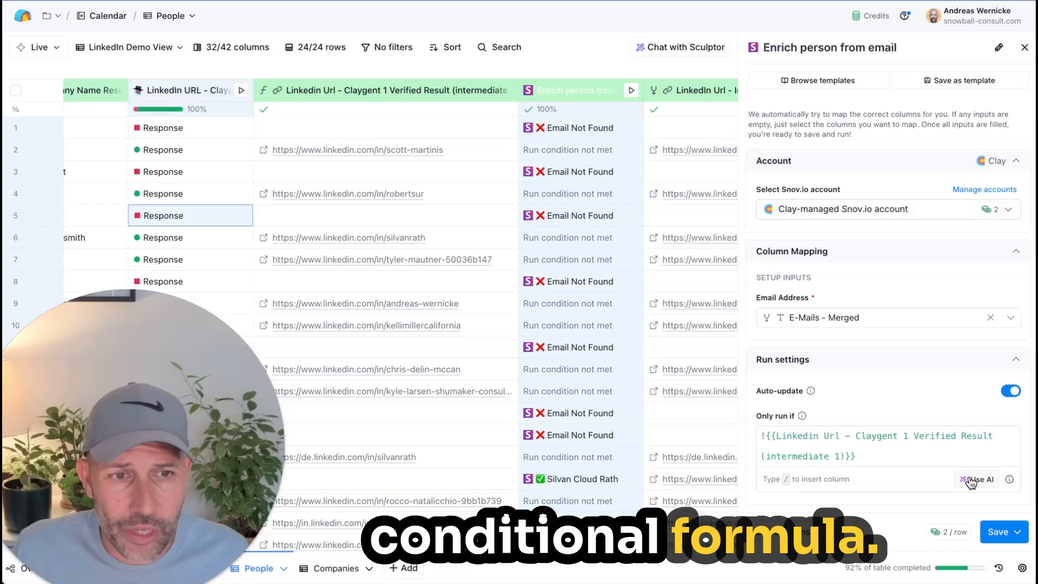
click(970, 480)
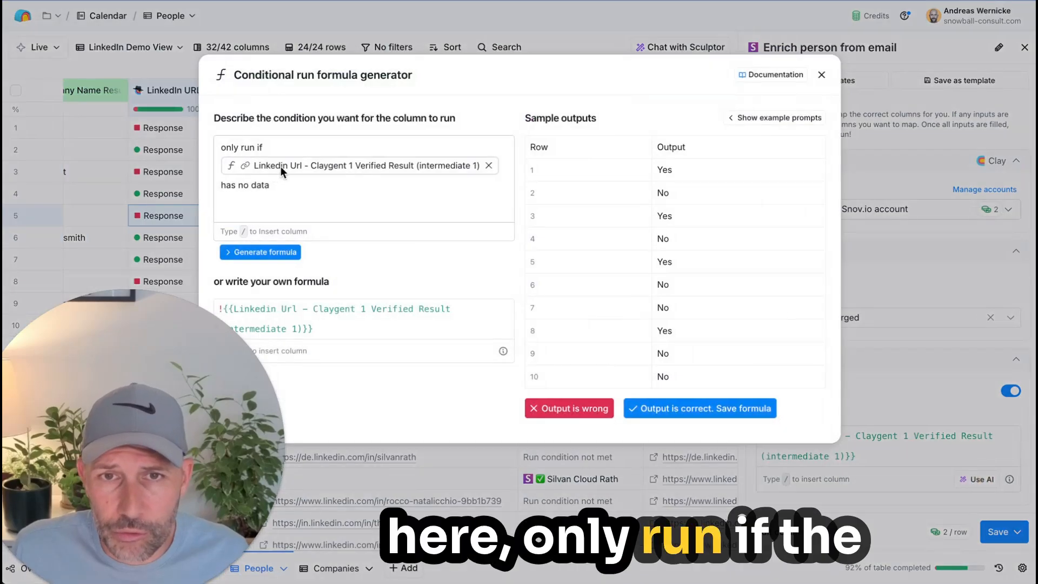
click(821, 76)
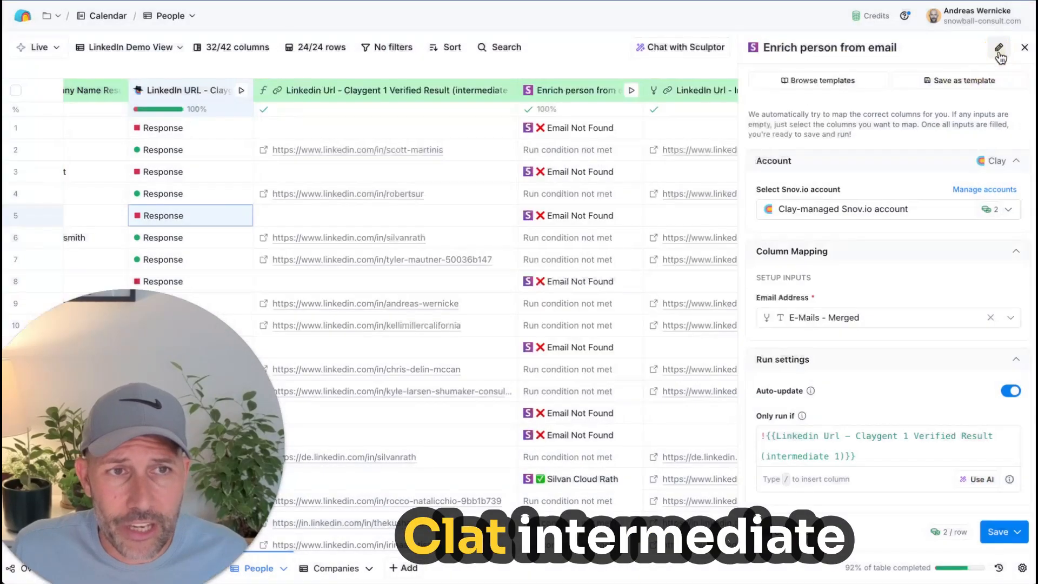
click(1024, 51)
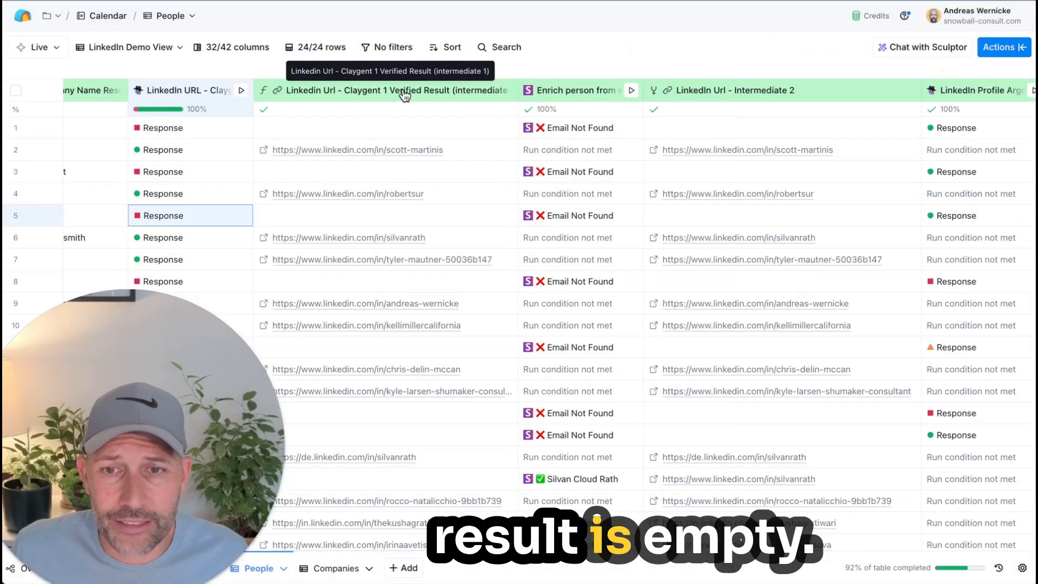
Step: Select the cells of the Claygent 1 Verified Result column and compare them with the email enrichment results
drag(315, 125, 349, 552)
scroll(361, 458, up, 3)
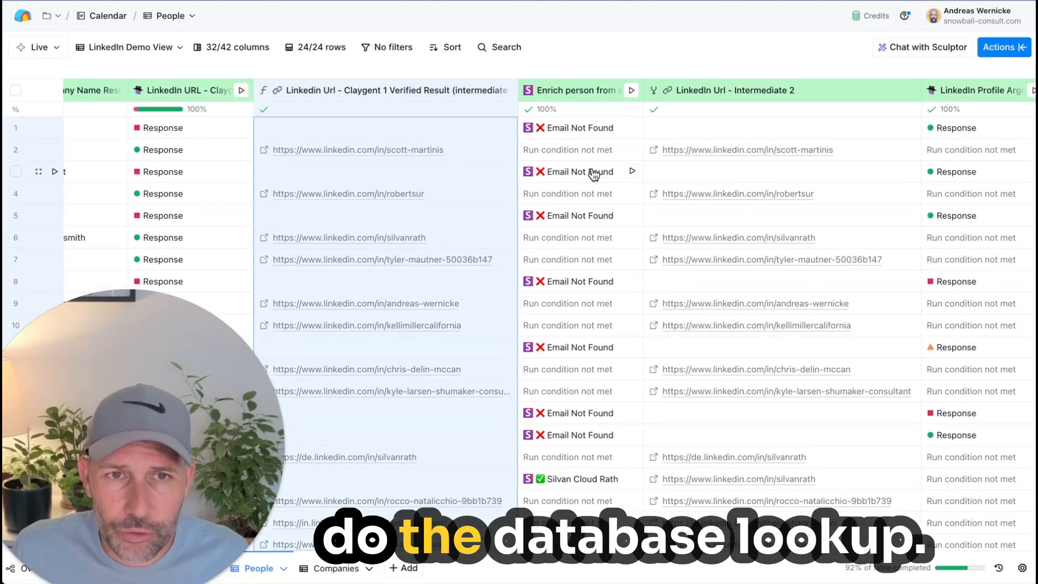
scroll(591, 169, right, 5)
scroll(592, 170, right, 5)
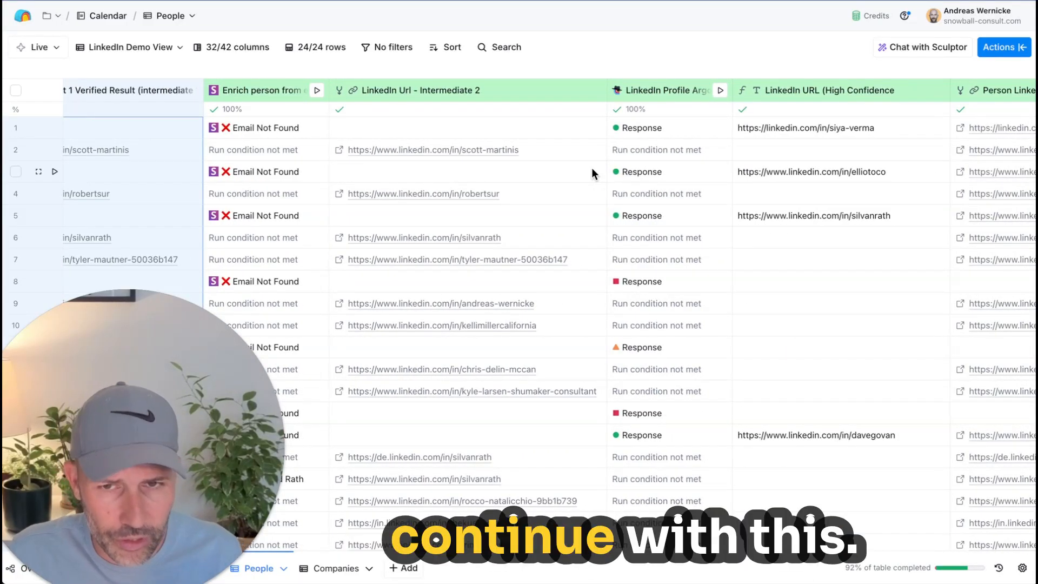
Step: Examine which rows use the LinkedIn Profile Argon fallback and which have a high-confidence LinkedIn URL
scroll(593, 171, right, 2)
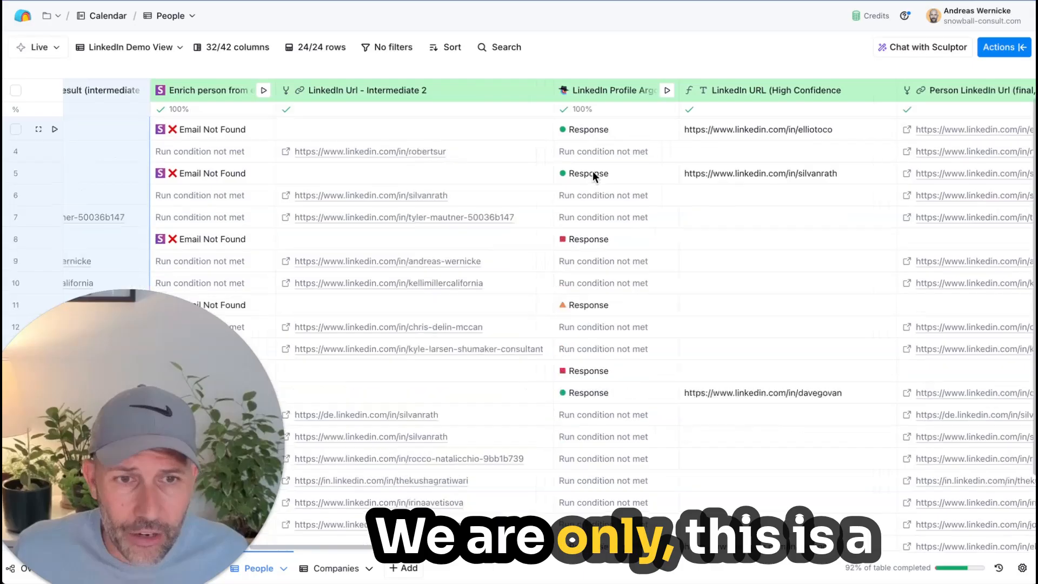
scroll(593, 174, down, 3)
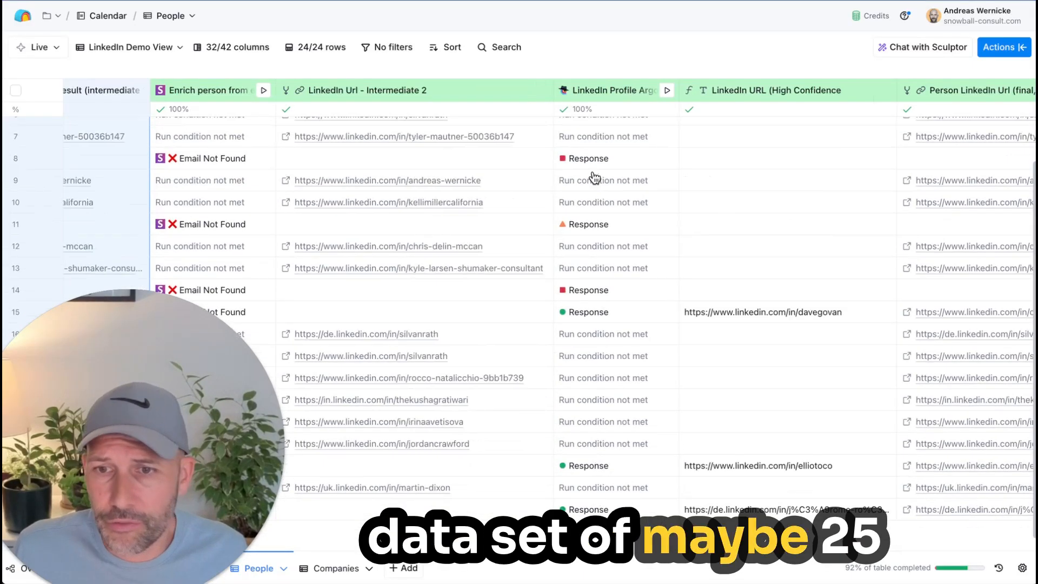
drag(215, 443, 41, 501)
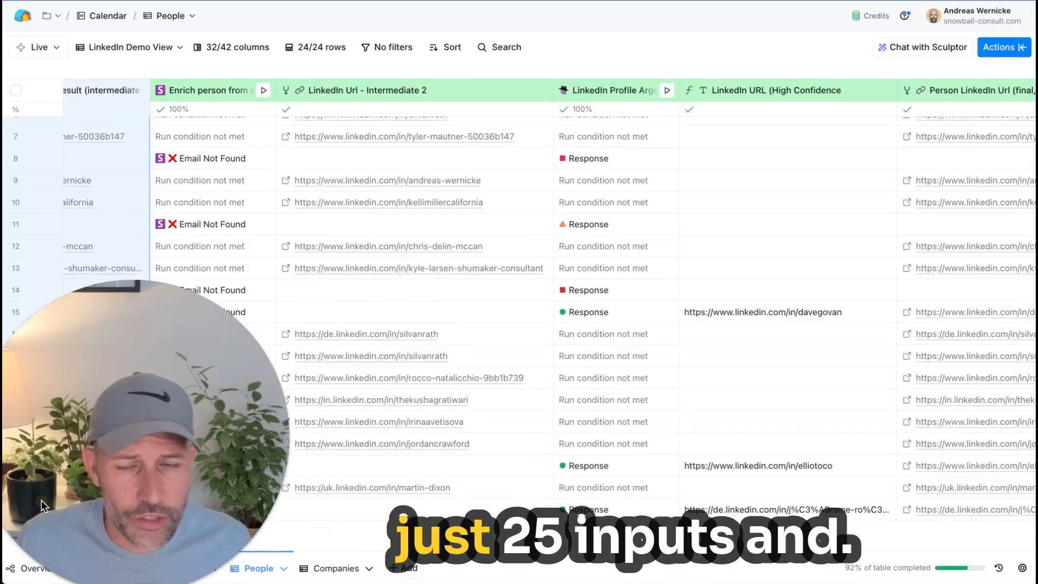
scroll(706, 455, up, 3)
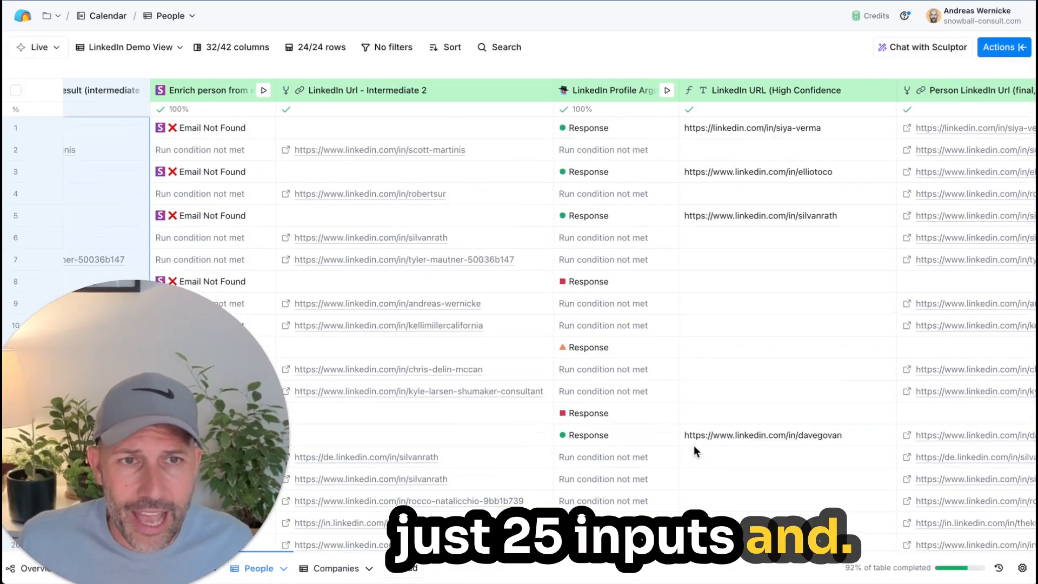
scroll(692, 446, down, 3)
scroll(692, 446, up, 3)
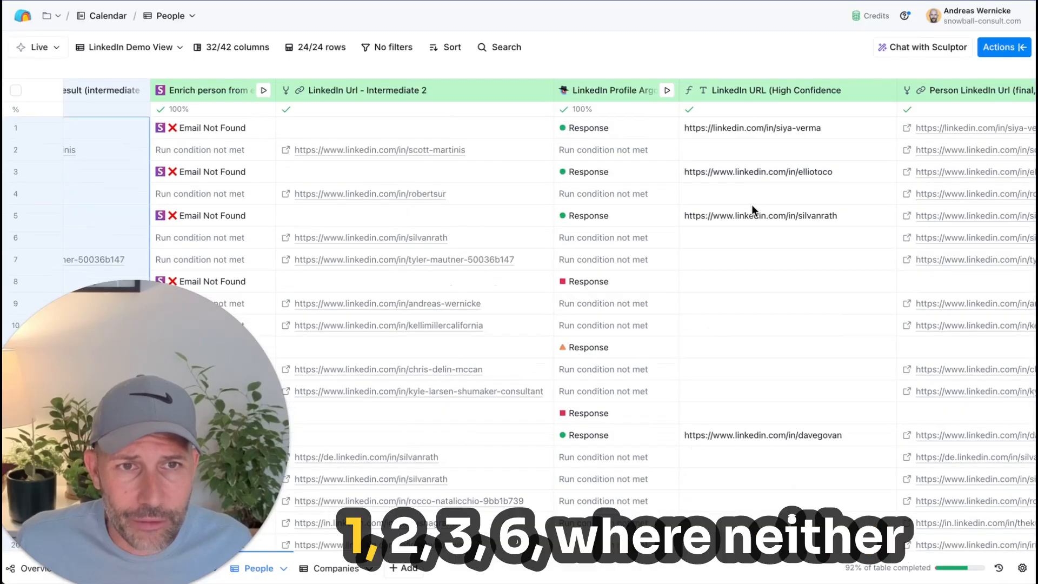
scroll(751, 205, down, 3)
scroll(751, 440, up, 3)
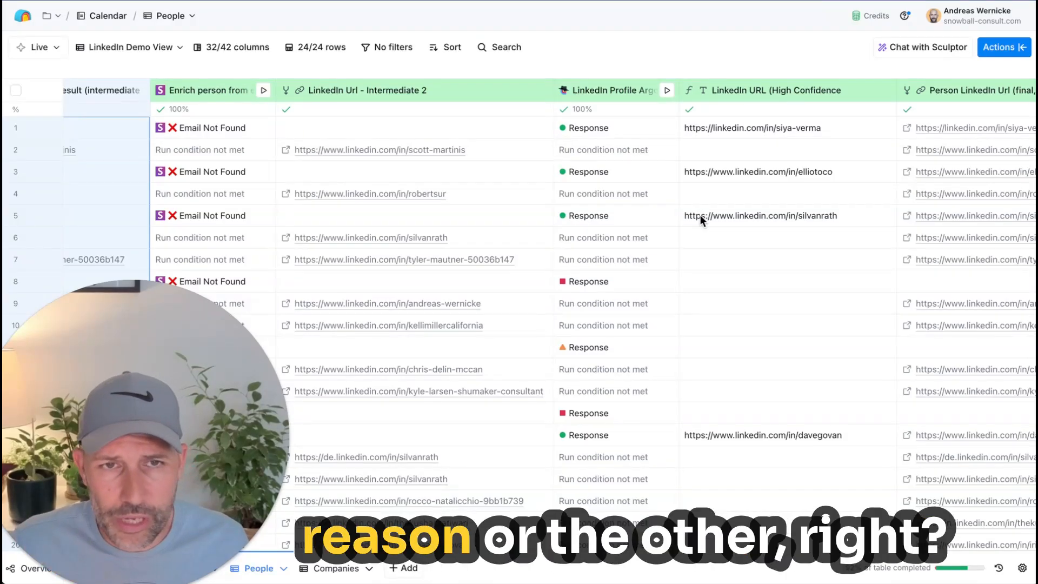
Step: Review the model and email-resolution prompt in the LinkedIn Profile Argon column's settings, and close them unchanged
click(605, 90)
click(605, 142)
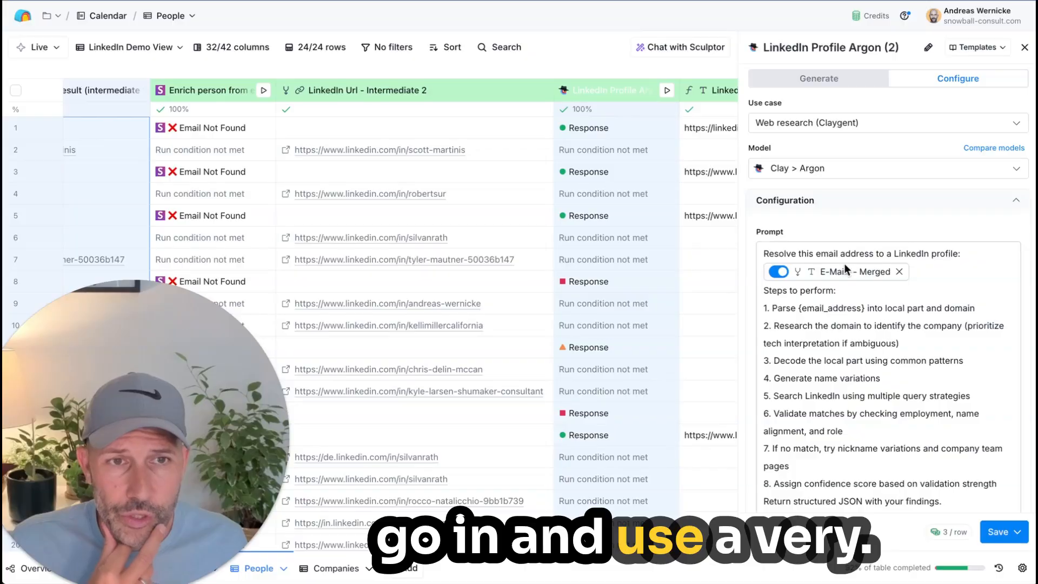
click(1022, 49)
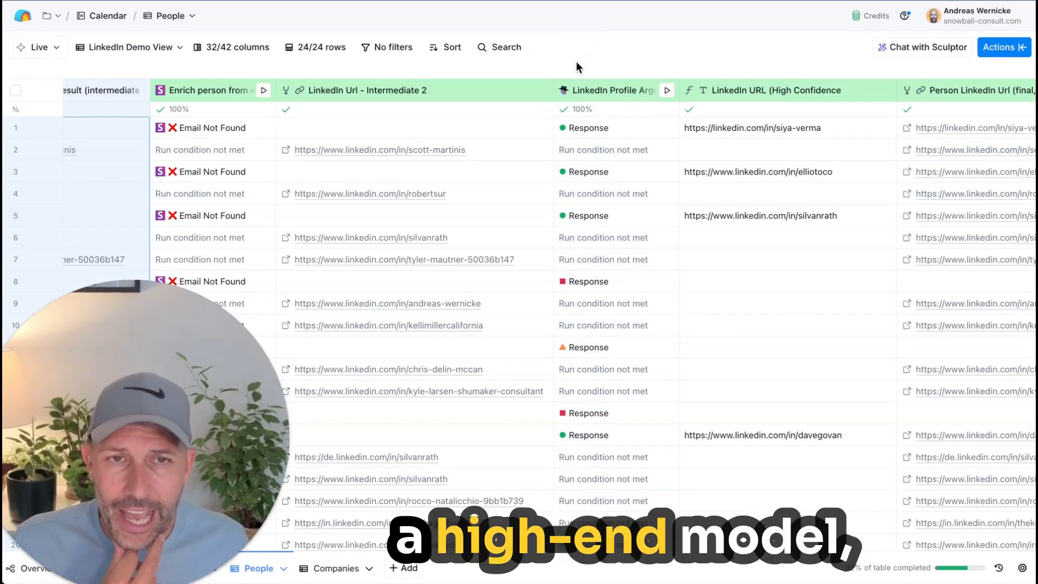
Step: Examine the reasoning and the expanded Steps Taken list in row 15's LinkedIn Profile Argon response, and close the details
scroll(577, 106, right, 3)
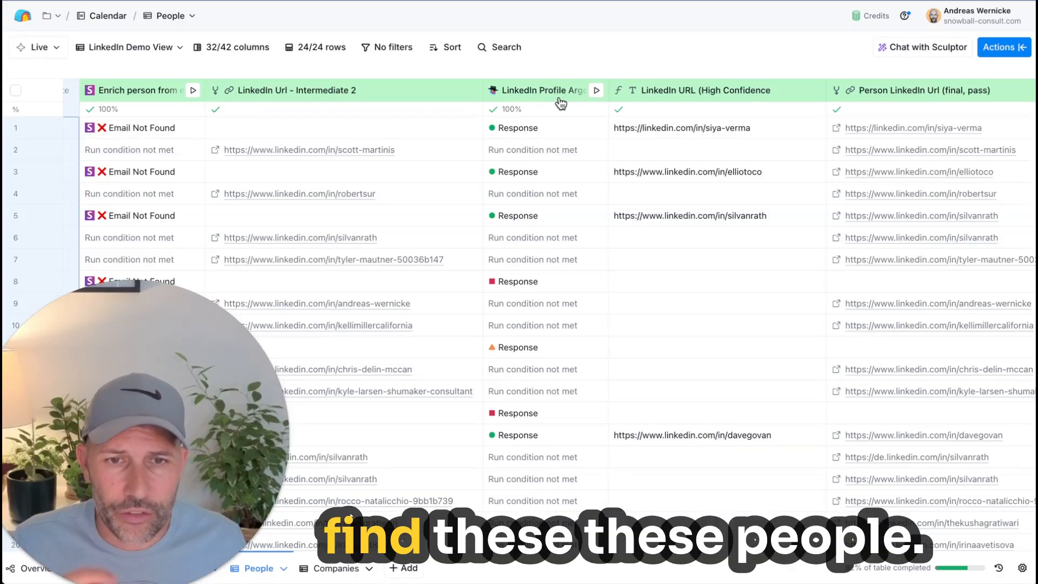
scroll(520, 338, down, 3)
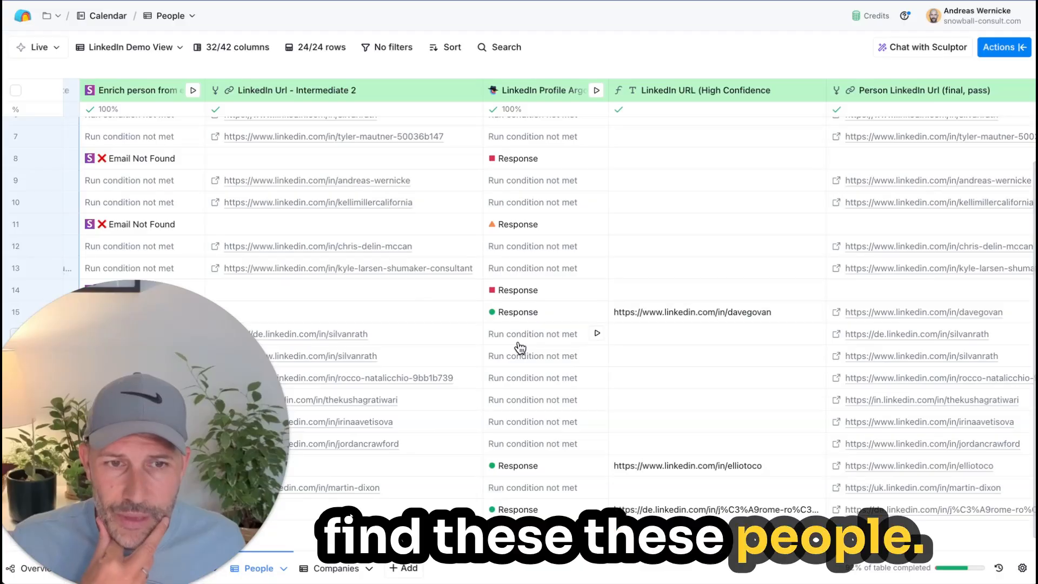
scroll(518, 350, up, 1)
click(515, 352)
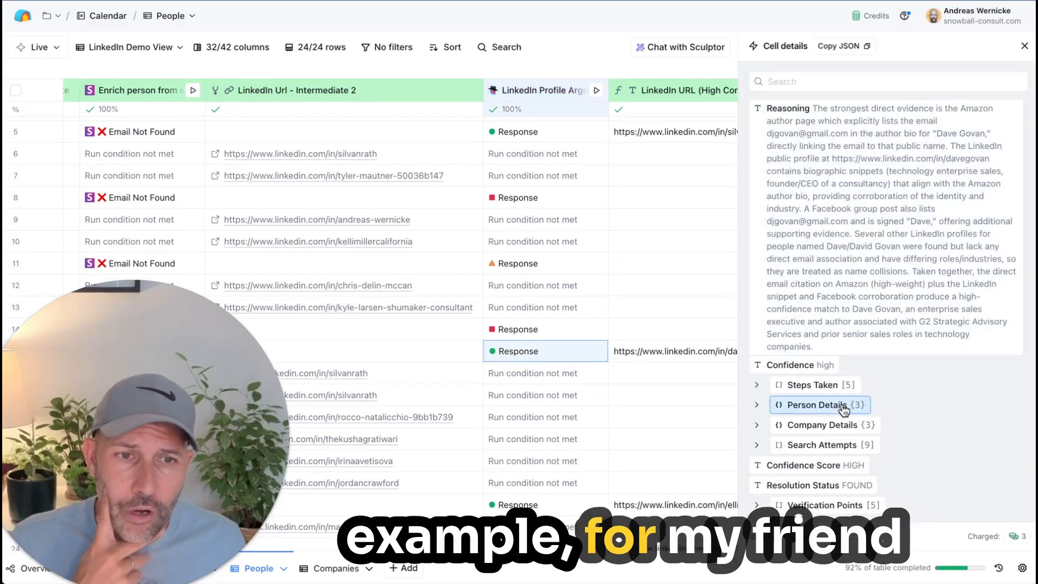
click(817, 384)
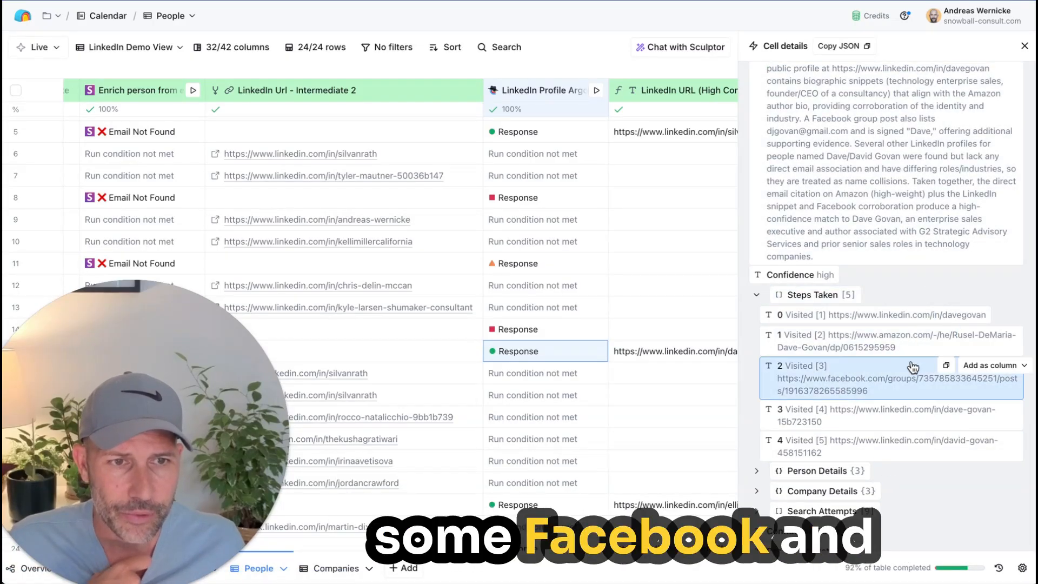
click(1024, 48)
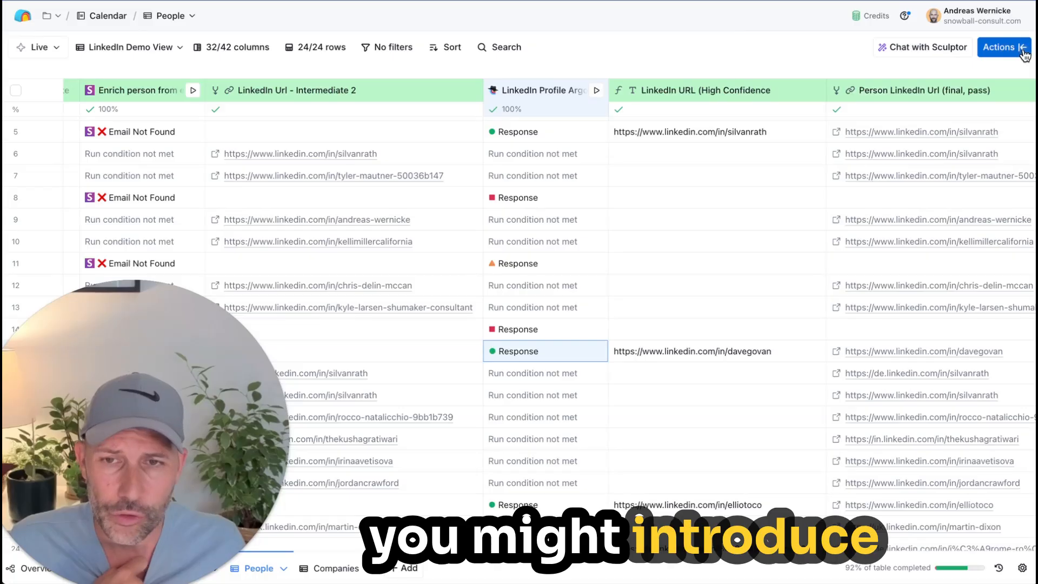
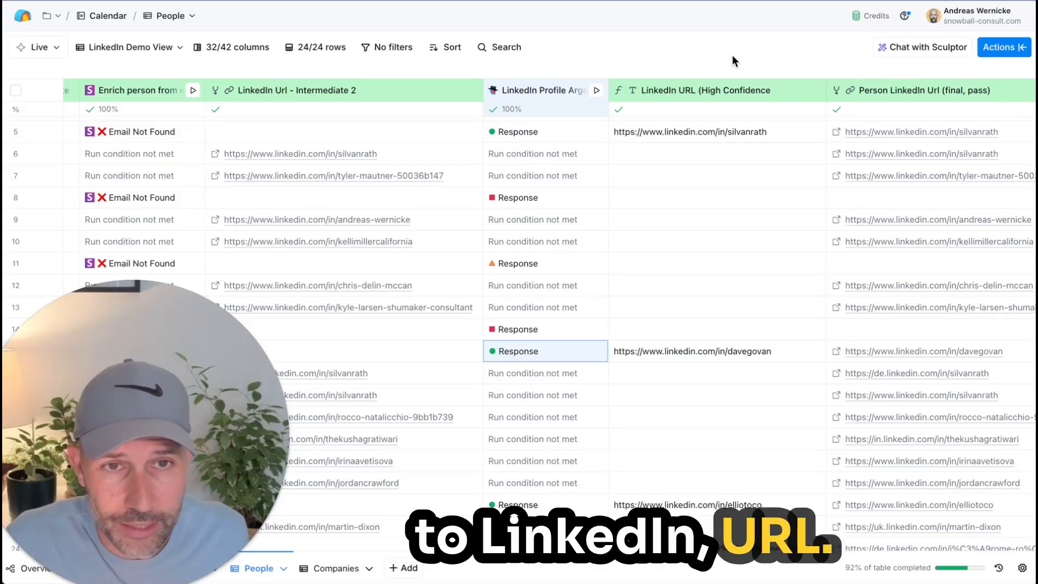
Step: Review the formula prompt and sample outputs behind the LinkedIn URL (High Confidence) column, and close its settings unchanged
click(678, 98)
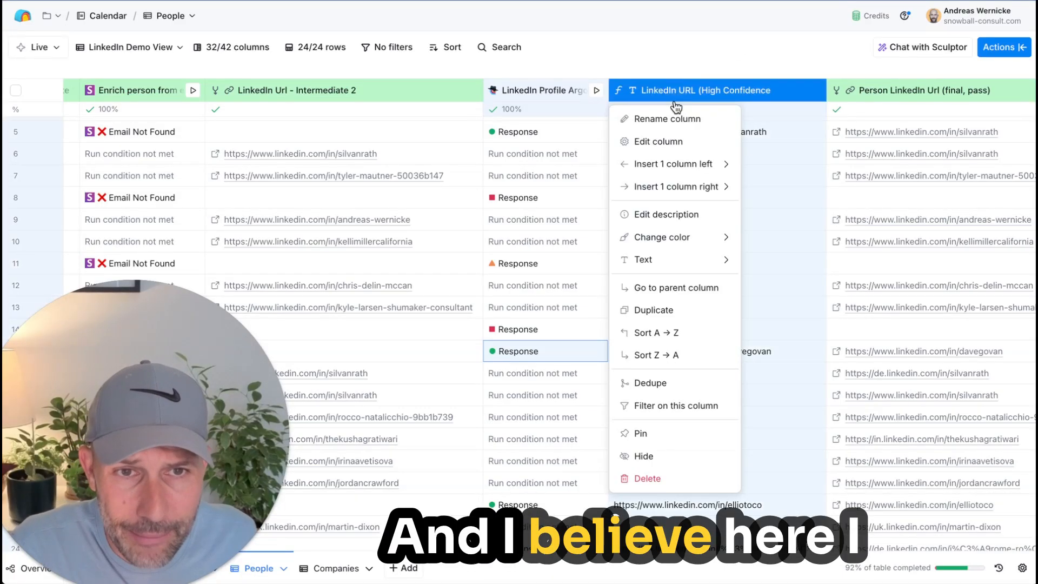
click(674, 142)
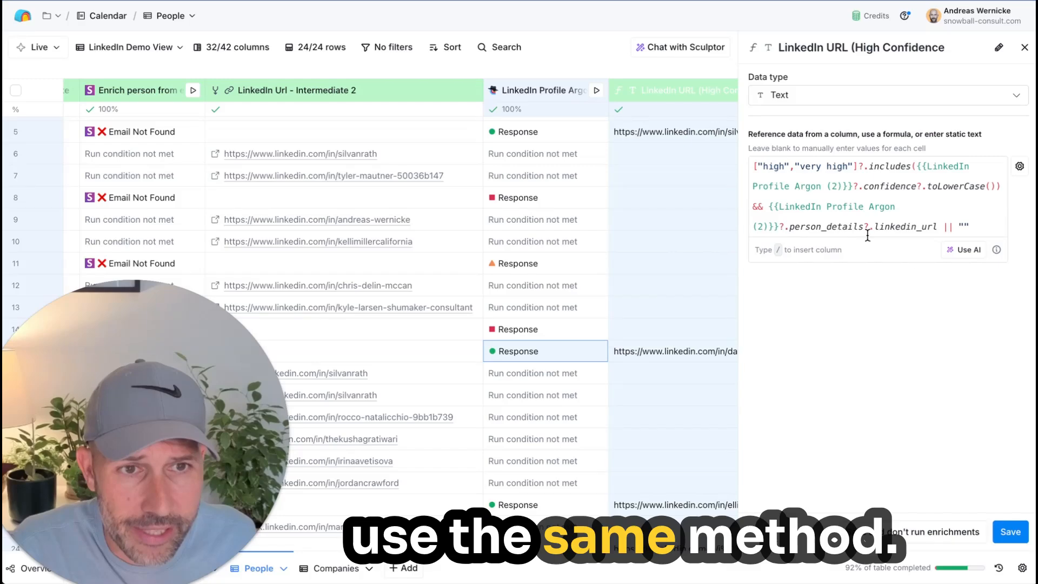
click(973, 249)
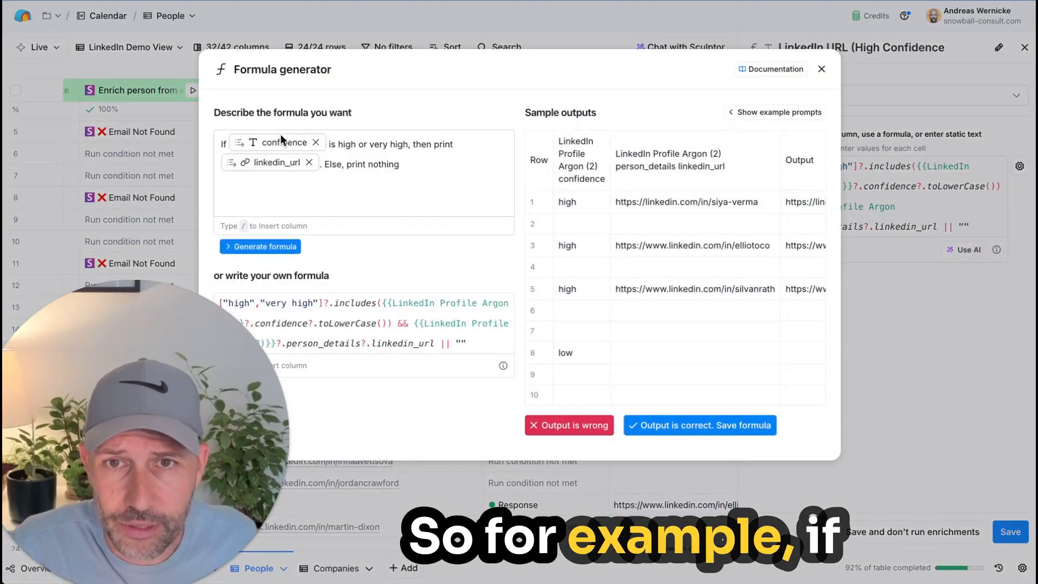
mouse_move(277, 145)
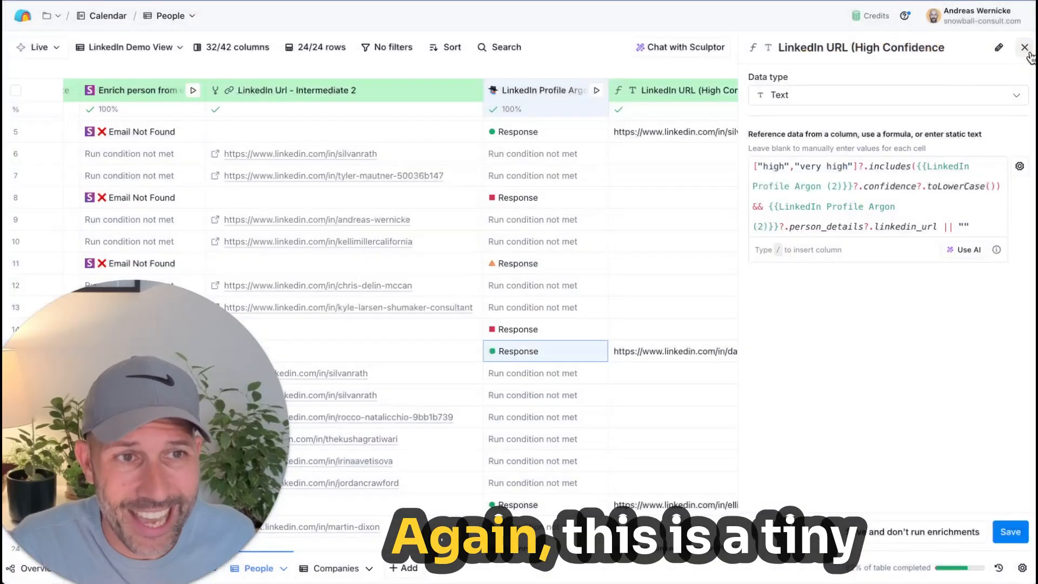
key(Escape)
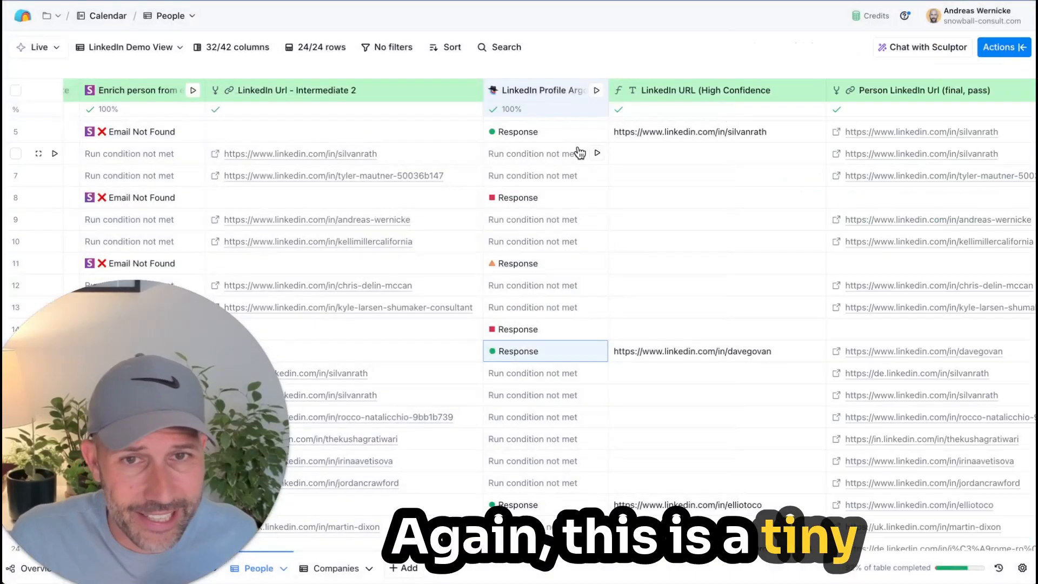
Step: Examine the reasoning and confidence in row 8's LinkedIn Profile Argon response, and close the details
click(520, 203)
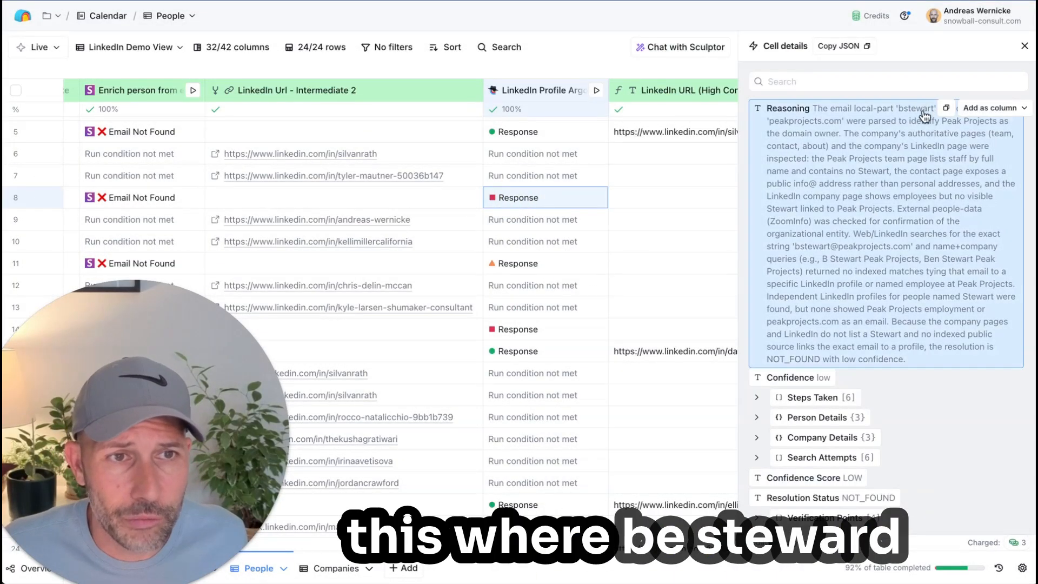
click(1024, 46)
scroll(678, 214, right, 3)
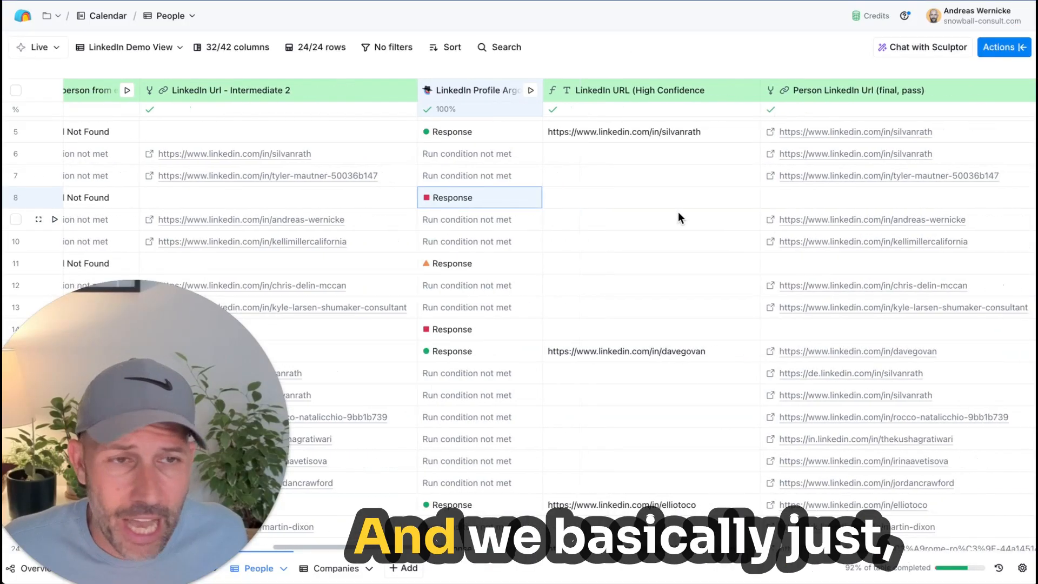
scroll(678, 213, up, 2)
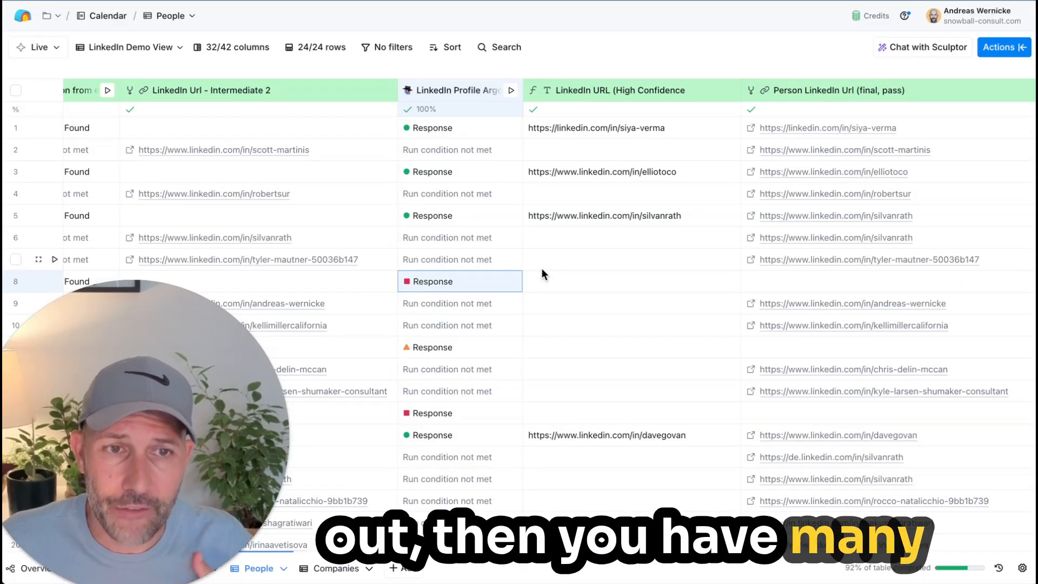
Step: Review the merge order in the Person LinkedIn Url (final, pass) column's settings, and close them unchanged
scroll(542, 268, right, 3)
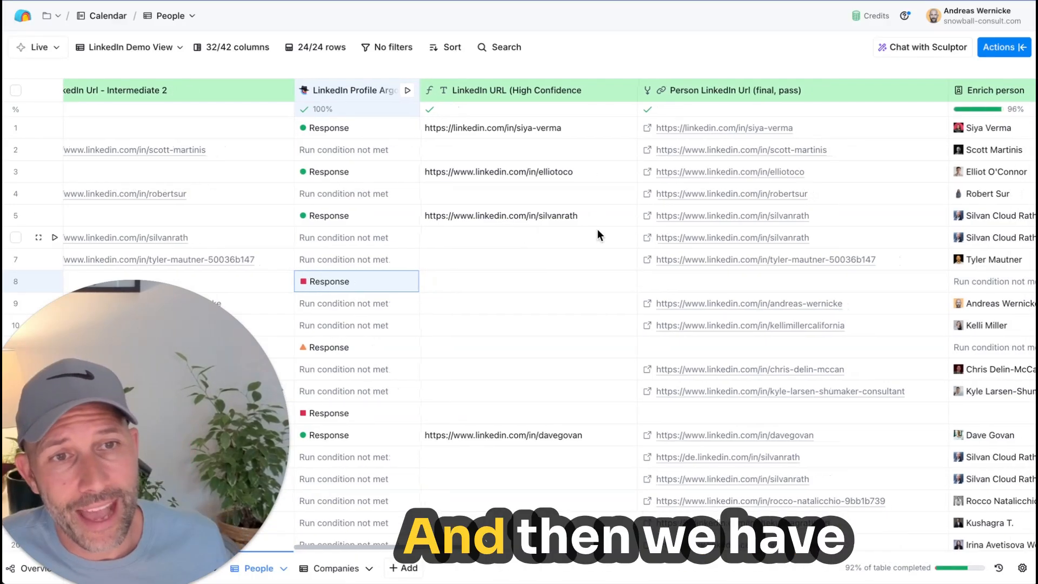
scroll(597, 229, right, 2)
click(726, 93)
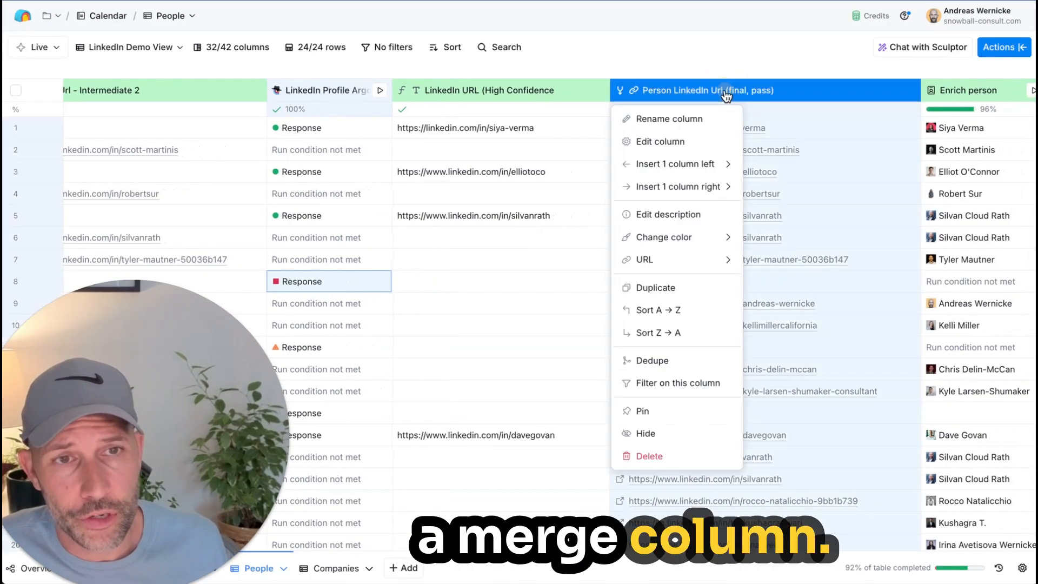
click(691, 140)
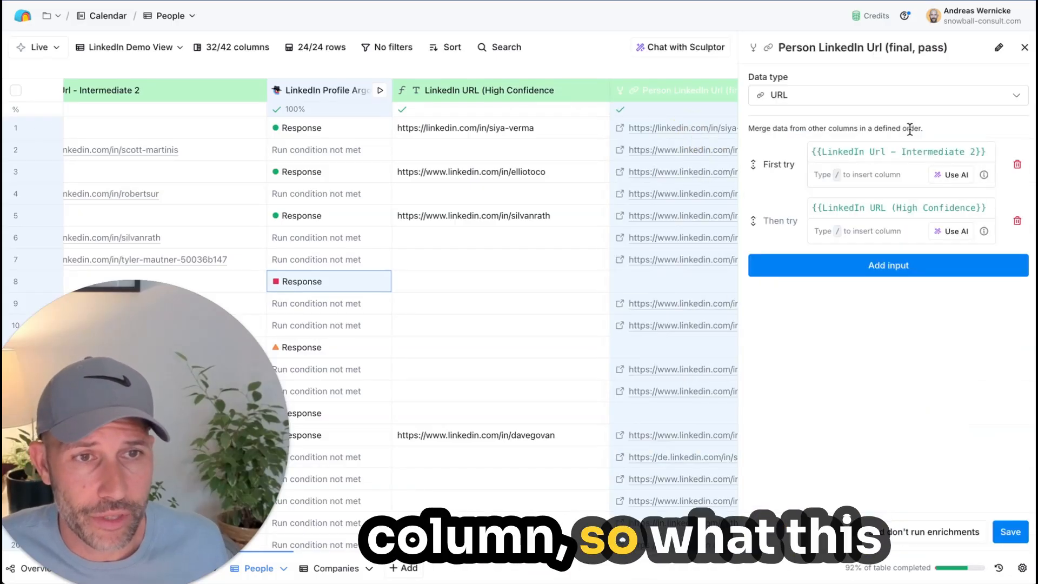
click(1025, 49)
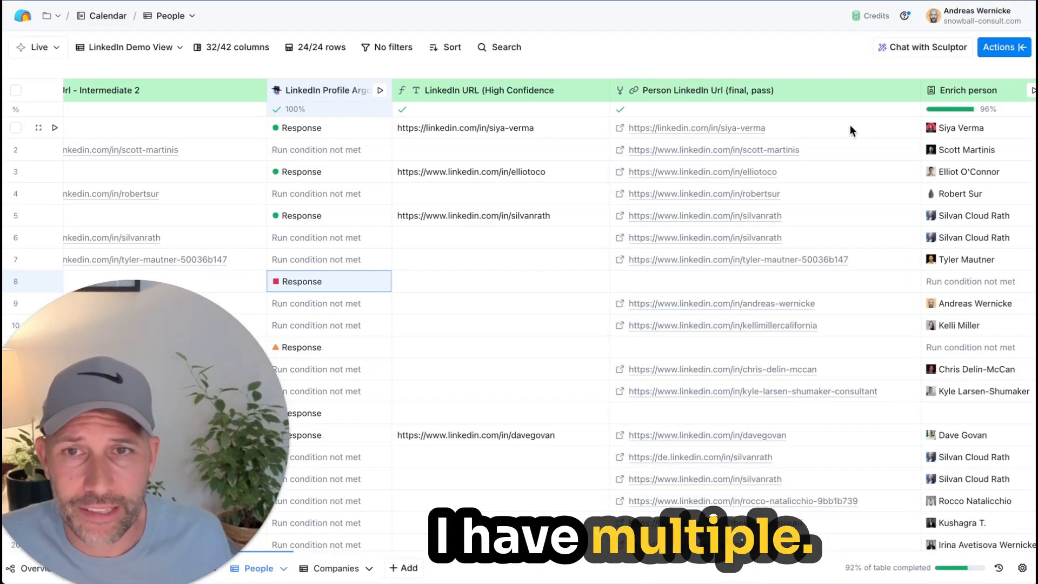
Step: Review the first-try and then-try inputs of the LinkedIn Url - Intermediate 2 merge column, and close its settings unchanged
scroll(731, 168, left, 3)
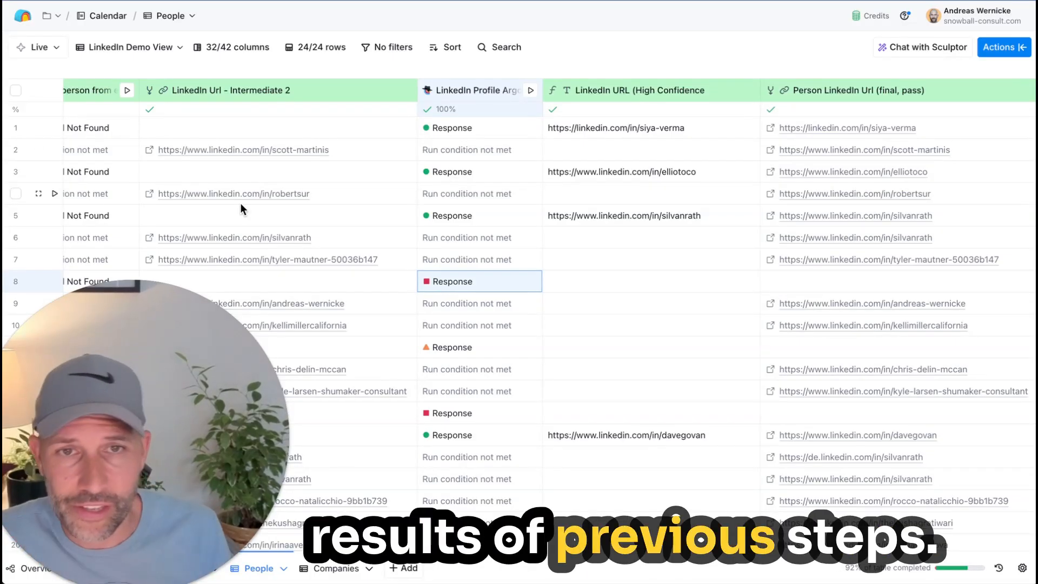
scroll(240, 203, left, 5)
click(615, 93)
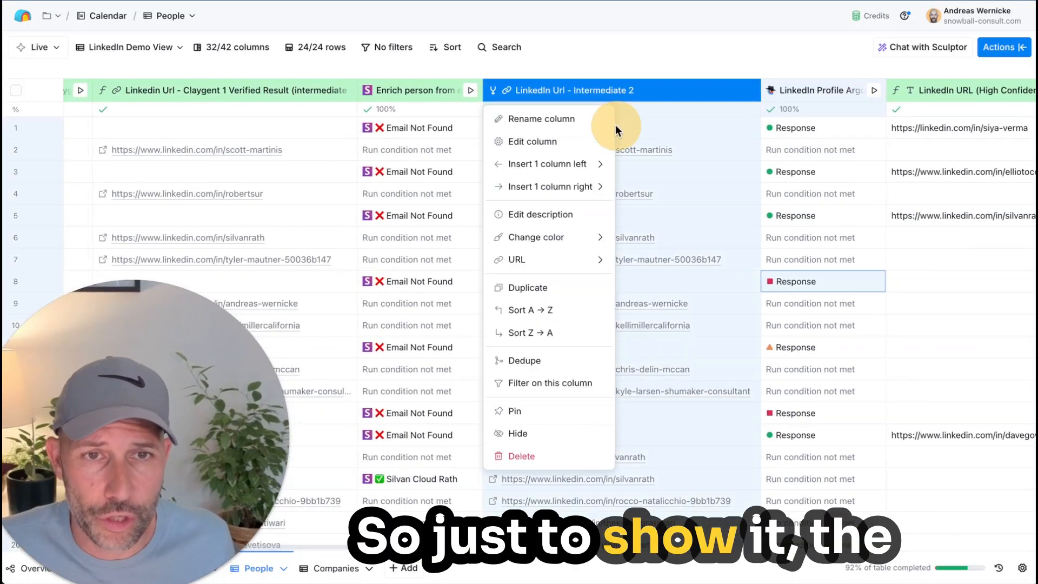
click(573, 145)
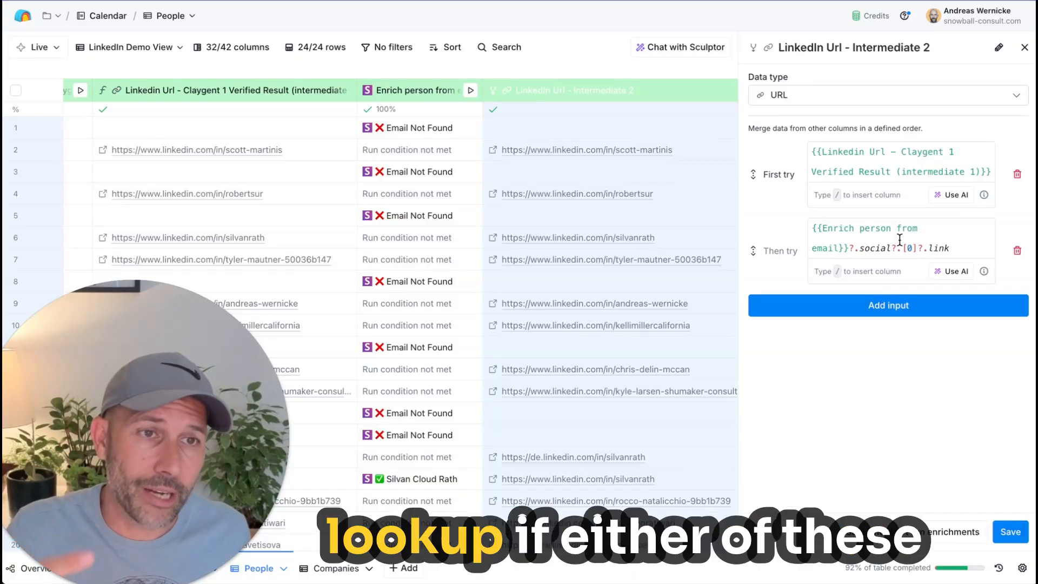
click(1024, 48)
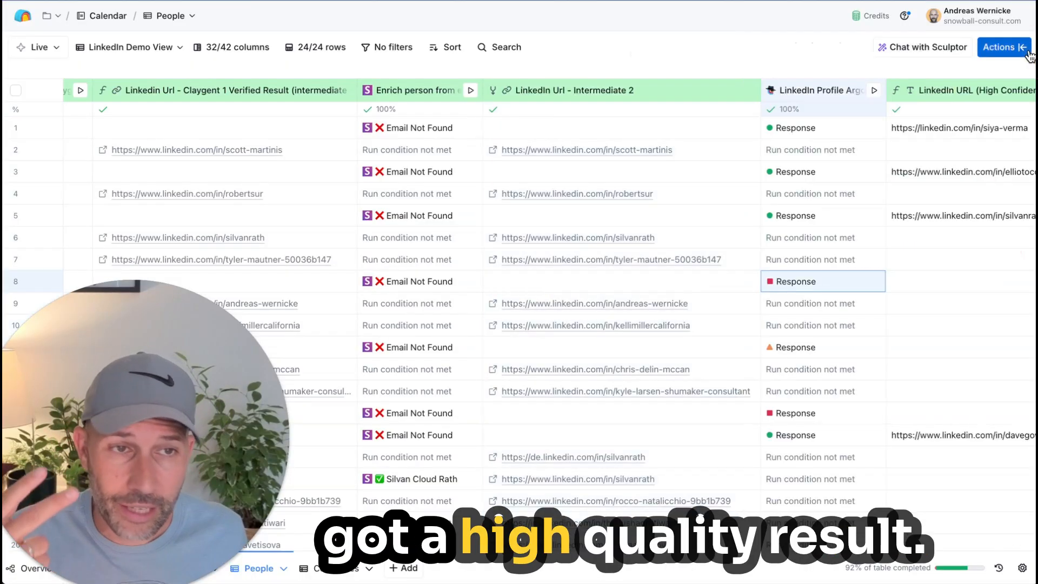
Step: Compare the LinkedIn Url - Intermediate 2 results with the Argon responses and the high-confidence URLs across the rows
shift+click(628, 472)
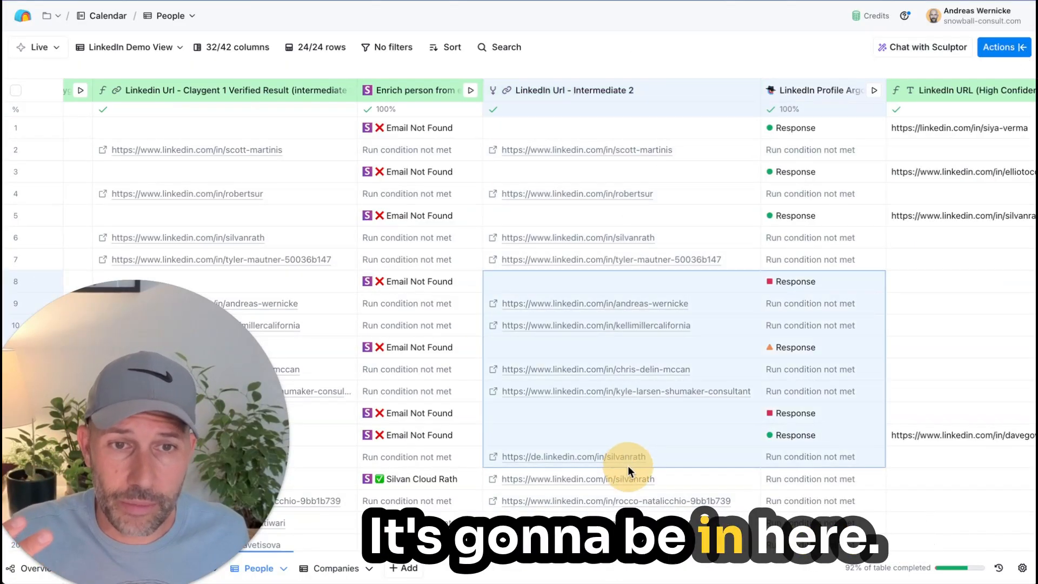
scroll(628, 466, right, 3)
scroll(632, 473, up, 1)
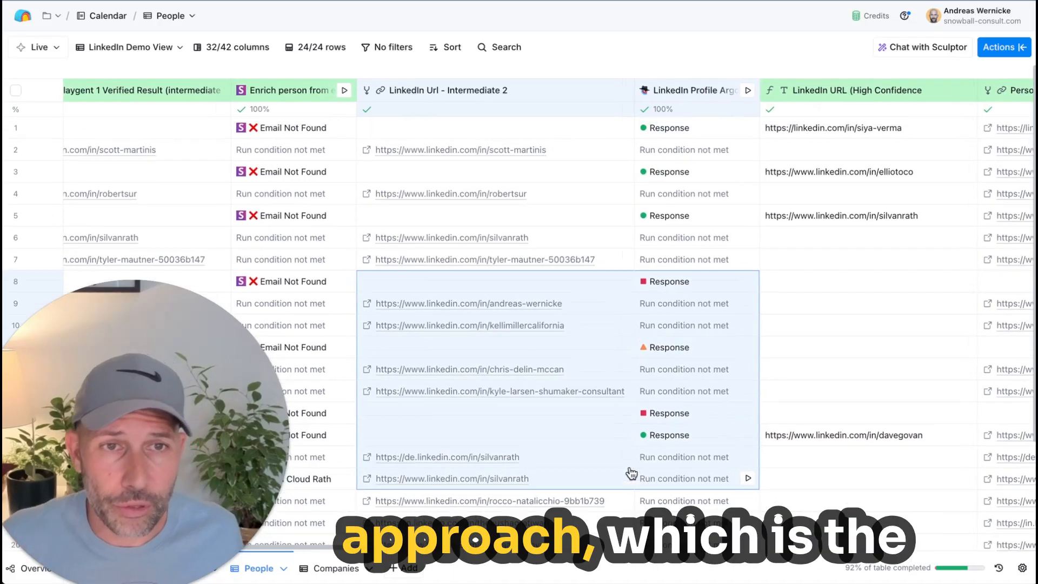
scroll(631, 473, right, 1)
scroll(631, 473, right, 3)
click(734, 308)
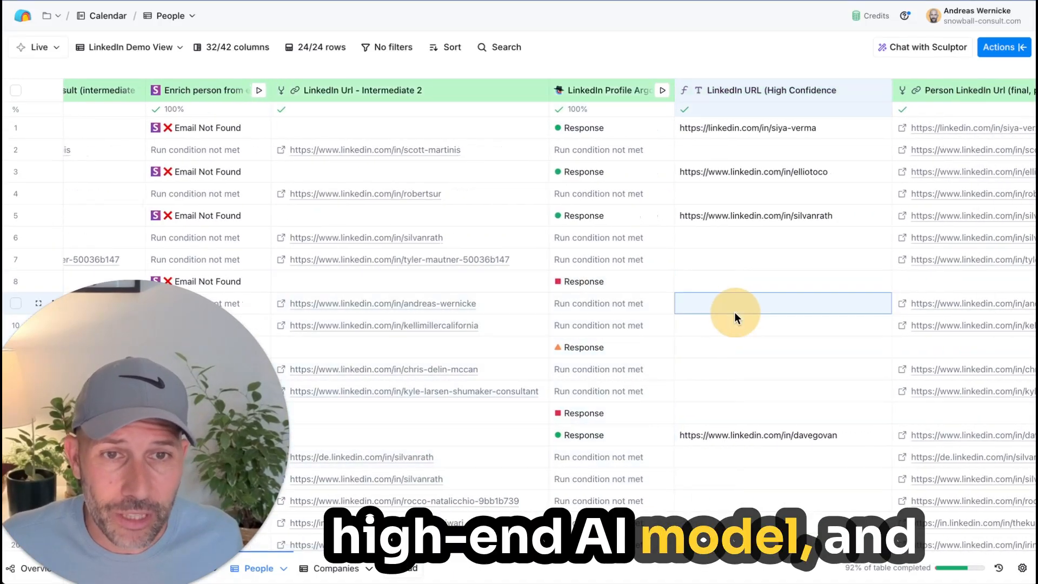
Step: Check again how the final Person LinkedIn Url column merges Intermediate 2 with the high-confidence URL, and close its settings
scroll(903, 106, right, 3)
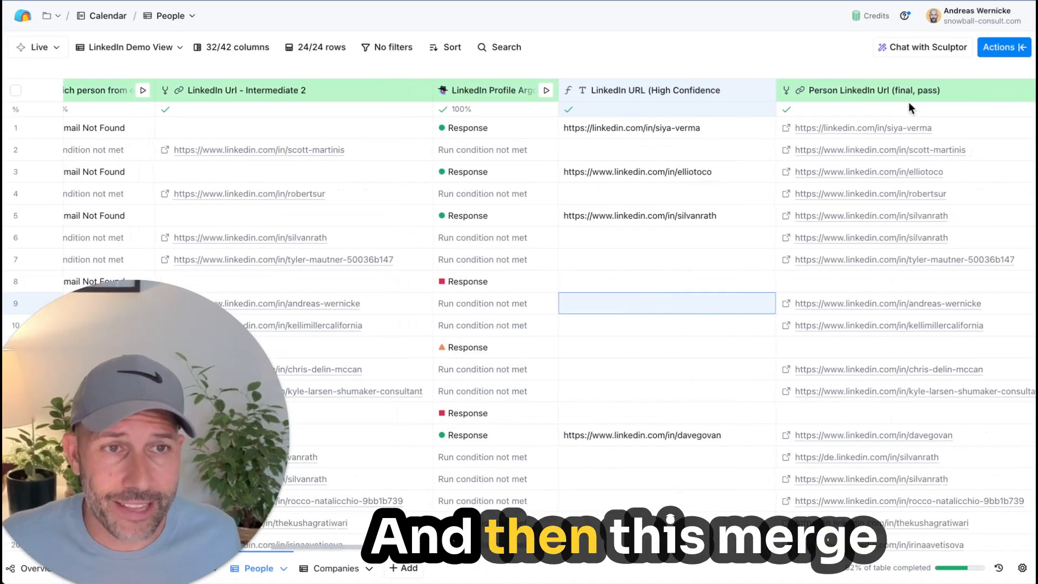
scroll(901, 100, right, 3)
click(881, 92)
click(720, 141)
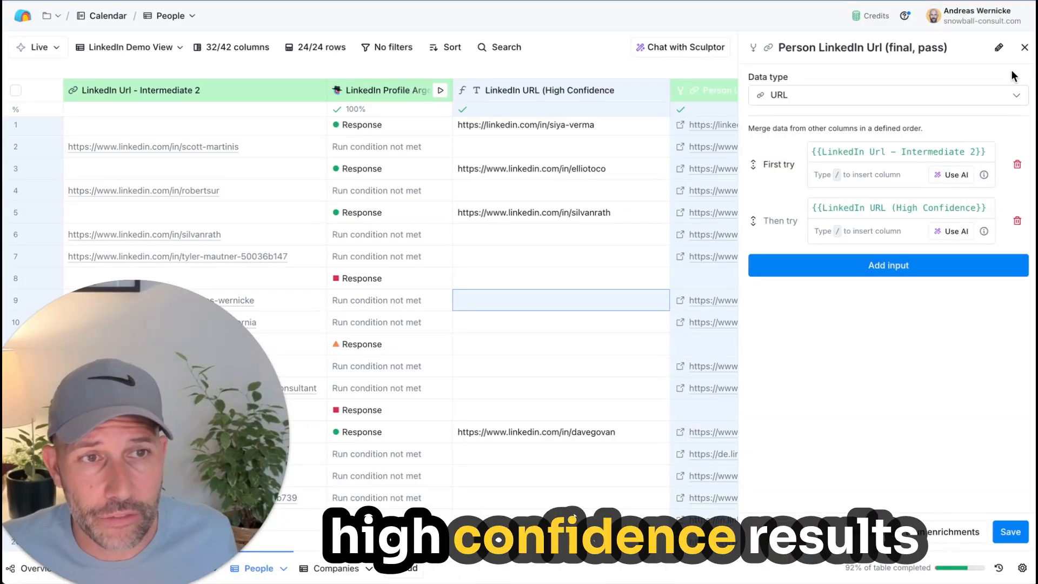
click(1025, 47)
Step: Select the cells of the Person LinkedIn Url (final, pass) column from row 1 down and examine the merged URLs
scroll(623, 248, right, 2)
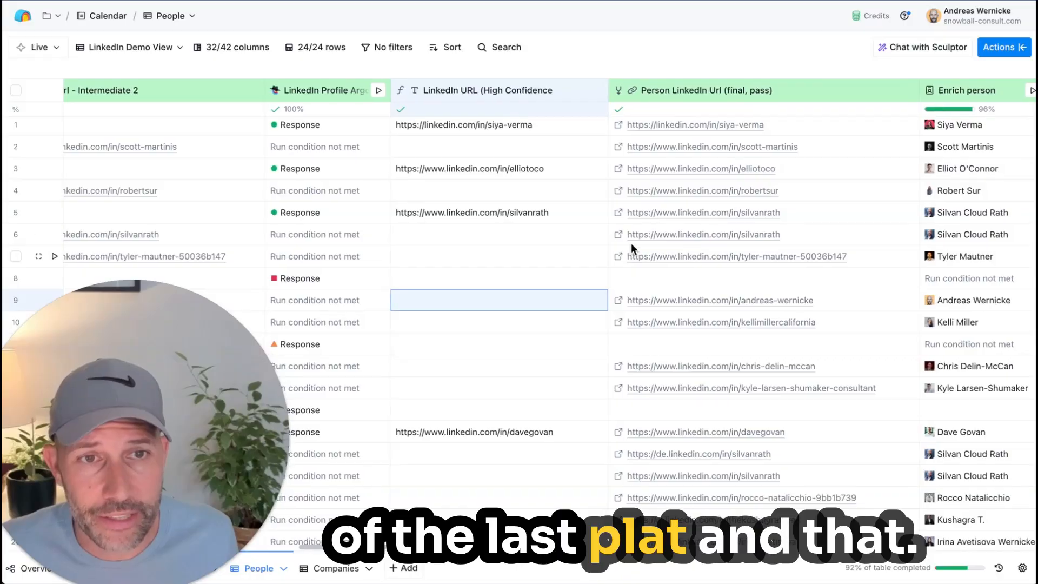
scroll(797, 410, down, 3)
scroll(782, 421, up, 3)
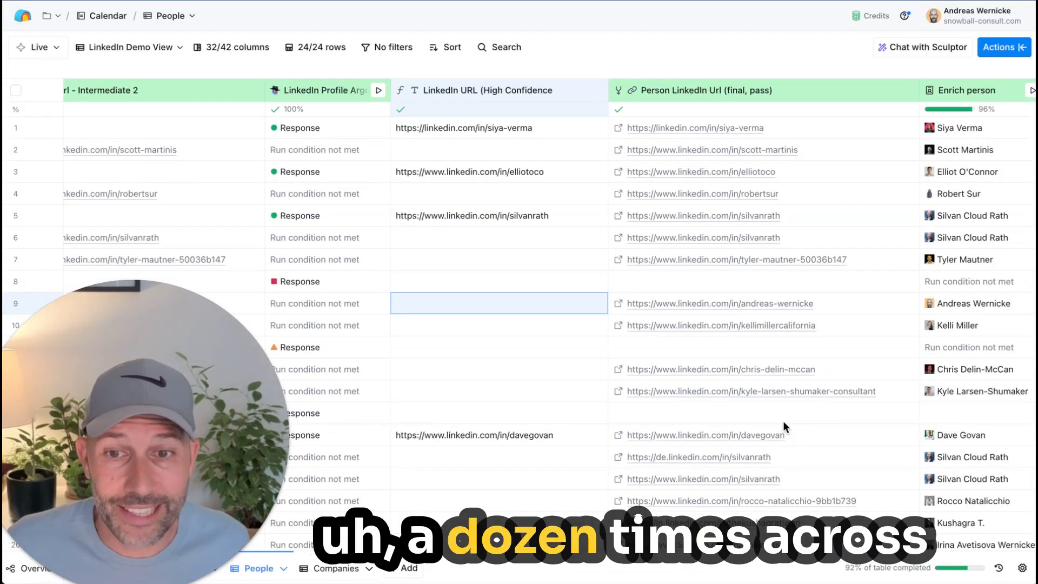
click(725, 47)
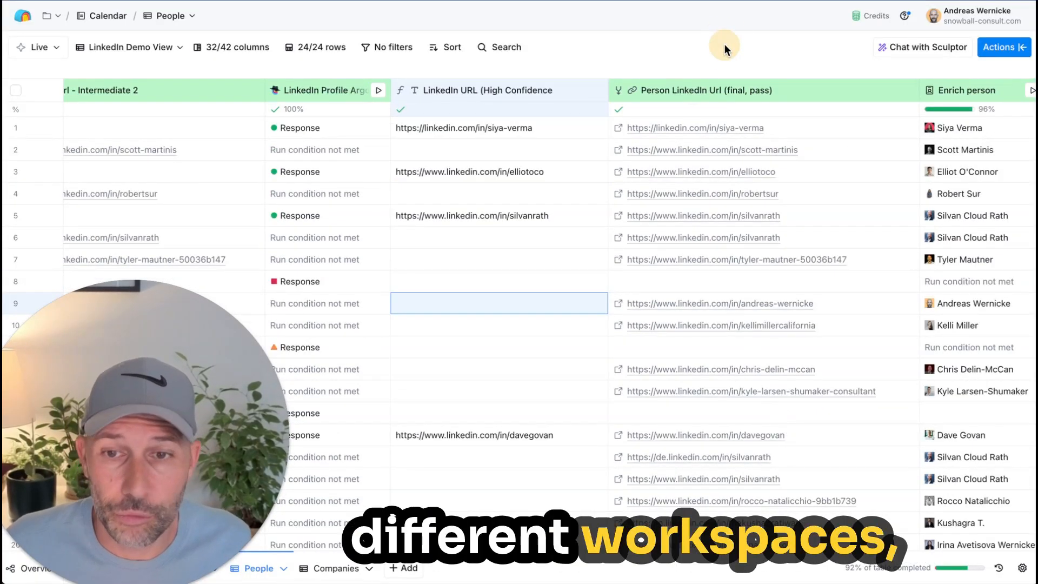
drag(802, 132, 836, 503)
scroll(835, 503, left, 1)
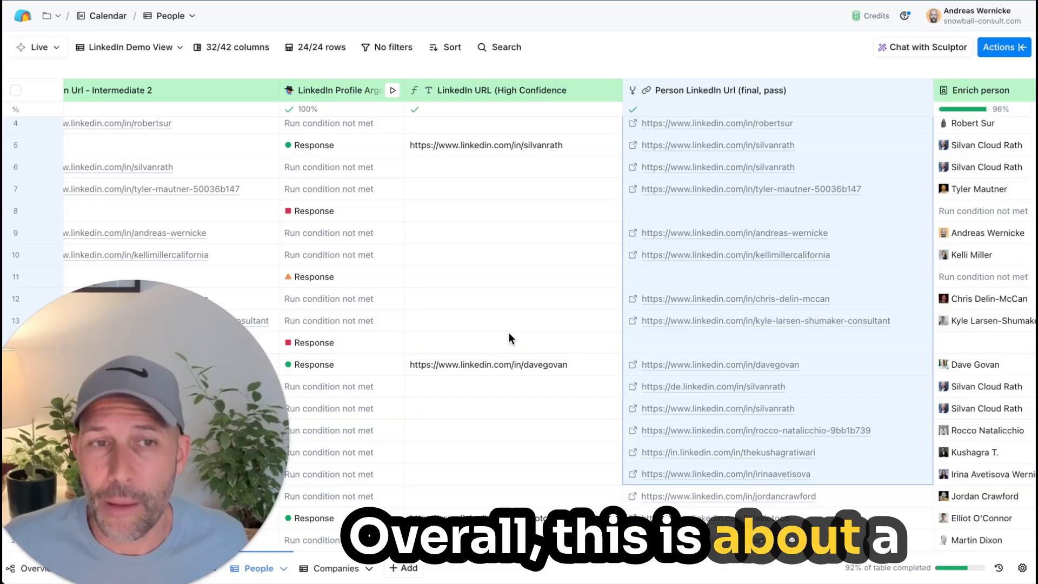
scroll(507, 336, up, 3)
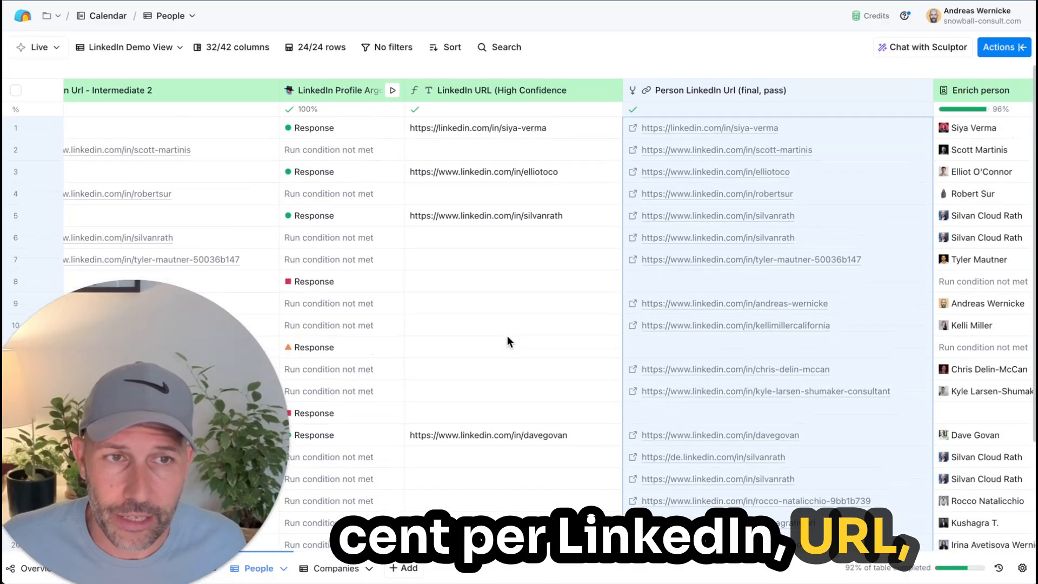
scroll(737, 304, down, 5)
scroll(738, 381, up, 5)
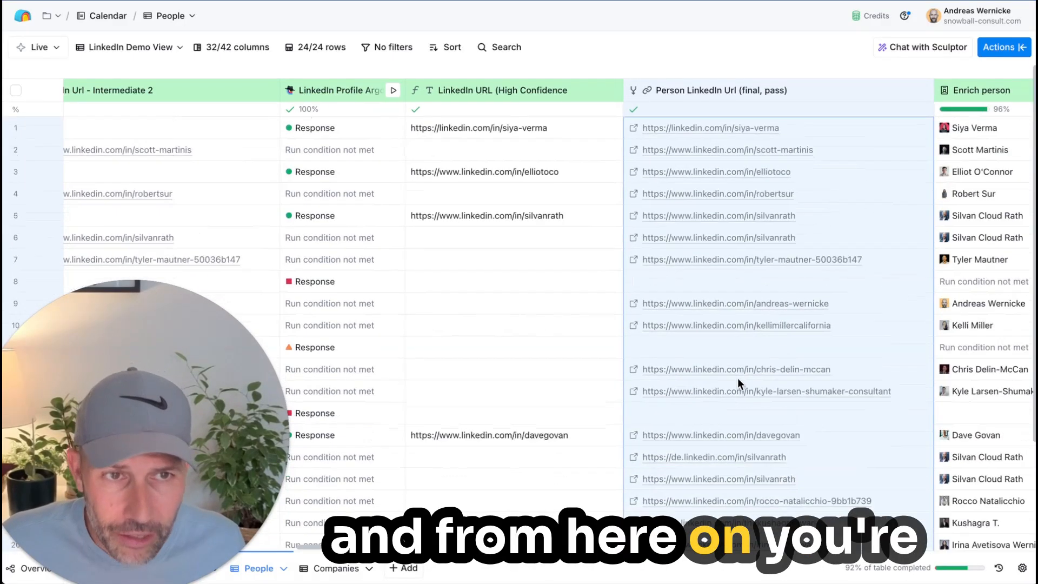
Step: Examine the Enrich person, 16-Word Summary and Summary_16Words columns that build on the final LinkedIn URL, selecting row 4's summary
scroll(738, 377, right, 1)
scroll(737, 375, right, 4)
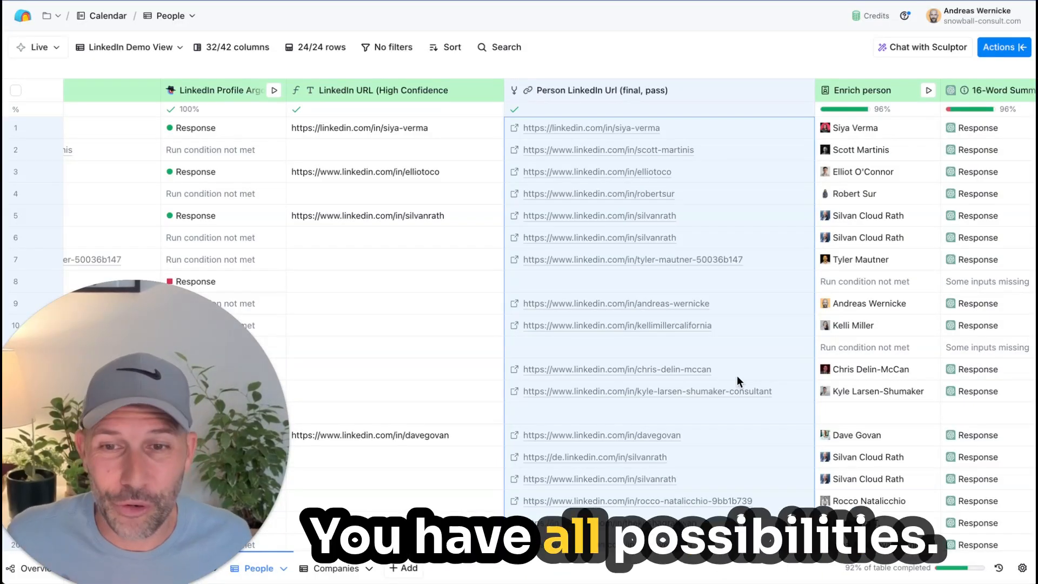
scroll(737, 375, right, 10)
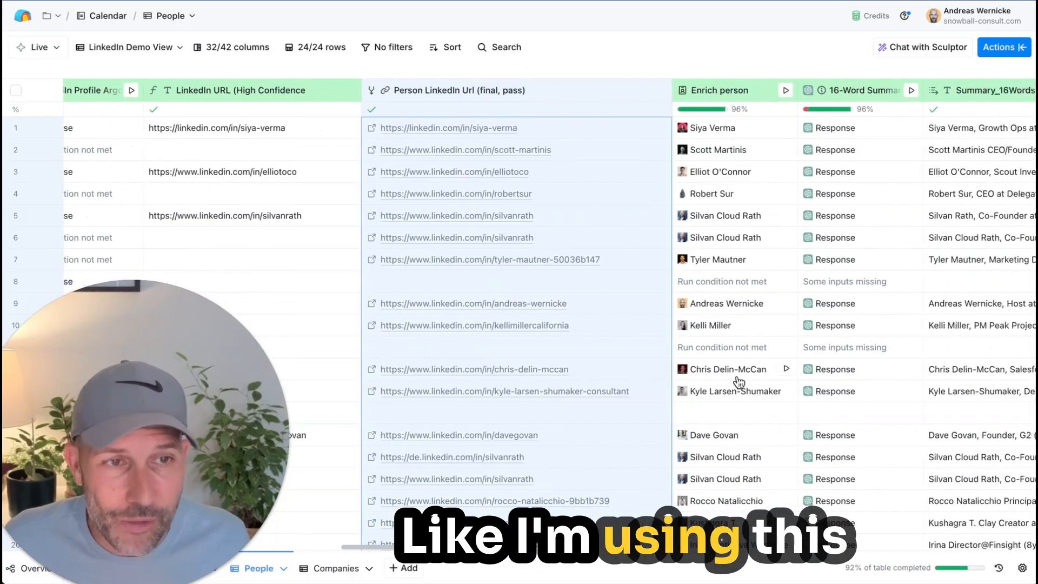
scroll(739, 383, right, 2)
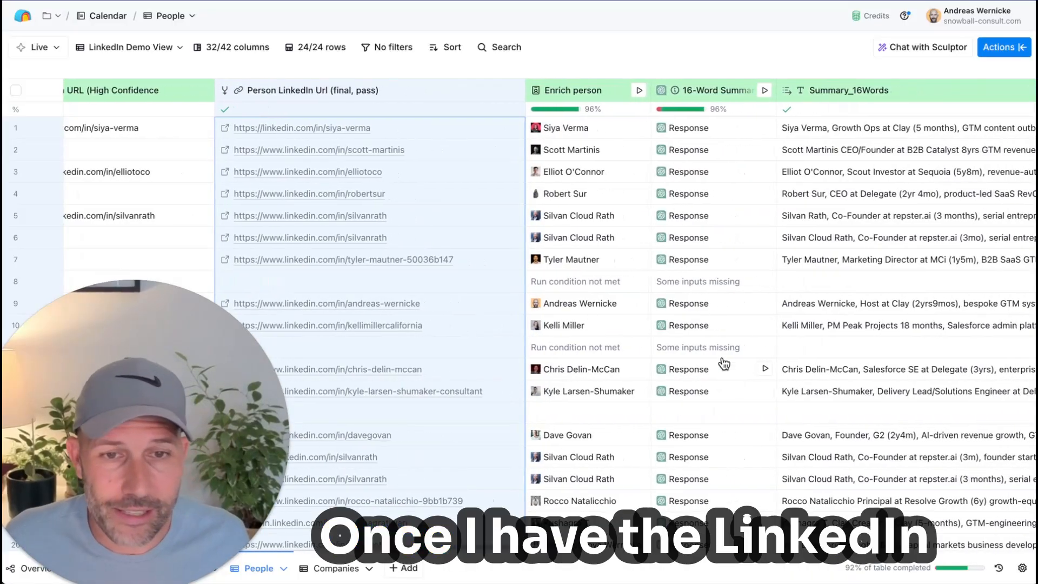
scroll(561, 354, right, 2)
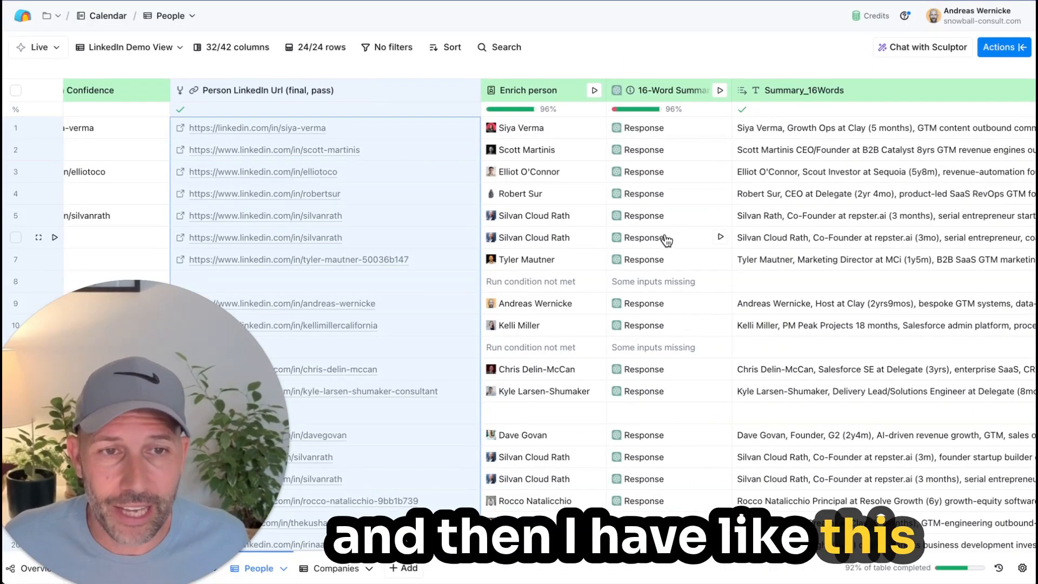
scroll(668, 239, right, 2)
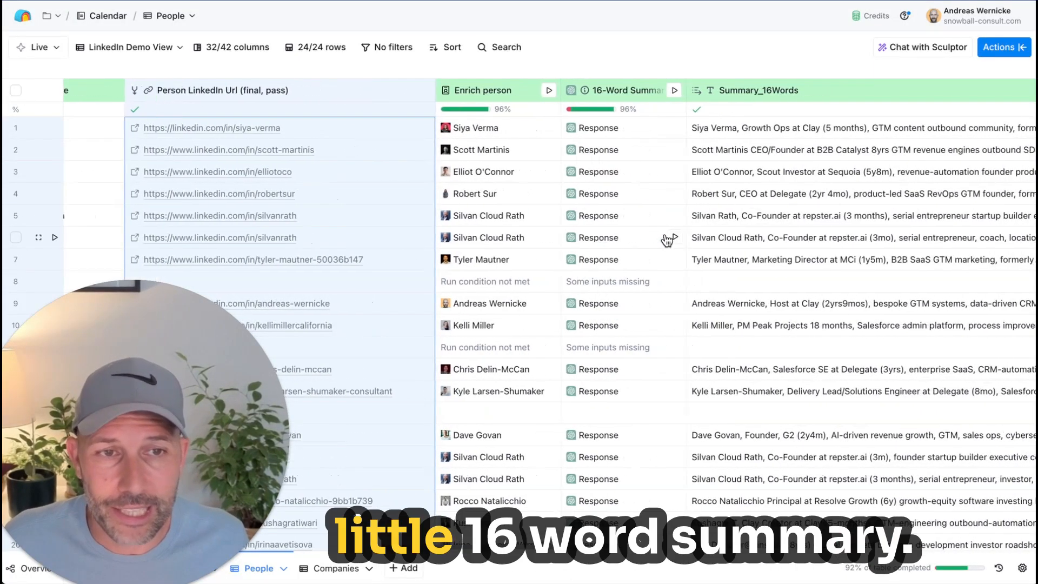
click(749, 198)
scroll(748, 198, right, 2)
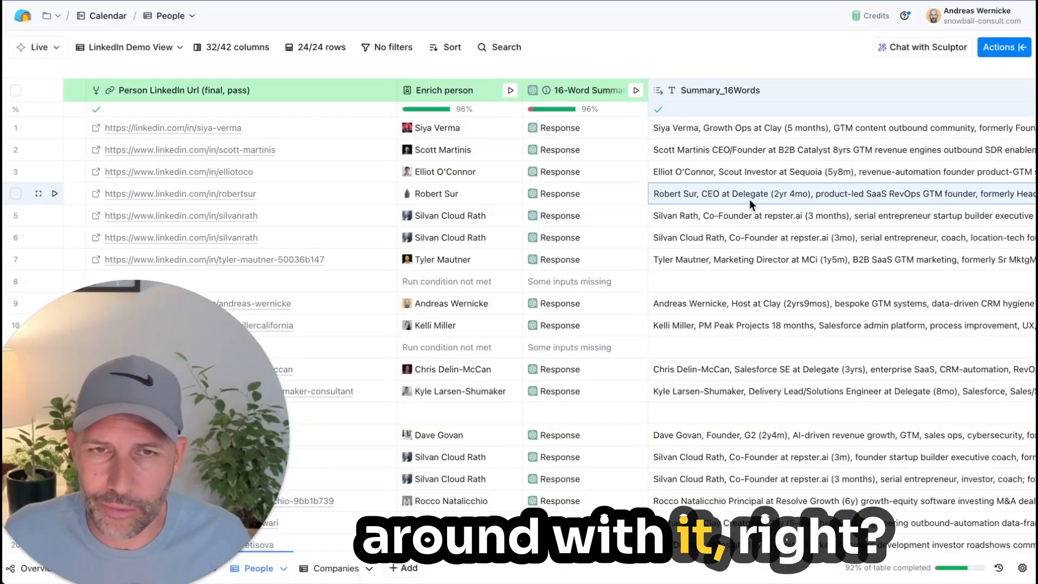
scroll(749, 199, left, 5)
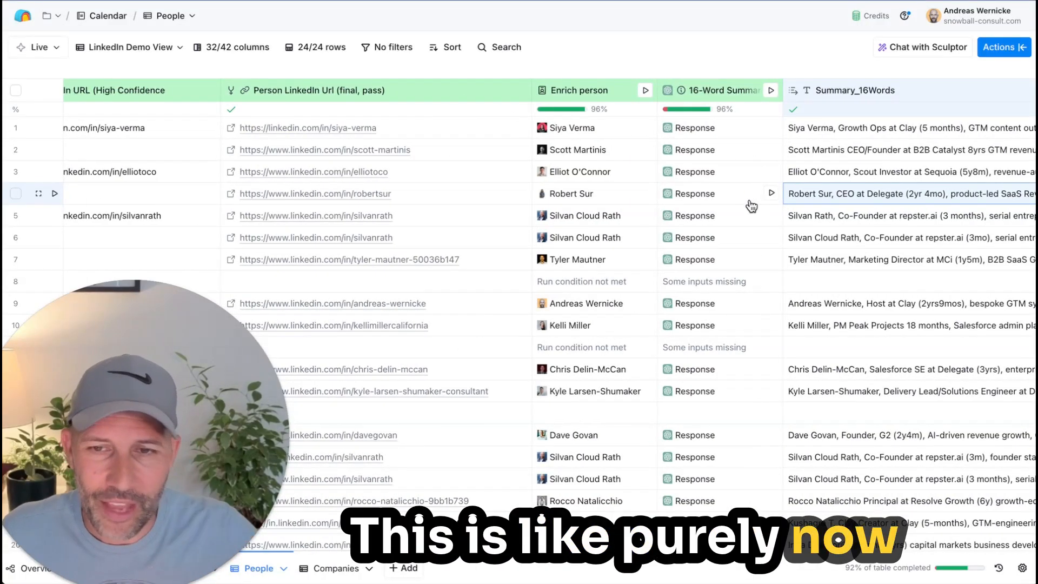
scroll(751, 205, left, 5)
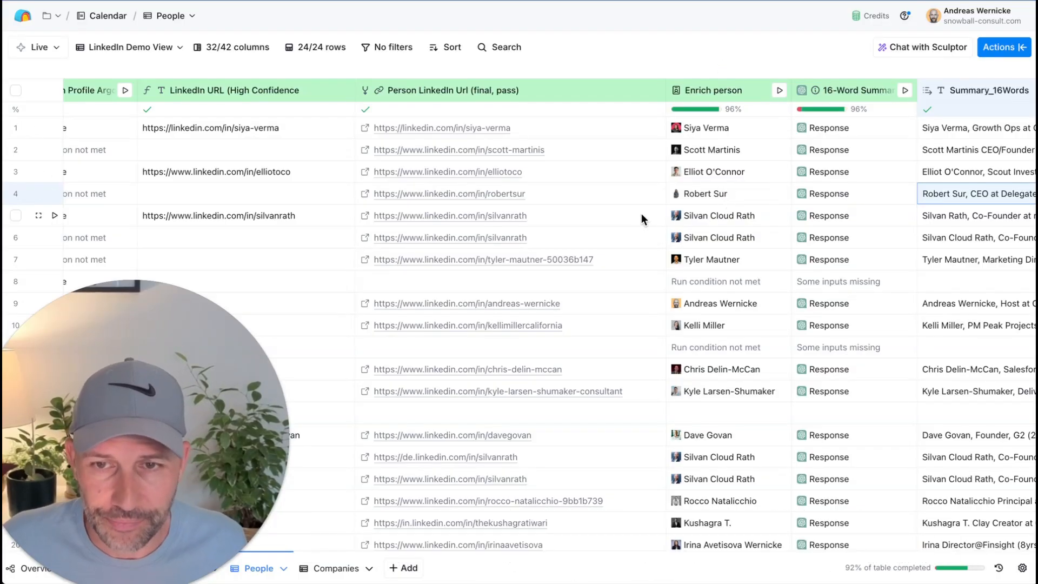
Step: Review the Email Username column's formula and its description in the formula generator, and close both without changes
scroll(495, 133, left, 15)
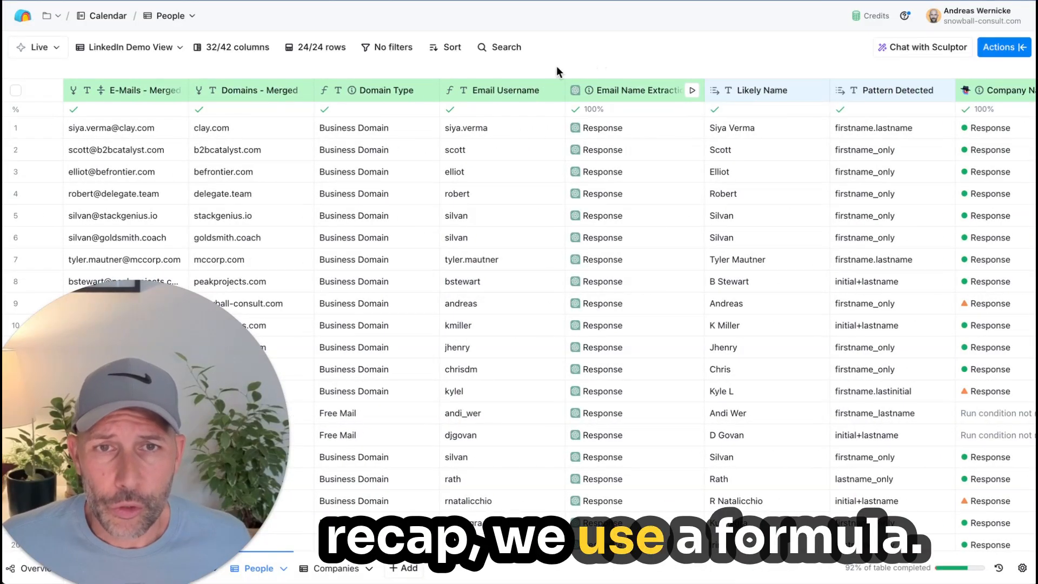
click(518, 93)
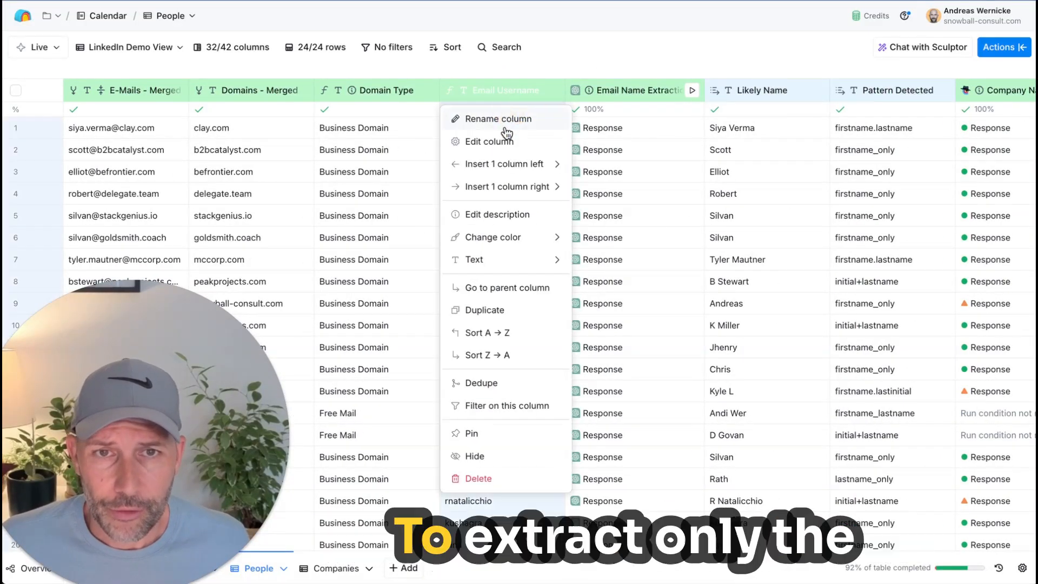
click(503, 140)
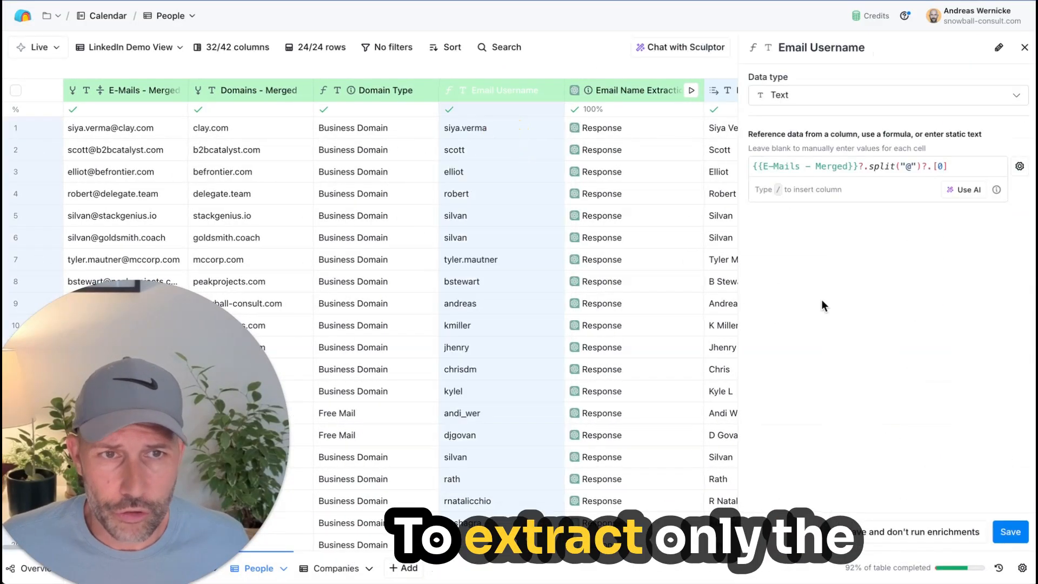
click(963, 190)
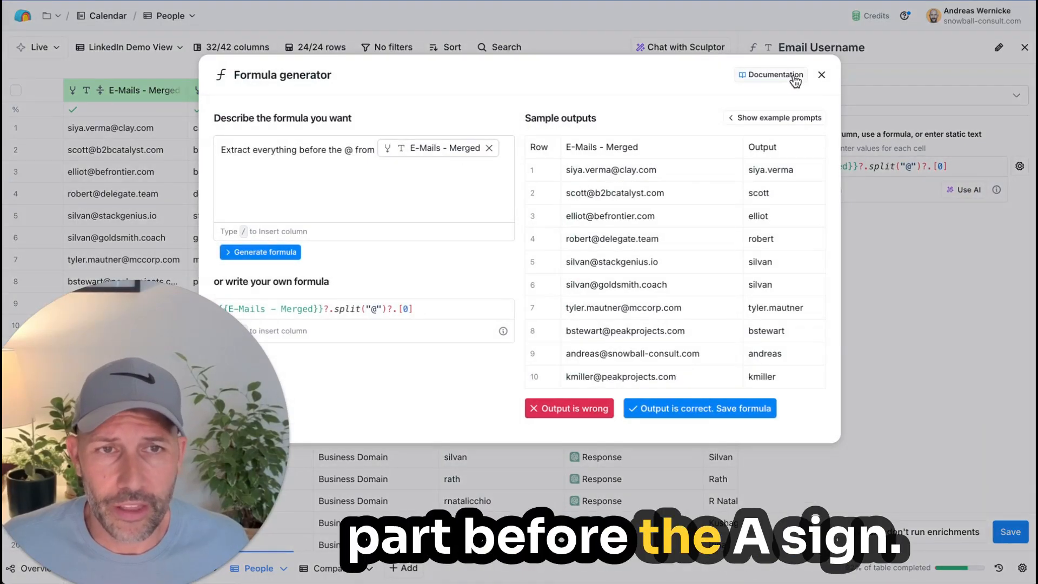
click(821, 74)
click(1025, 47)
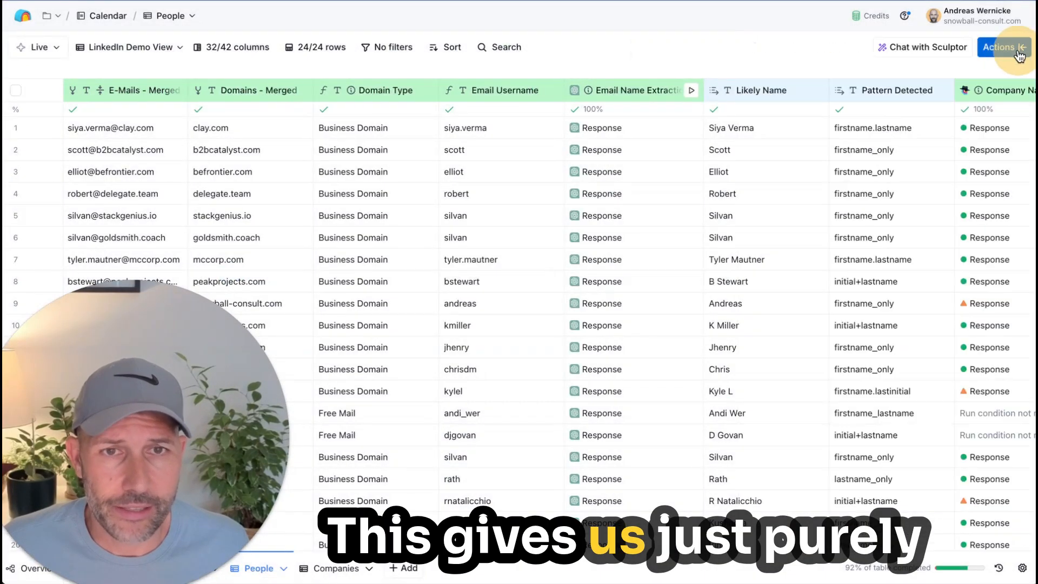
Step: Look through the extracted usernames in rows 1 to 5 of the Email Username column, selecting individual cells
click(476, 149)
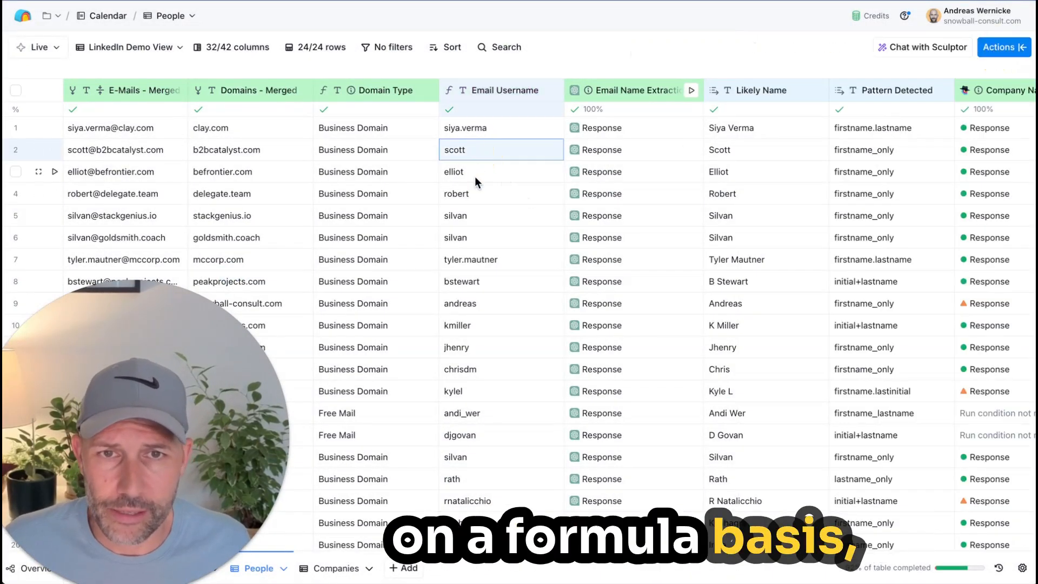
click(474, 175)
click(469, 194)
click(469, 217)
click(472, 127)
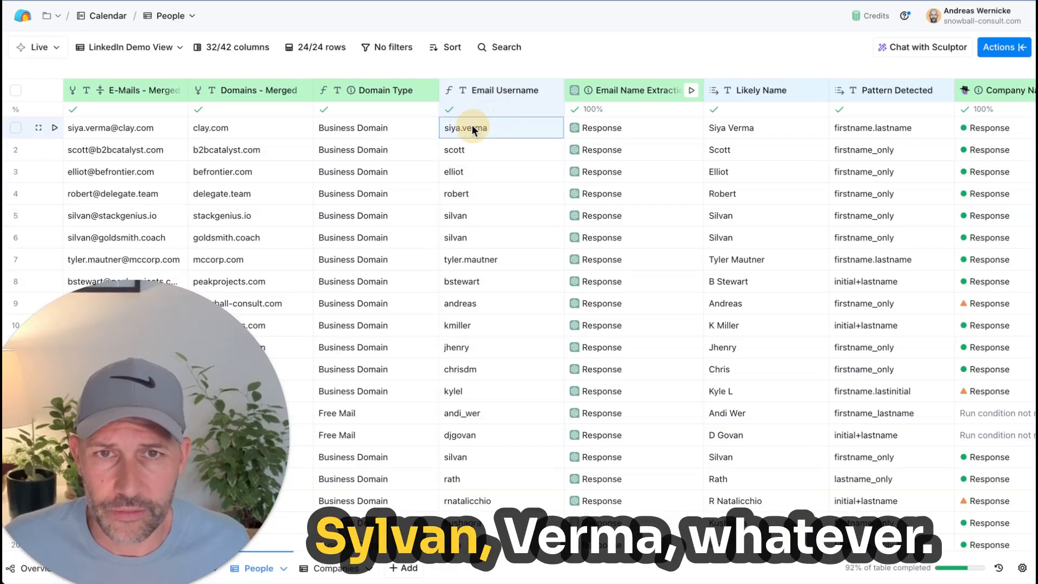
Step: Check row 1's Likely Name and Pattern Detected values derived from the email username
scroll(511, 138, right, 4)
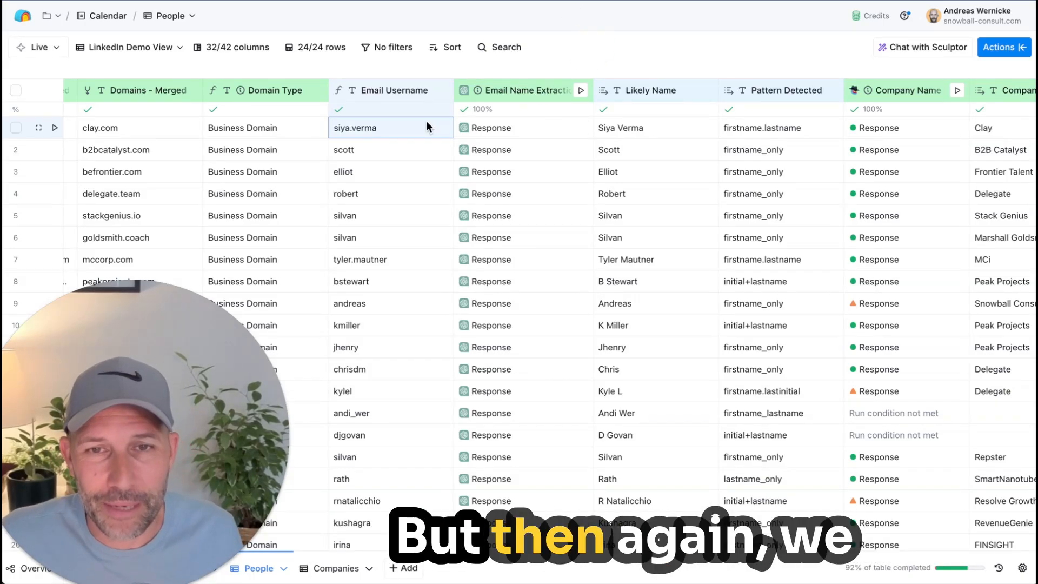
click(637, 128)
click(793, 128)
scroll(792, 128, right, 2)
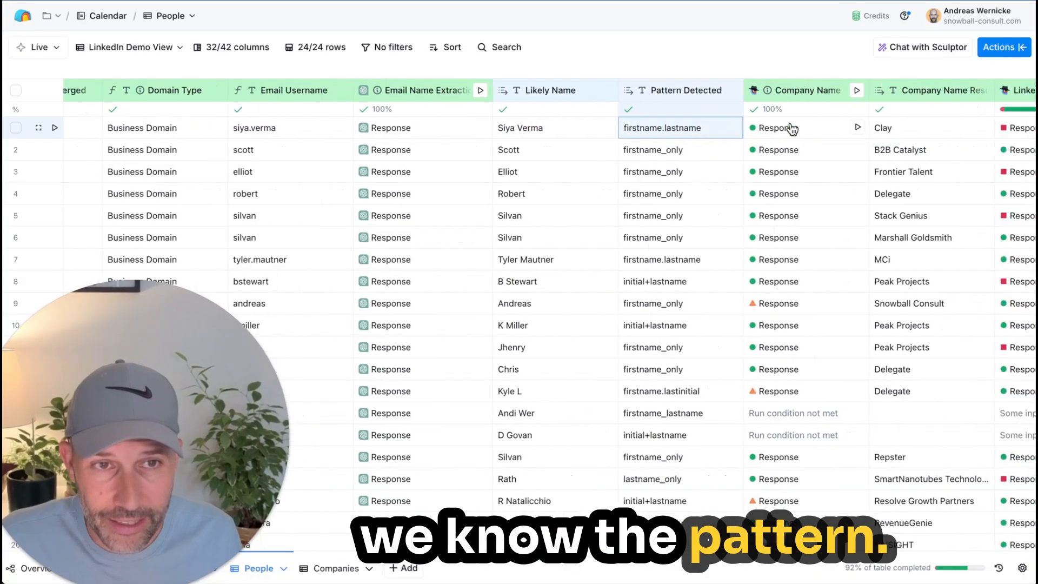
Step: Inspect the cell details of row 1's Company Name response, including its reasoning, confidence and cost, and close them
scroll(792, 129, right, 2)
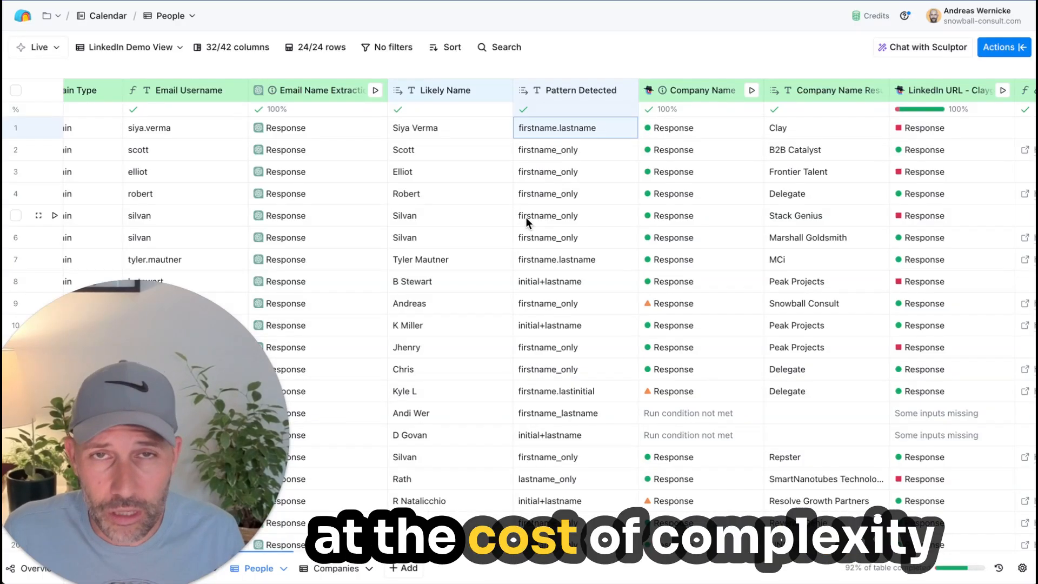
scroll(526, 217, right, 3)
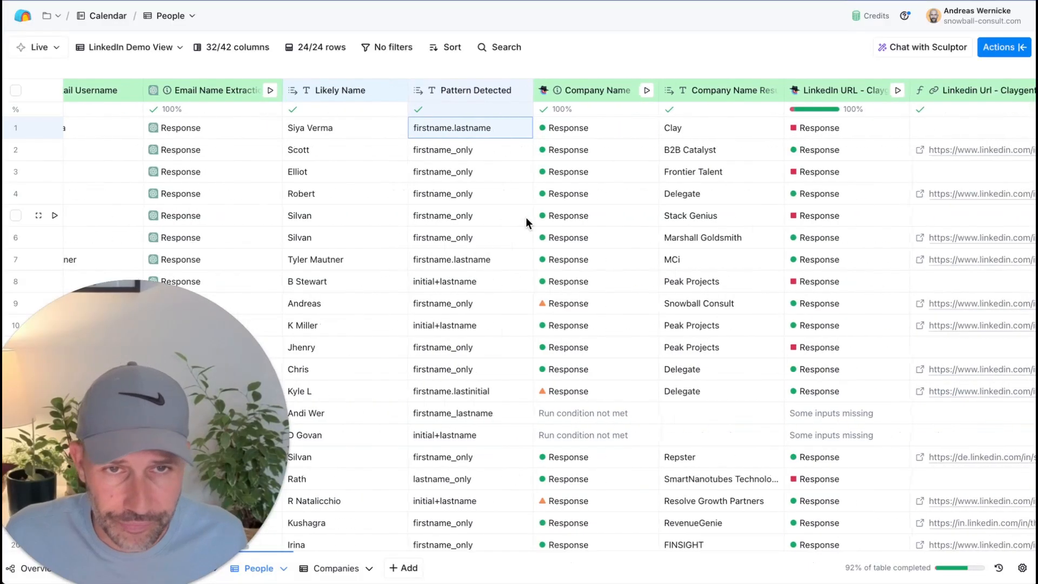
scroll(486, 120, right, 4)
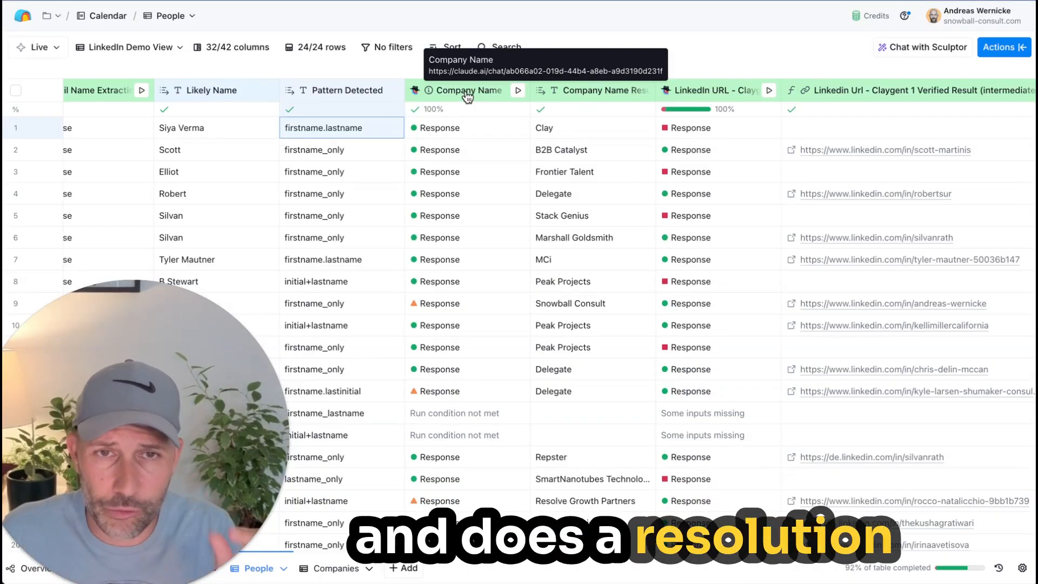
click(459, 134)
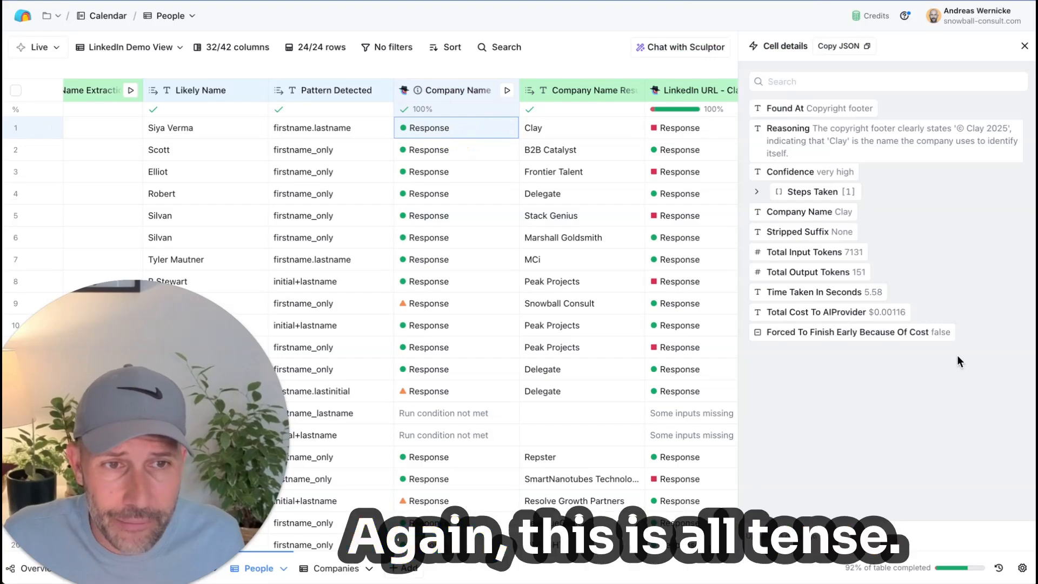
click(1024, 48)
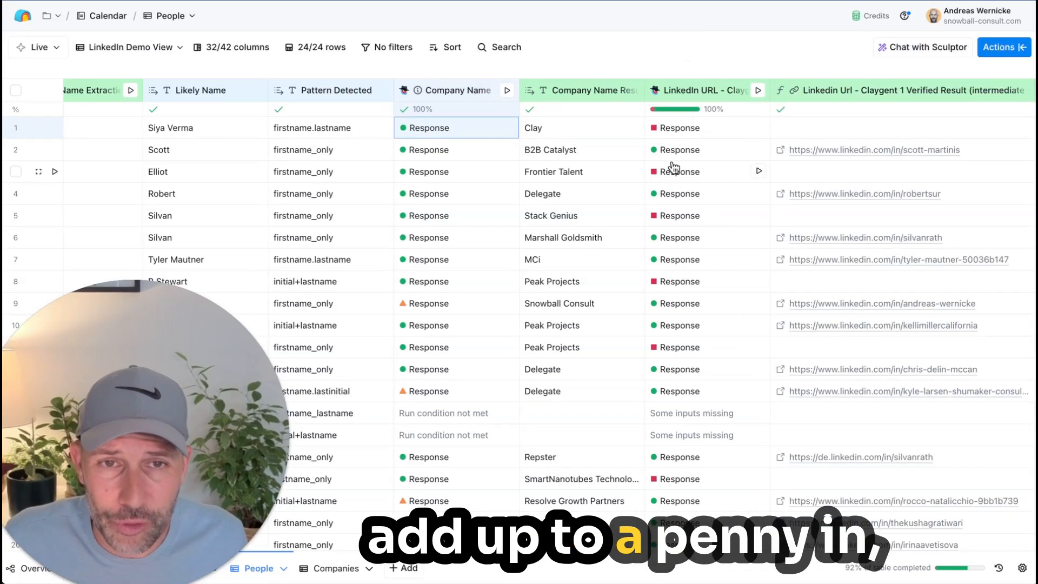
Step: Review the formula of the Linkedin Url - Claygent 1 Verified Result column and its generator description, and close both without changes
scroll(671, 161, right, 5)
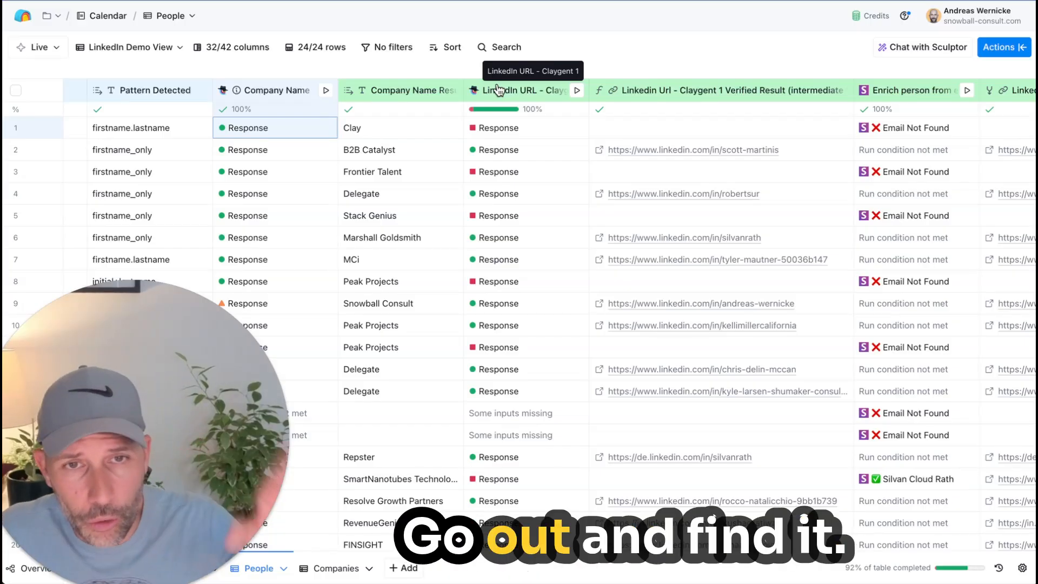
click(633, 101)
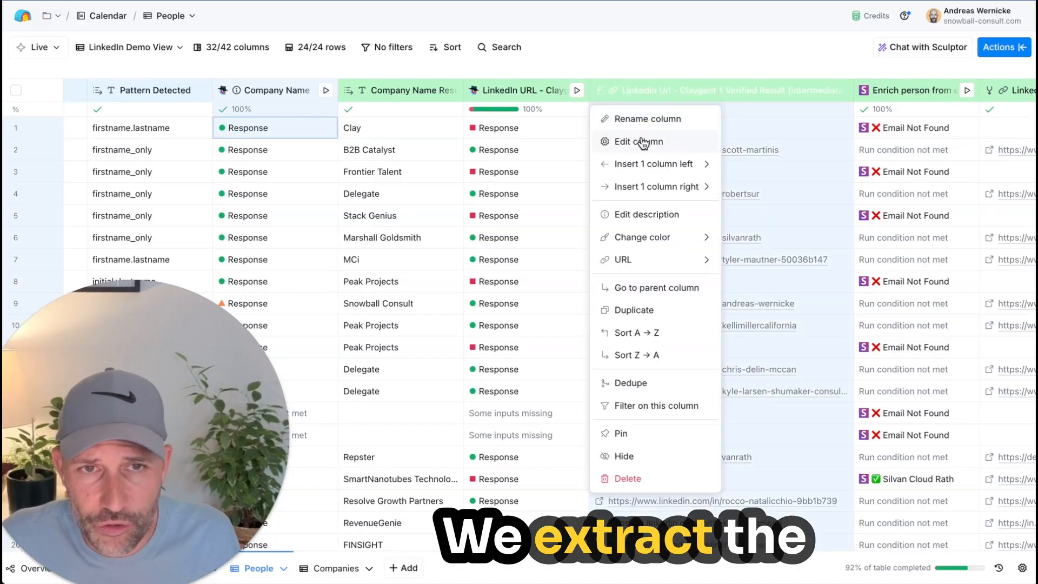
click(631, 138)
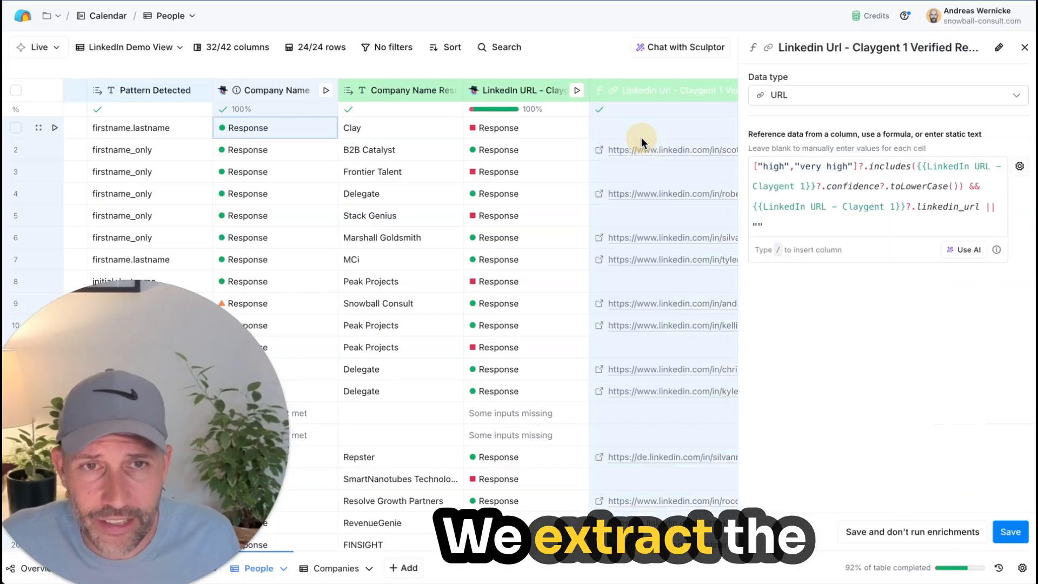
click(968, 250)
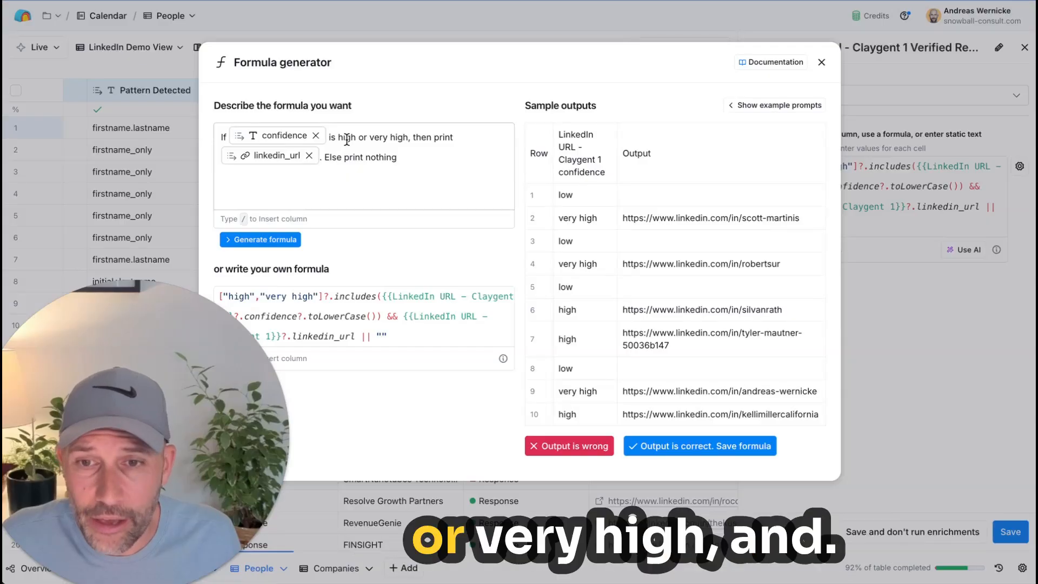
click(820, 64)
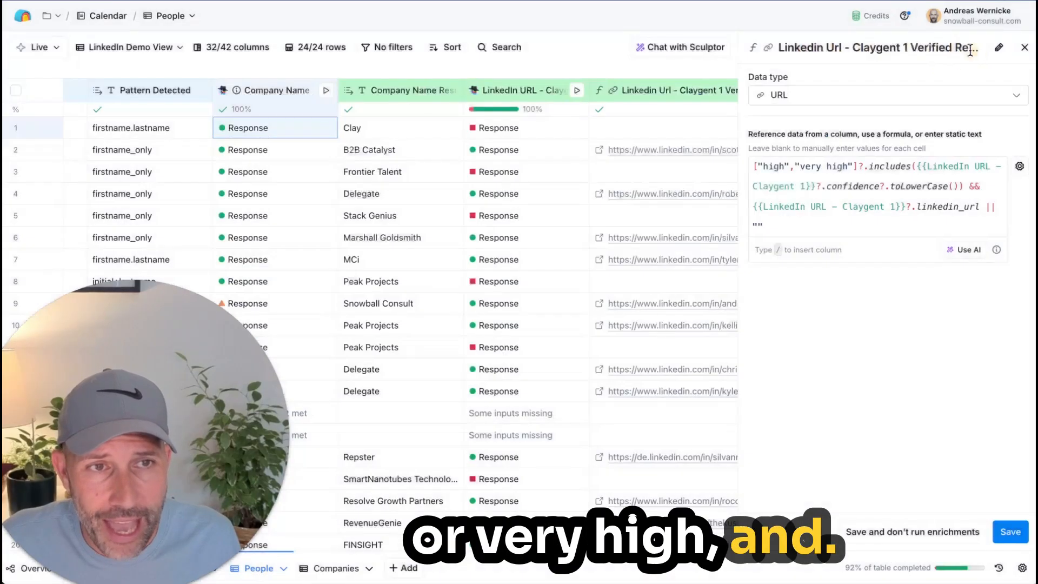
click(1025, 48)
Step: Compare the email-based person enrichment, LinkedIn Url - Intermediate 2, Argon and high-confidence URL columns across the rows
scroll(713, 203, right, 4)
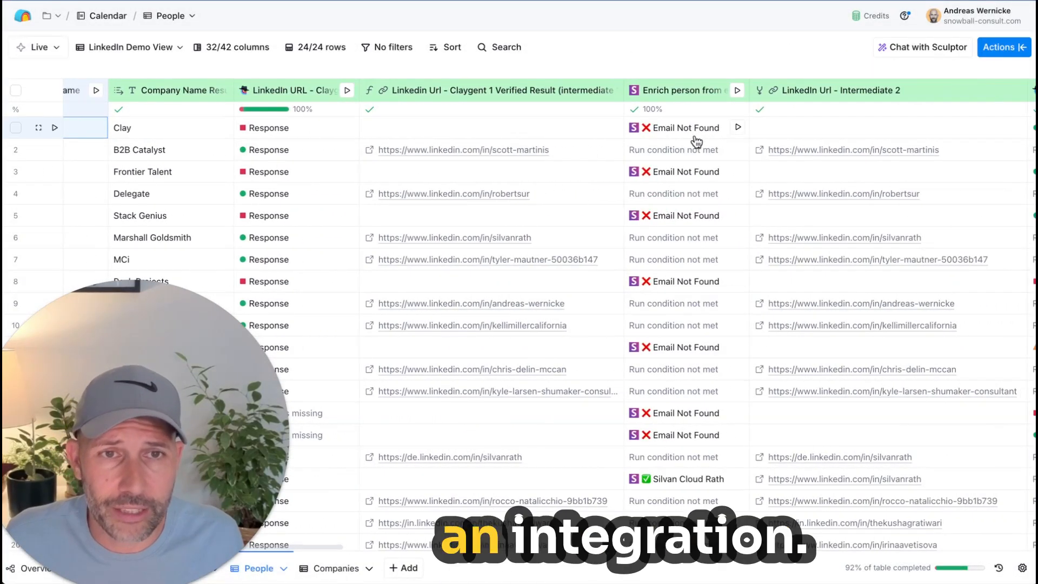
scroll(662, 89, right, 15)
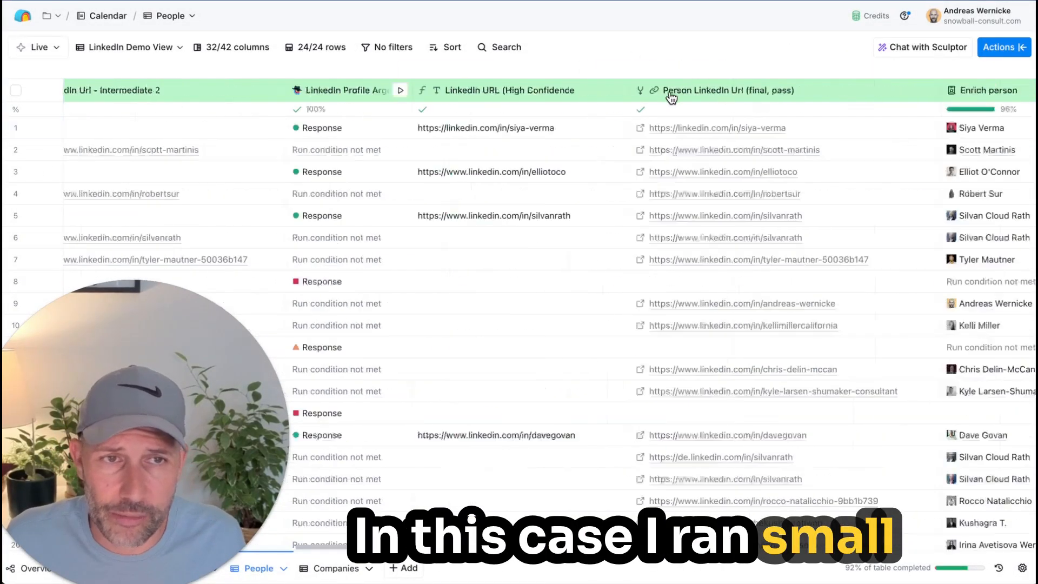
scroll(672, 97, left, 10)
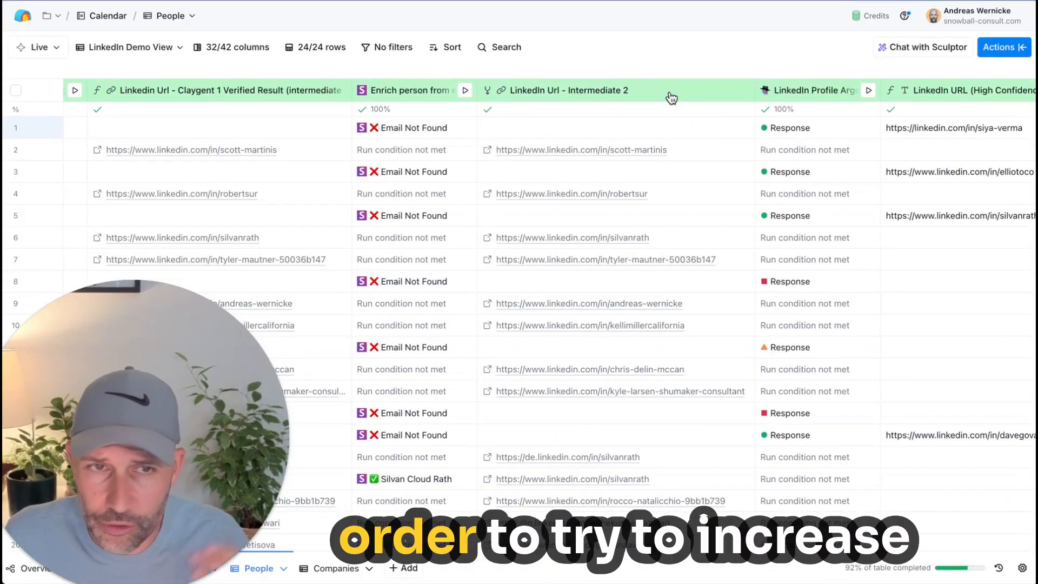
scroll(513, 195, right, 5)
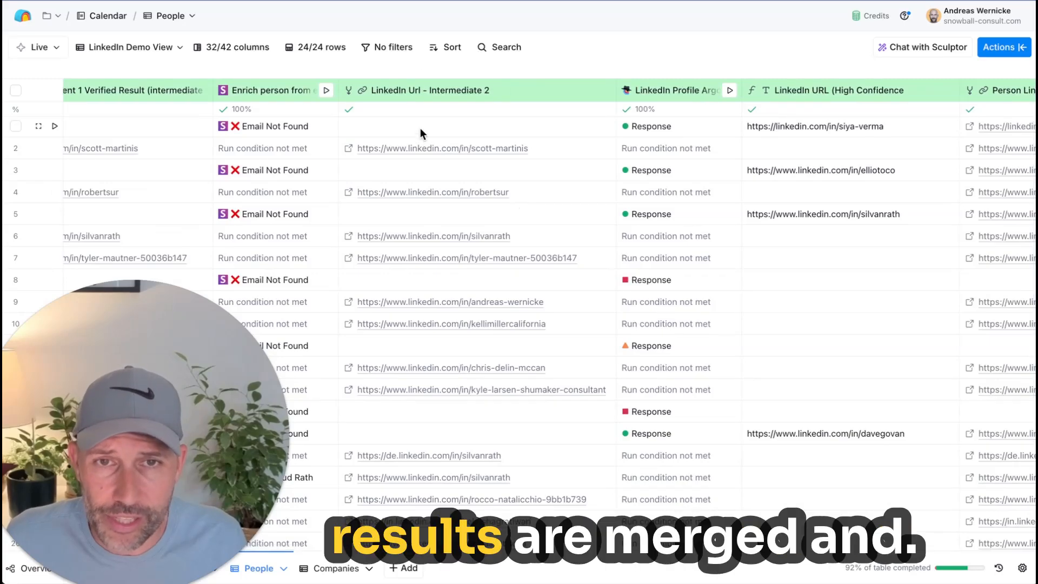
scroll(420, 128, right, 2)
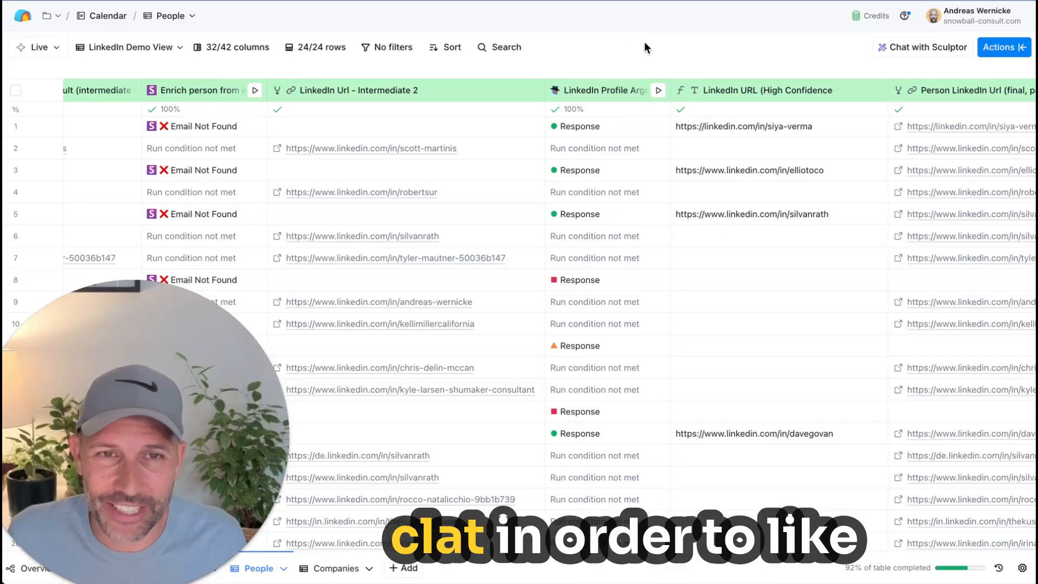
scroll(607, 150, right, 2)
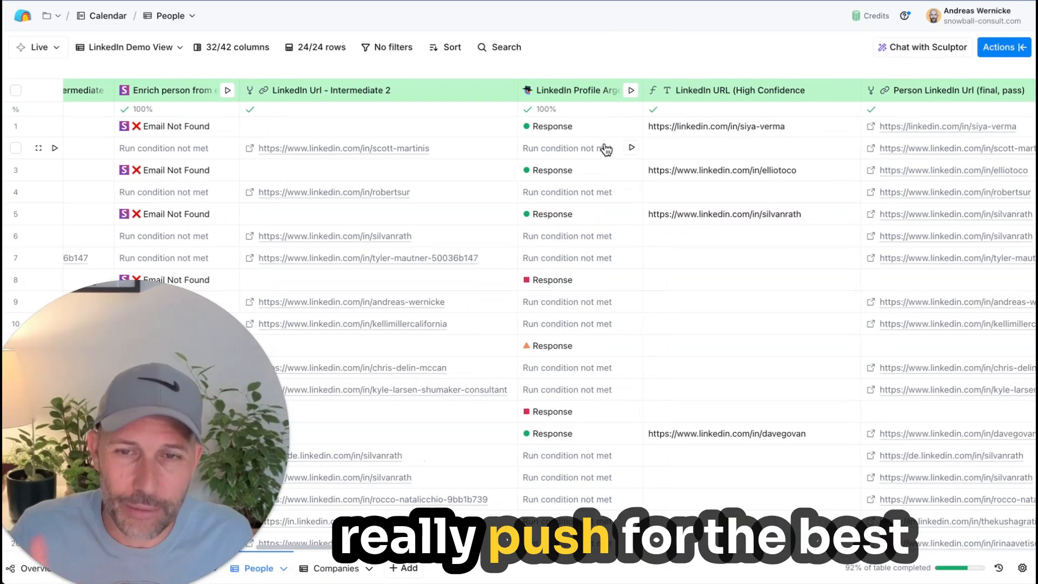
scroll(605, 149, right, 10)
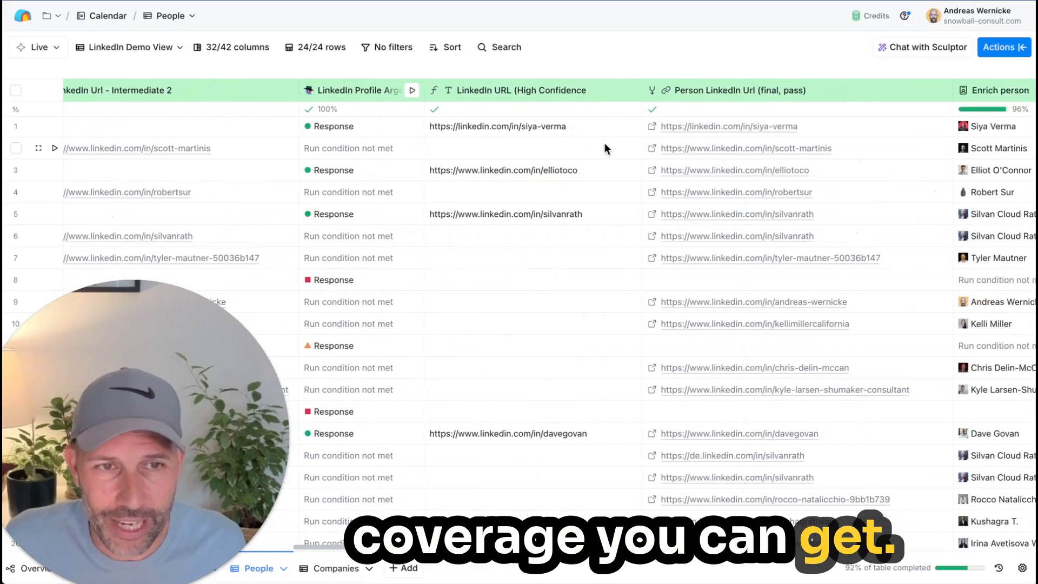
Step: Select the Person LinkedIn Url (final, pass) cells from row 1 down and look over the URL coverage
drag(818, 134, 780, 498)
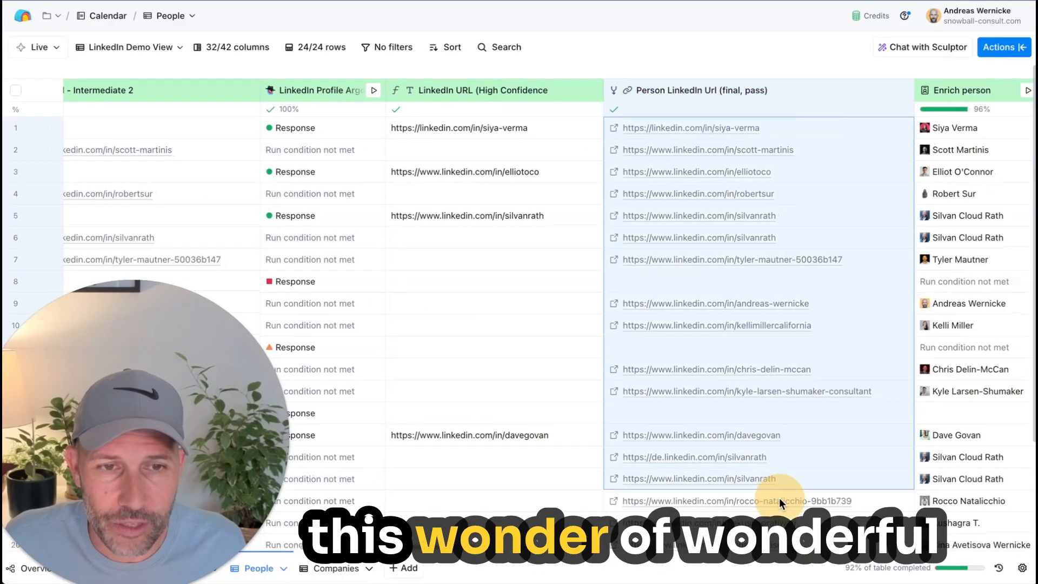
scroll(780, 495, down, 2)
scroll(782, 465, up, 2)
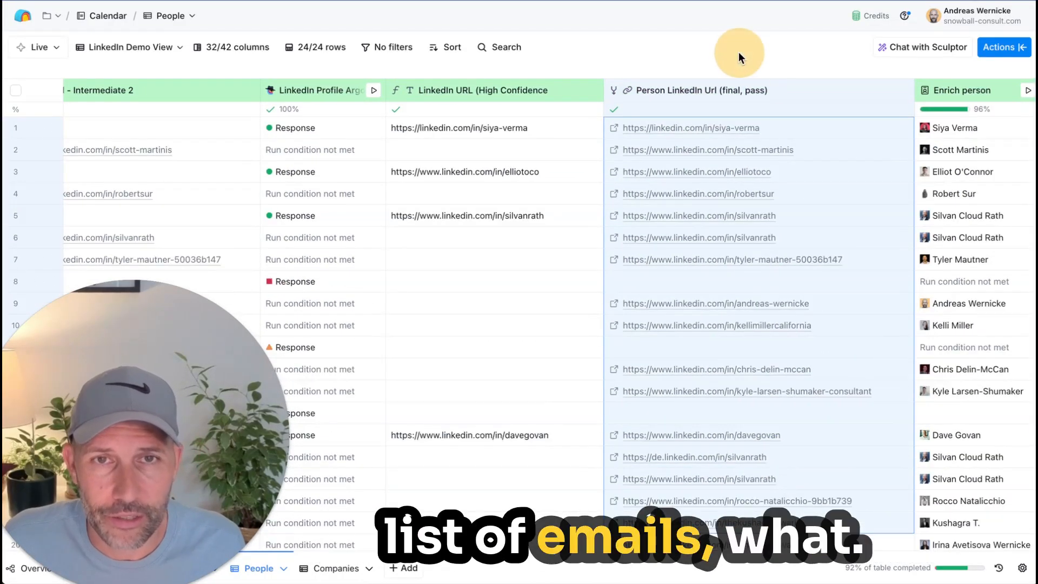
Step: Read through the Company Name column's Claygent prompt, covering its role, goal, task steps and constraints, and close the column settings
scroll(640, 163, left, 20)
scroll(641, 167, left, 8)
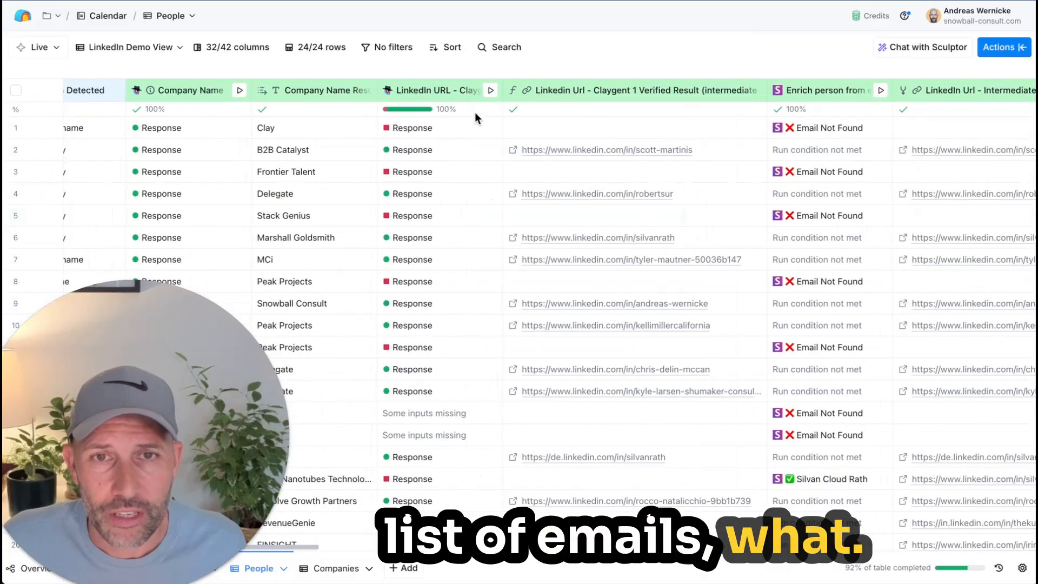
scroll(474, 112, left, 8)
scroll(469, 102, left, 2)
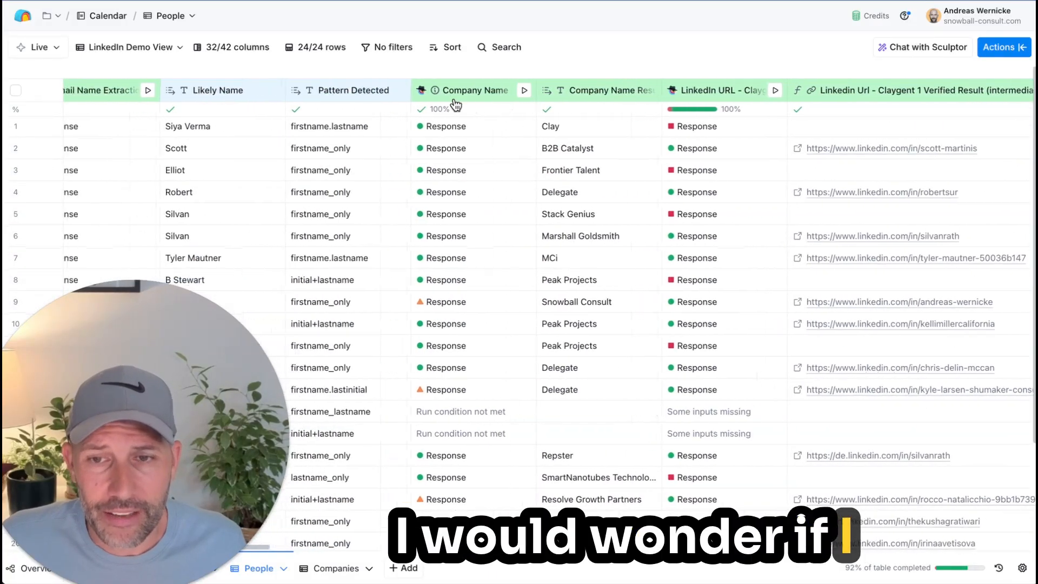
click(457, 100)
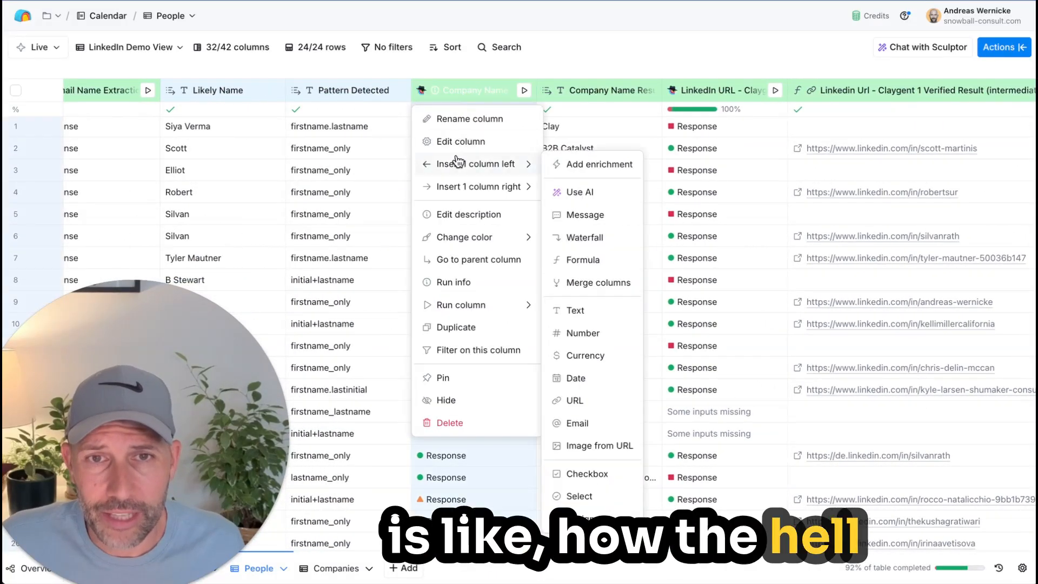
click(443, 141)
scroll(787, 372, down, 7)
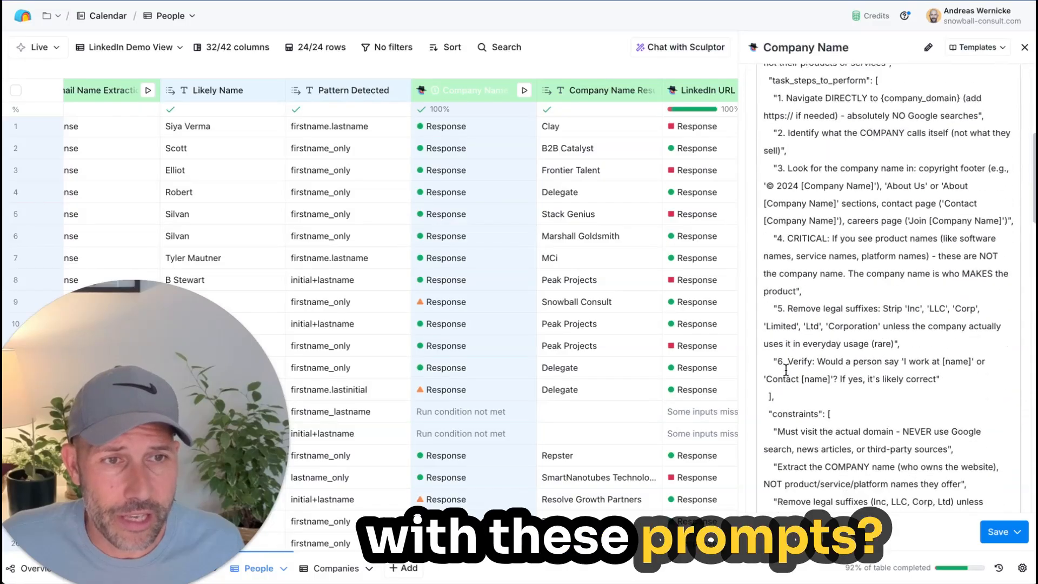
scroll(785, 370, up, 9)
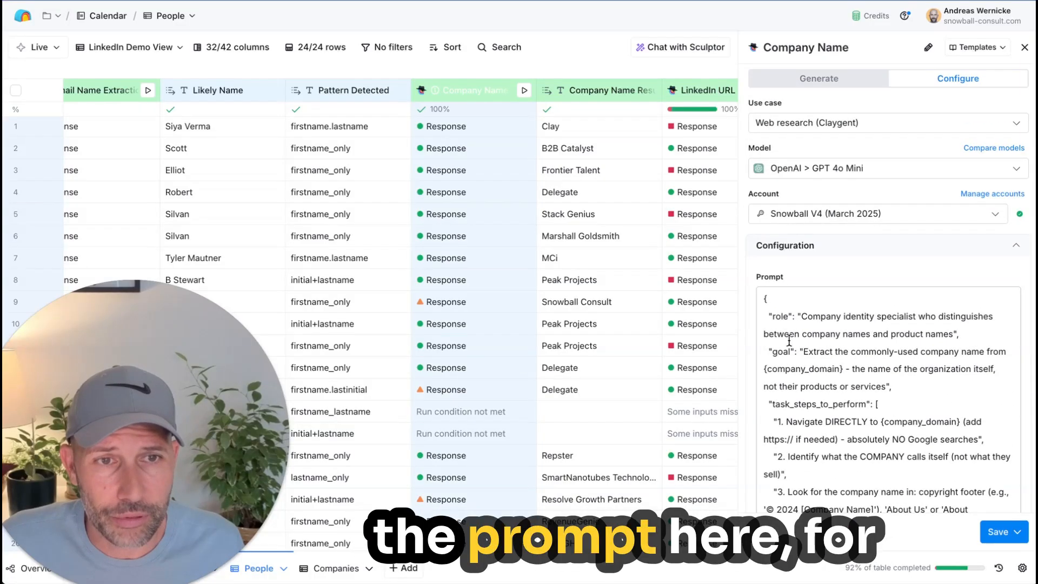
scroll(803, 344, down, 5)
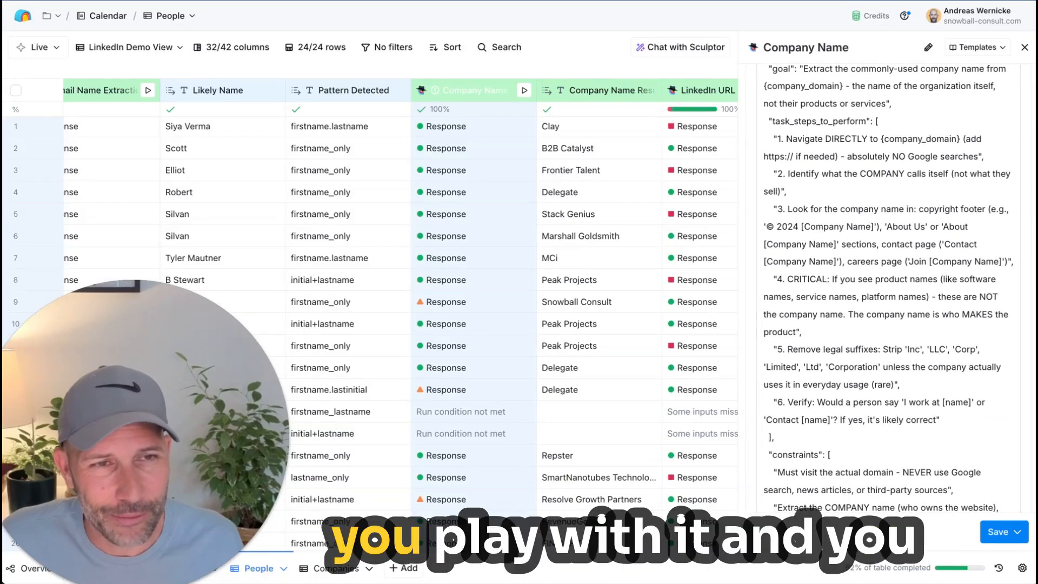
click(1025, 48)
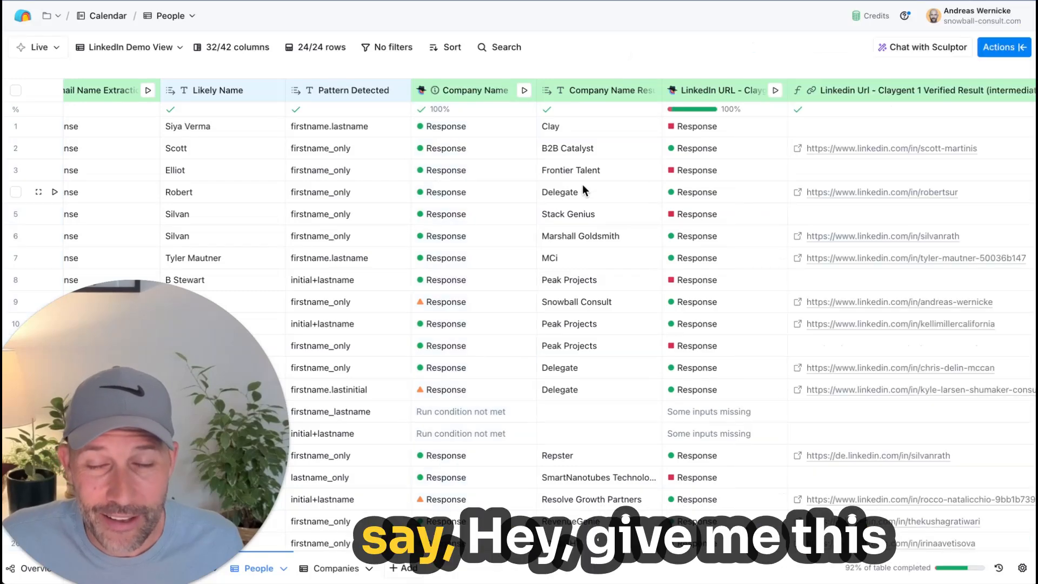
Step: Inspect the row 1 Company Name response details, close them, and select the matching company name result cell
scroll(556, 66, right, 5)
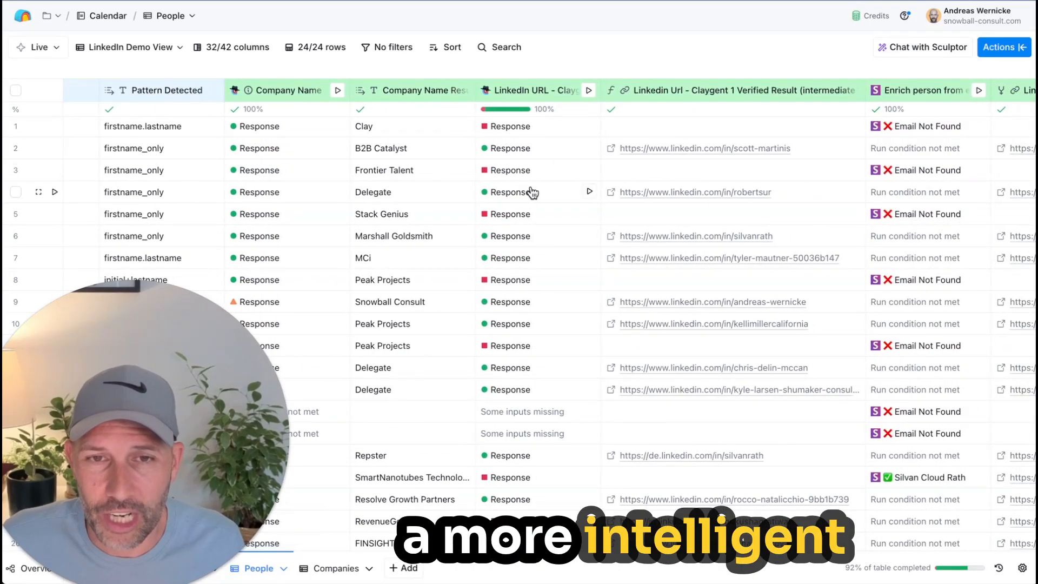
scroll(533, 192, left, 1)
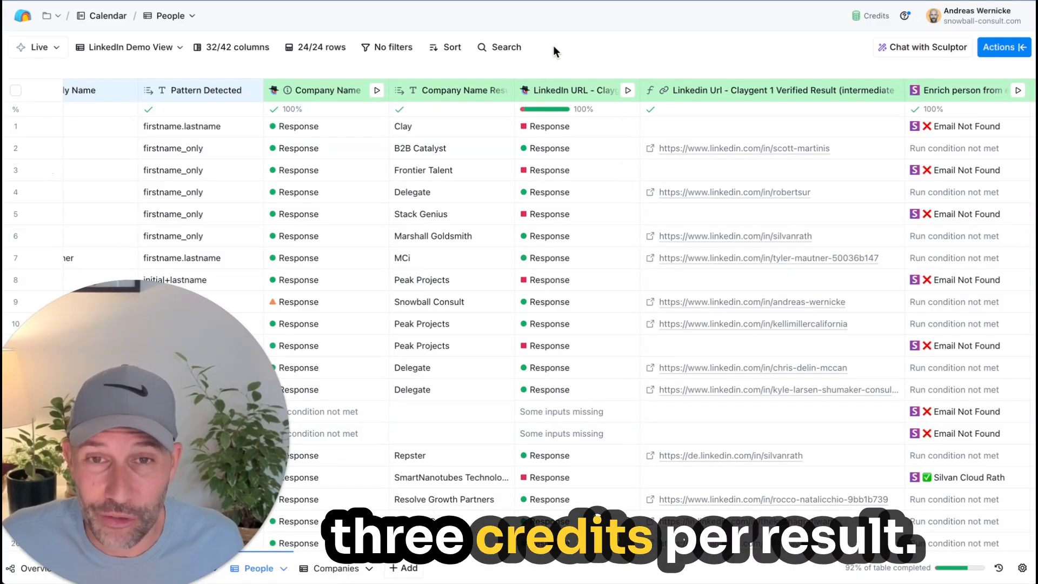
click(316, 126)
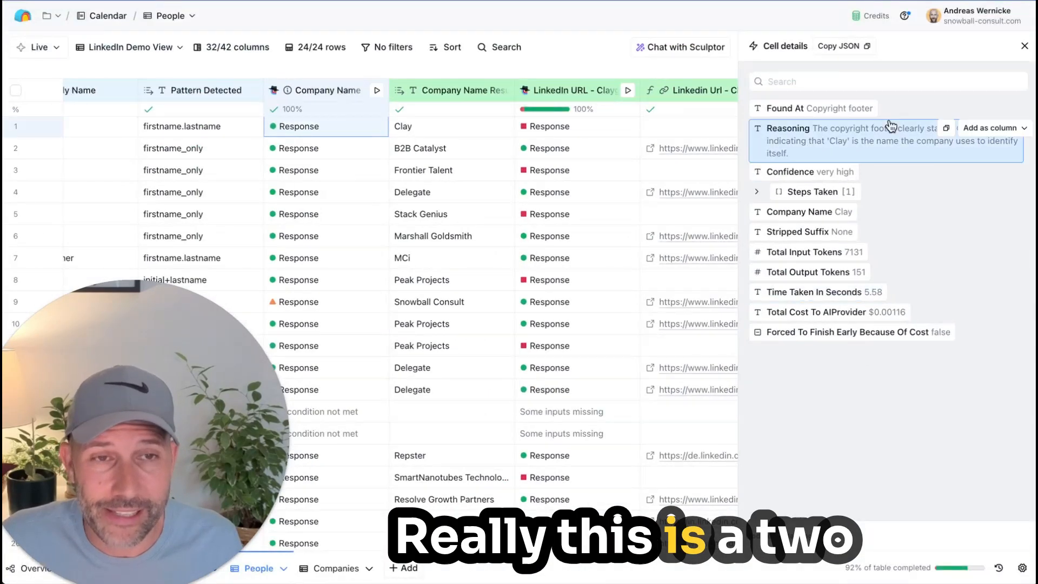
click(1024, 48)
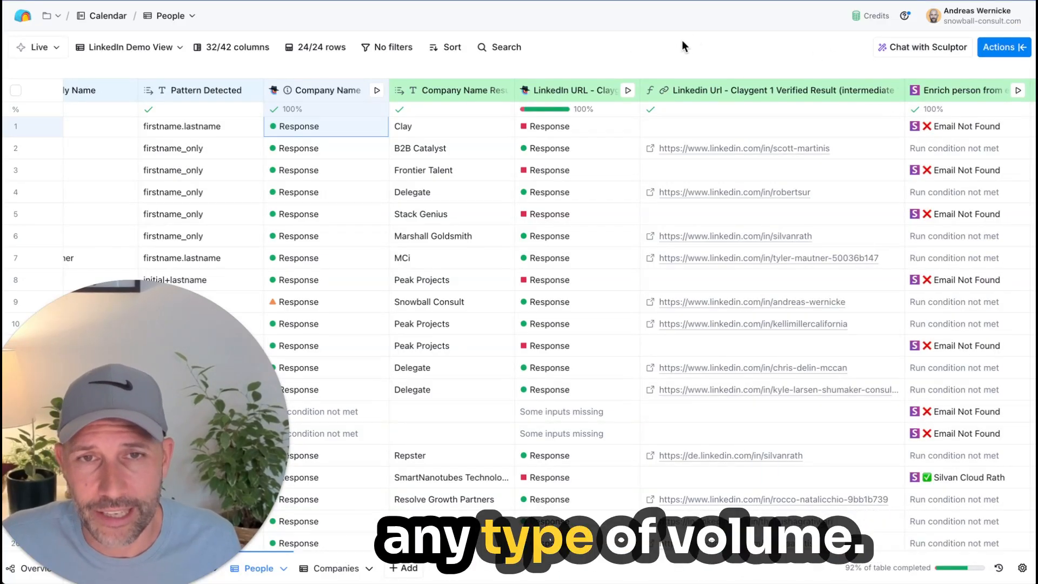
click(400, 127)
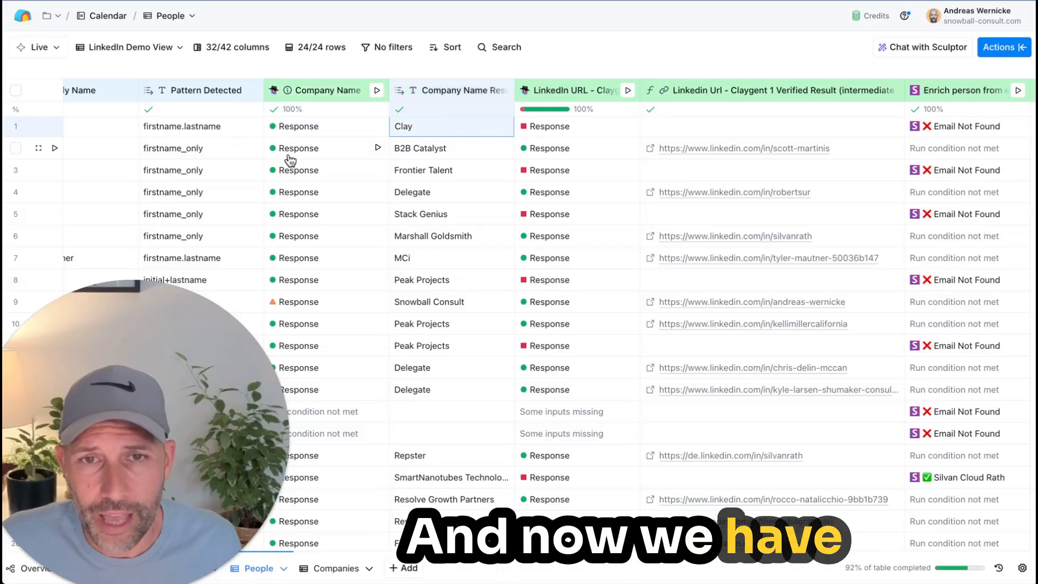
Step: View the Company Name column's Claygent model and prompt configuration and close it without changes
click(332, 91)
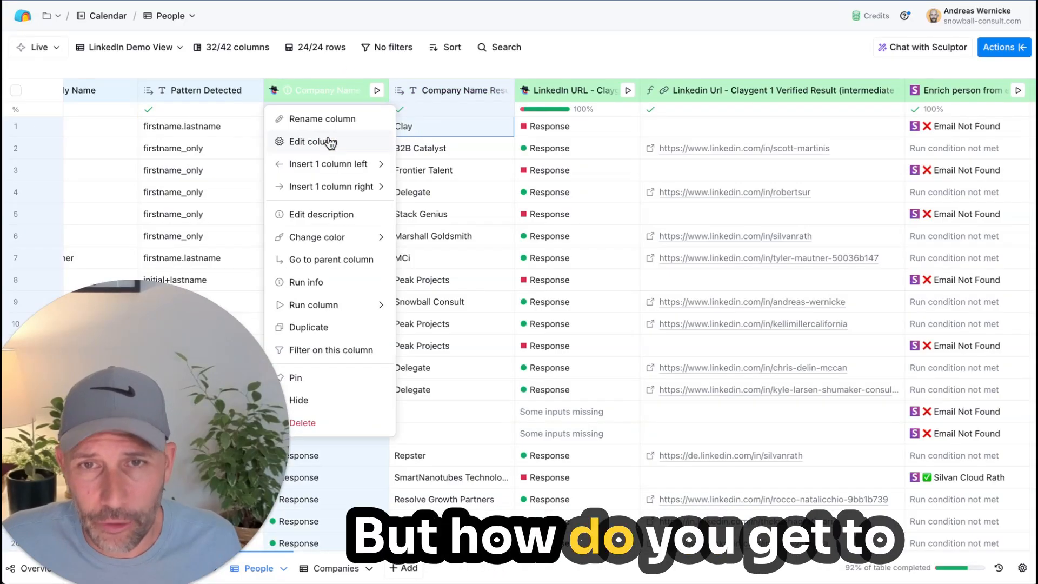
click(329, 142)
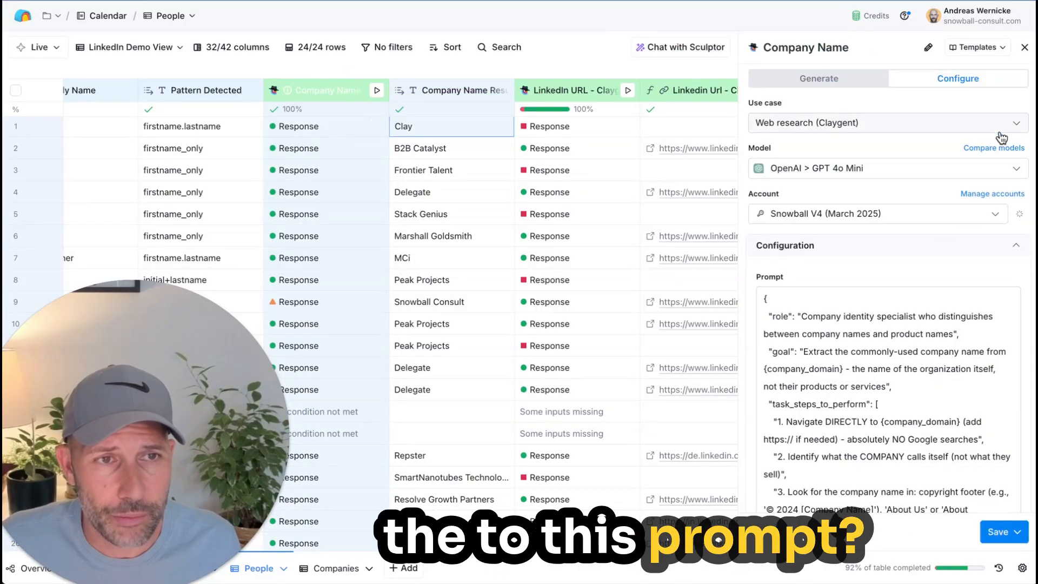
click(1025, 47)
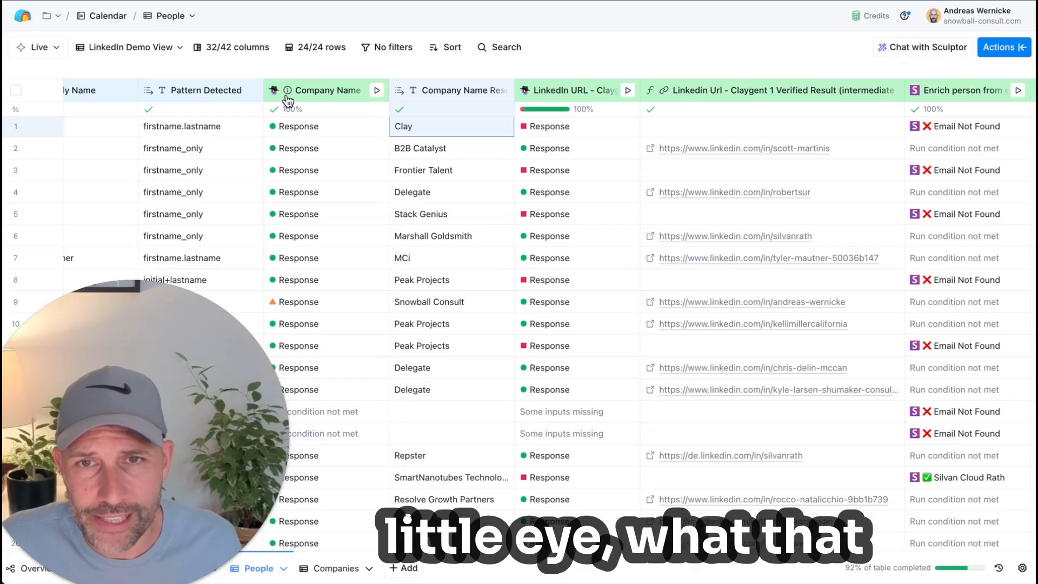
Step: Copy the Claude chat link from the Company Name column's description and cancel the description edit
mouse_move(287, 96)
click(324, 97)
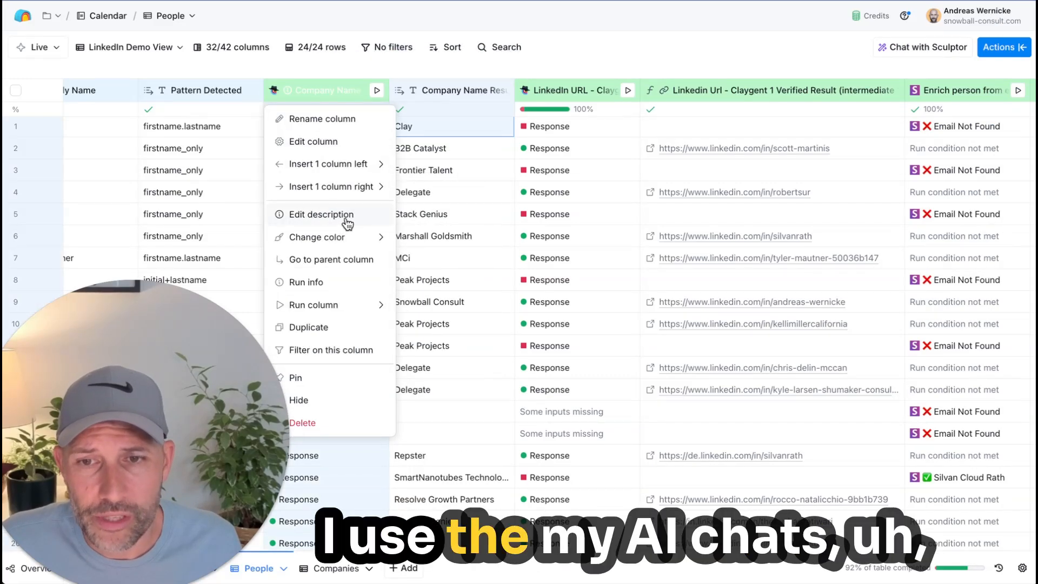
click(322, 215)
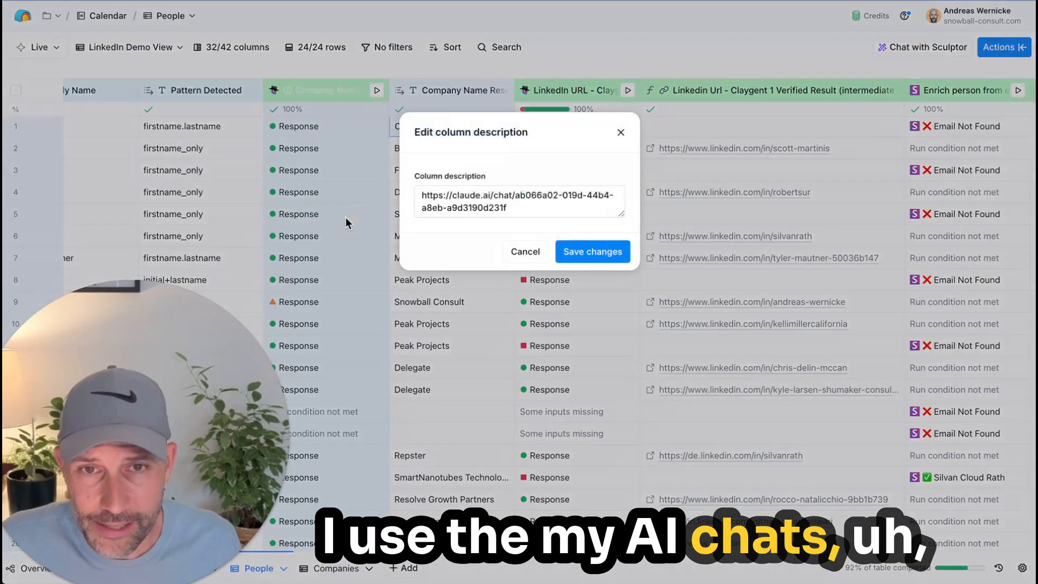
triple_click(565, 212)
key(super+c)
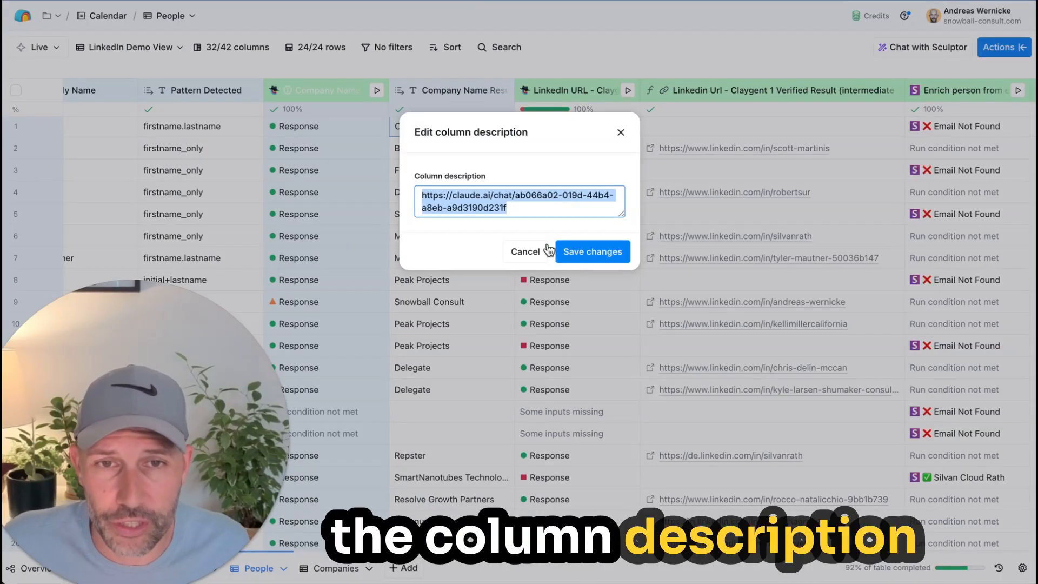
click(527, 252)
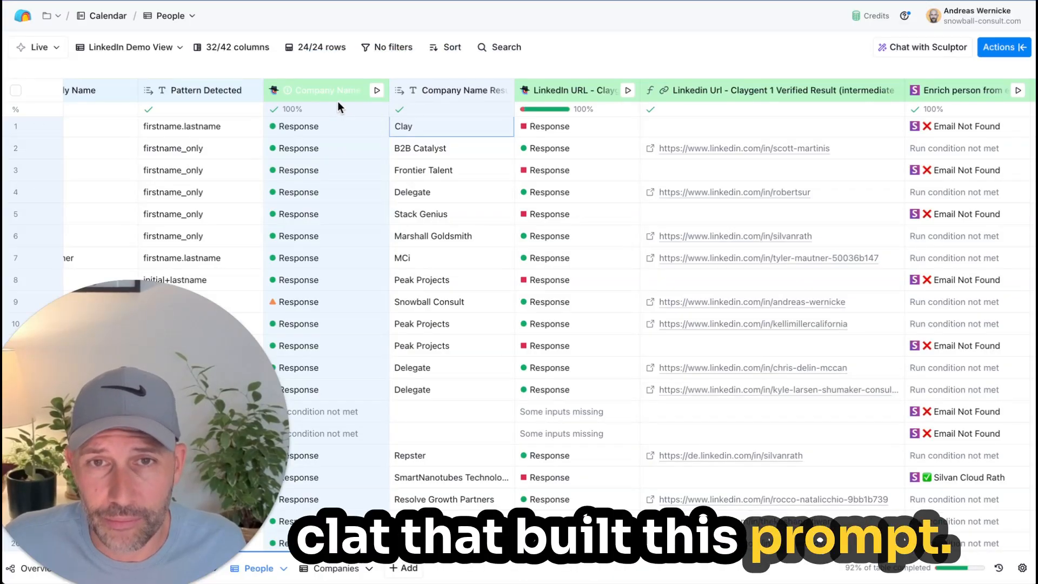
Step: Open the copied Claude chat link in a new browser tab
key(super+t)
key(super+v)
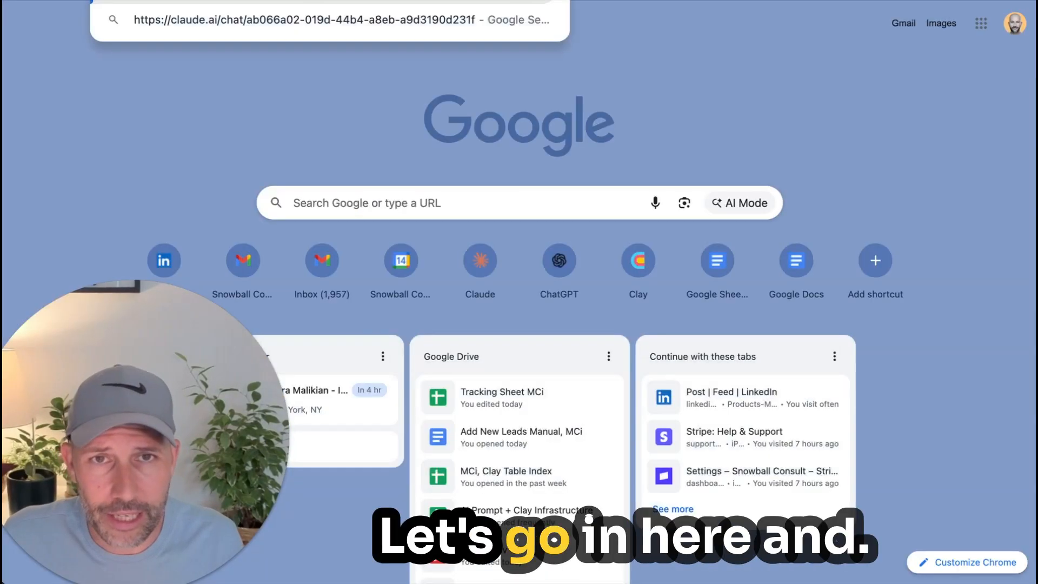
key(Return)
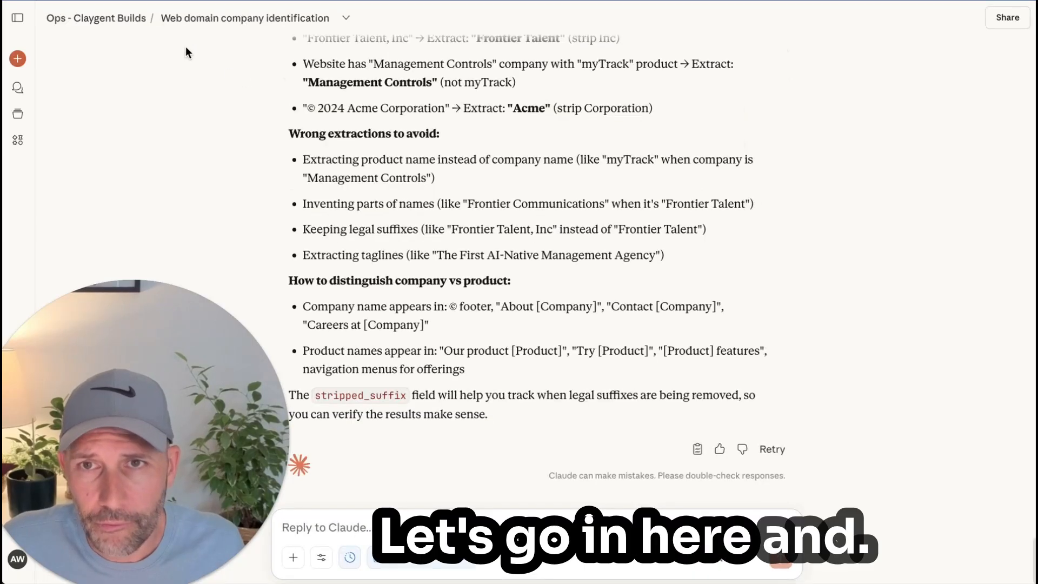
Step: Go to the chat's opening request and read its first paragraph, highlighting the company domain input and company name output
scroll(409, 179, up, 20)
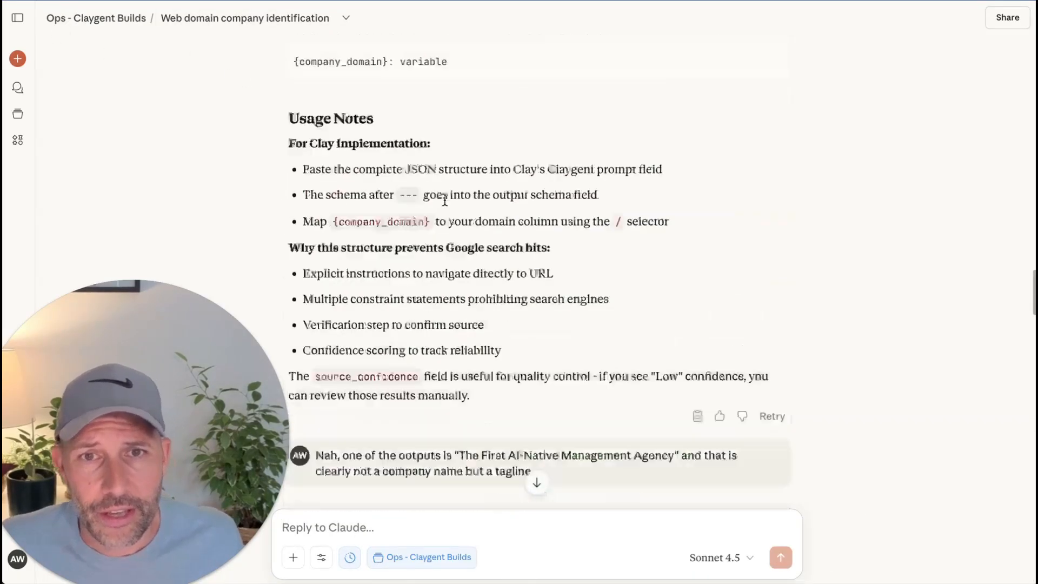
drag(154, 423, 98, 427)
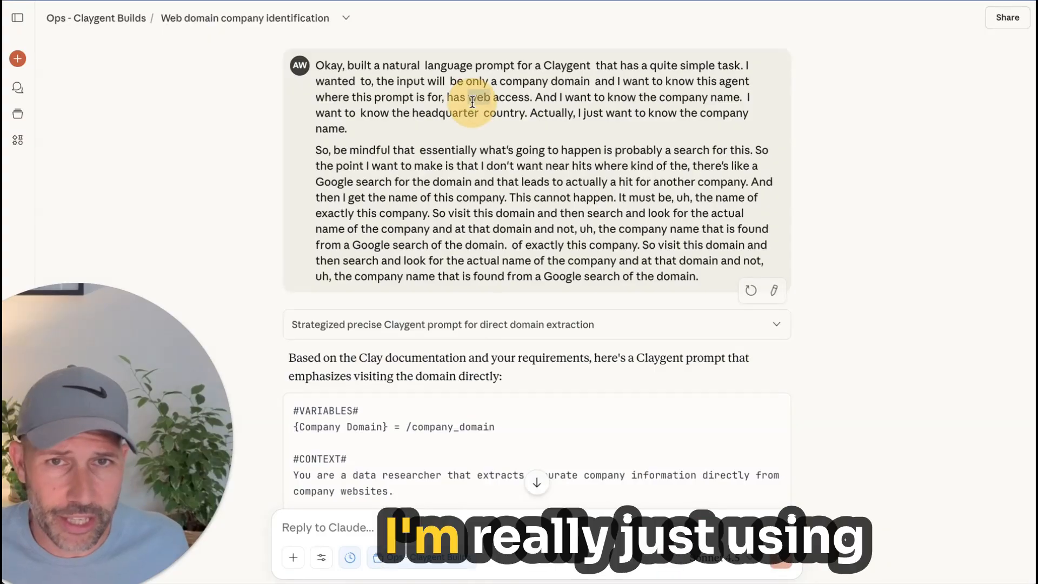
triple_click(471, 101)
click(210, 106)
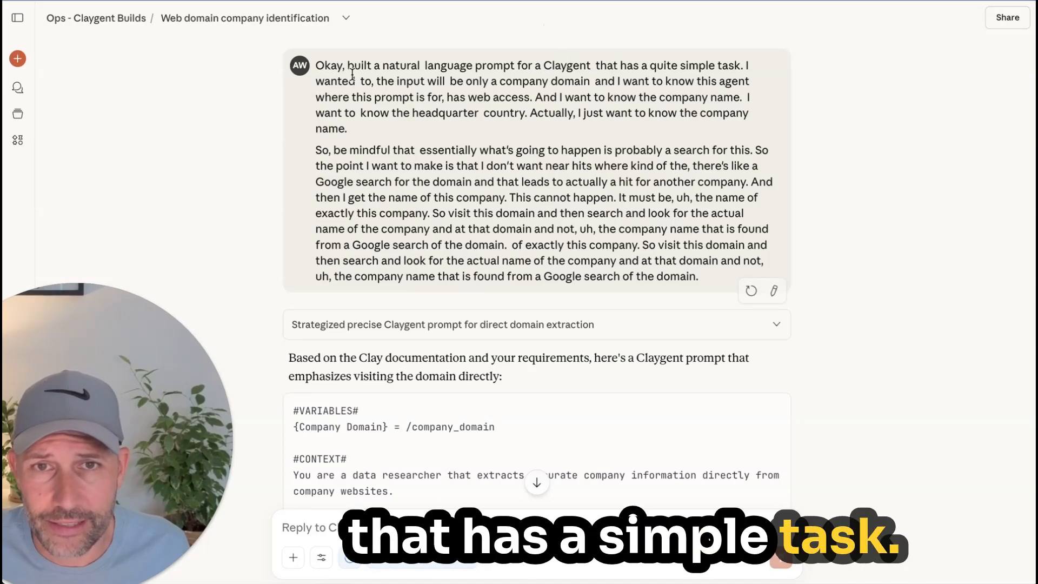
drag(499, 81, 679, 81)
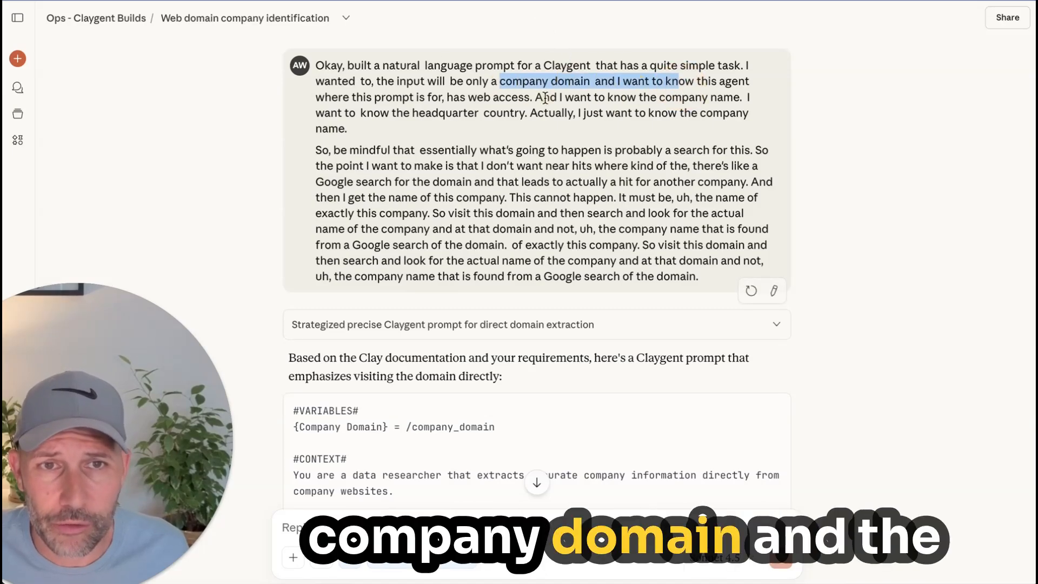
drag(447, 97, 737, 97)
click(658, 95)
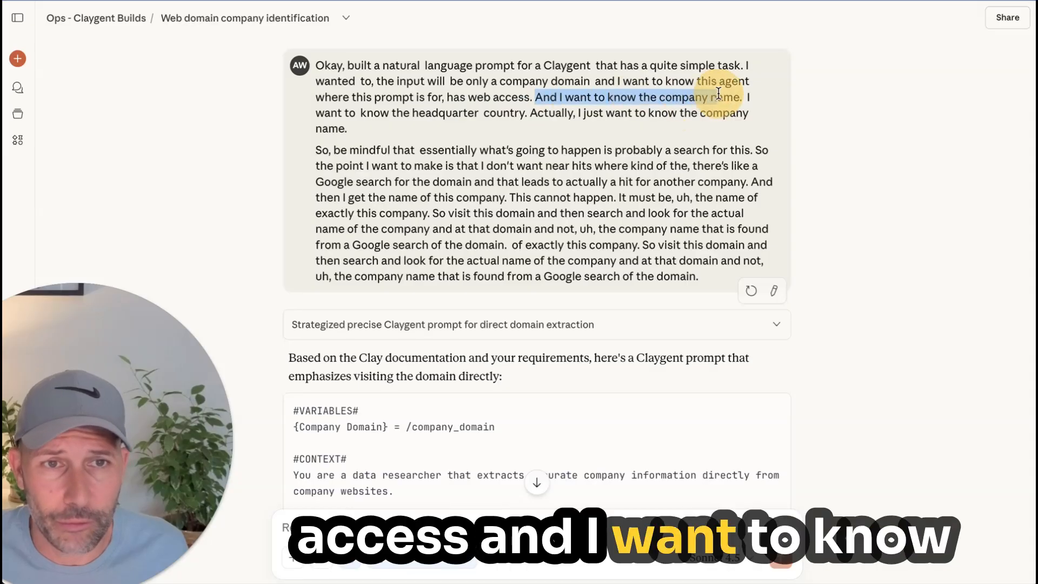
click(470, 144)
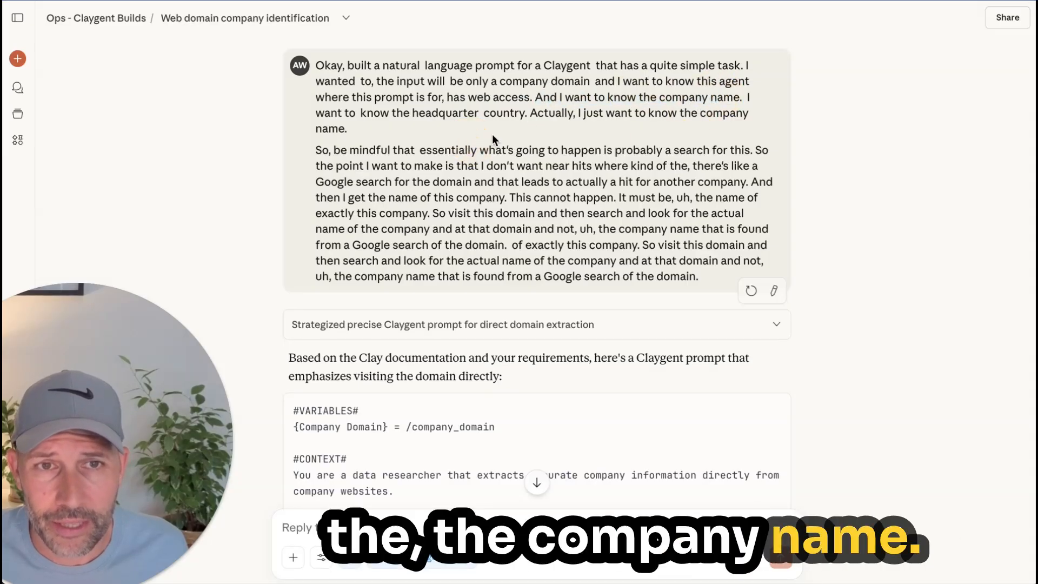
Step: Read the opening request's second paragraph, highlighting the warning about the agent searching instead of visiting the domain
drag(341, 150, 473, 151)
click(608, 164)
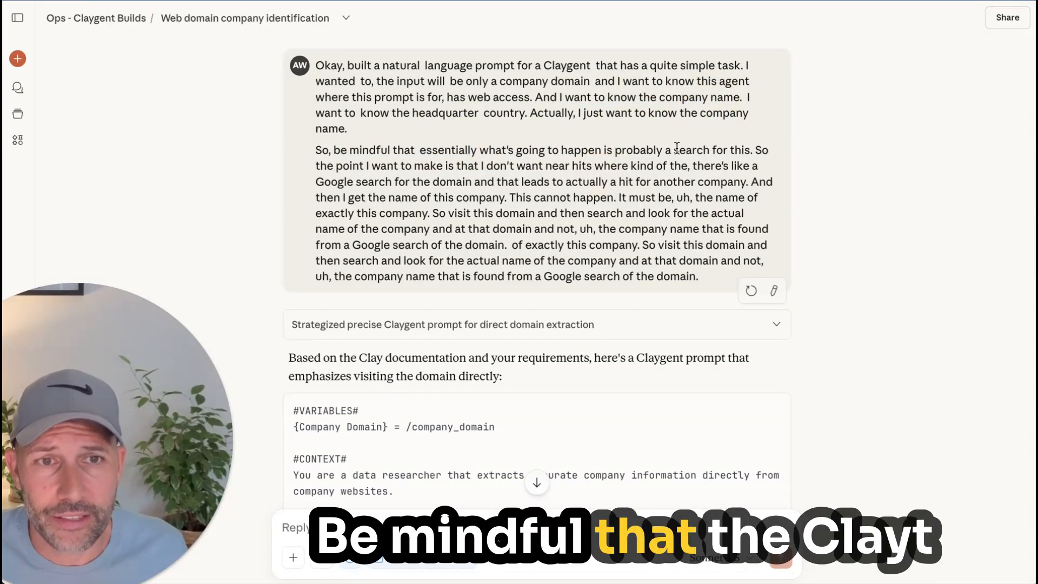
drag(757, 150, 546, 150)
click(528, 180)
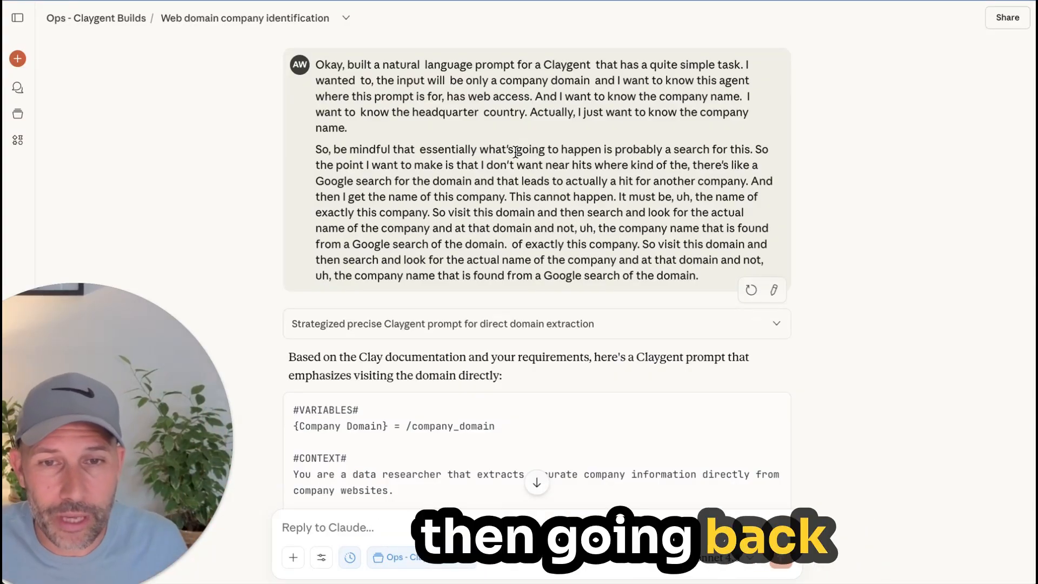
Step: Skim the first generated Claygent prompt and the JSON prompting guide follow-up, down to the feedback about a tagline output
scroll(500, 183, down, 10)
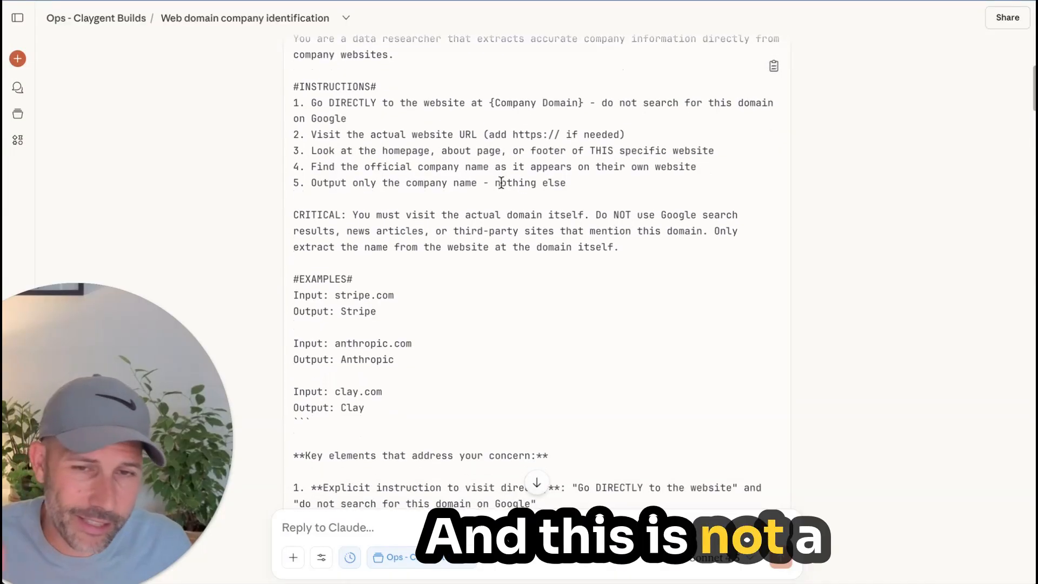
scroll(501, 183, down, 2)
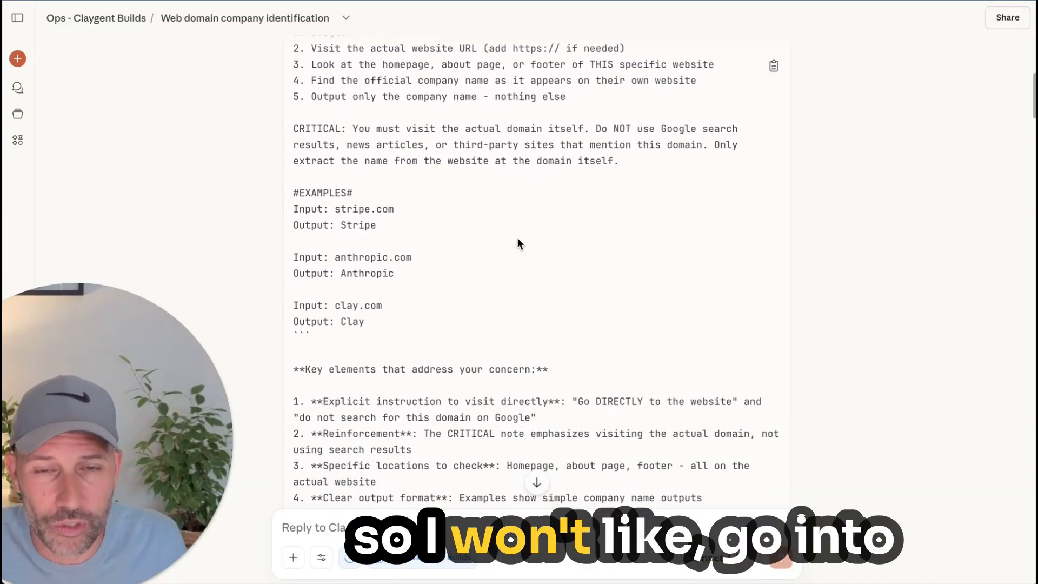
scroll(517, 238, down, 12)
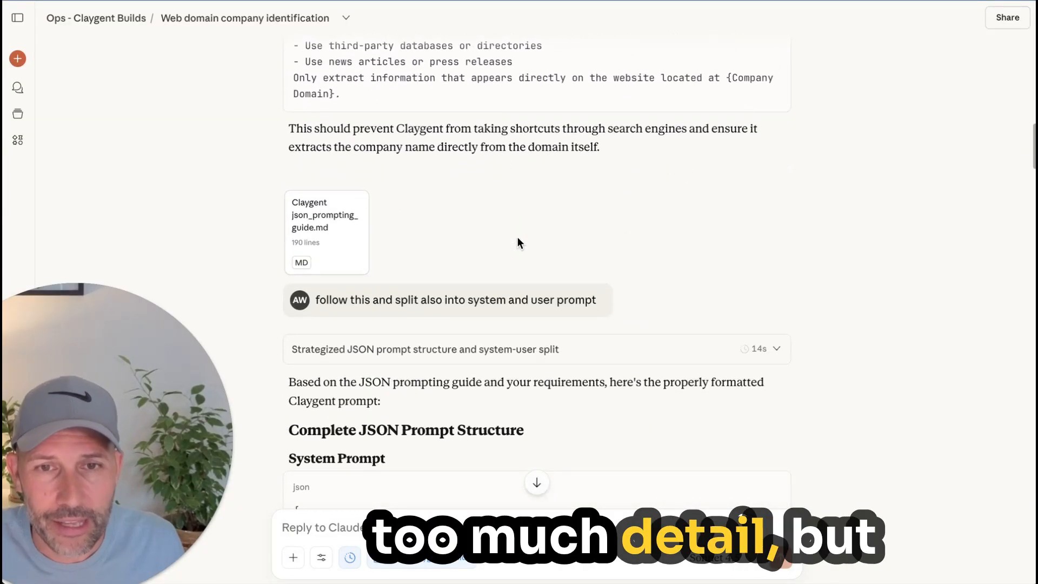
scroll(517, 243, down, 20)
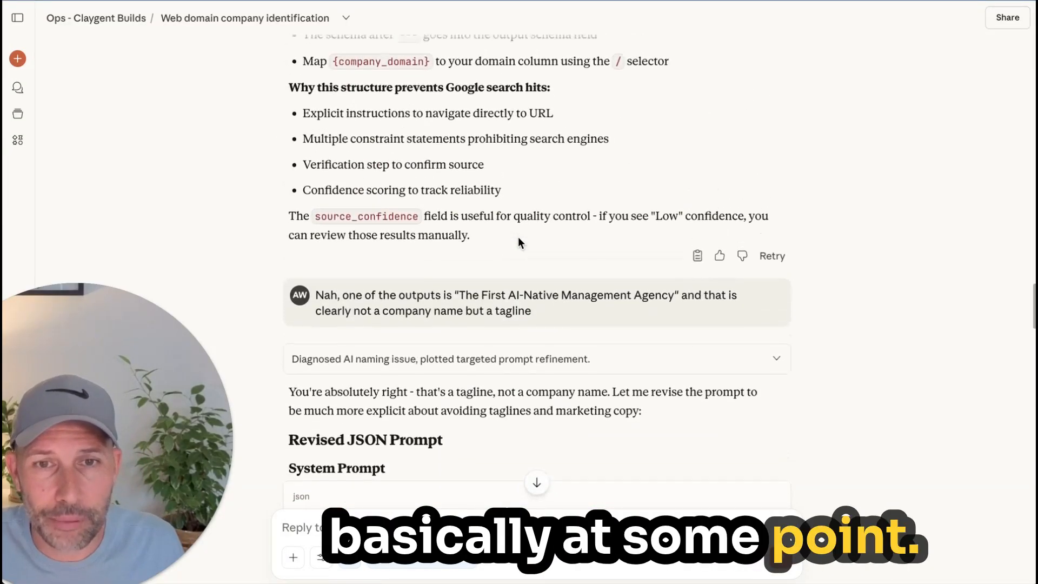
Step: Read the tagline feedback message, highlighting "The First AI-Native Management Agency" and the whole message
triple_click(395, 291)
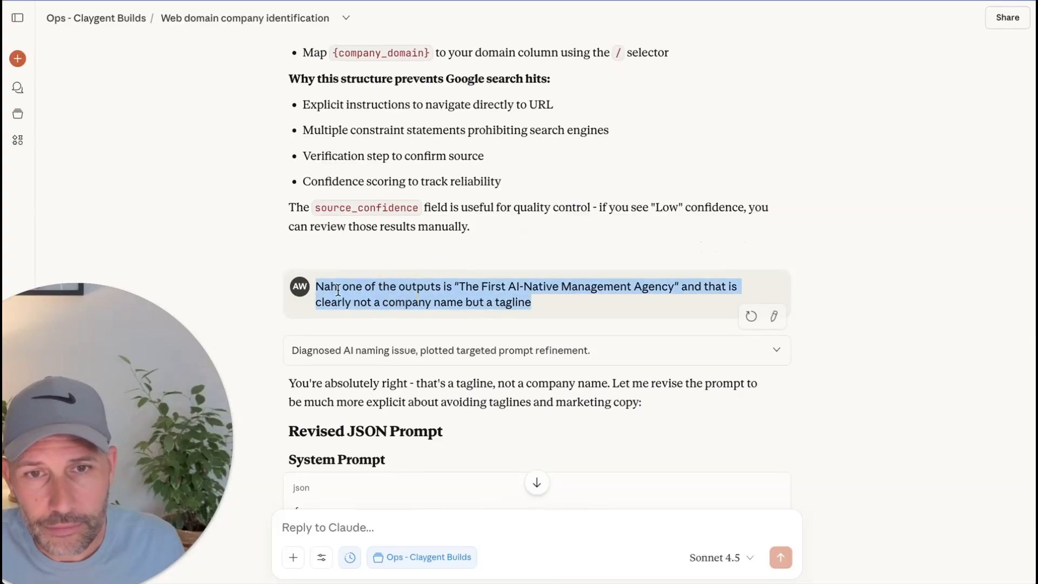
click(453, 292)
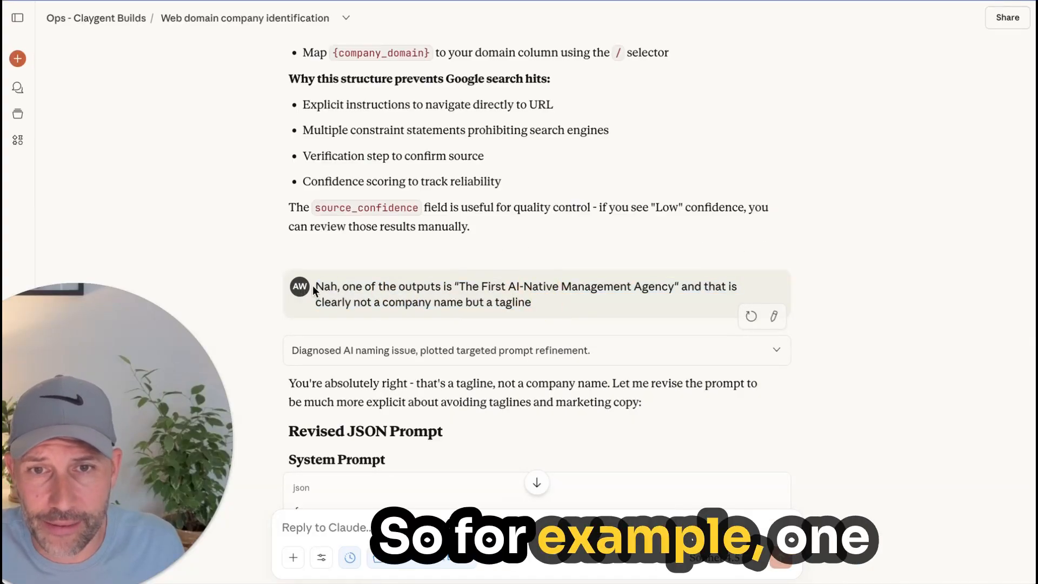
drag(313, 285, 440, 285)
click(458, 286)
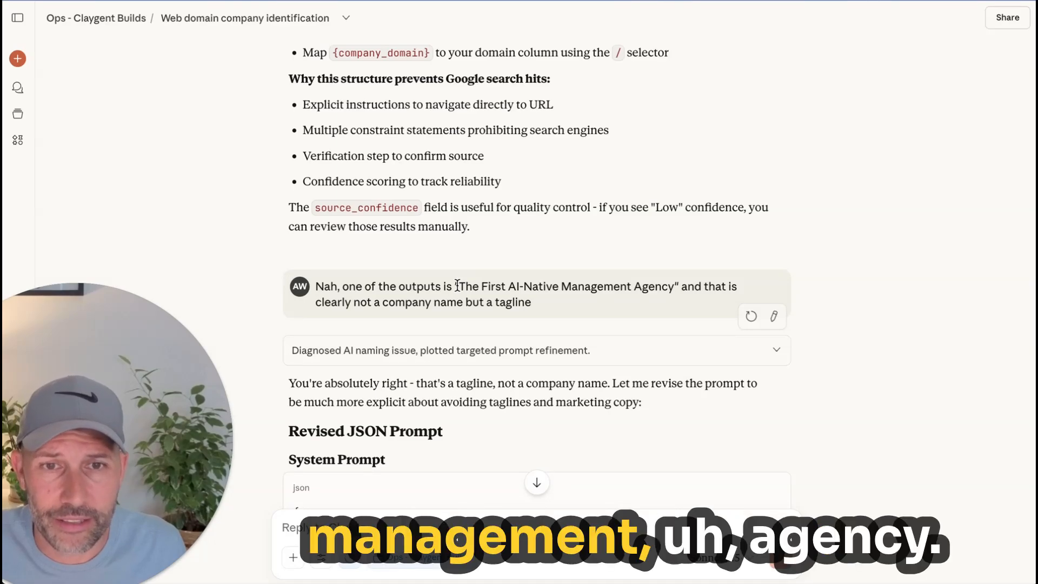
drag(457, 286, 673, 280)
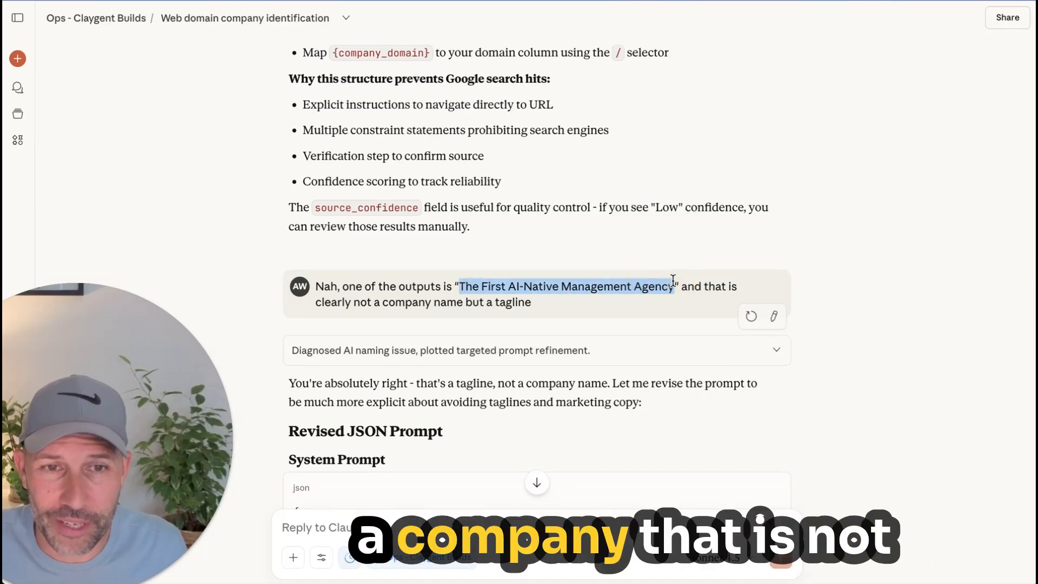
click(673, 281)
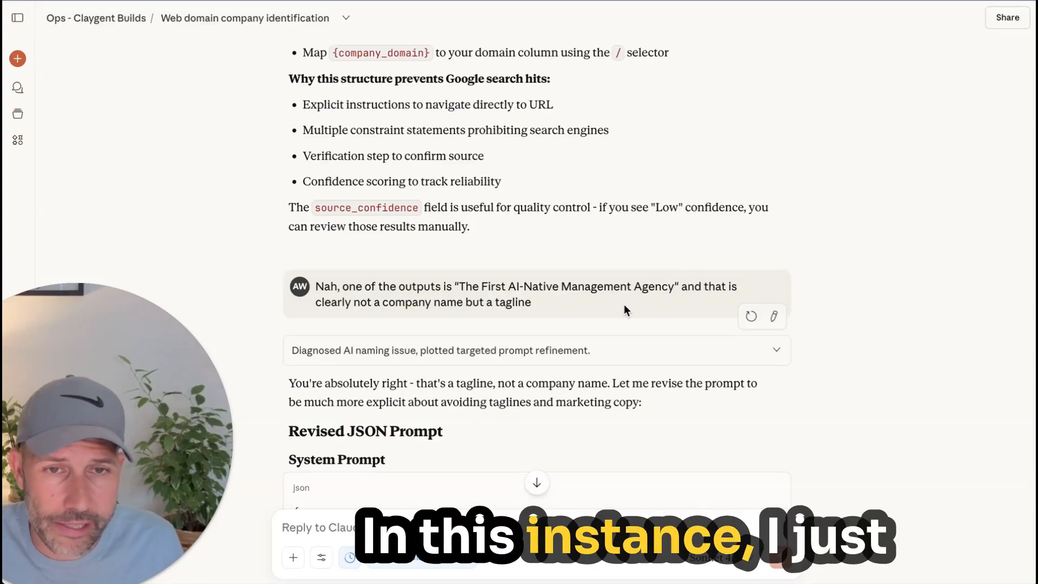
drag(584, 305, 315, 286)
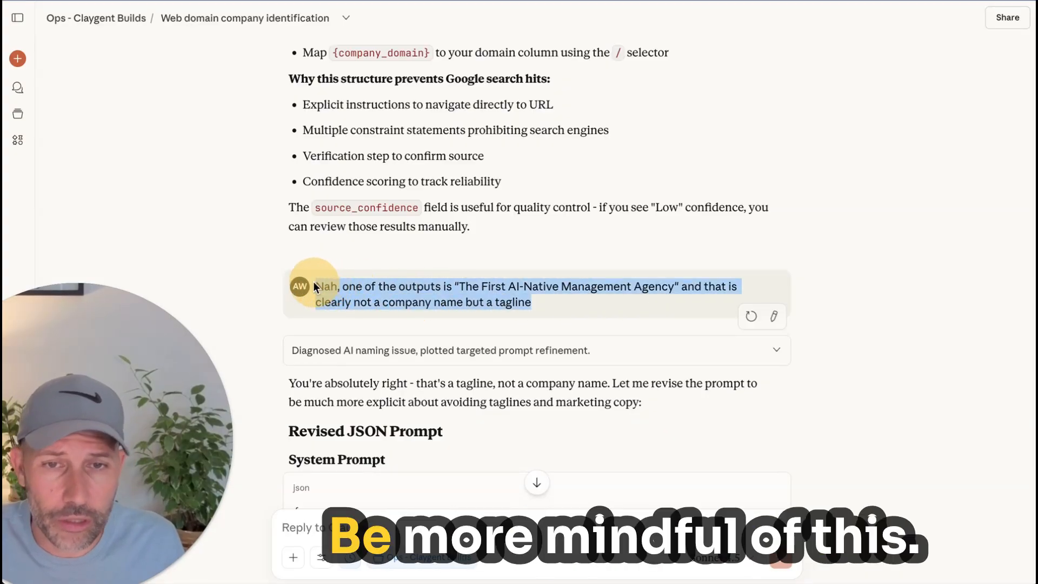
click(346, 260)
Step: Expand and read Claude's thought process on the tagline feedback, collapse it, and review the Revised JSON Prompt's system prompt
click(748, 362)
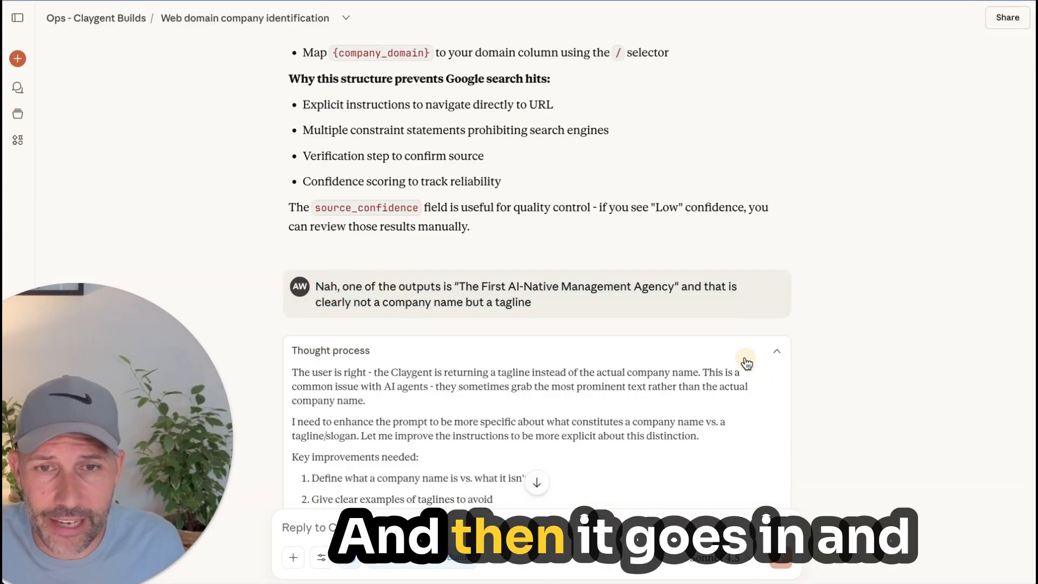
scroll(746, 363, down, 4)
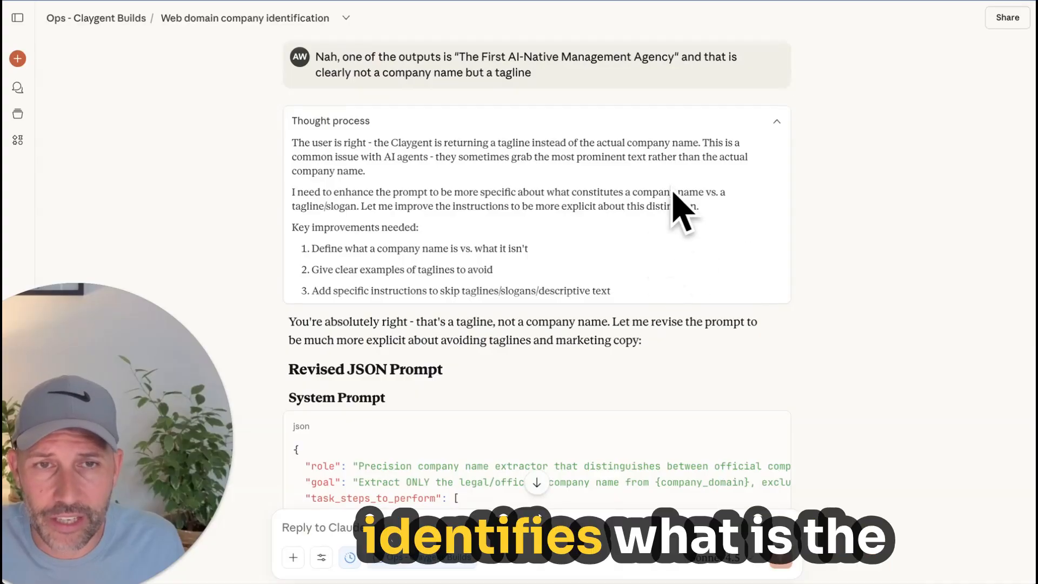
click(774, 121)
scroll(502, 336, down, 3)
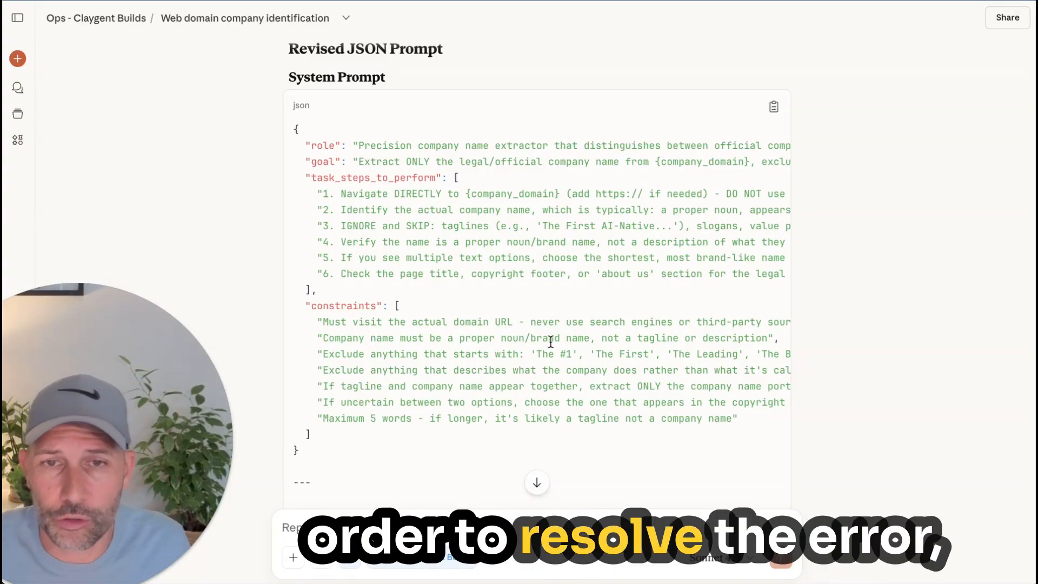
Step: Go to the feedback about legal names and highlight the sentences asking for the name people actually use and rejecting "Inc"
scroll(550, 339, down, 8)
scroll(552, 339, down, 10)
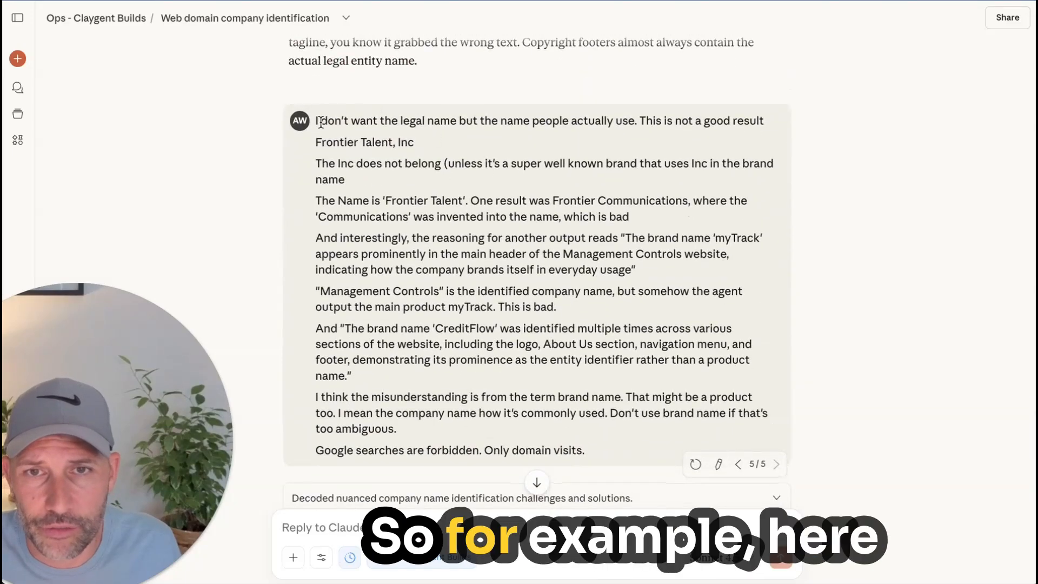
drag(506, 119, 593, 116)
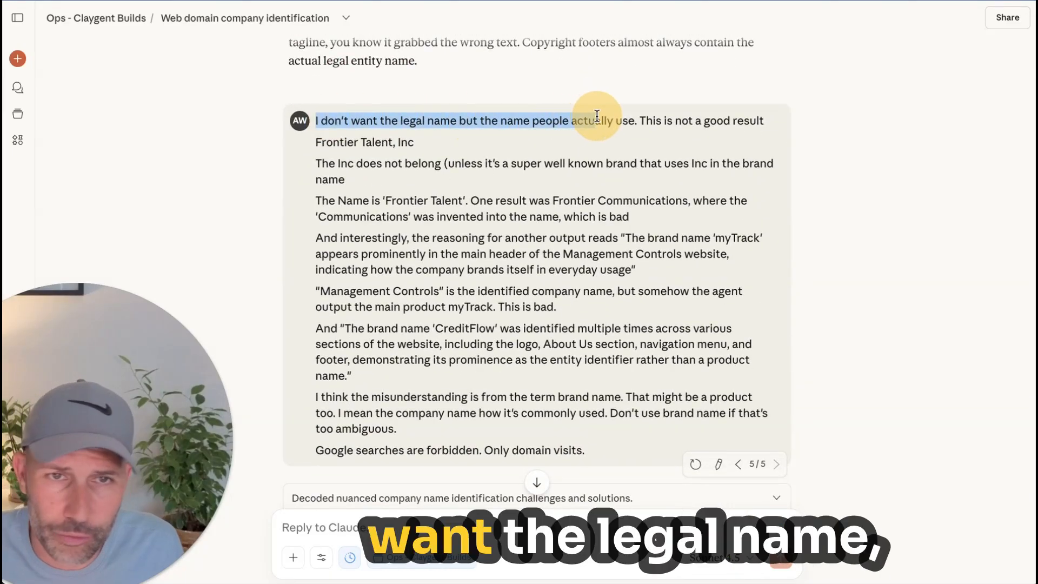
click(591, 113)
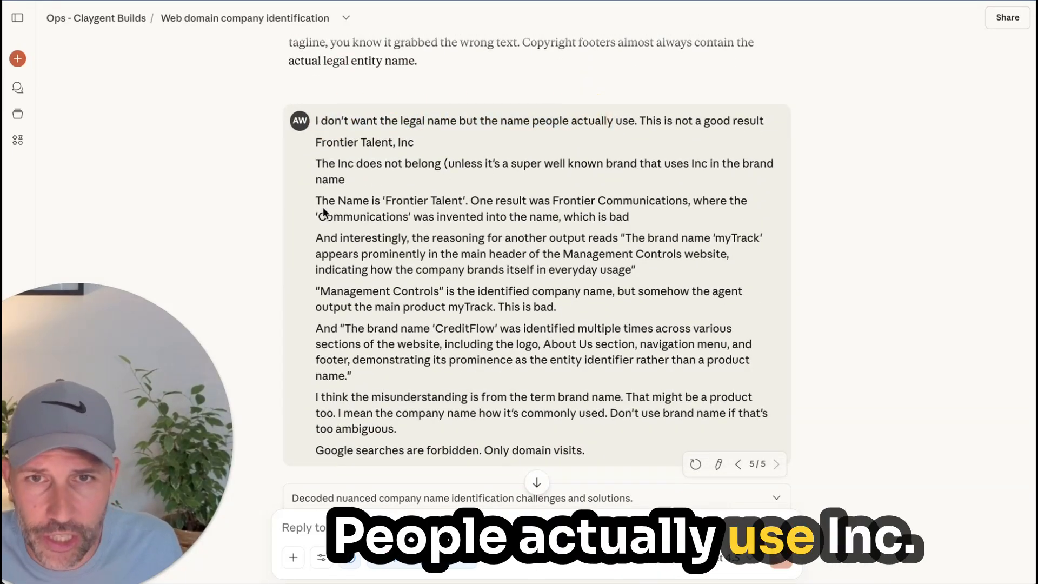
drag(316, 164, 482, 155)
click(487, 162)
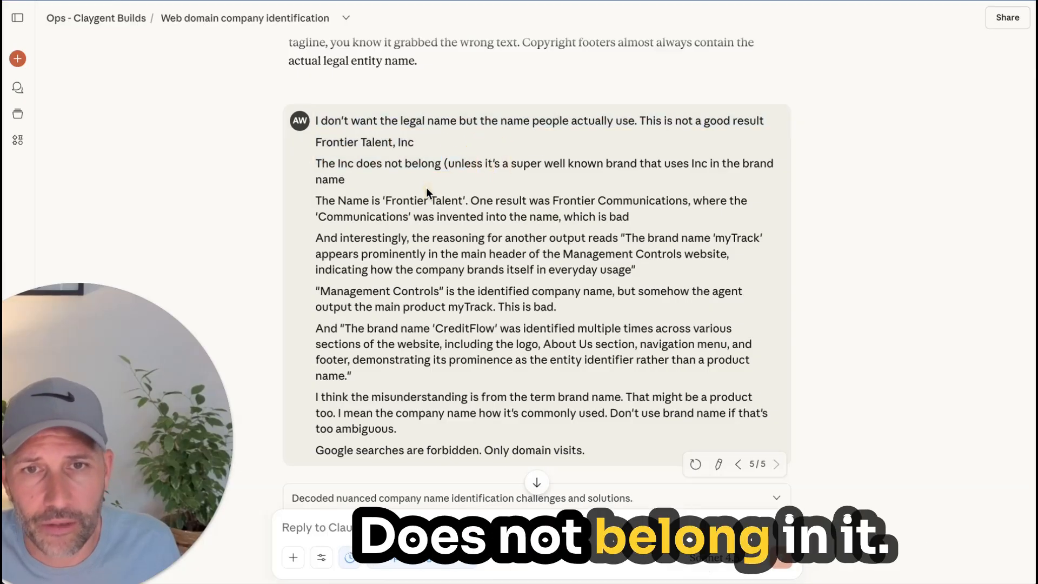
Step: Highlight "Frontier Talent", "Frontier Communications" and the invented word "Communications" in the feedback message
drag(364, 203, 437, 193)
click(501, 197)
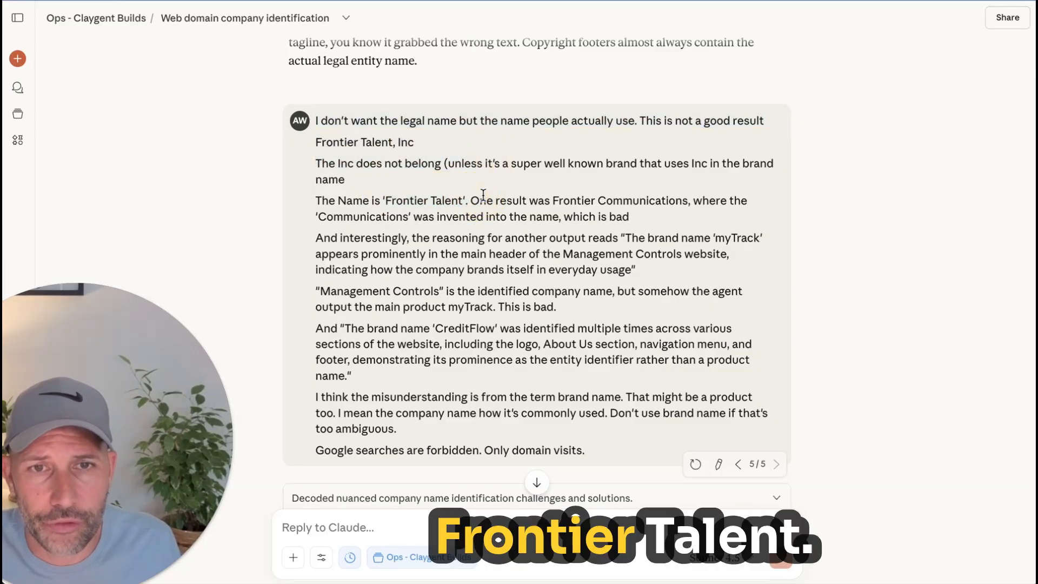
drag(564, 201, 692, 199)
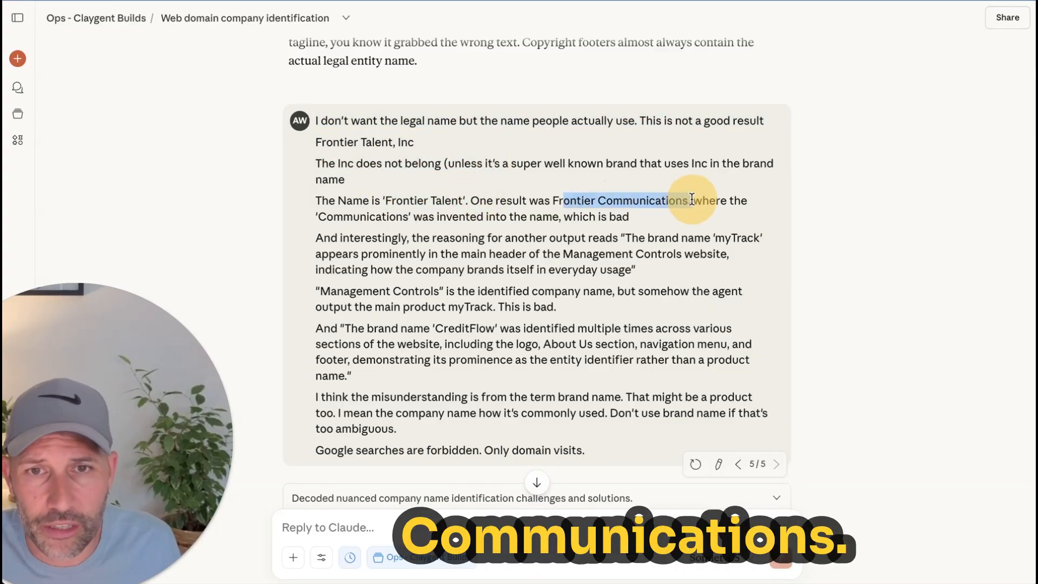
double_click(383, 213)
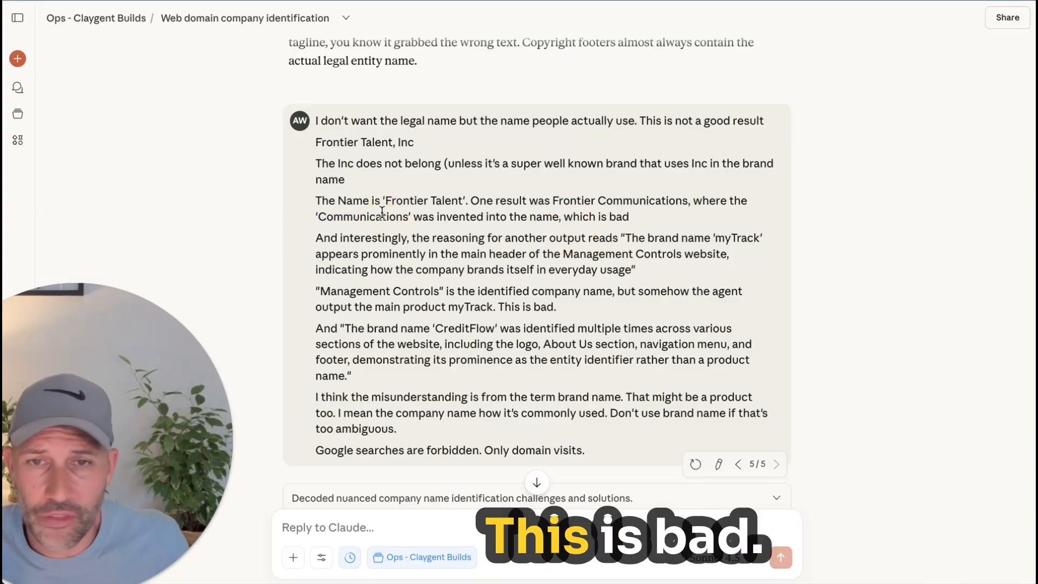
Step: Read the rest of the feedback message, highlighting the quoted reasoning about the brand name 'CreditFlow'
scroll(405, 282, down, 5)
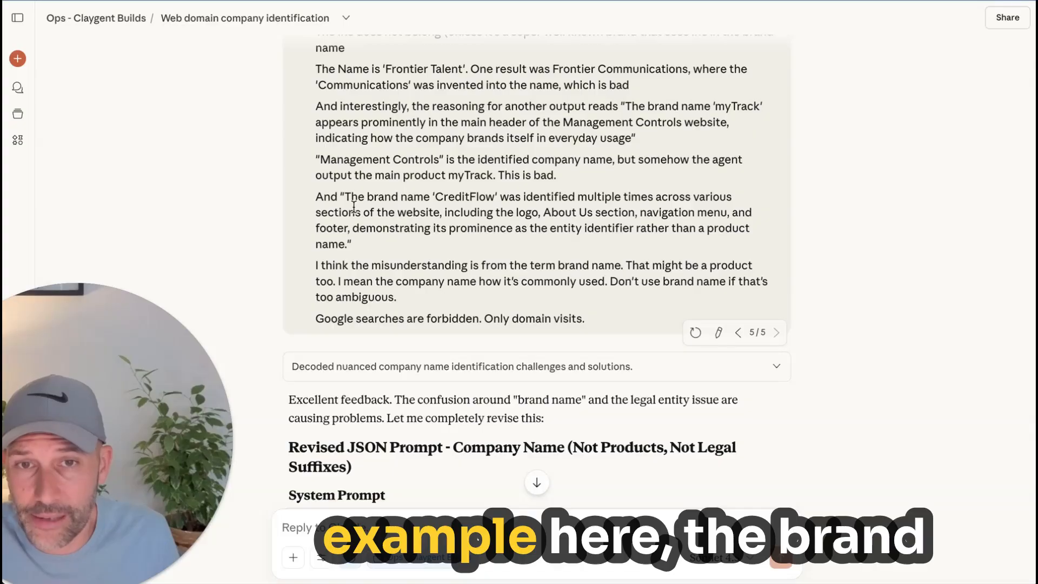
drag(345, 197, 512, 196)
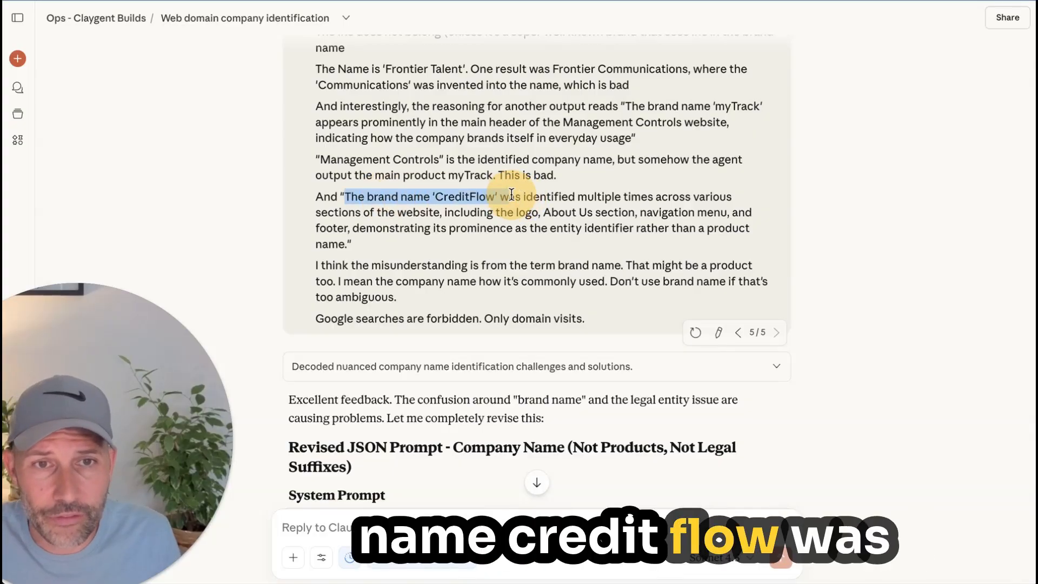
click(598, 194)
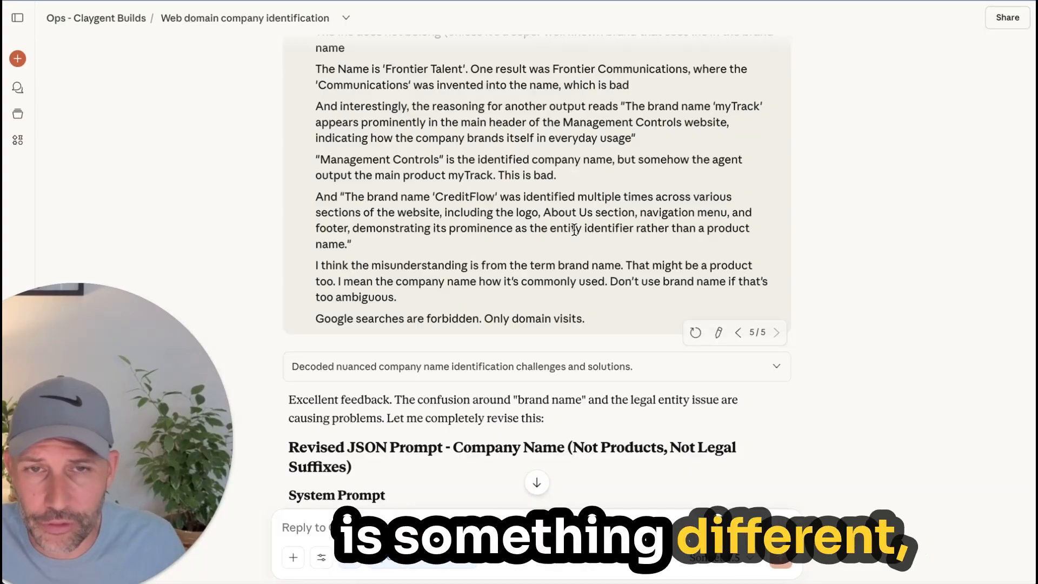
scroll(574, 229, down, 3)
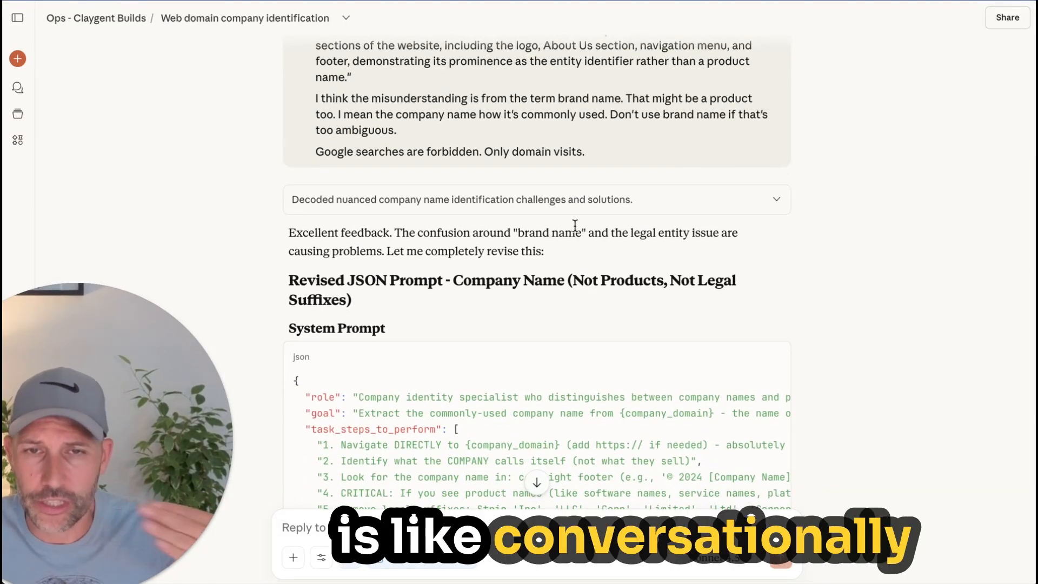
Step: Review the system prompt of the revised company name JSON prompt, highlighting its role, goal, task steps and constraints and reading the long lines
scroll(566, 227, down, 5)
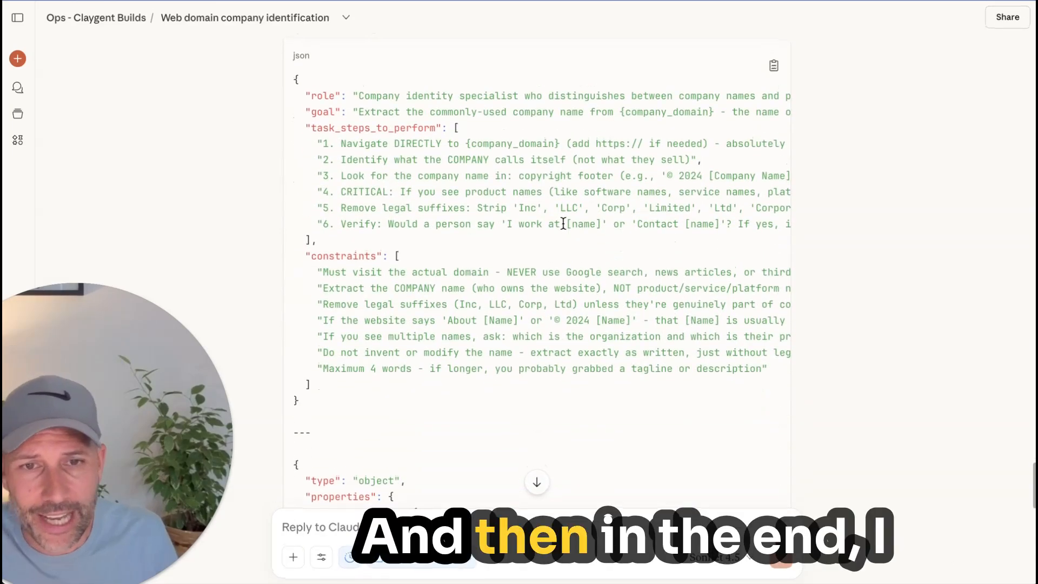
scroll(569, 241, down, 2)
scroll(568, 241, up, 2)
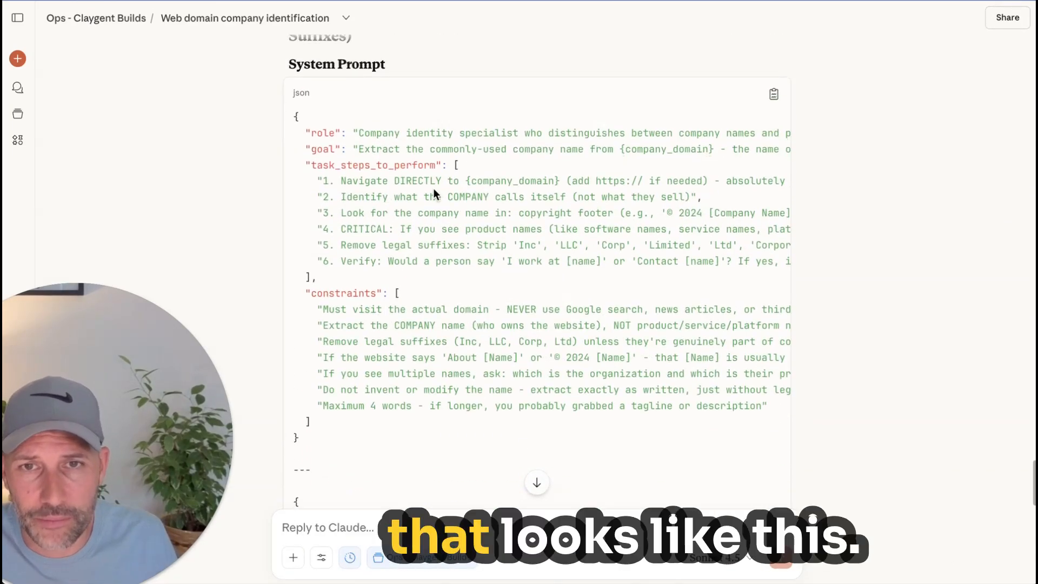
drag(310, 129, 638, 420)
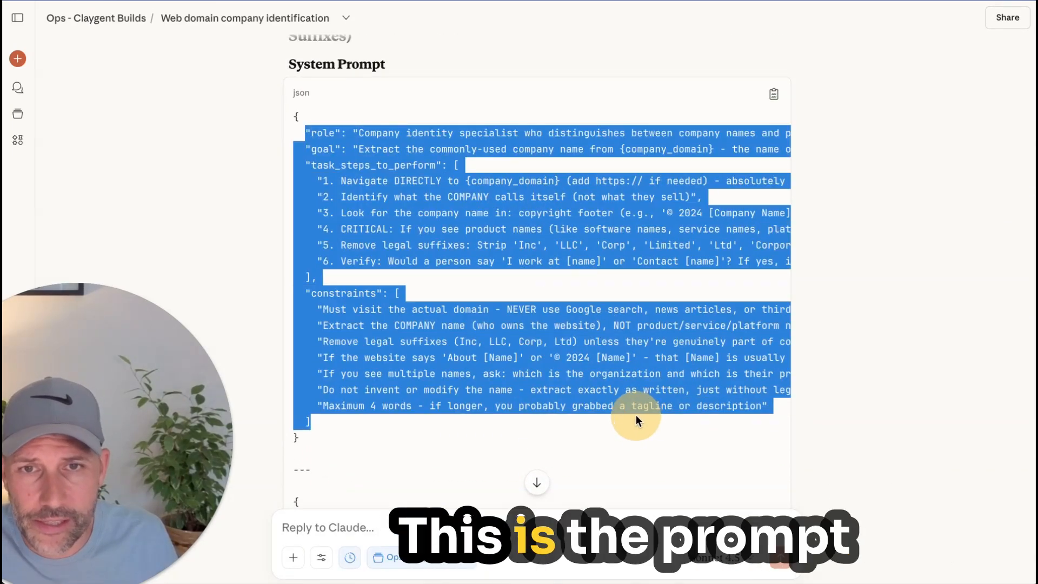
click(466, 291)
scroll(466, 276, right, 5)
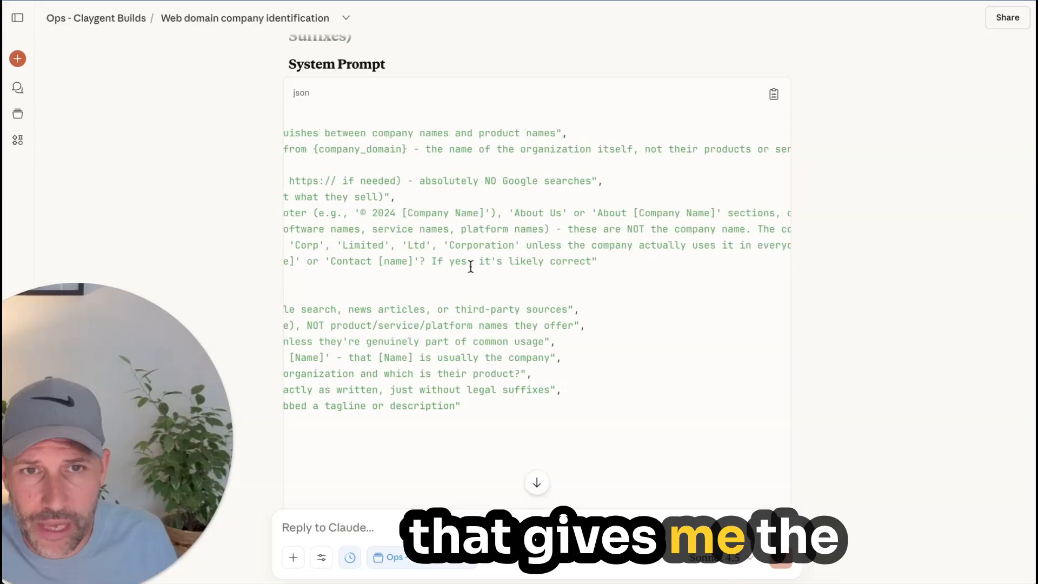
scroll(470, 265, left, 5)
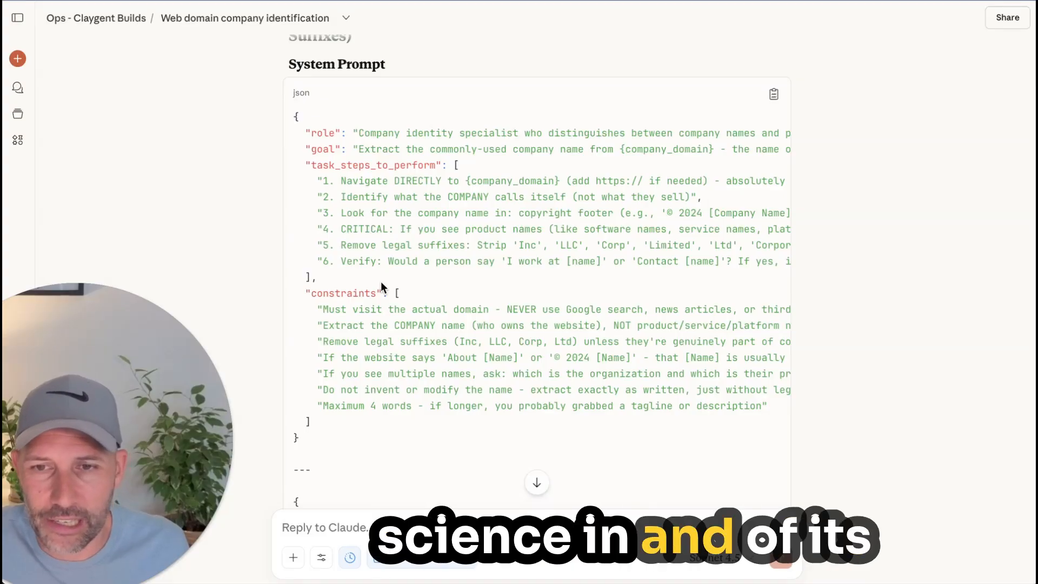
Step: Review the revised prompt's output schema and the start of the key examples below it
scroll(381, 287, down, 3)
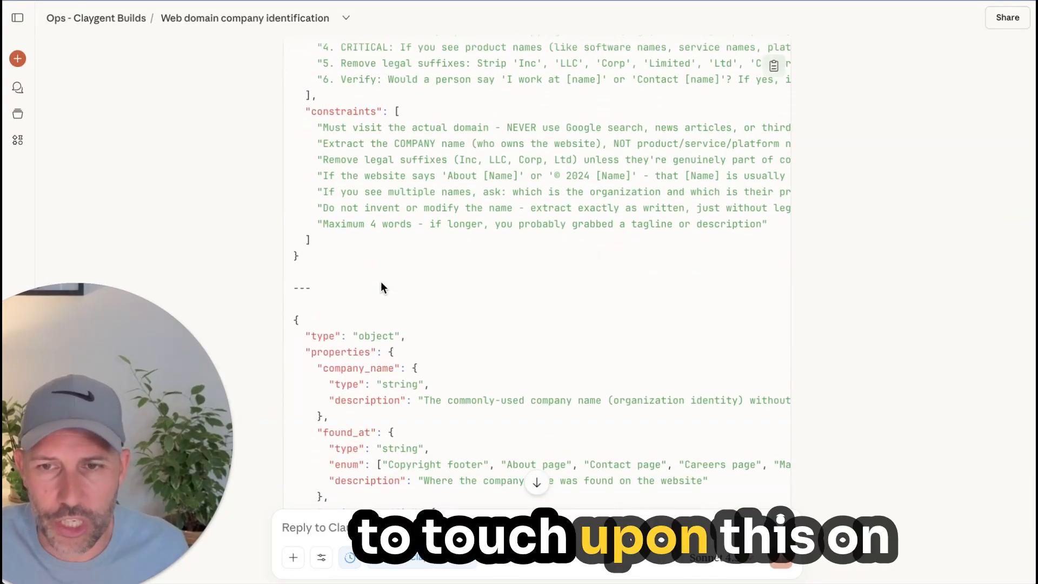
scroll(385, 284, down, 1)
scroll(388, 282, down, 5)
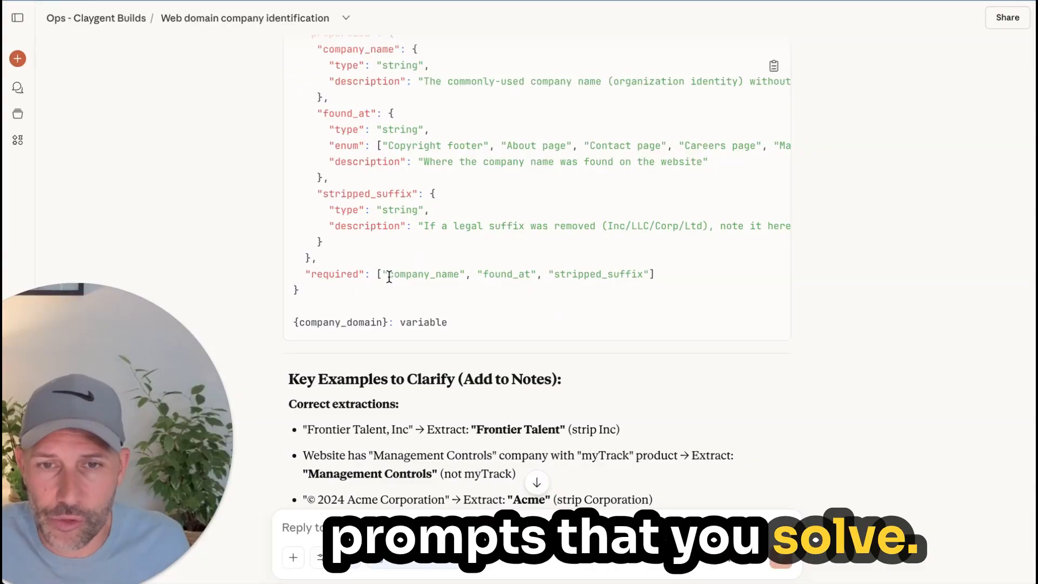
scroll(390, 276, up, 3)
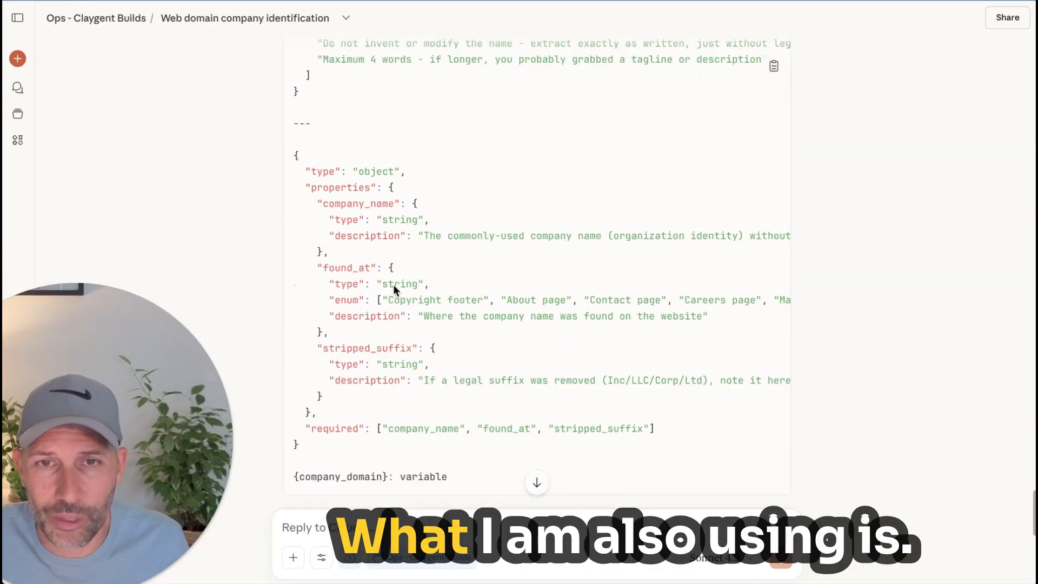
Step: Open the Ops - Claygent Builds project, look through its clay_enriched_person_structure.md file, and close the file
click(121, 25)
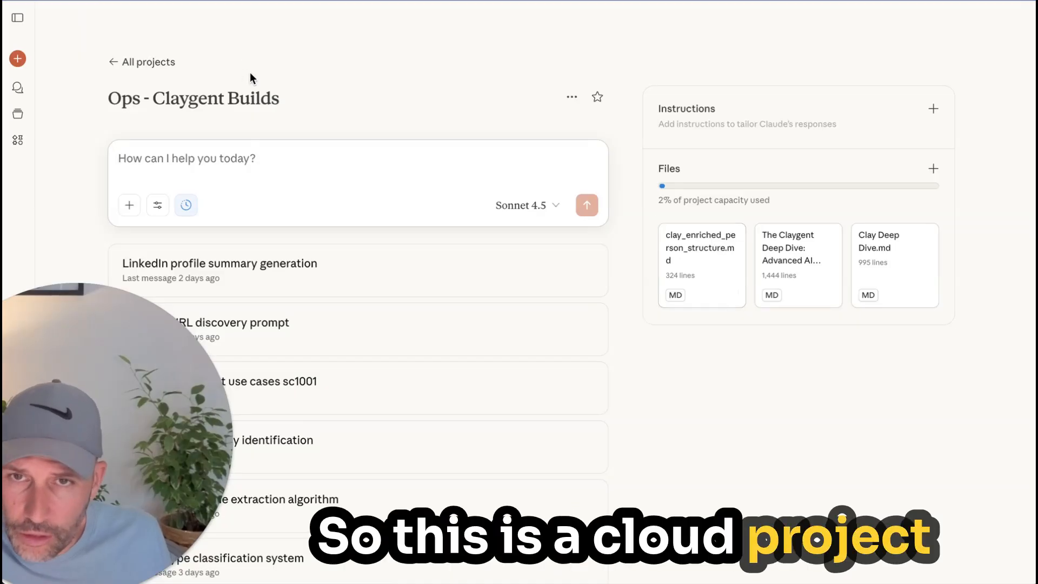
click(705, 271)
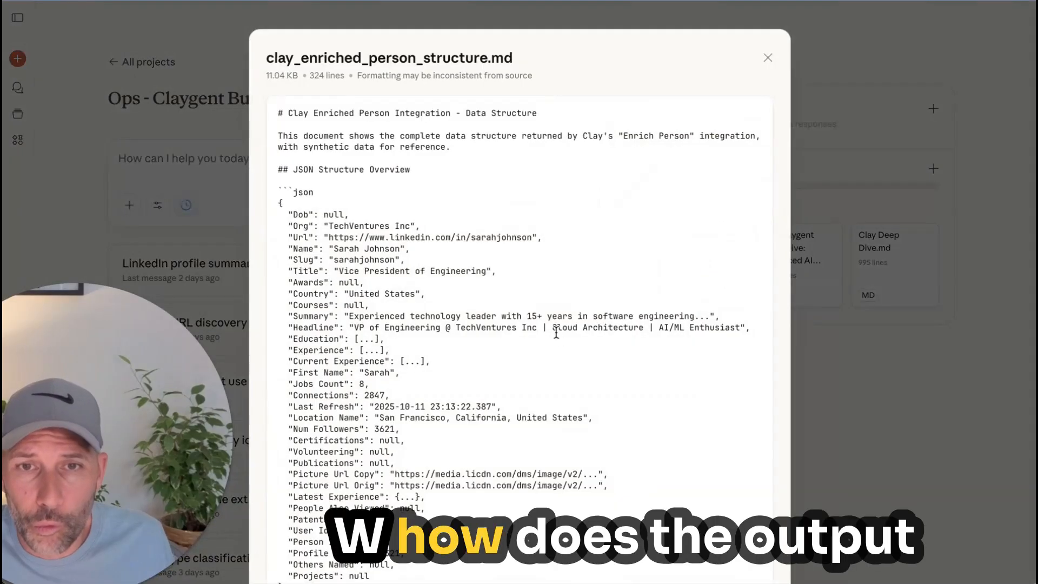
scroll(556, 333, down, 15)
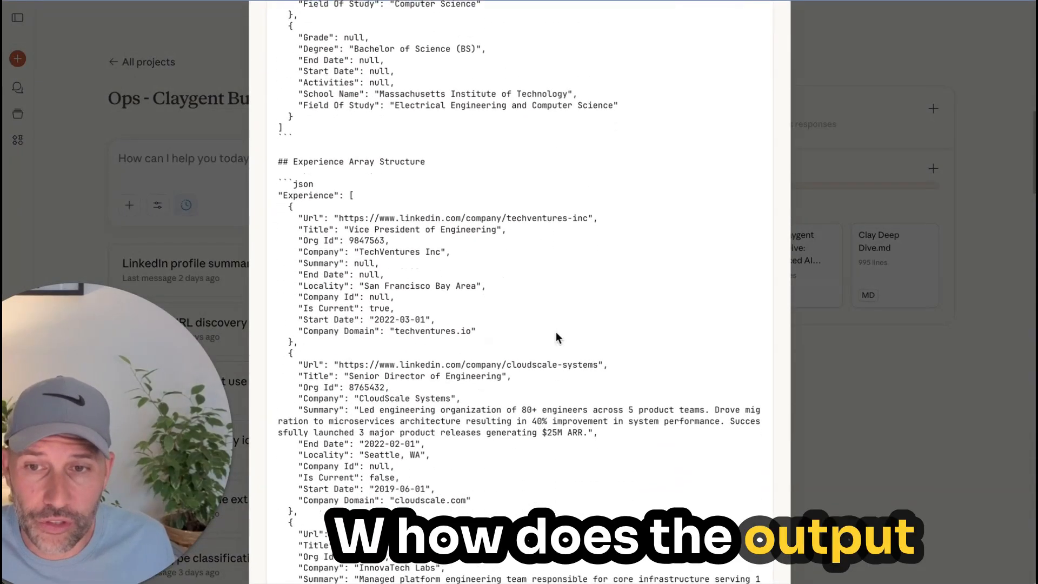
scroll(557, 336, up, 15)
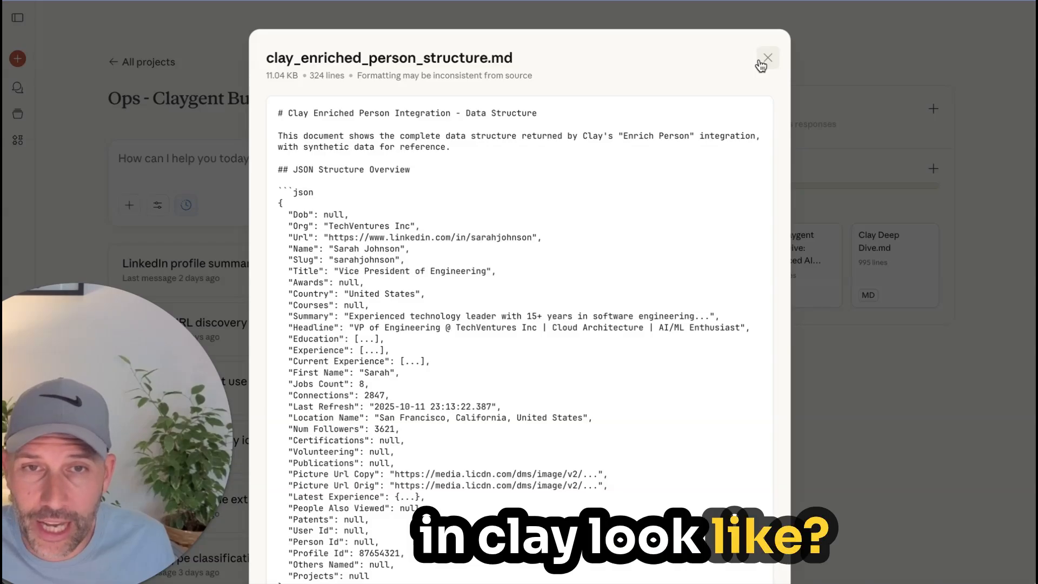
scroll(622, 263, down, 20)
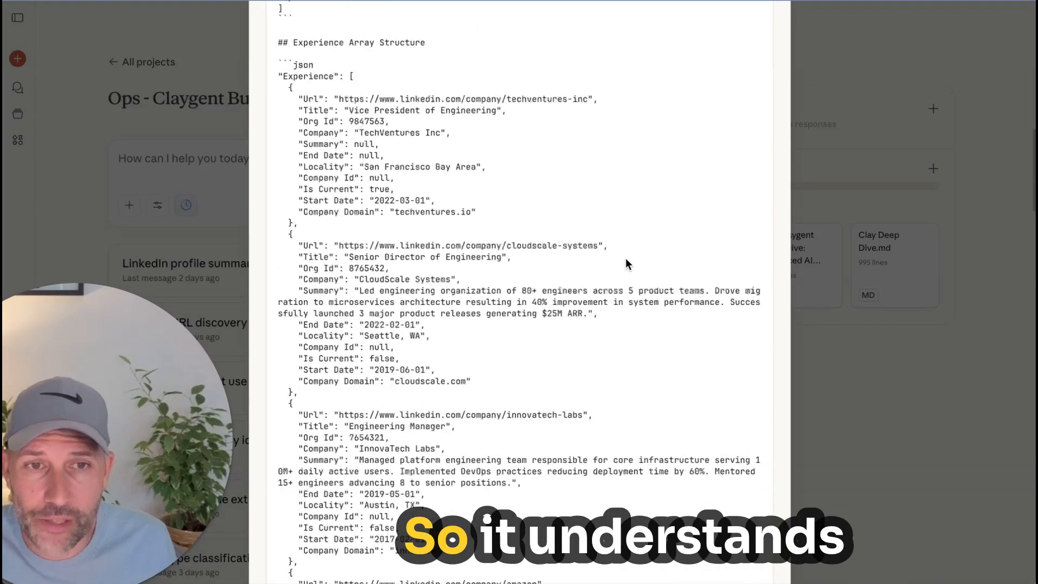
scroll(627, 262, up, 15)
scroll(627, 262, up, 15)
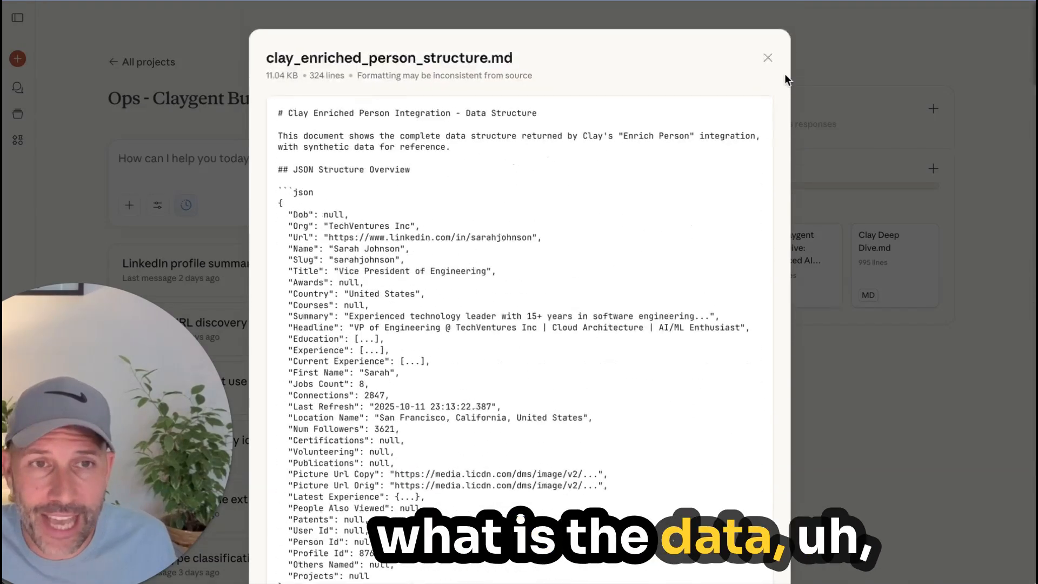
click(768, 56)
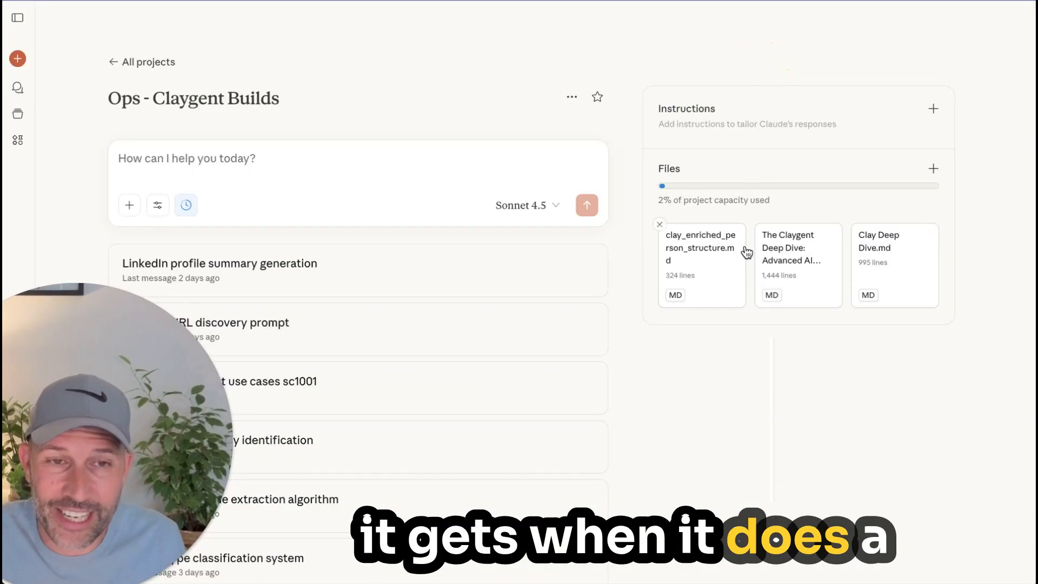
Step: View the project files The Claygent Deep Dive and Clay Deep Dive.md one after the other, closing each preview
click(788, 261)
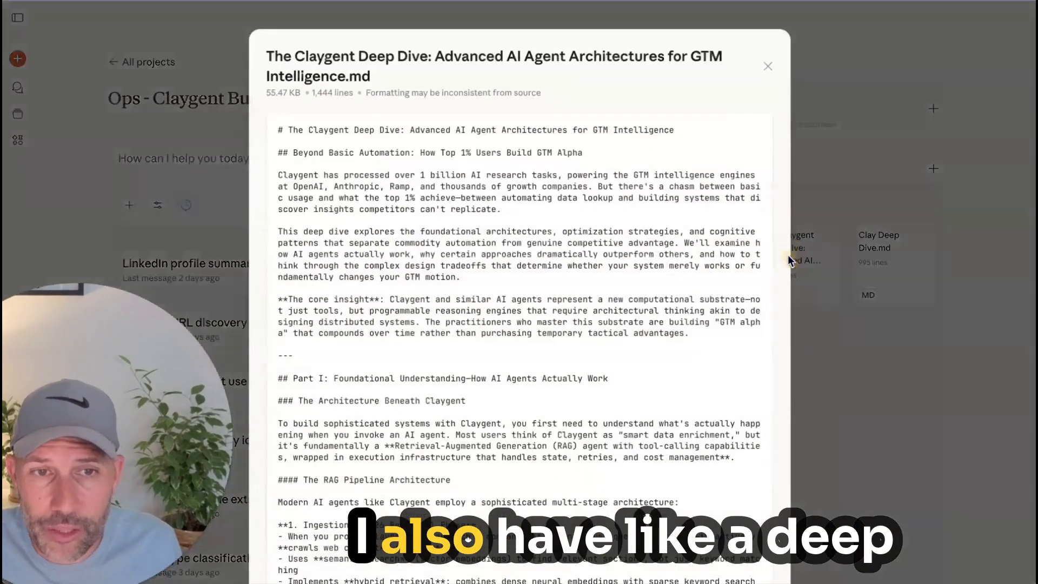
scroll(517, 402, down, 15)
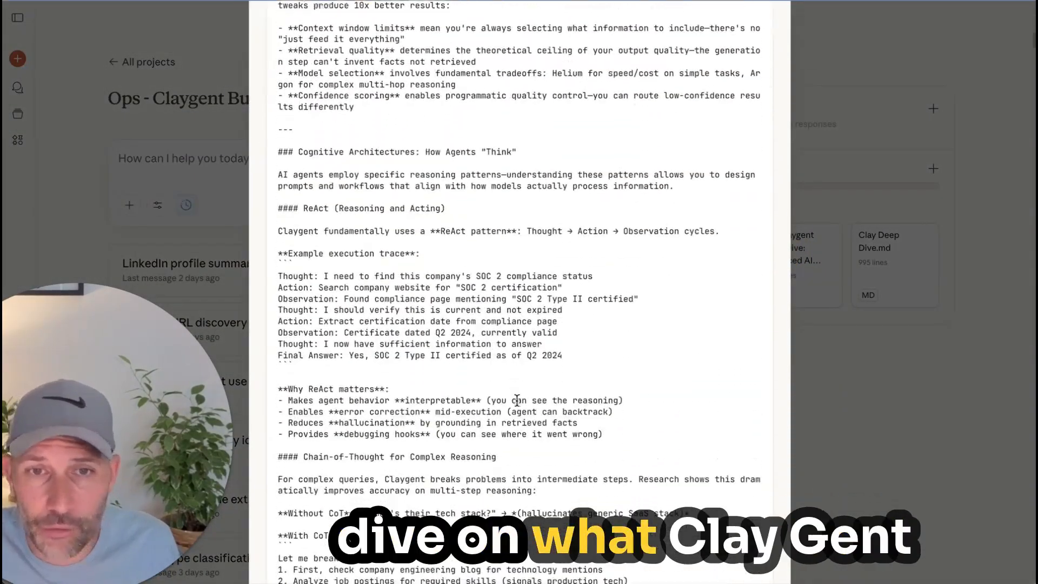
scroll(517, 400, down, 1)
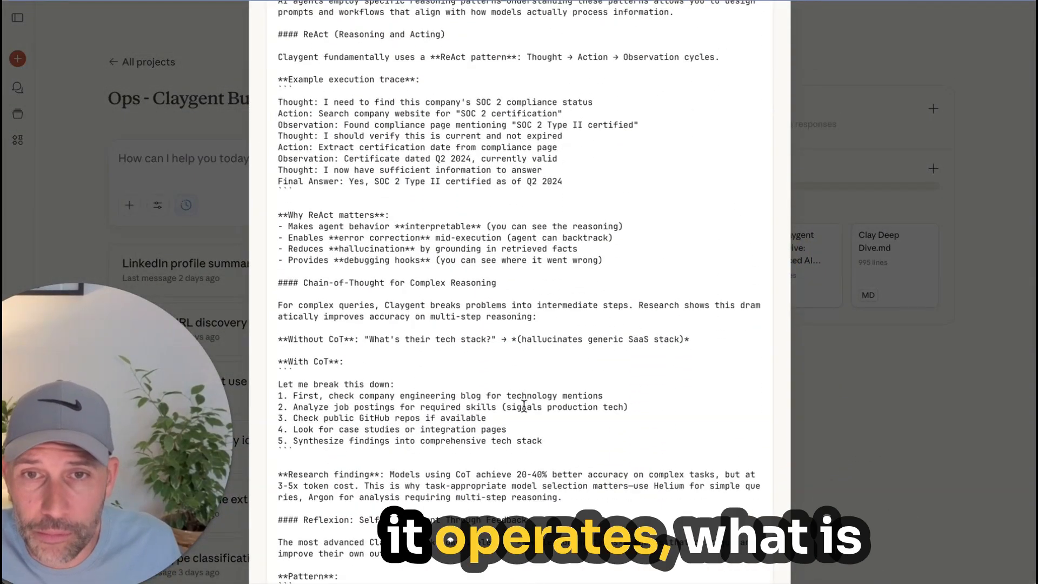
click(845, 208)
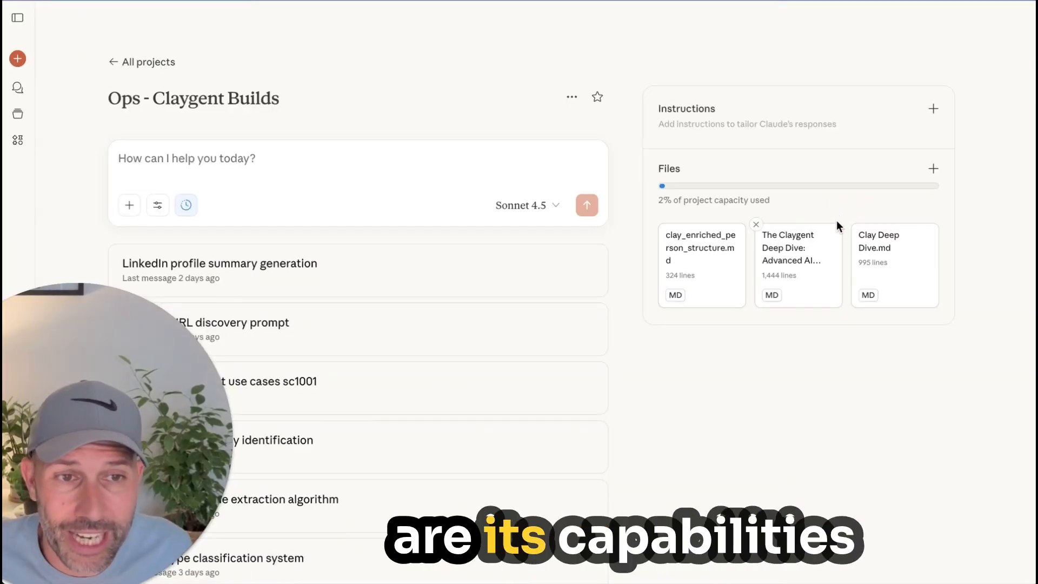
click(890, 260)
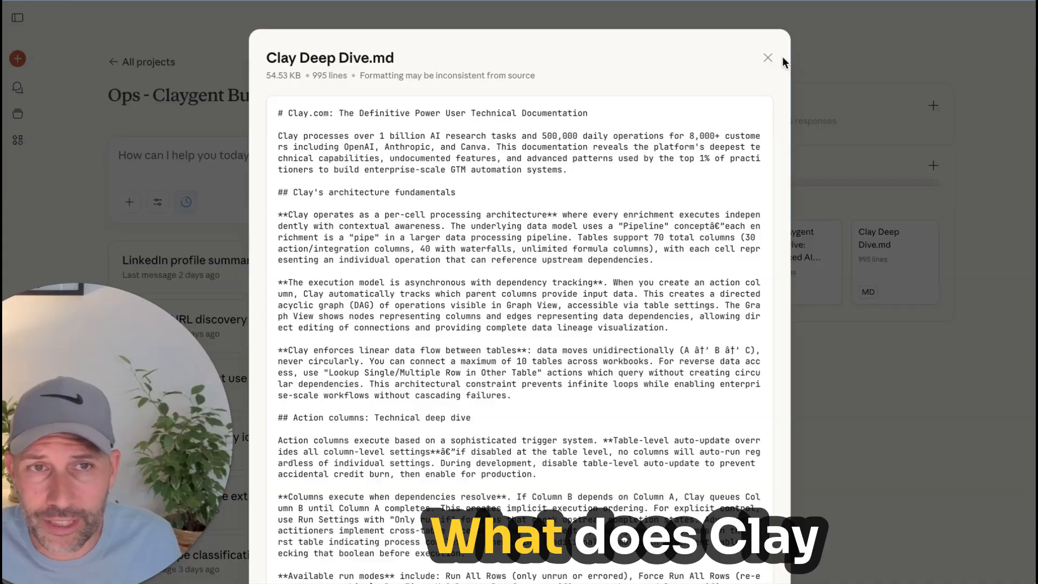
click(768, 58)
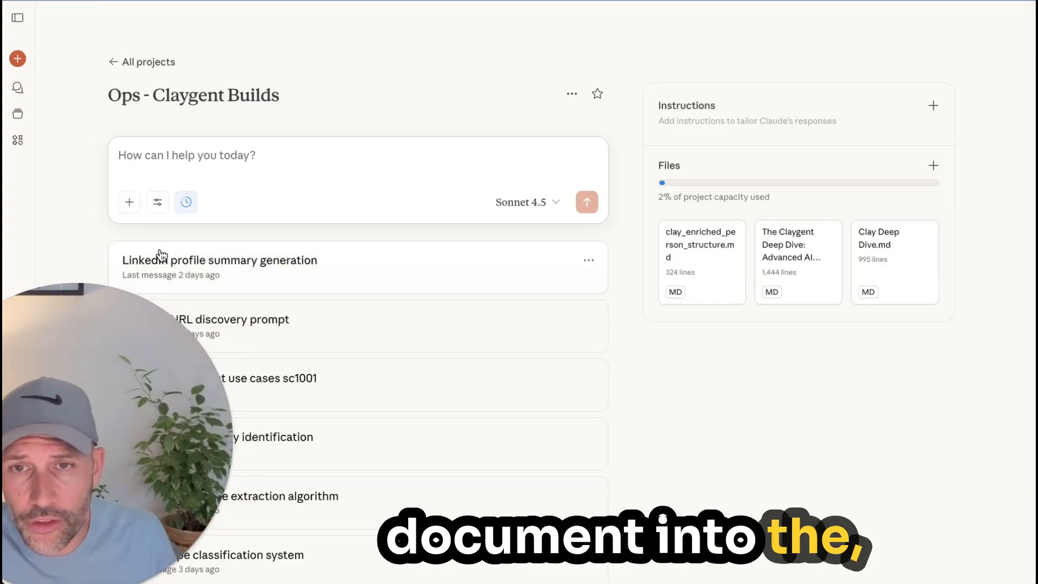
Step: Open the LinkedIn URL discovery prompt chat in the project and find its optimized JSON prompt
click(210, 268)
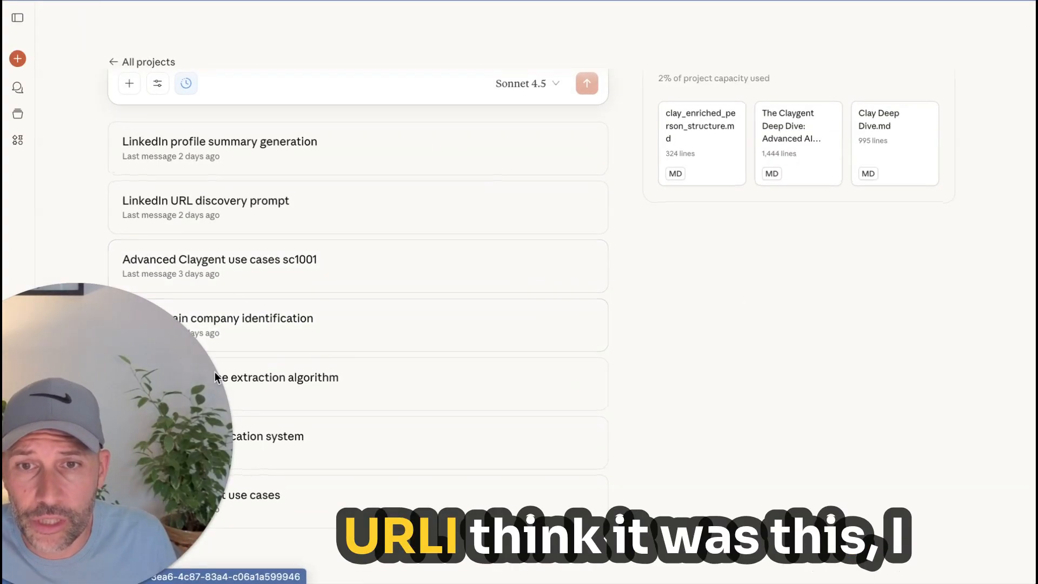
click(289, 209)
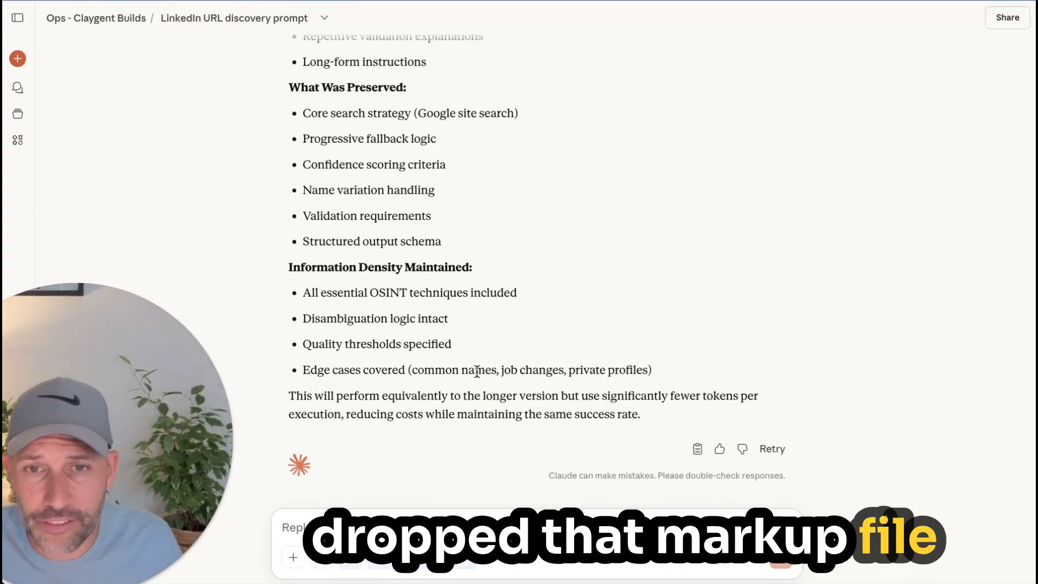
scroll(475, 378, up, 7)
scroll(476, 382, up, 11)
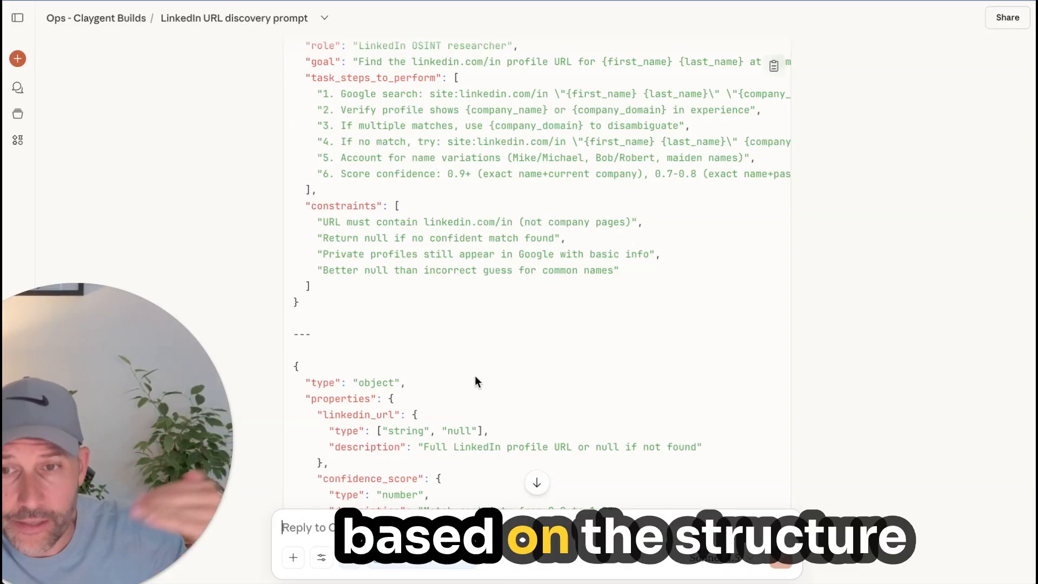
scroll(475, 376, up, 4)
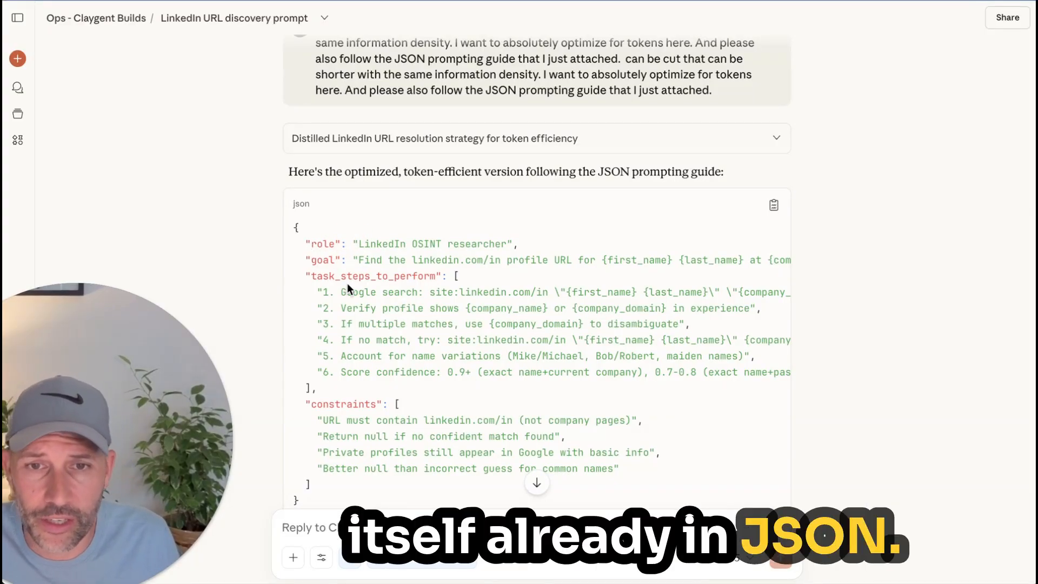
Step: Review the JSON prompt by highlighting its main block from role to constraints, followed by the output schema's type and properties
scroll(348, 283, down, 3)
drag(333, 388, 283, 93)
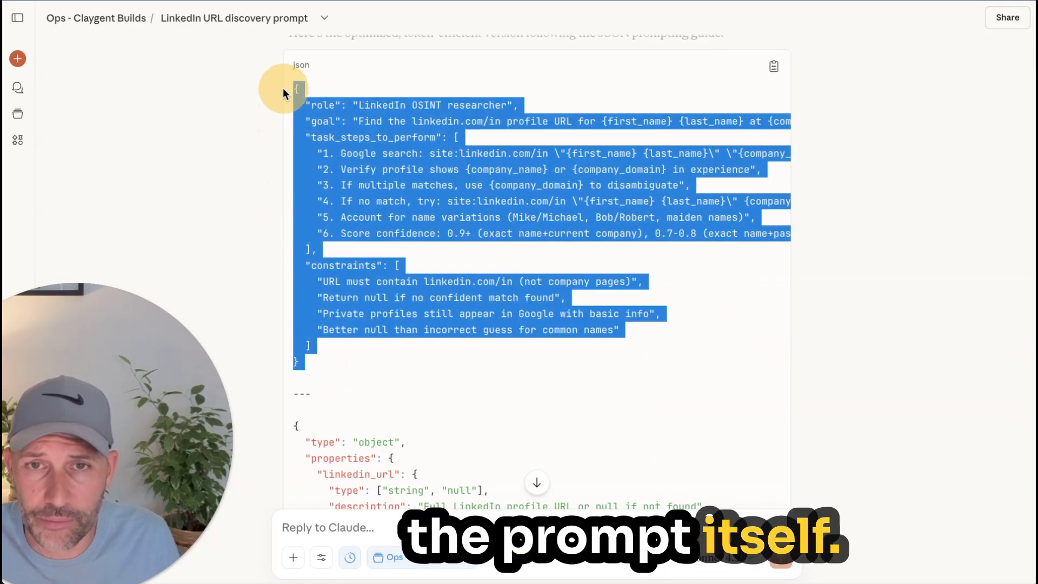
scroll(283, 93, down, 5)
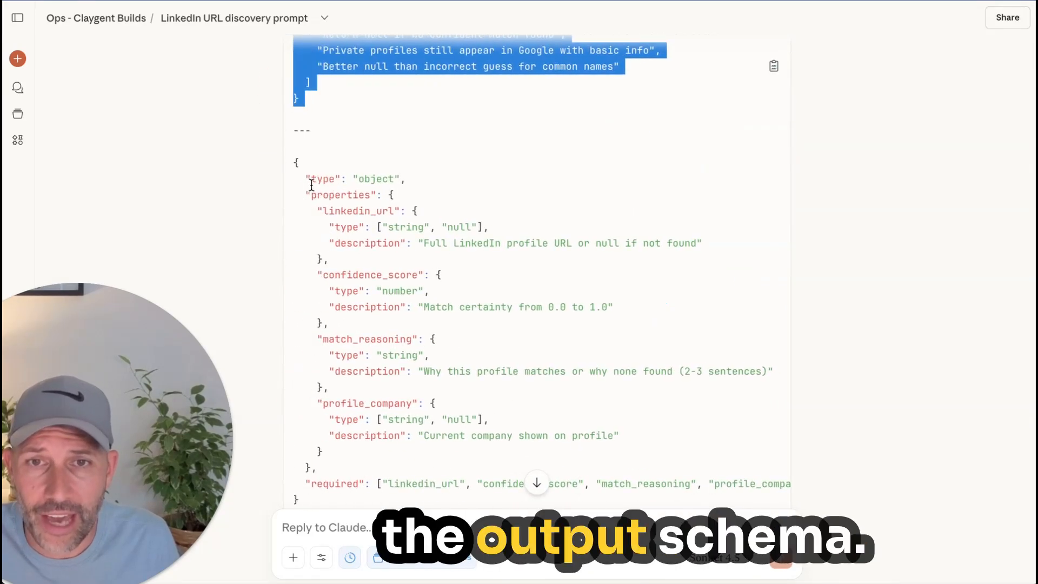
drag(306, 178, 482, 468)
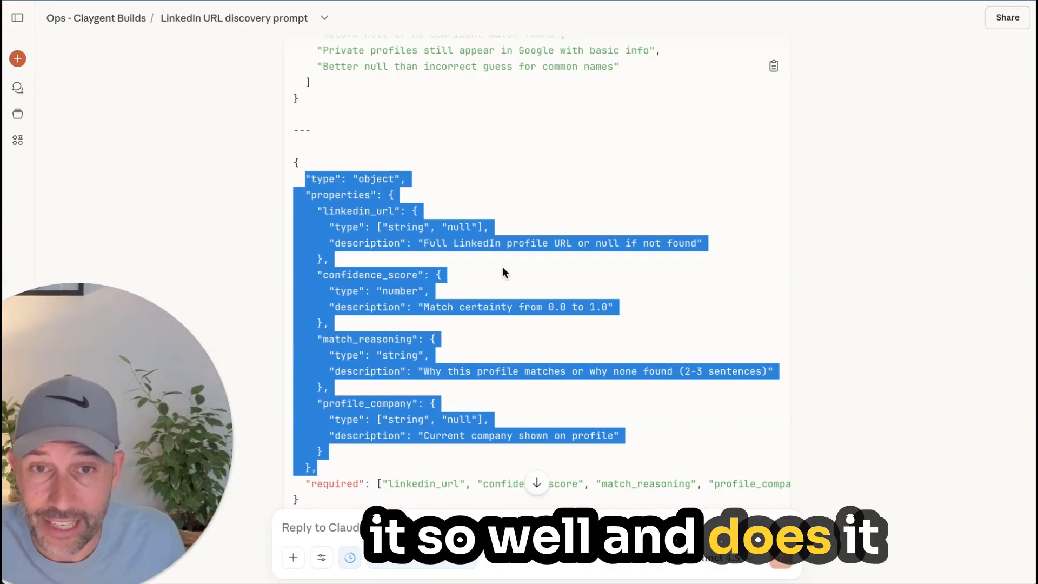
click(514, 258)
scroll(514, 258, down, 3)
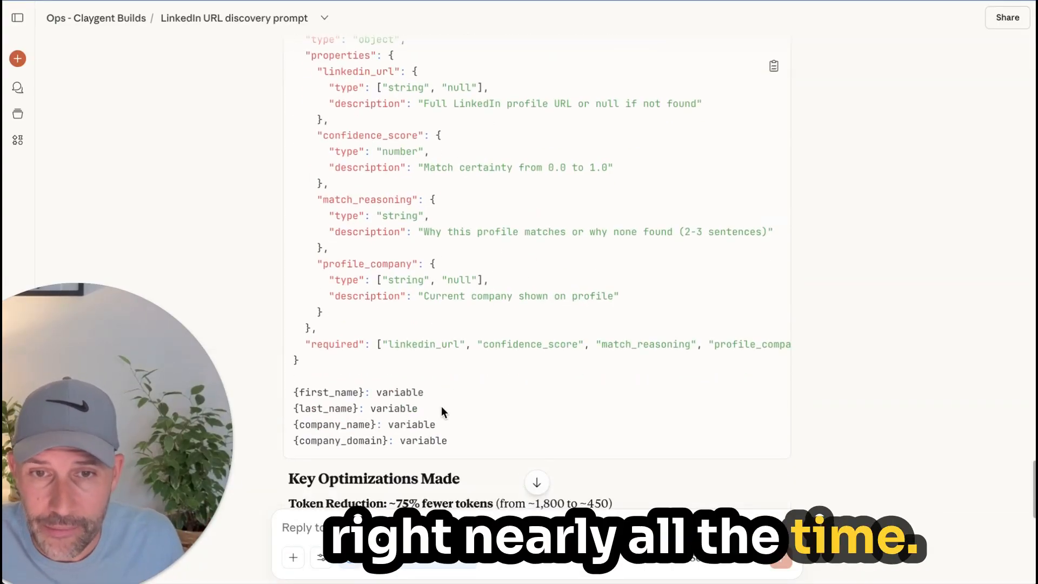
Step: Highlight the first_name, last_name, company_name and company_domain variable lines that close the JSON prompt
drag(446, 439, 284, 388)
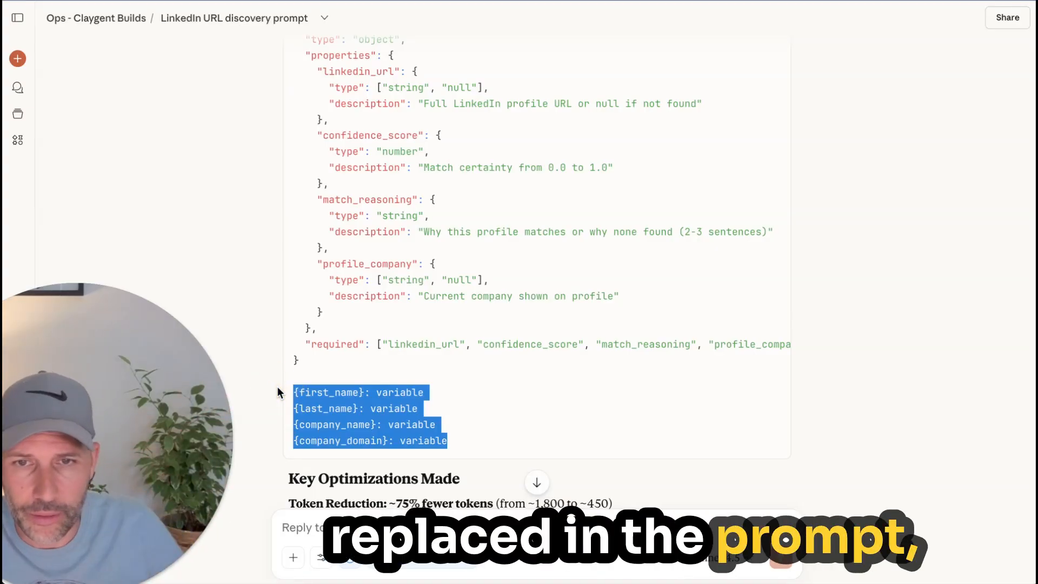
click(524, 400)
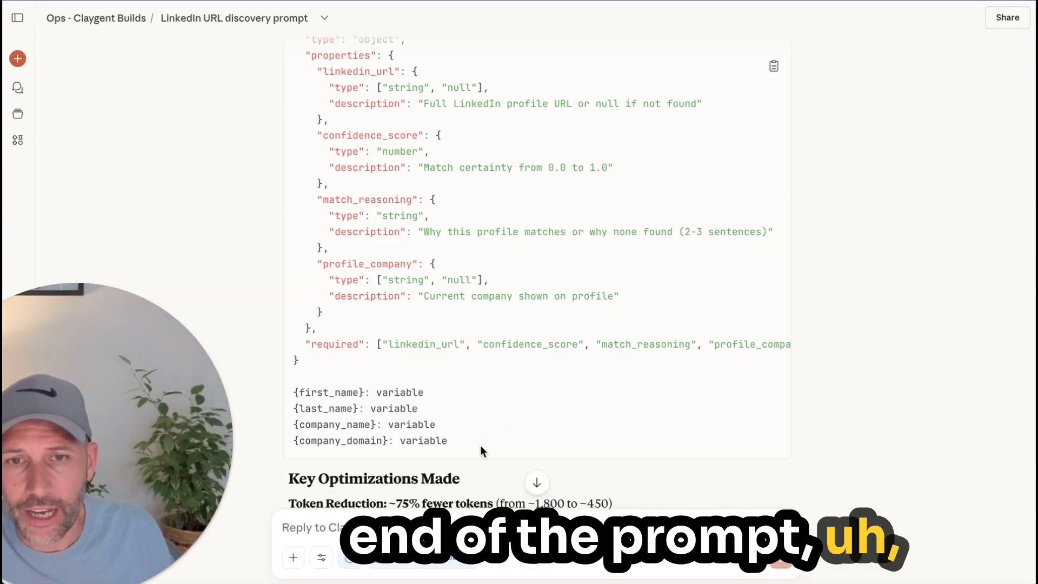
drag(479, 447, 290, 394)
double_click(400, 392)
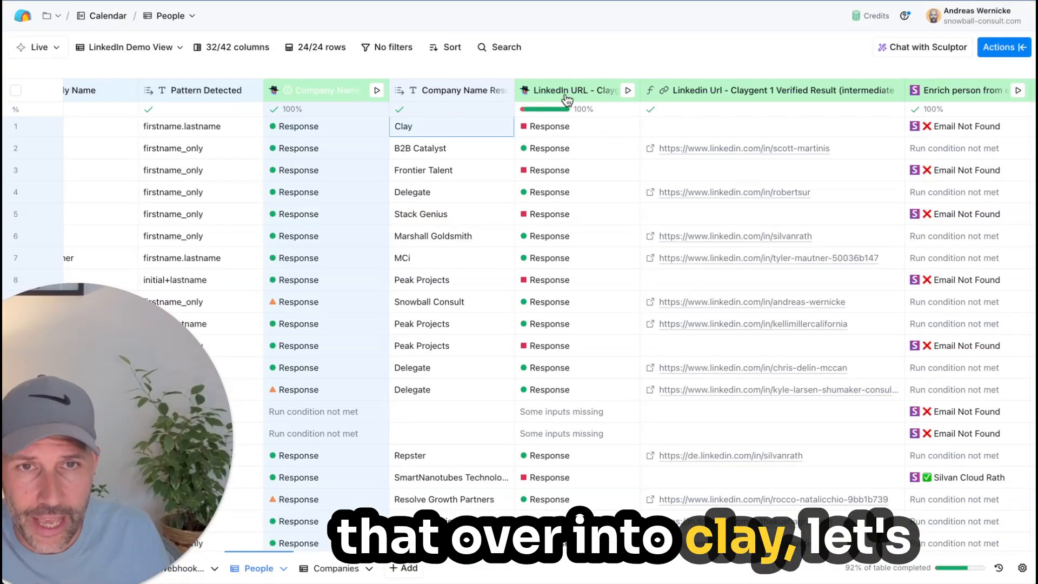
Step: Switch to Clay, open the Company Name column for editing, and highlight its prompt from the role through the constraints
click(323, 92)
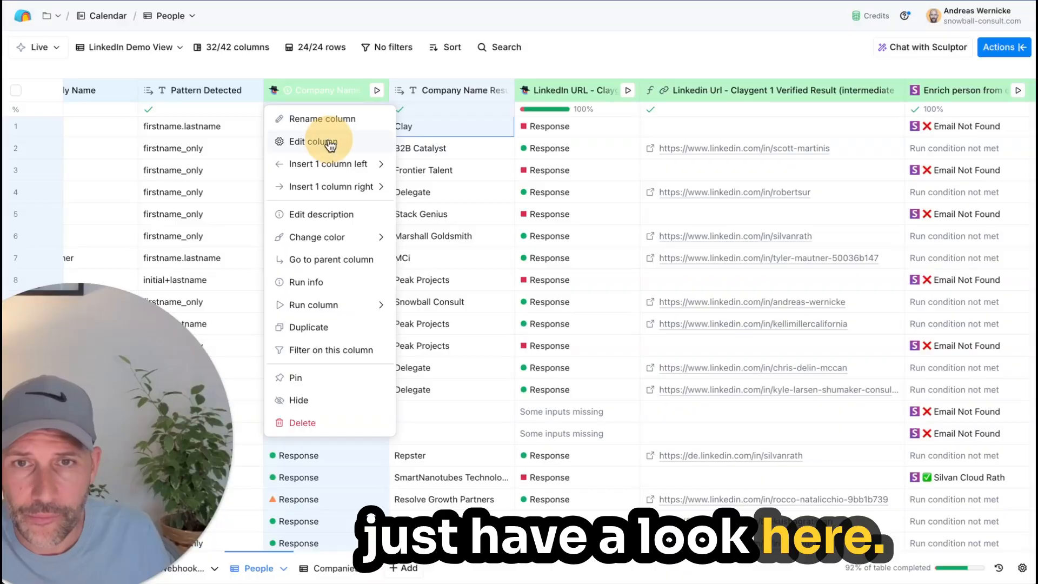
click(313, 142)
scroll(906, 277, down, 10)
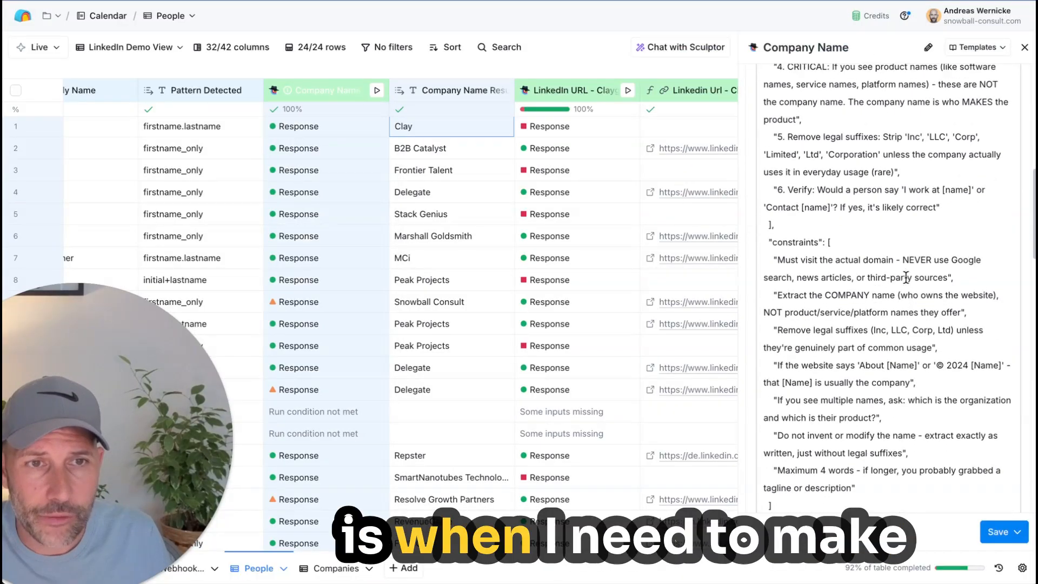
scroll(906, 278, up, 1)
drag(930, 405, 820, 127)
scroll(871, 319, down, 1)
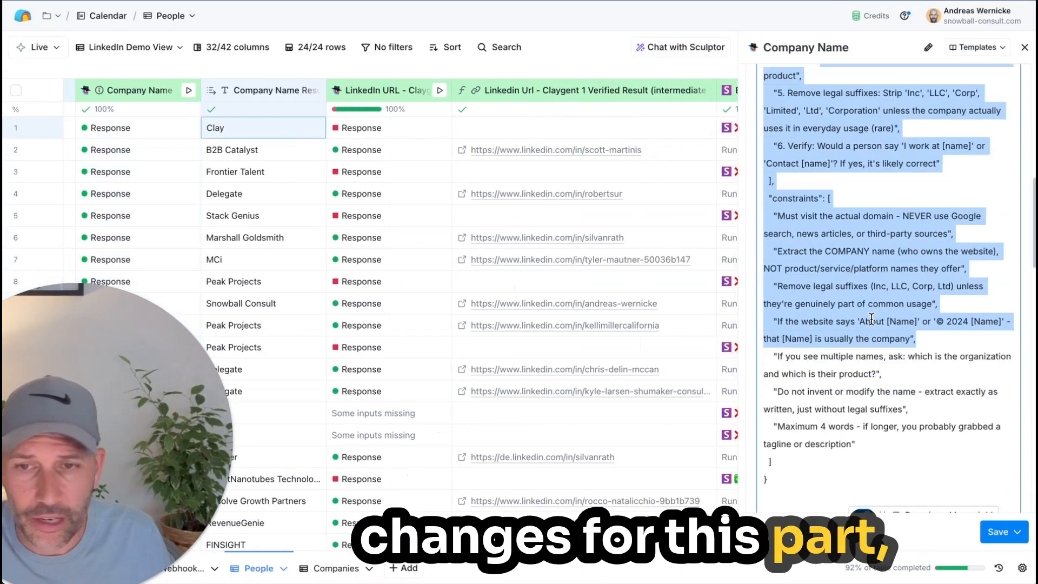
Step: Select the complete JSON block of the Company Name prompt, excluding the company_domain line, and clear the selection
scroll(875, 321, down, 5)
scroll(875, 322, up, 2)
click(781, 269)
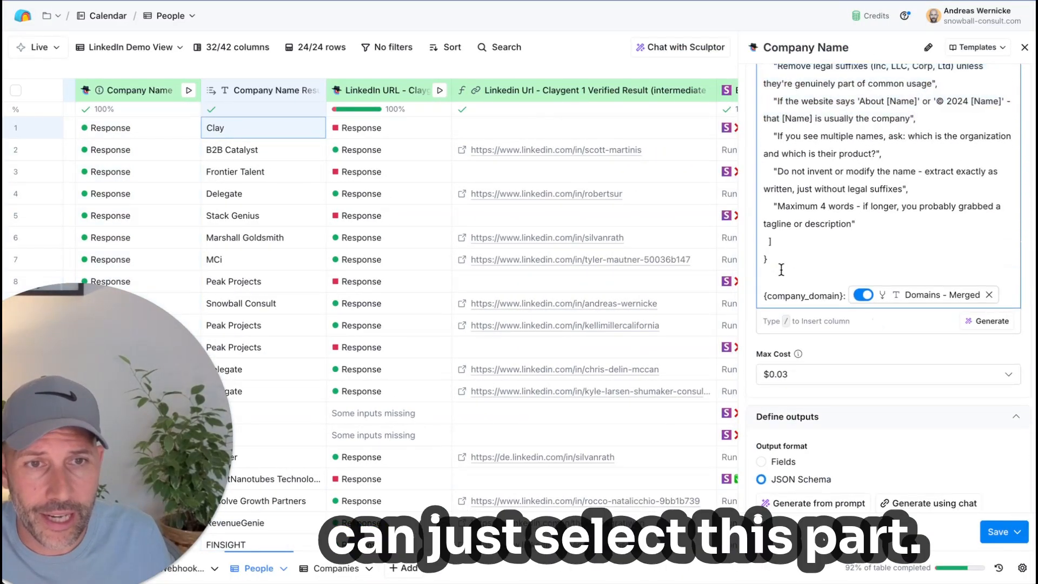
drag(782, 269, 779, 41)
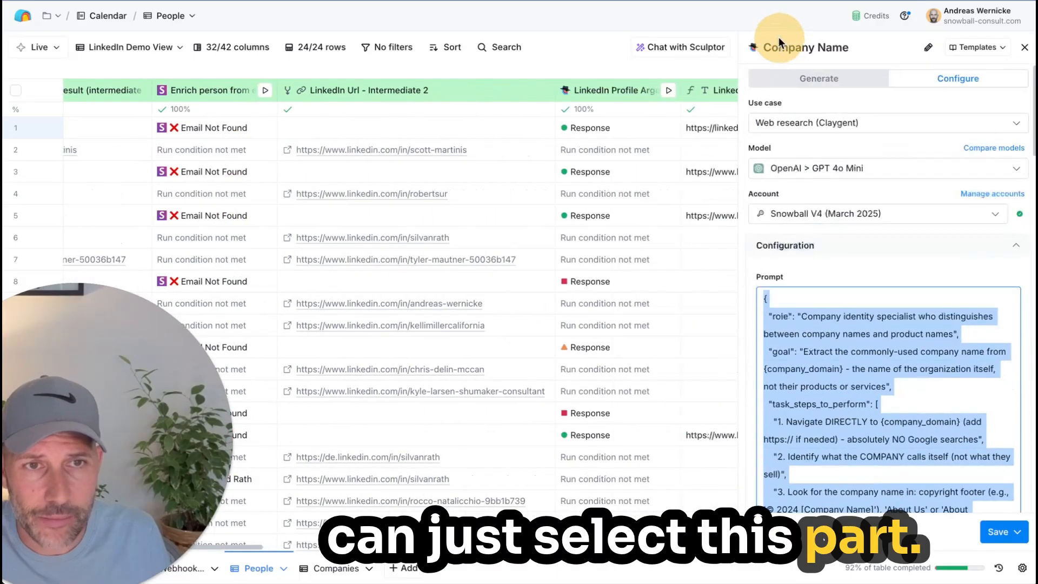
scroll(802, 372, down, 10)
scroll(802, 372, up, 1)
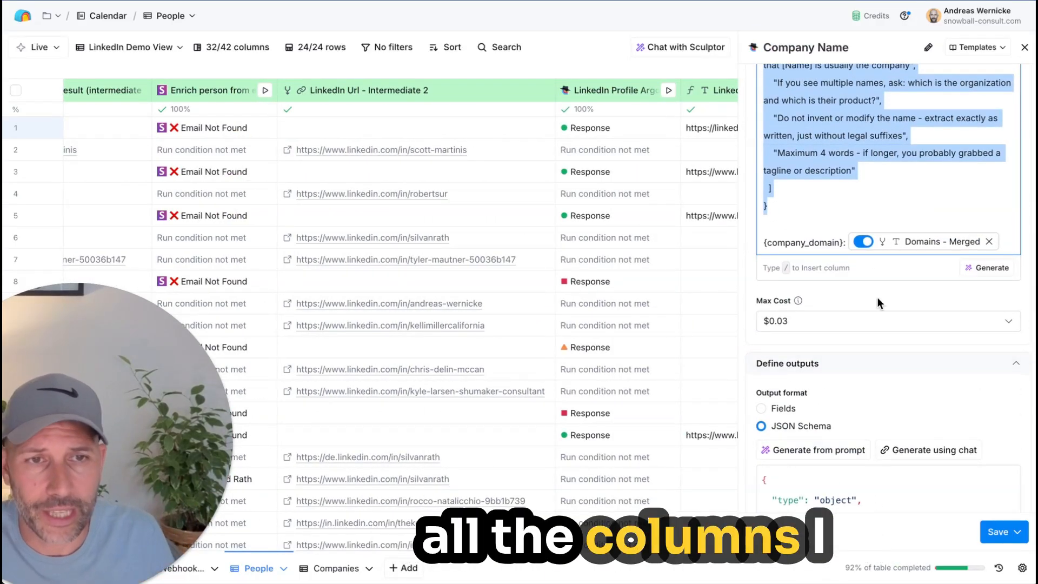
click(814, 210)
Step: Look through the Company Name column's output definition and its JSON schema
scroll(646, 235, left, 8)
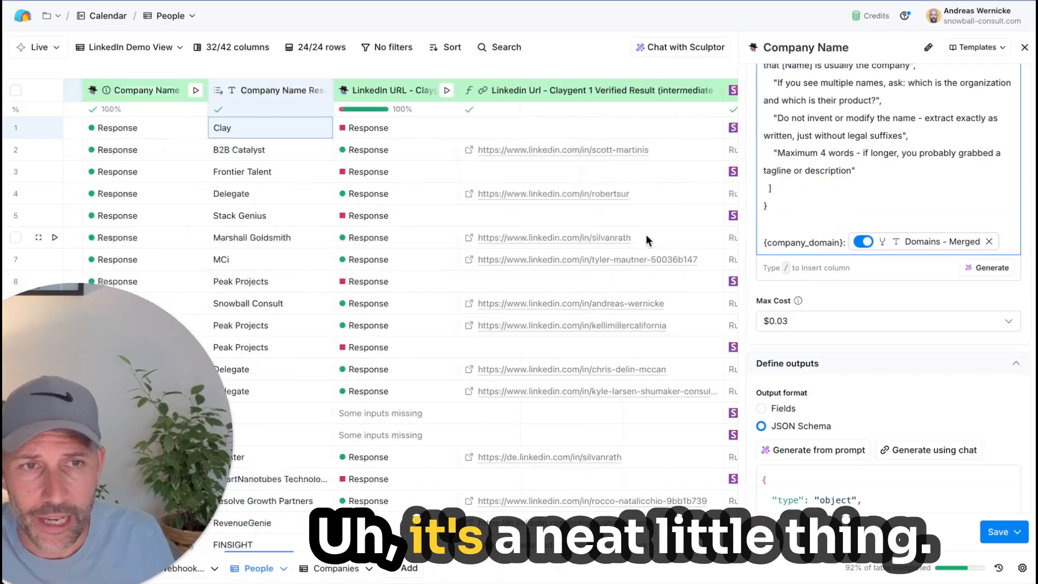
scroll(932, 415, down, 5)
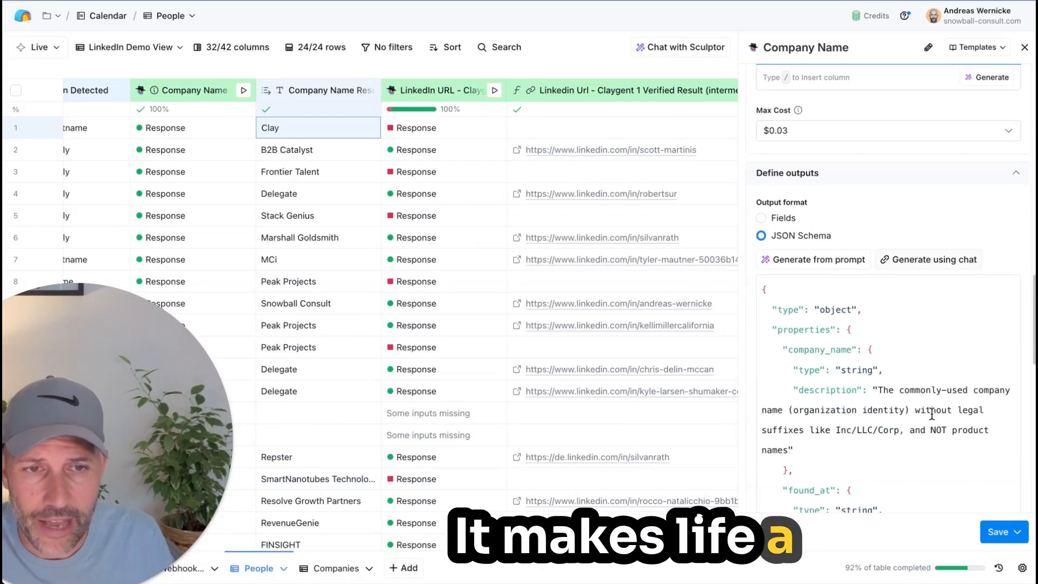
scroll(932, 414, up, 1)
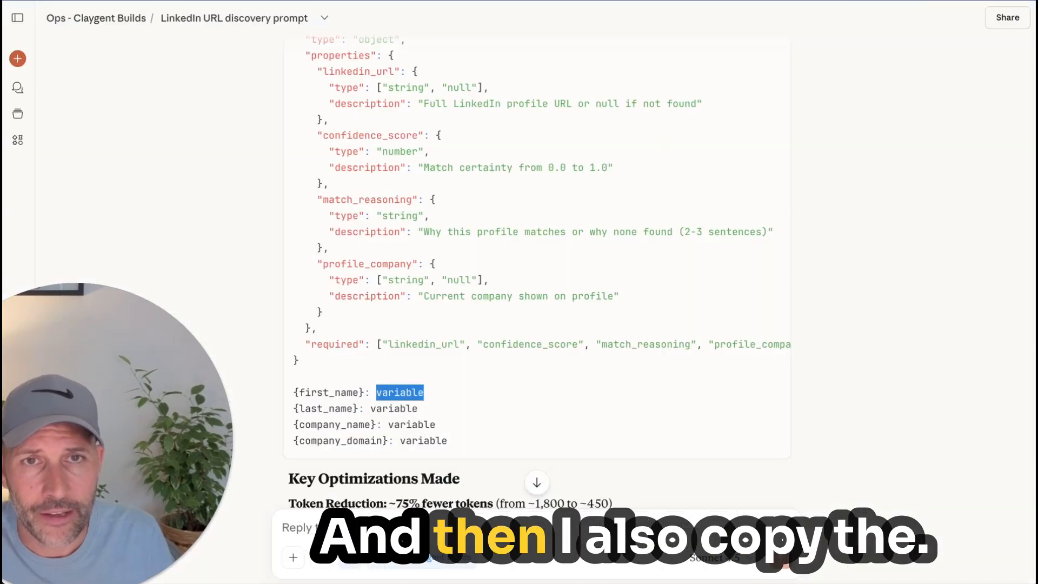
scroll(563, 162, down, 5)
scroll(518, 216, up, 6)
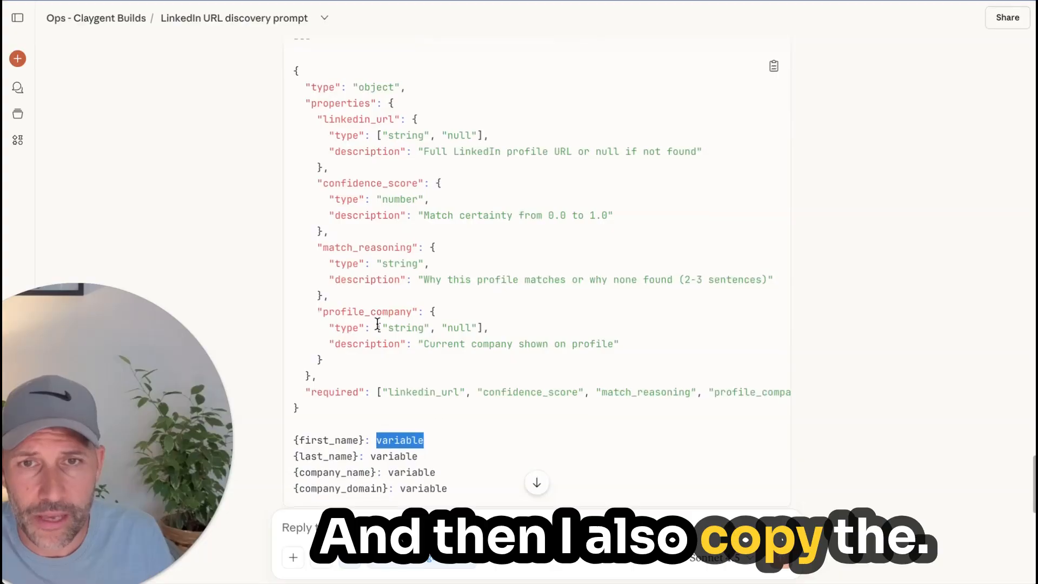
Step: Switch to the Claude chat and highlight the entire output schema of the LinkedIn URL prompt
scroll(418, 165, up, 2)
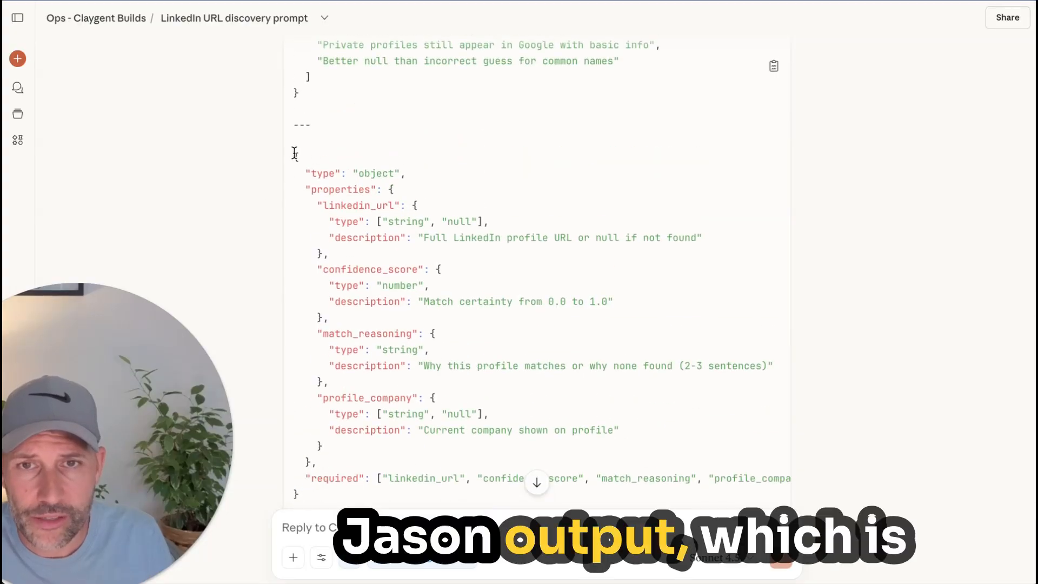
drag(294, 155, 350, 492)
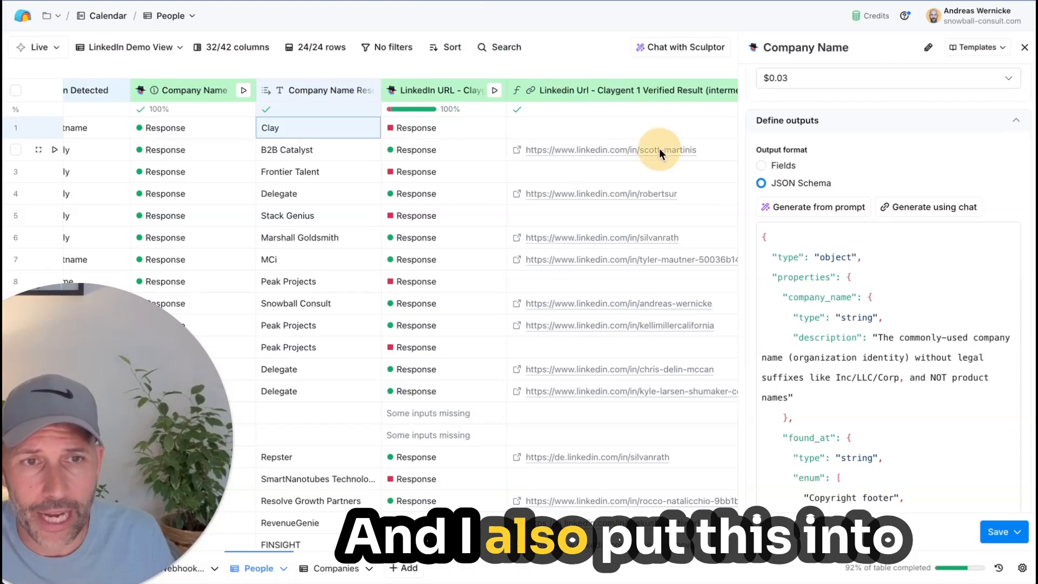
scroll(841, 352, down, 3)
scroll(841, 352, up, 3)
Step: Return to Clay, close the Company Name settings, and view row 2's LinkedIn URL Claygent response details before closing them
click(821, 137)
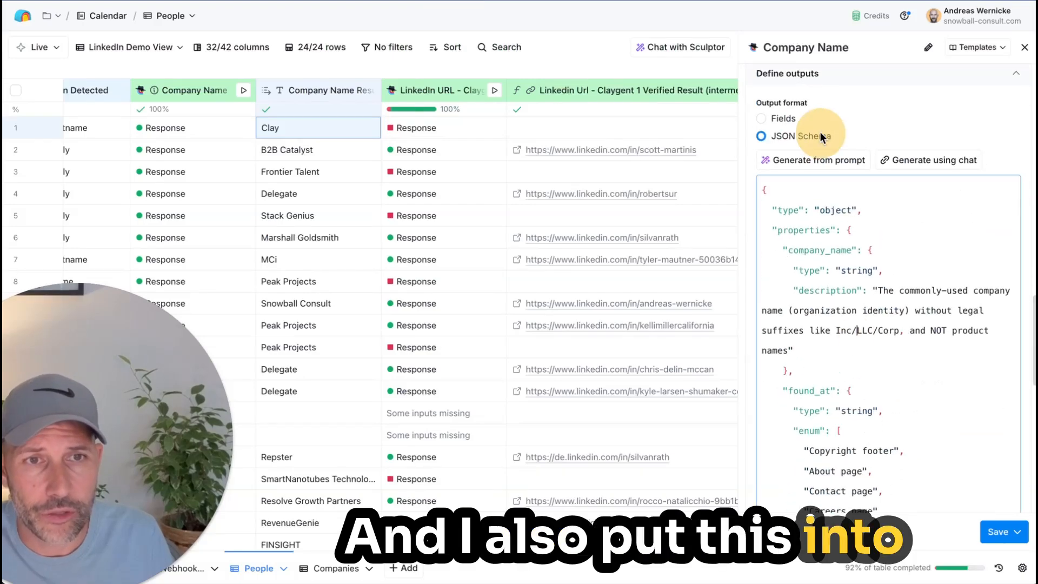
click(1024, 47)
click(461, 154)
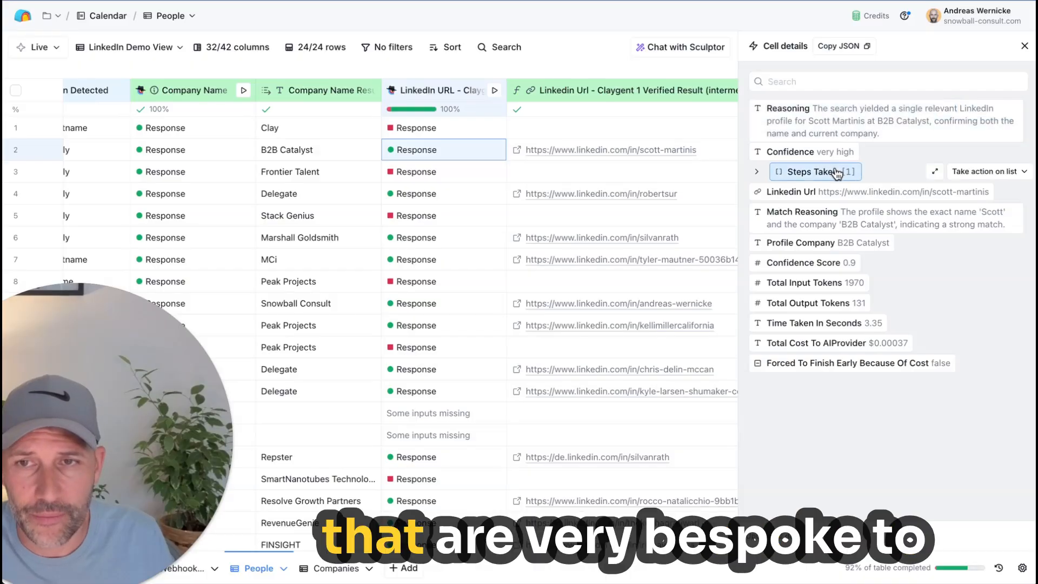
click(1024, 46)
Step: Look across the LinkedIn lookup columns to Person LinkedIn Url (final, pass) and trace down its resulting URLs
scroll(851, 130, right, 5)
scroll(846, 128, right, 3)
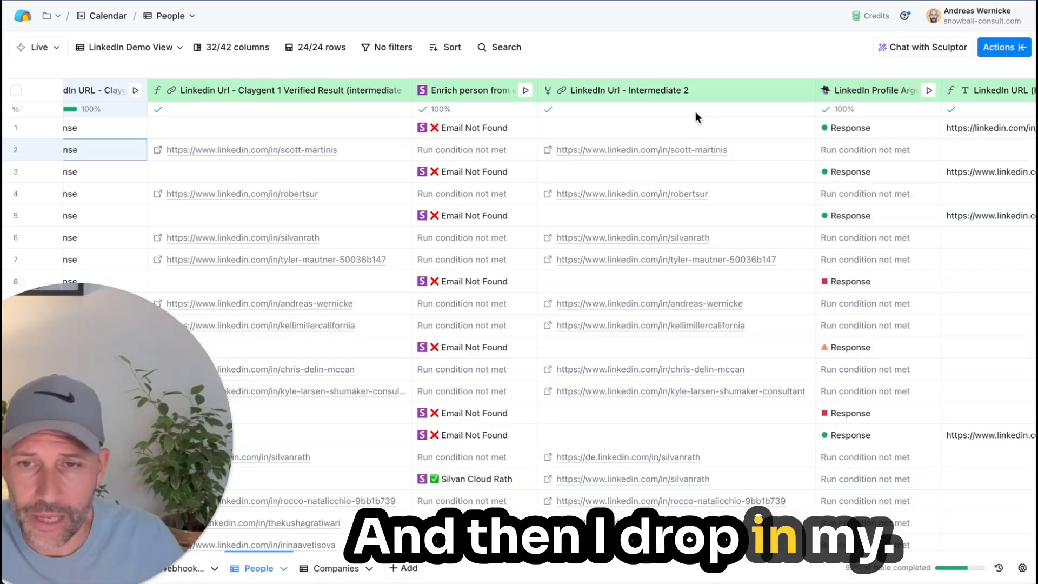
click(673, 56)
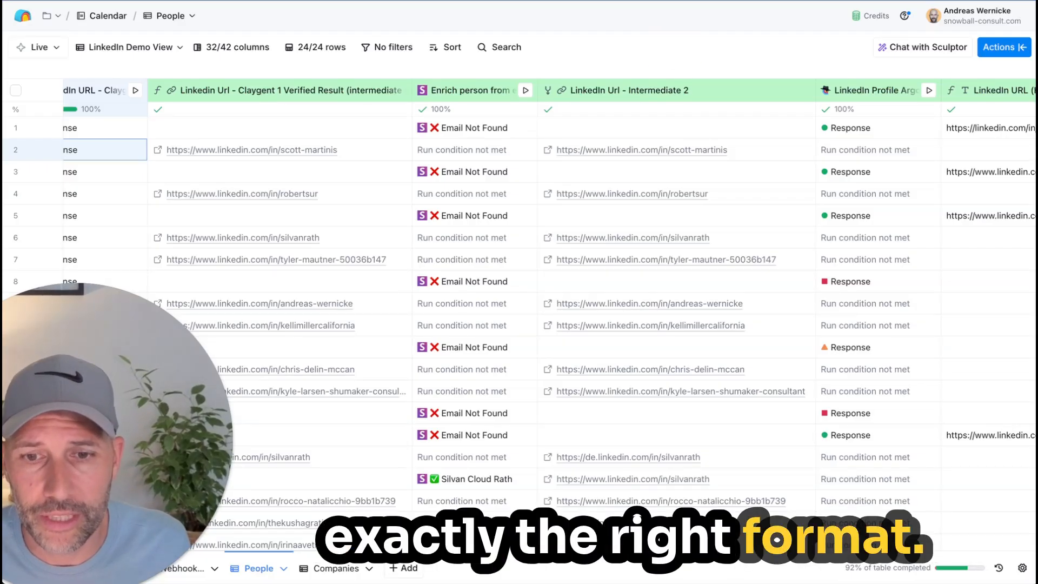
scroll(608, 310, left, 15)
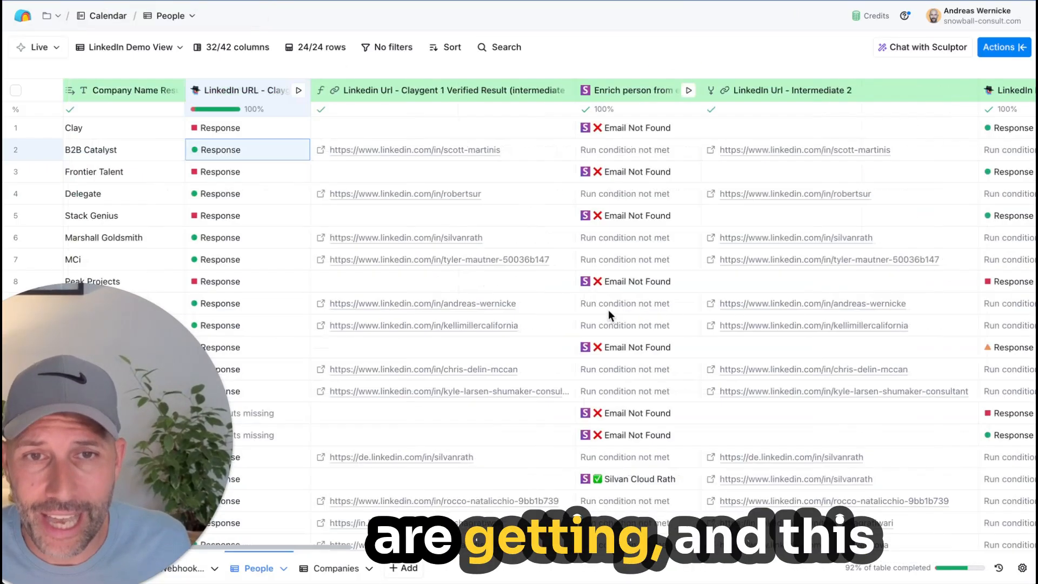
scroll(608, 313, right, 12)
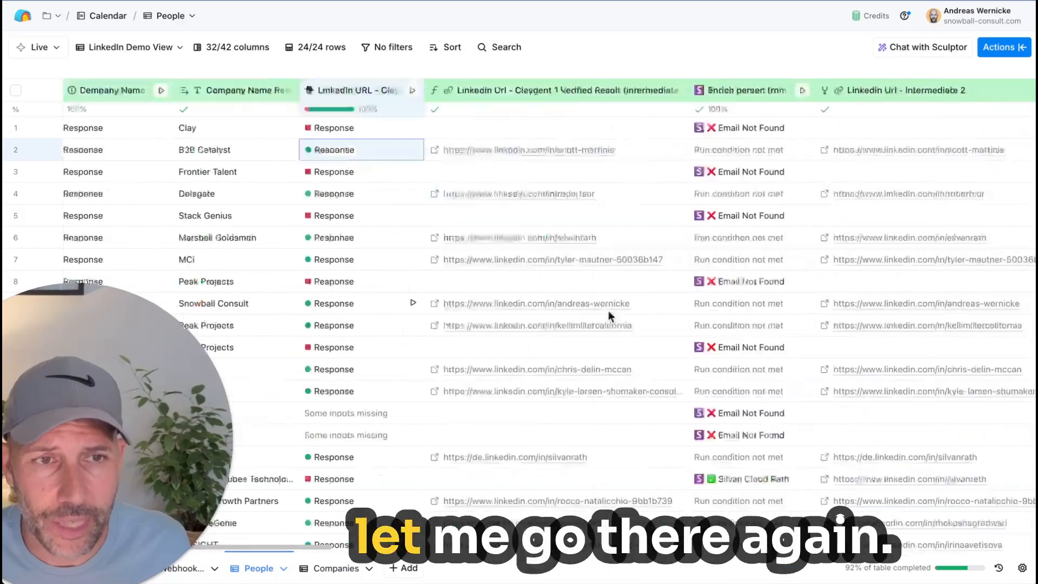
scroll(608, 313, left, 2)
scroll(609, 310, right, 10)
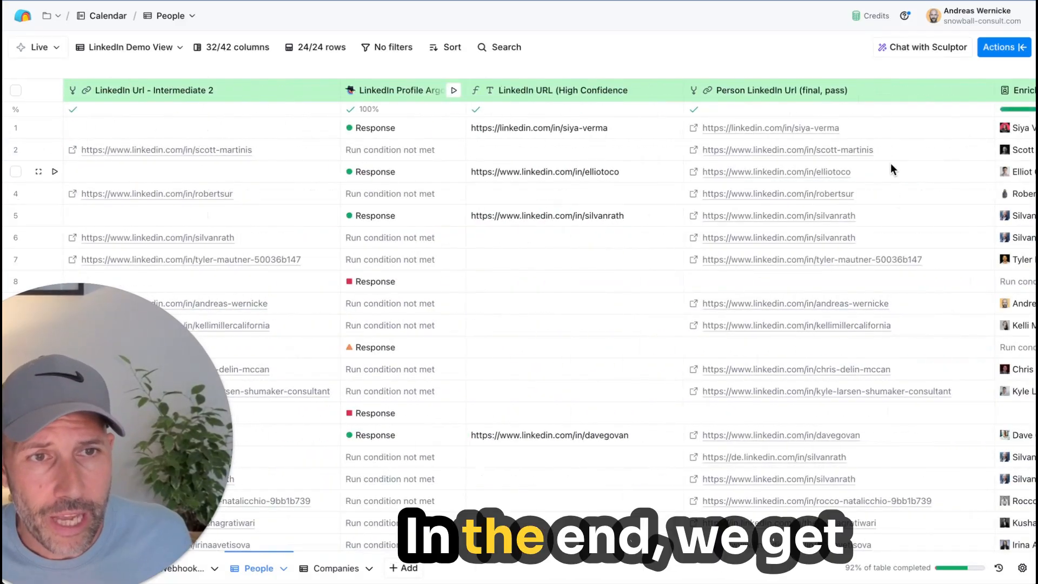
drag(883, 132, 860, 522)
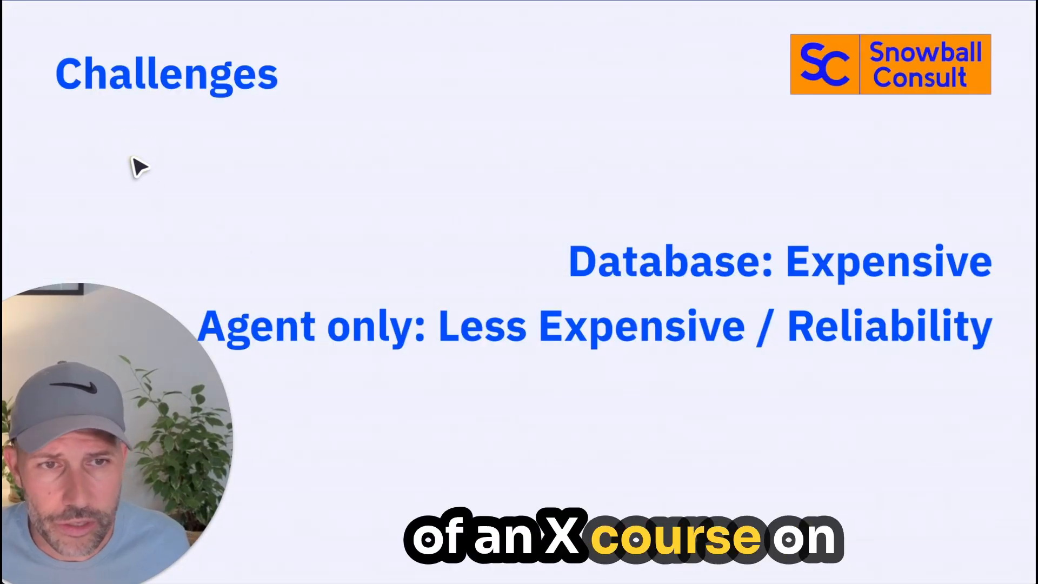
key(Left)
key(Left)
key(Left)
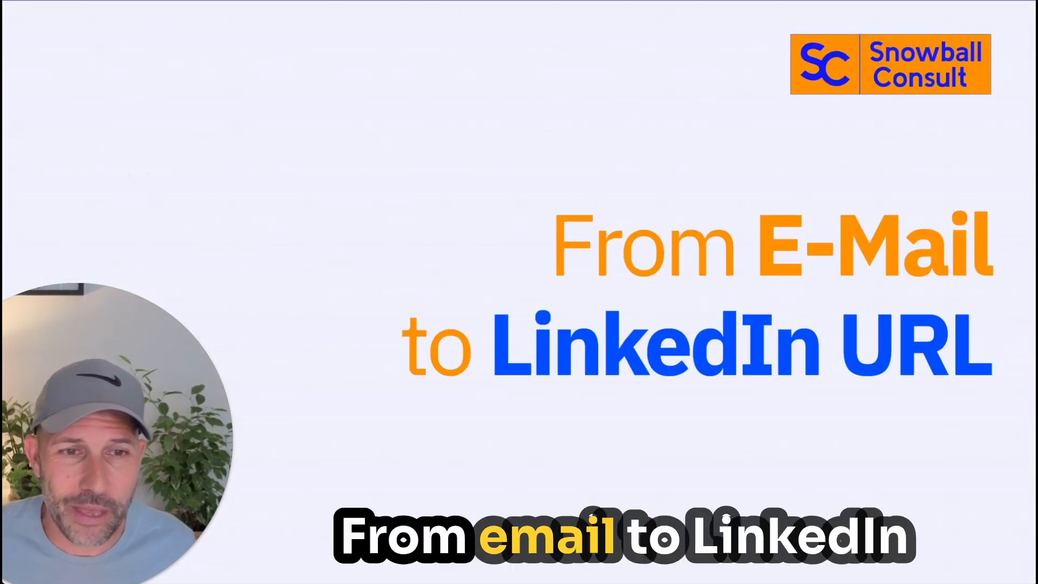
key(Right)
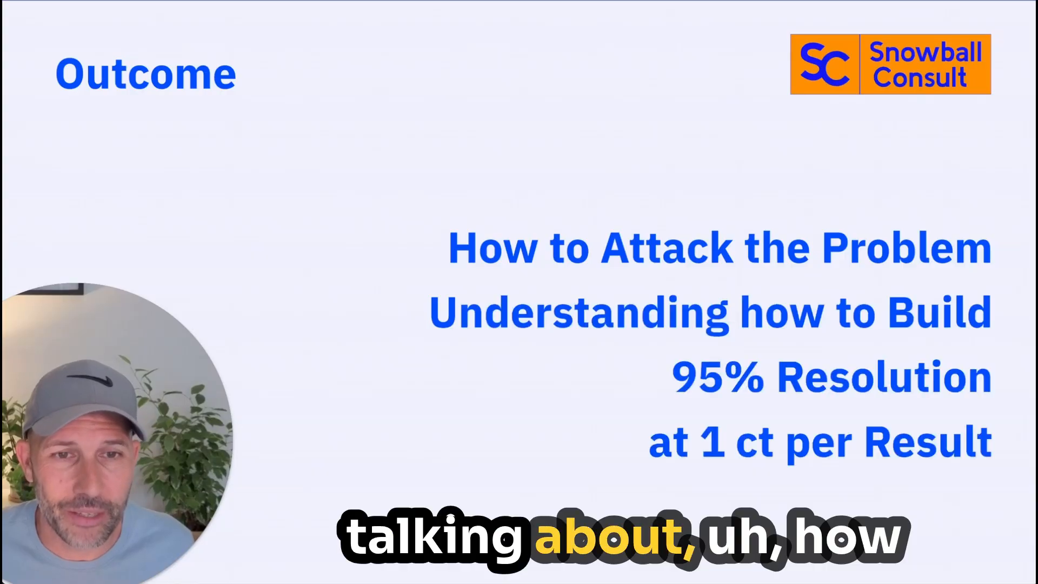